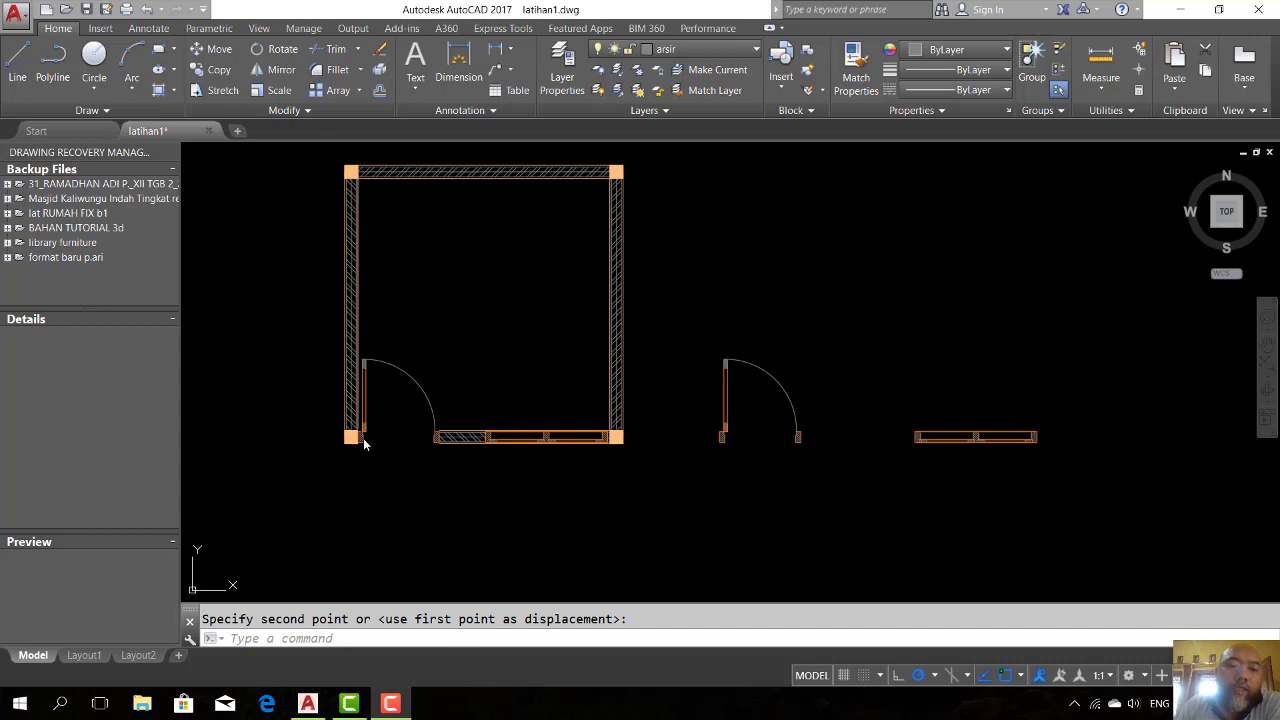
Step: Move the door block out of the wall opening into the interior of the room
{"action": "scroll", "coordinate": [365, 444], "scroll_direction": "up", "scroll_amount": 3}
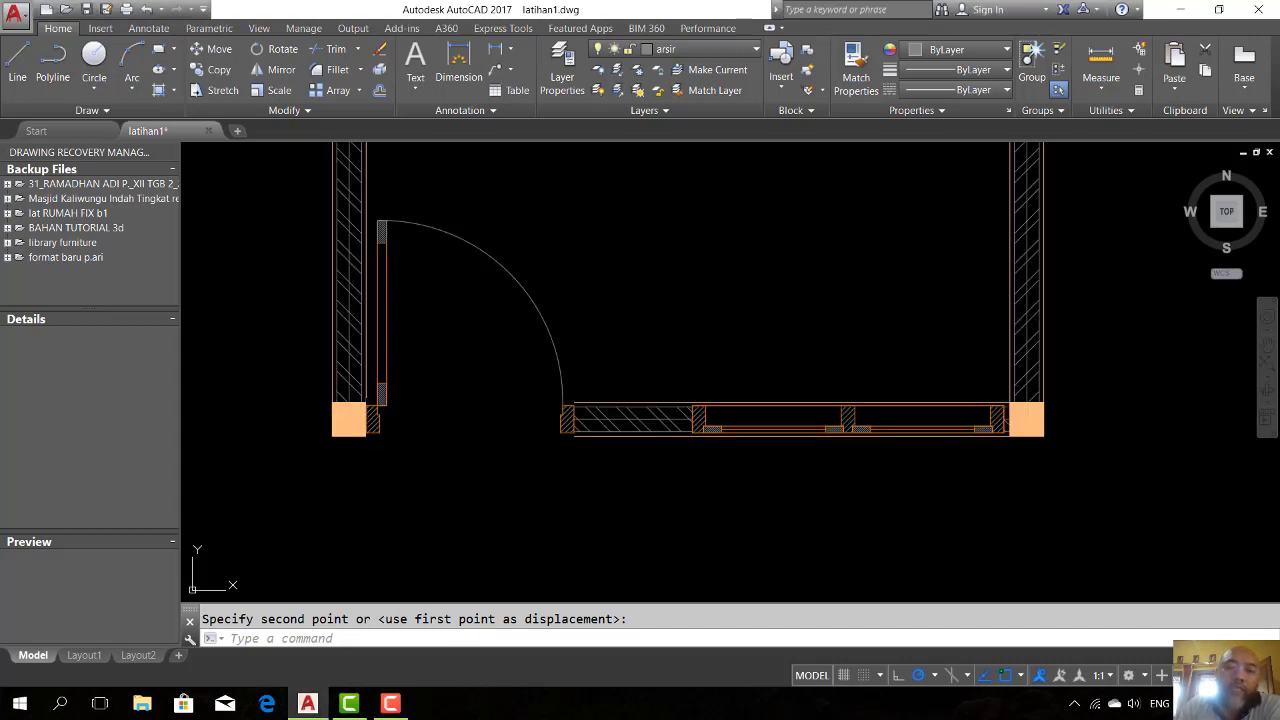
{"action": "left_click", "coordinate": [540, 317]}
{"action": "key", "text": "space"}
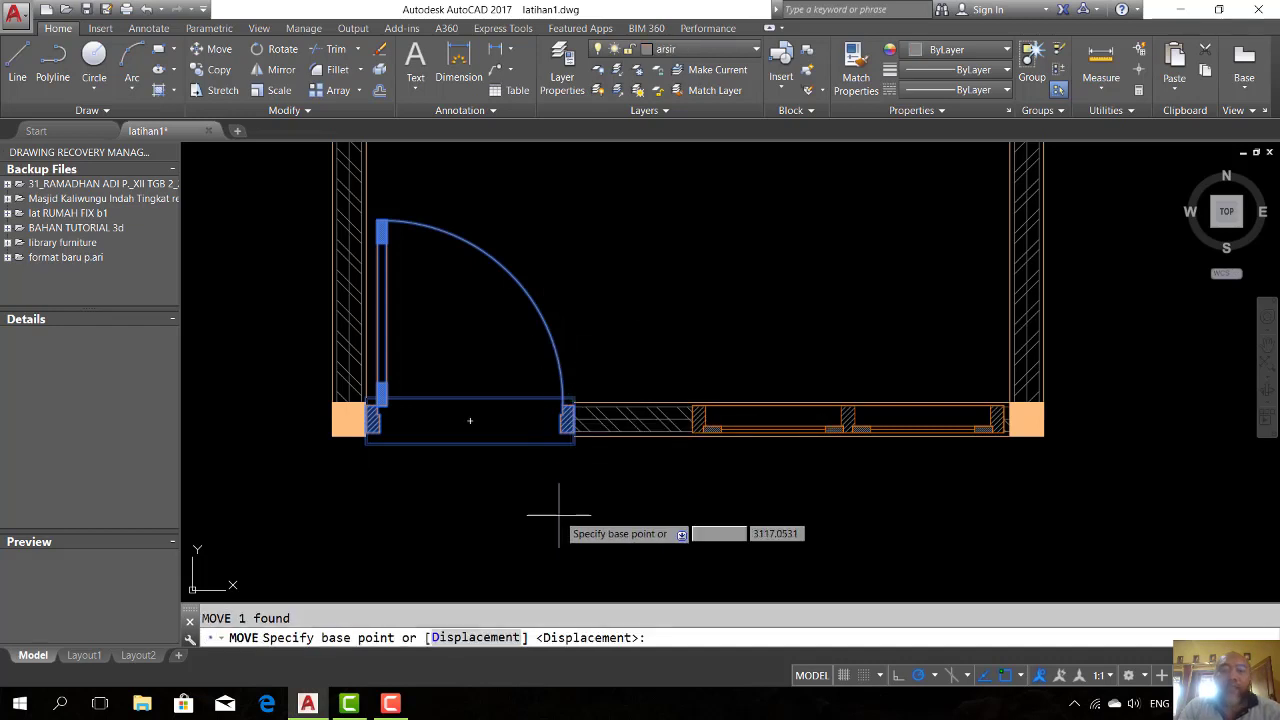
{"action": "left_click", "coordinate": [565, 533]}
{"action": "left_click", "coordinate": [674, 370]}
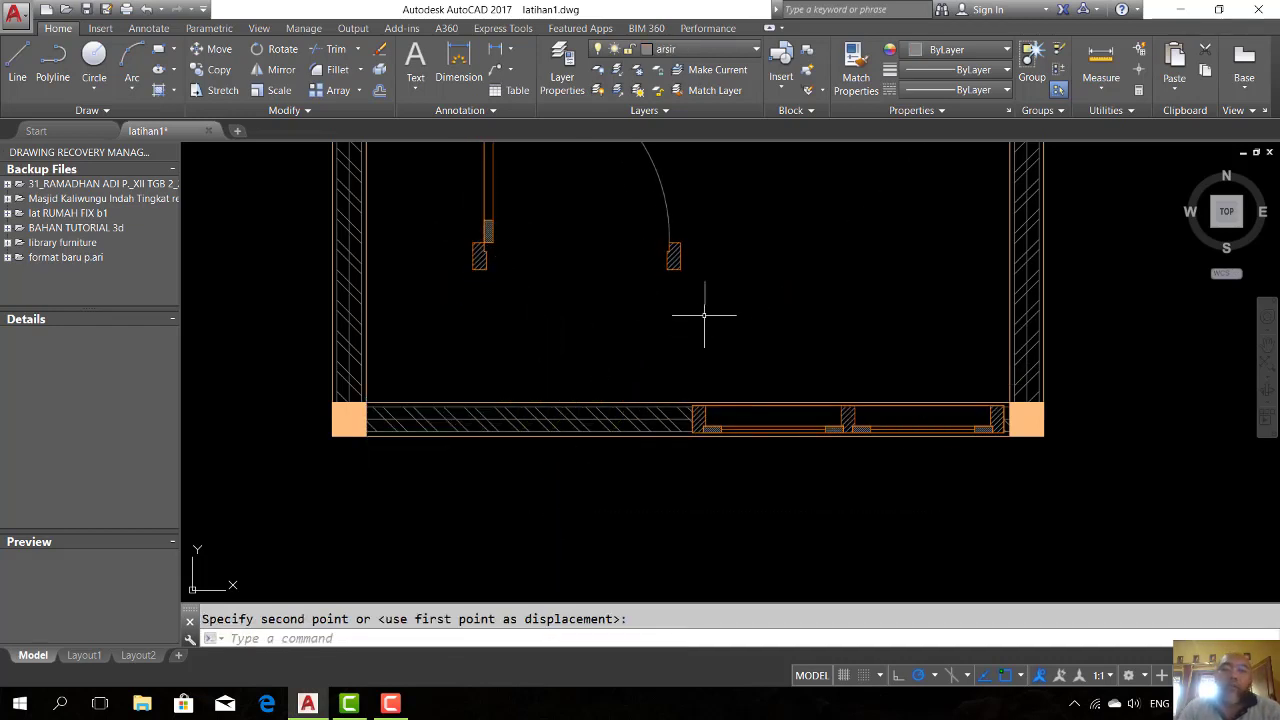
Step: Move the door block back into the wall opening, aligning its left jamb with the corner column
{"action": "left_click", "coordinate": [679, 268]}
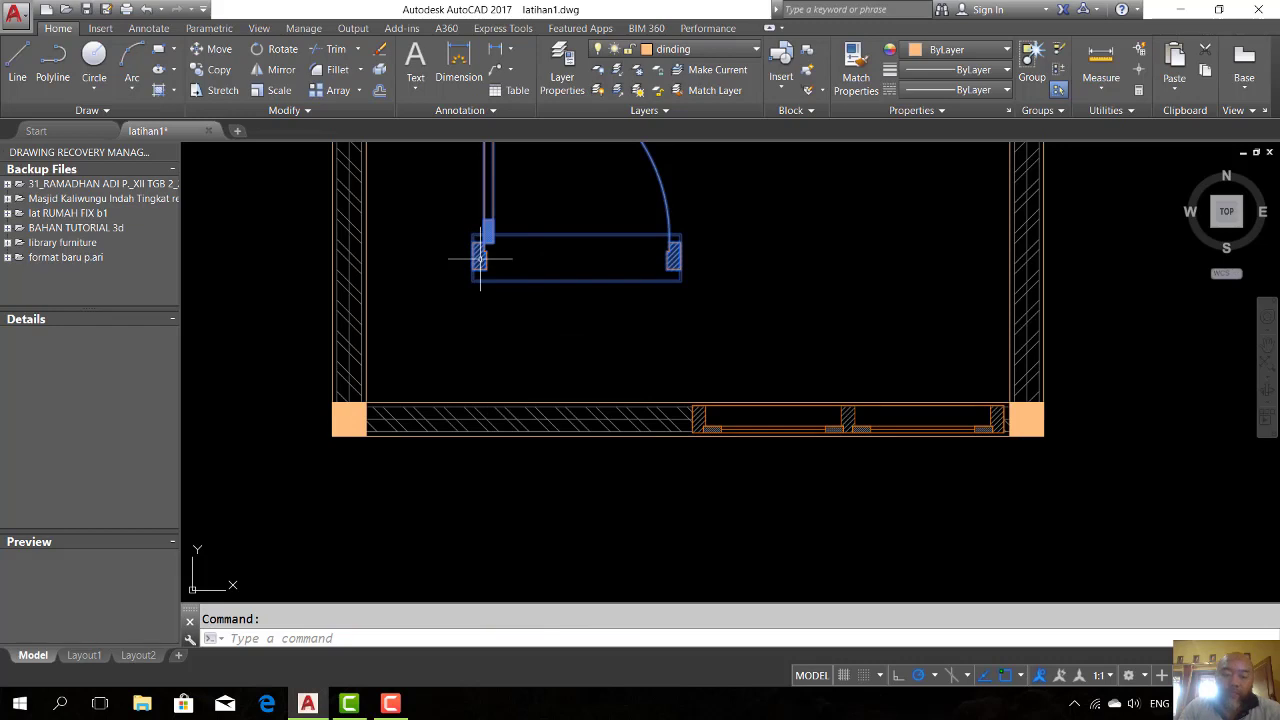
{"action": "type", "text": "m"}
{"action": "key", "text": "Return"}
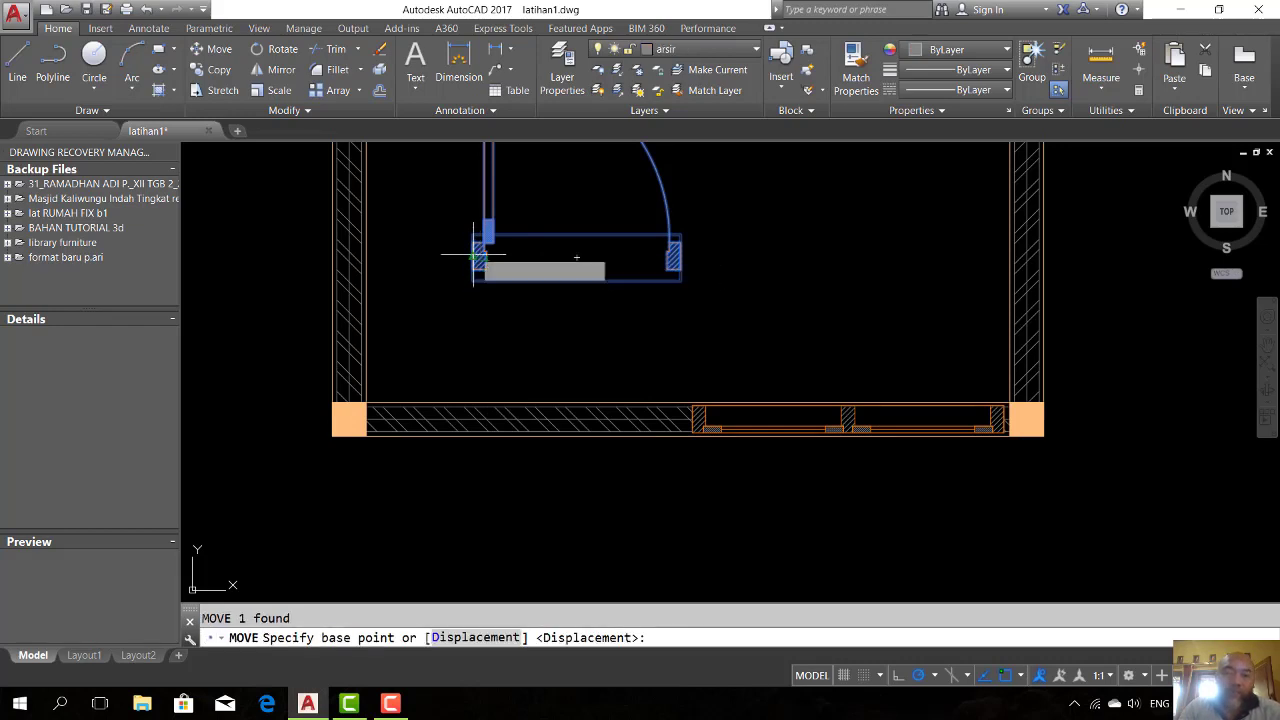
{"action": "left_click", "coordinate": [477, 257]}
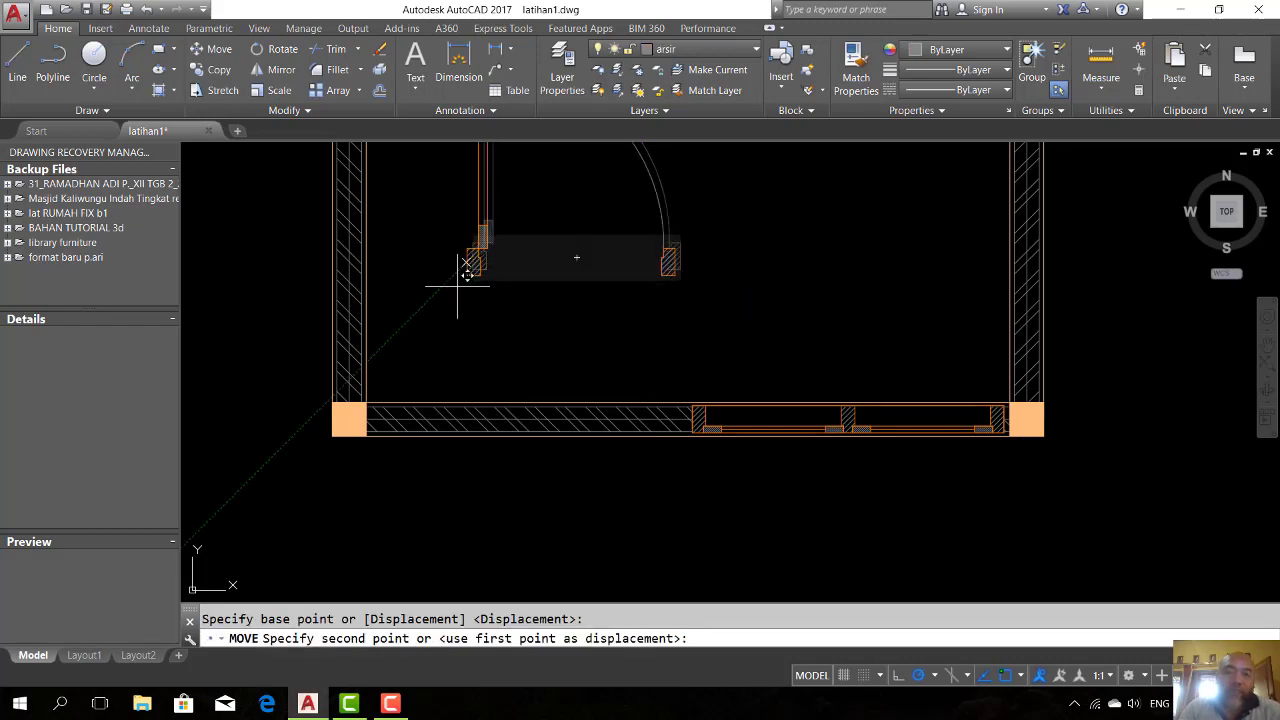
{"action": "left_click", "coordinate": [370, 410]}
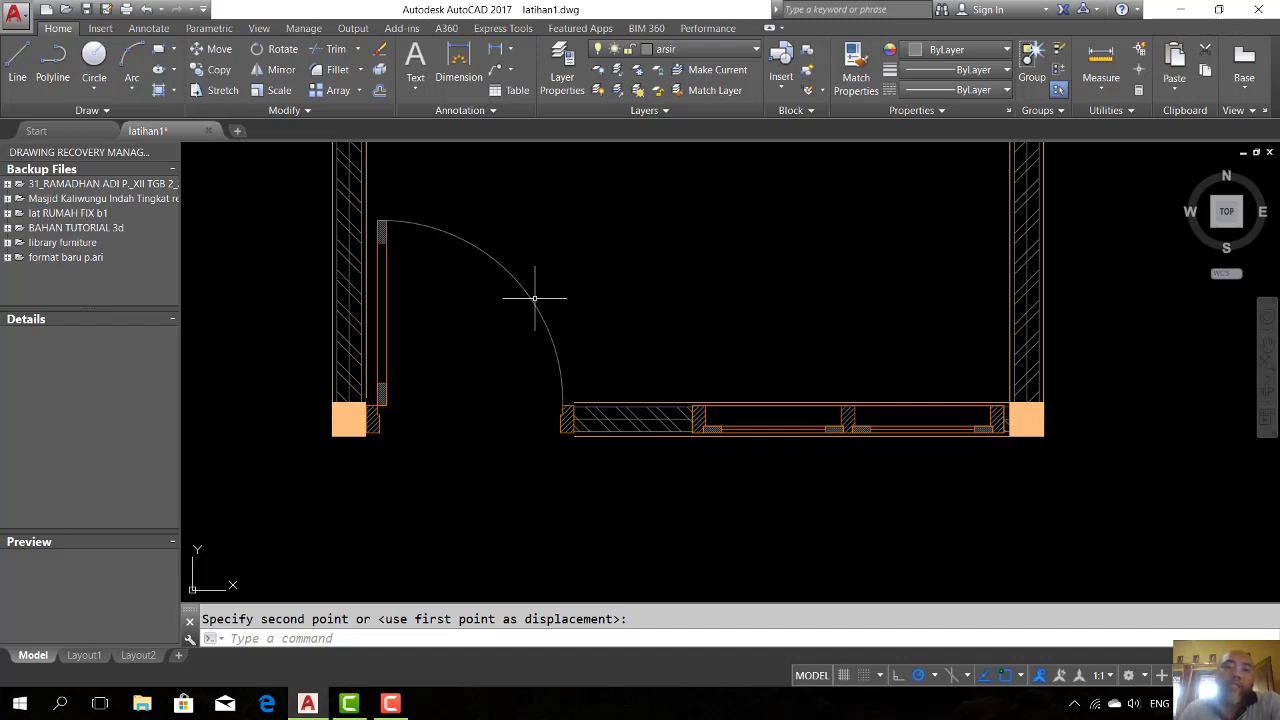
Step: Explode the separate door block between the floor plan and the loose window
{"action": "scroll", "coordinate": [531, 286], "scroll_direction": "down", "scroll_amount": 5}
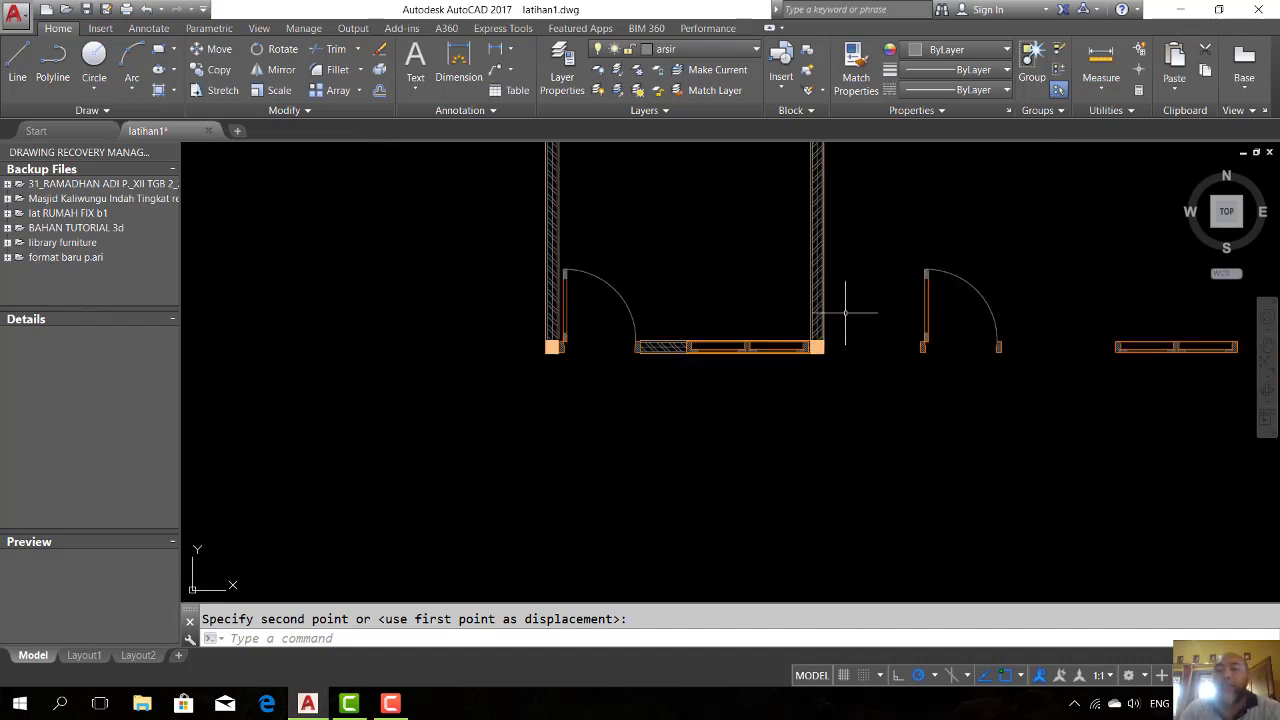
{"action": "scroll", "coordinate": [777, 366], "scroll_direction": "up", "scroll_amount": 4}
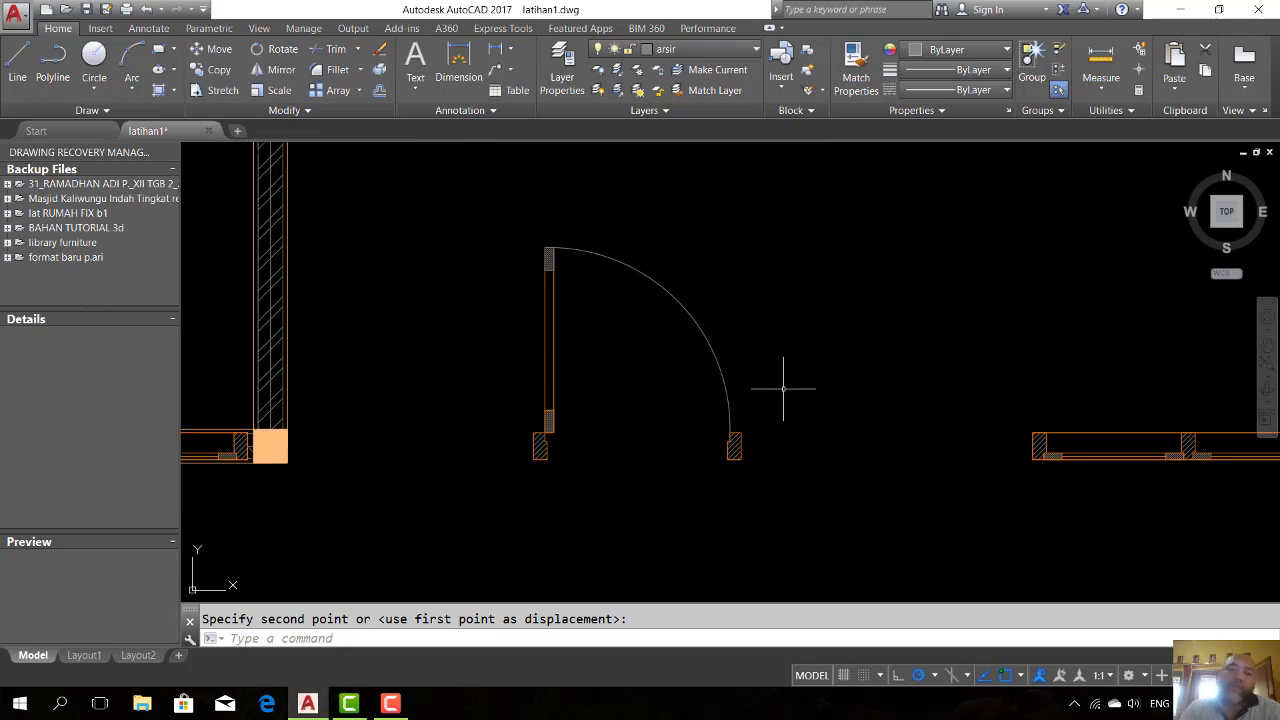
{"action": "mouse_move", "coordinate": [761, 365]}
{"action": "middle_mouse_down"}
{"action": "mouse_move", "coordinate": [686, 372]}
{"action": "mouse_move", "coordinate": [651, 349]}
{"action": "middle_mouse_up"}
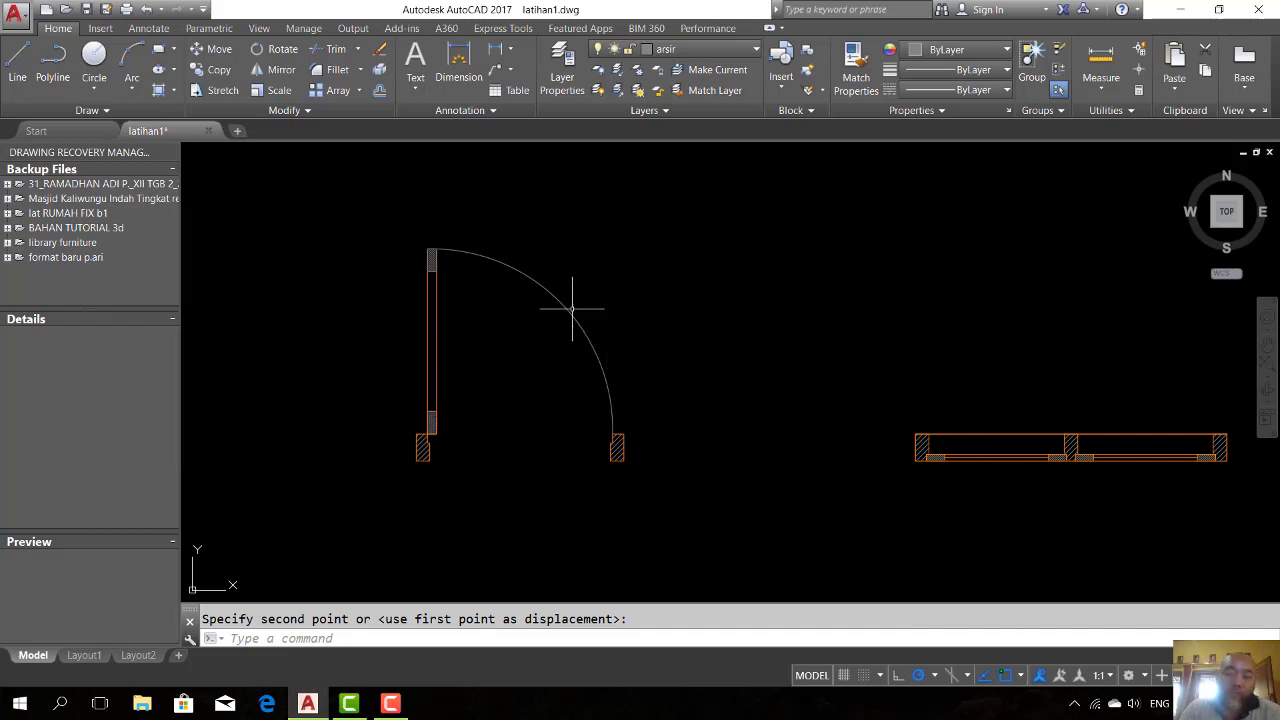
{"action": "key", "text": "Escape"}
{"action": "type", "text": "x"}
{"action": "key", "text": "Return"}
{"action": "left_click", "coordinate": [626, 357]}
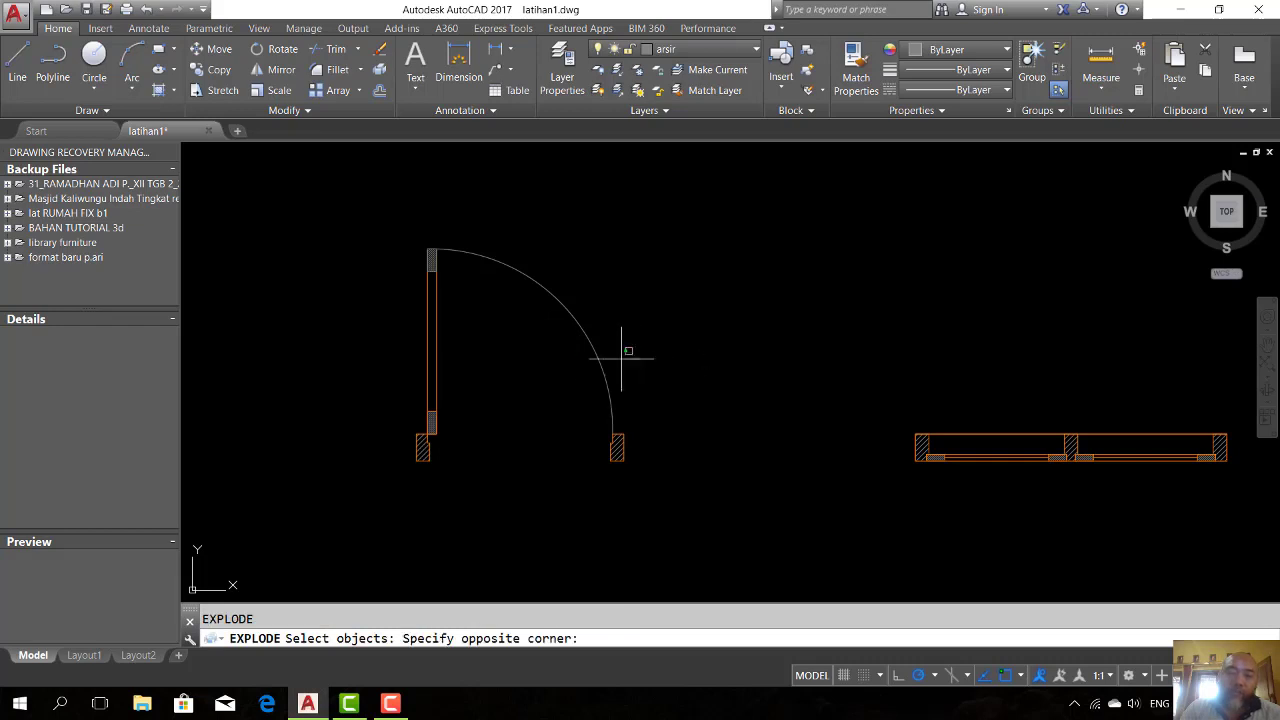
{"action": "left_click", "coordinate": [571, 337]}
{"action": "key", "text": "Return"}
Step: Delete the rectangular mask surrounding the exploded door's two jambs
{"action": "left_click", "coordinate": [563, 503]}
{"action": "left_click", "coordinate": [525, 395]}
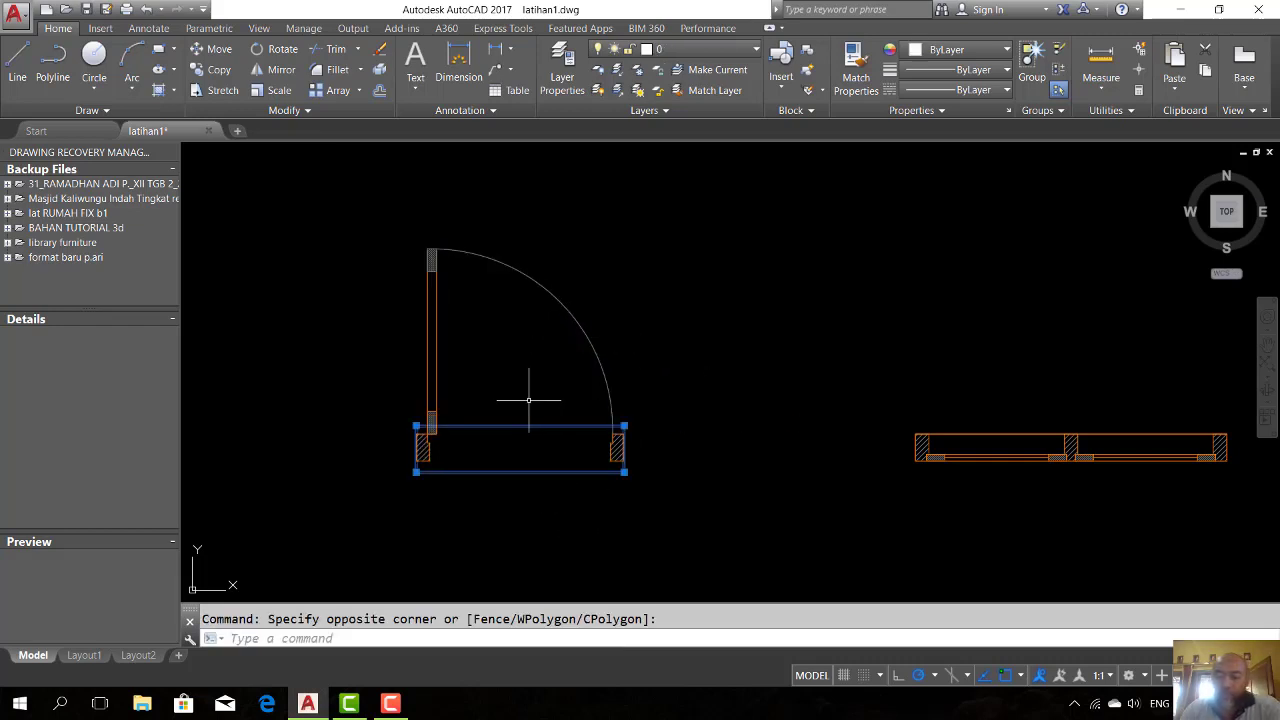
{"action": "key", "text": "Delete"}
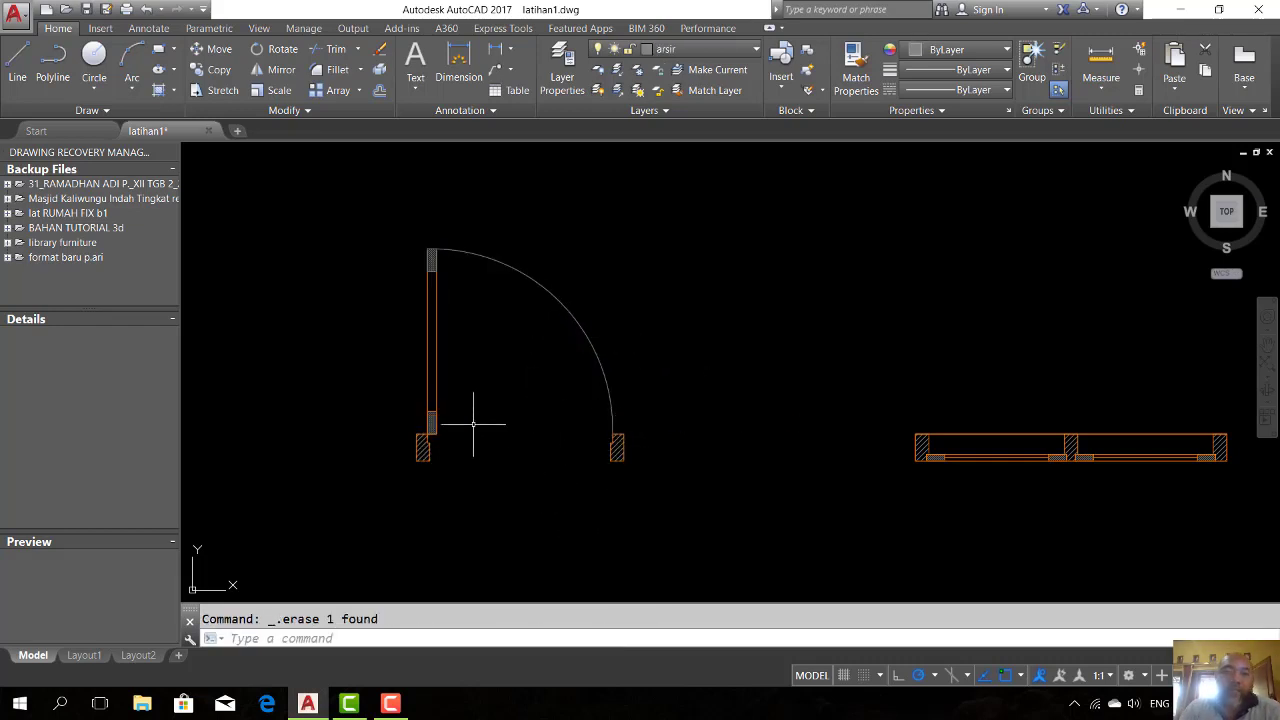
Step: Move the hatch of the two door jambs straight down, clear of the jamb outlines
{"action": "left_click", "coordinate": [614, 450]}
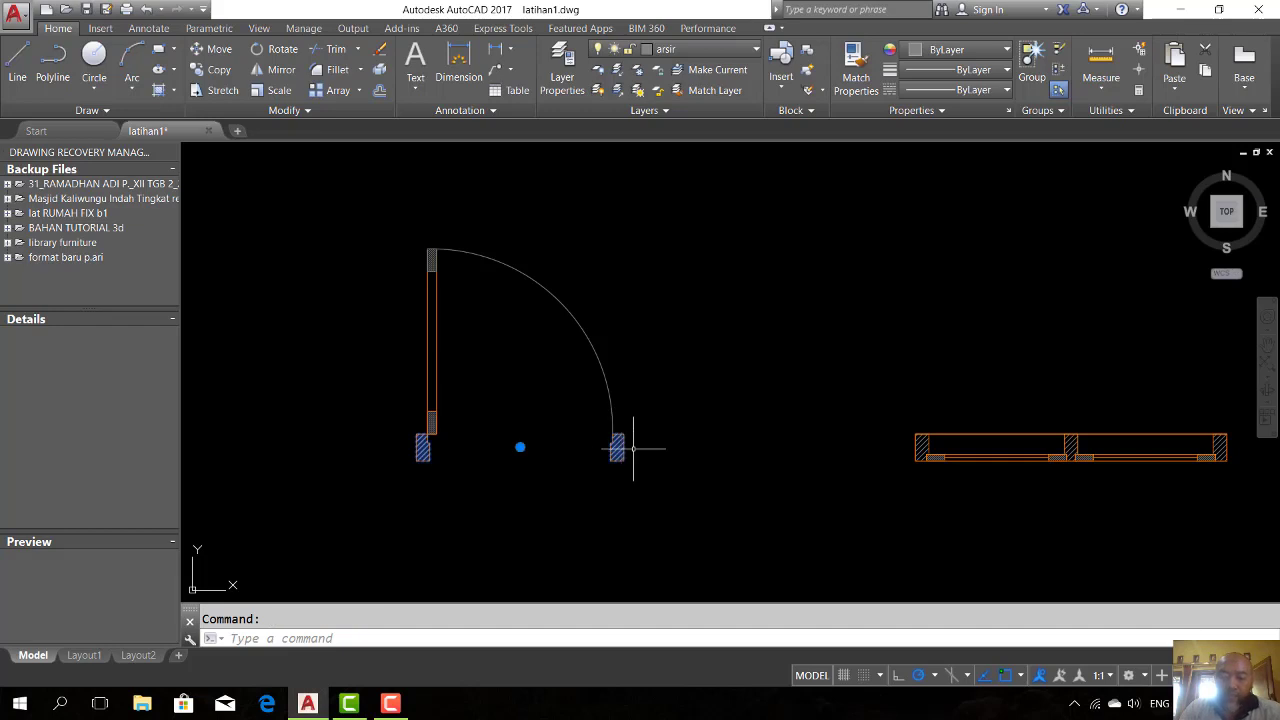
{"action": "type", "text": "m"}
{"action": "key", "text": "Return"}
{"action": "left_click", "coordinate": [726, 377]}
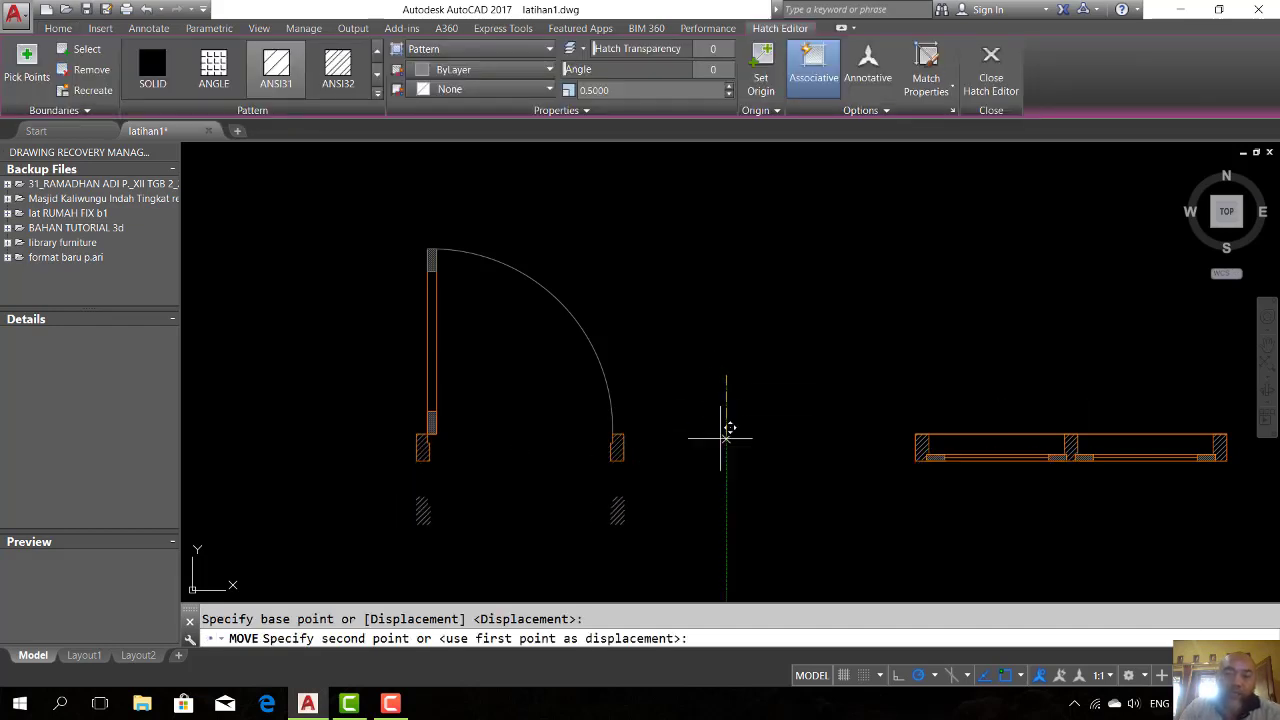
{"action": "left_click", "coordinate": [726, 426]}
Step: Move the hatch of the door leaf's two end pieces horizontally to the left, clear of the leaf
{"action": "left_click", "coordinate": [431, 259]}
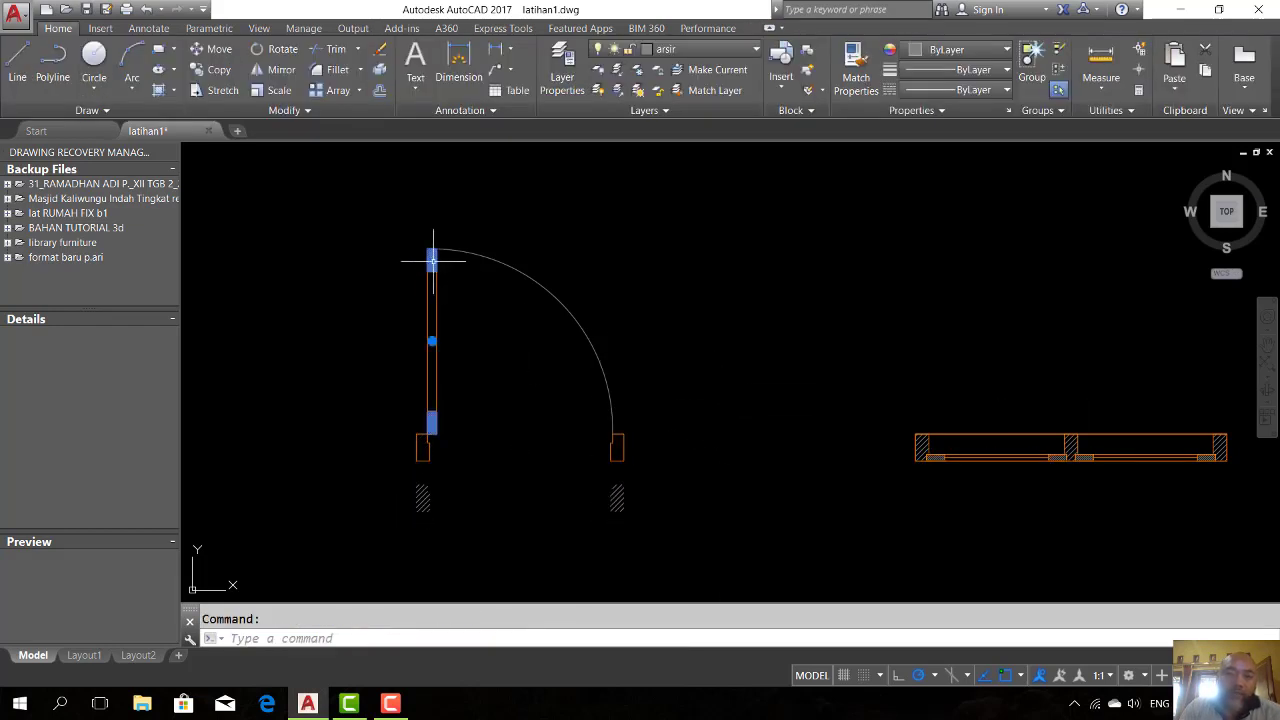
{"action": "type", "text": "m"}
{"action": "key", "text": "Return"}
{"action": "left_click", "coordinate": [684, 298]}
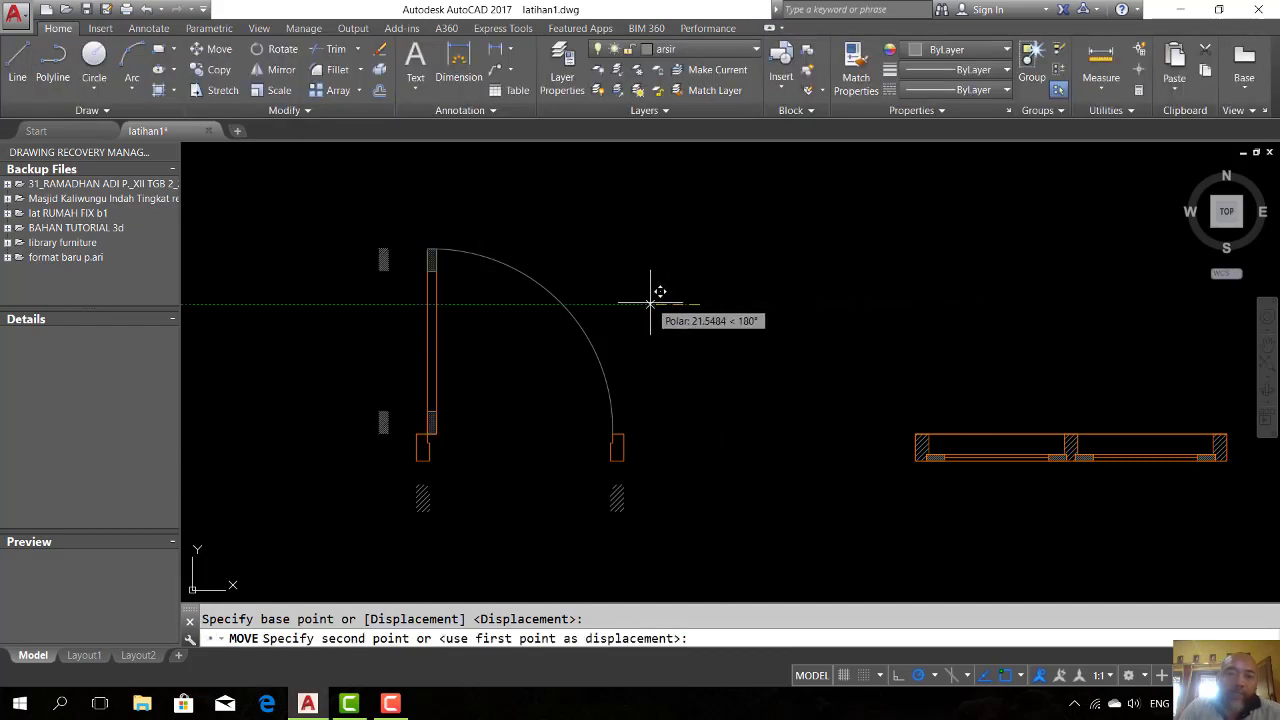
{"action": "left_click", "coordinate": [650, 304]}
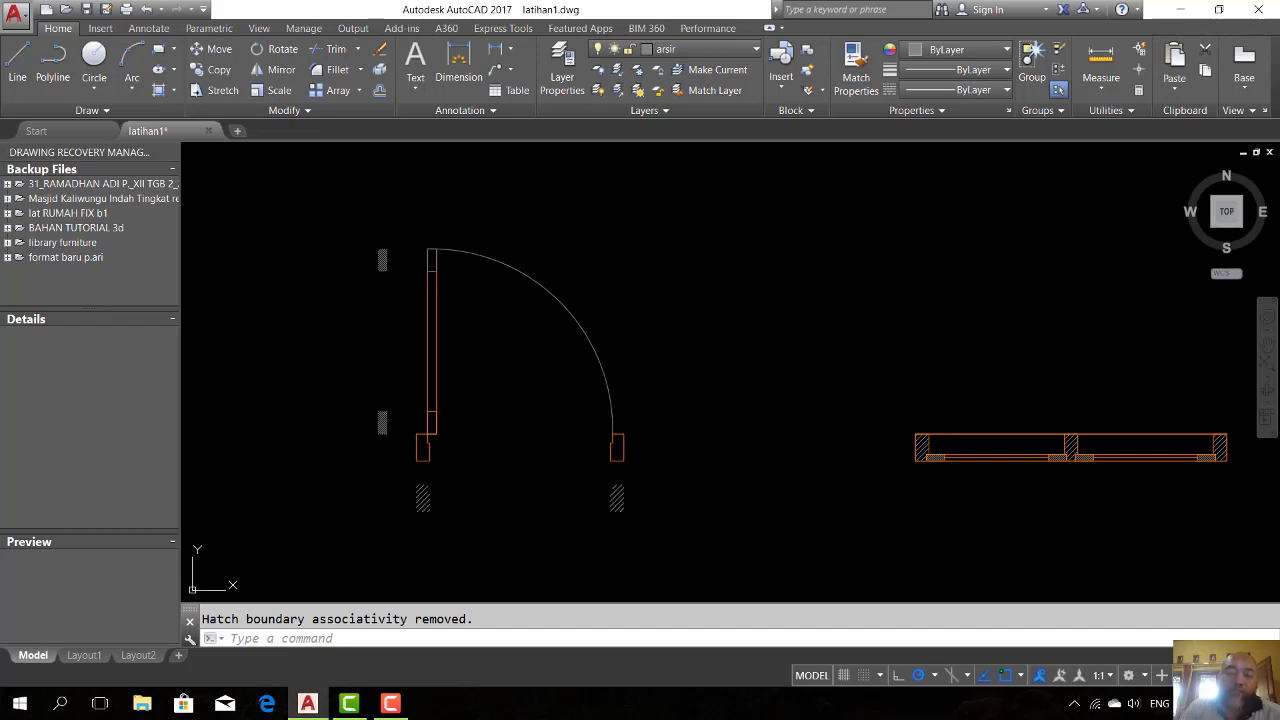
Step: Hatch the right and left door jambs as two separate hatches with the ANGLE pattern
{"action": "type", "text": "h"}
{"action": "key", "text": "Return"}
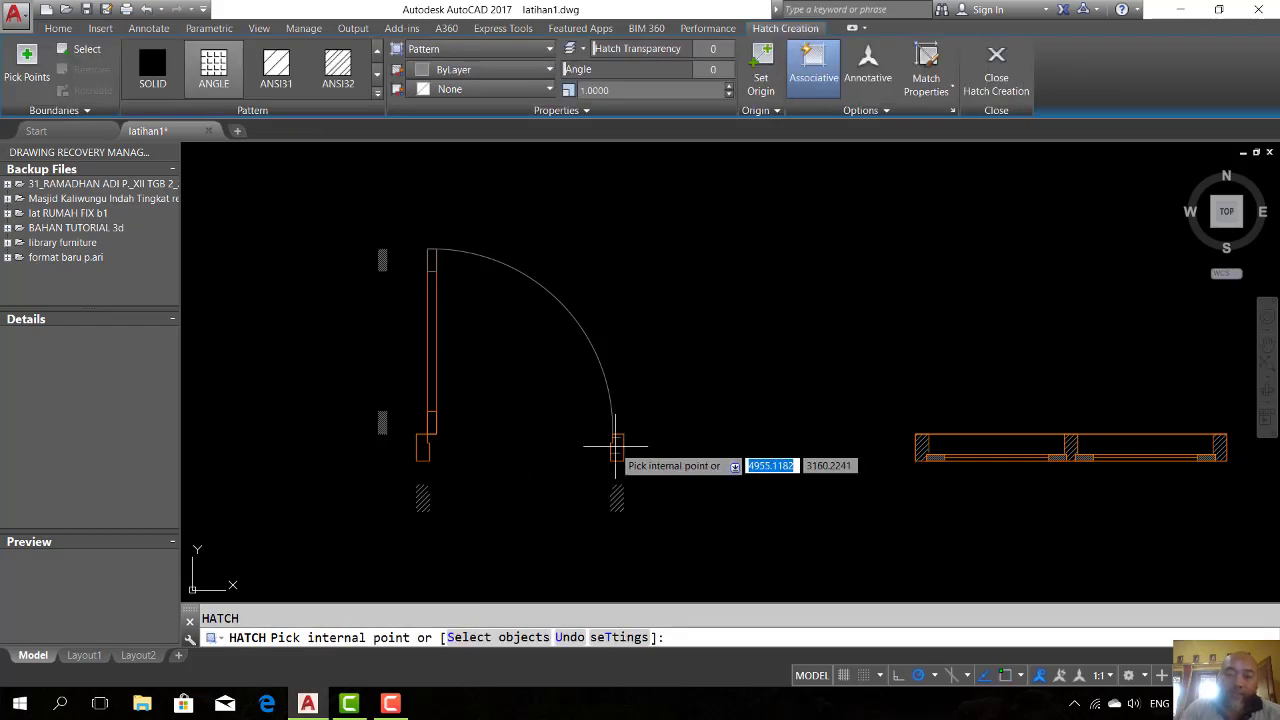
{"action": "key", "text": "Return"}
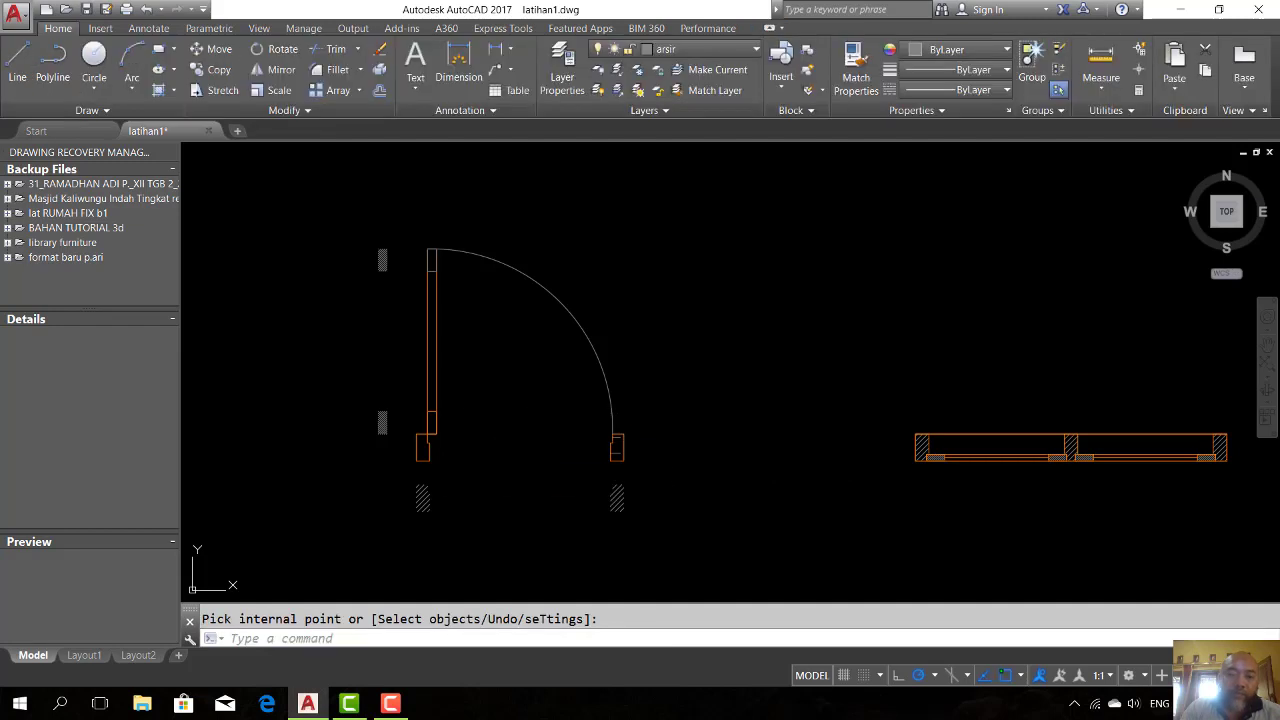
{"action": "key", "text": "Return"}
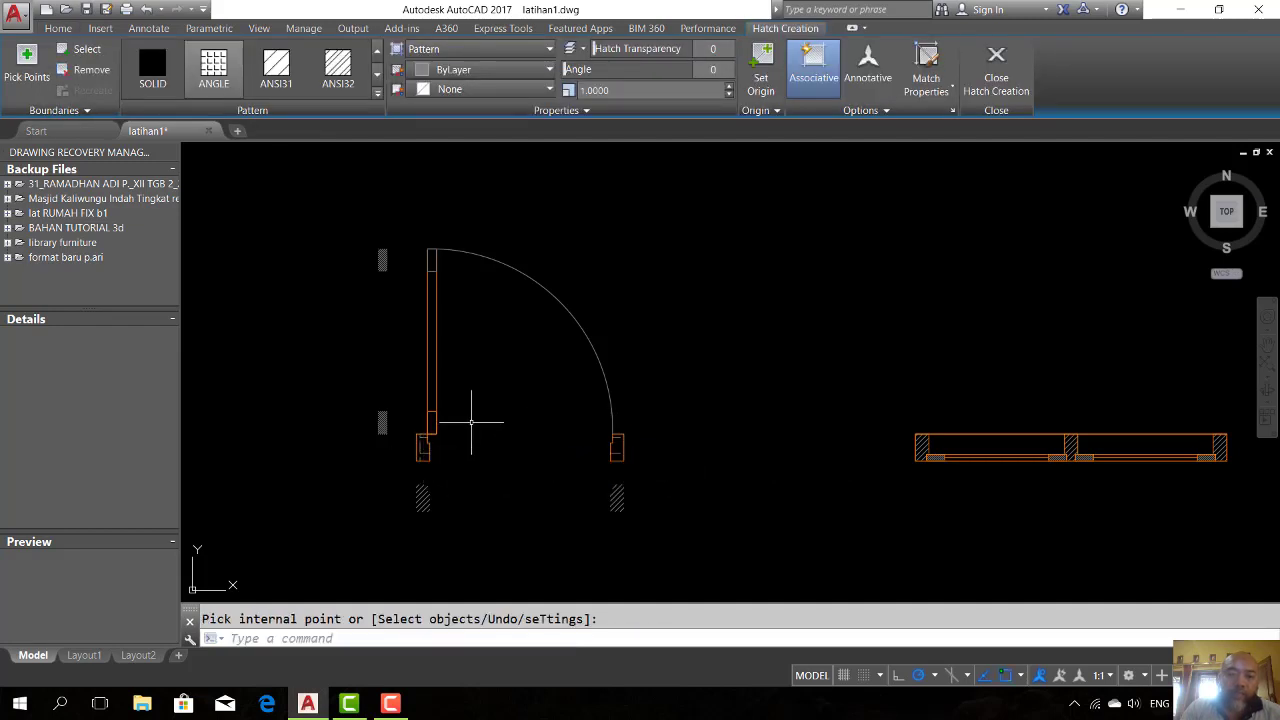
{"action": "key", "text": "Return"}
Step: Hatch the lower and upper end pieces of the door leaf separately with the ANGLE pattern
{"action": "key", "text": "Return"}
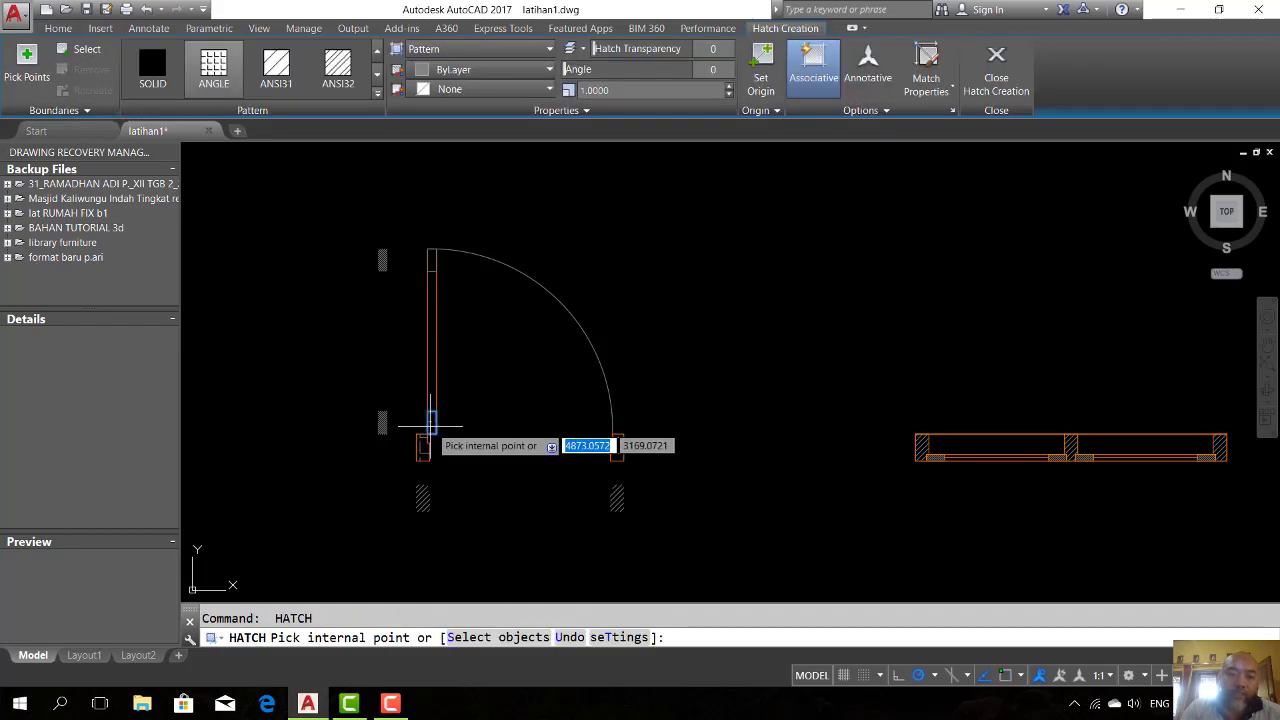
{"action": "key", "text": "Return"}
{"action": "key", "text": "Return"}
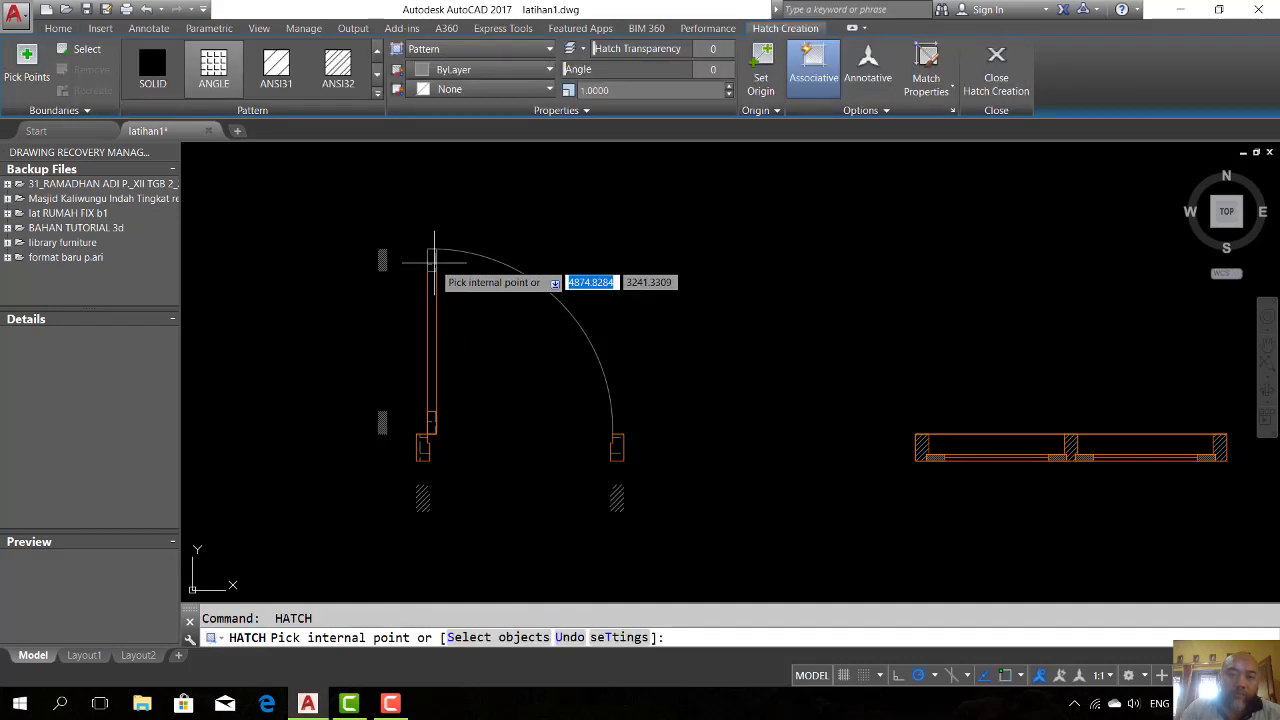
{"action": "left_click", "coordinate": [434, 260]}
{"action": "key", "text": "Return"}
Step: Match the properties of the detached jamb hatch onto the new hatches in both door jambs
{"action": "type", "text": "ma"}
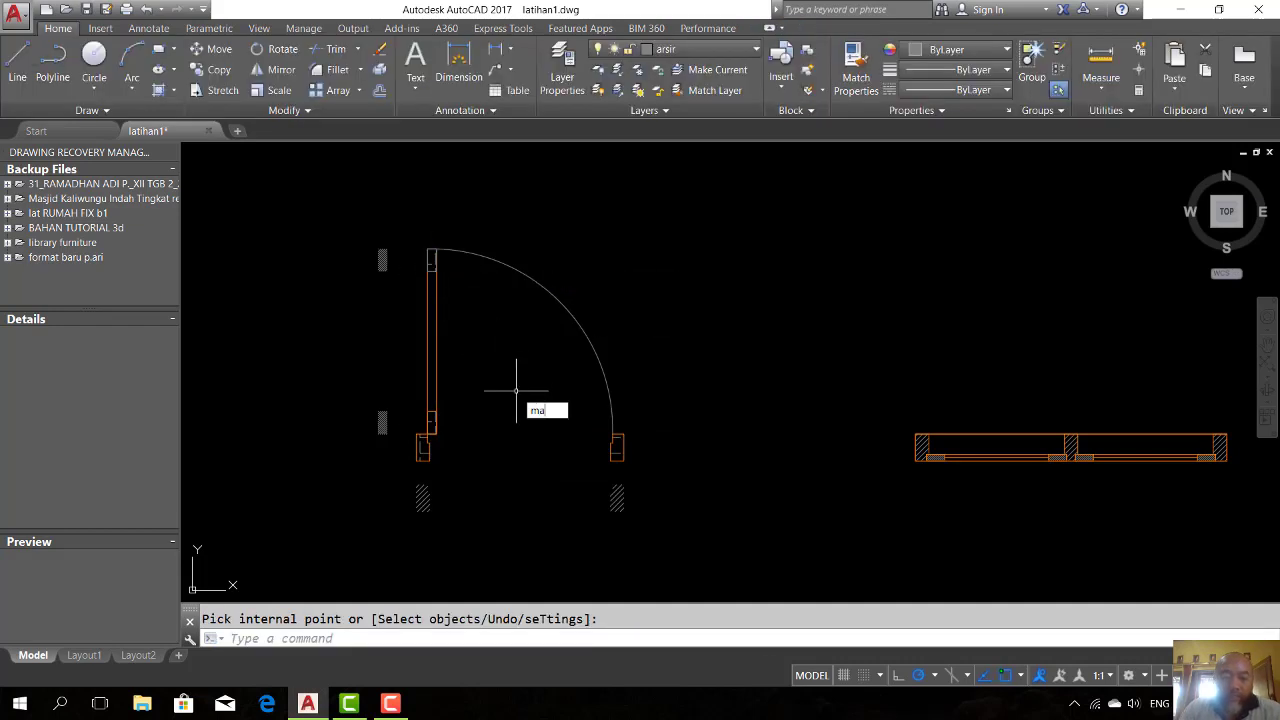
{"action": "key", "text": "Return"}
{"action": "left_click", "coordinate": [617, 500]}
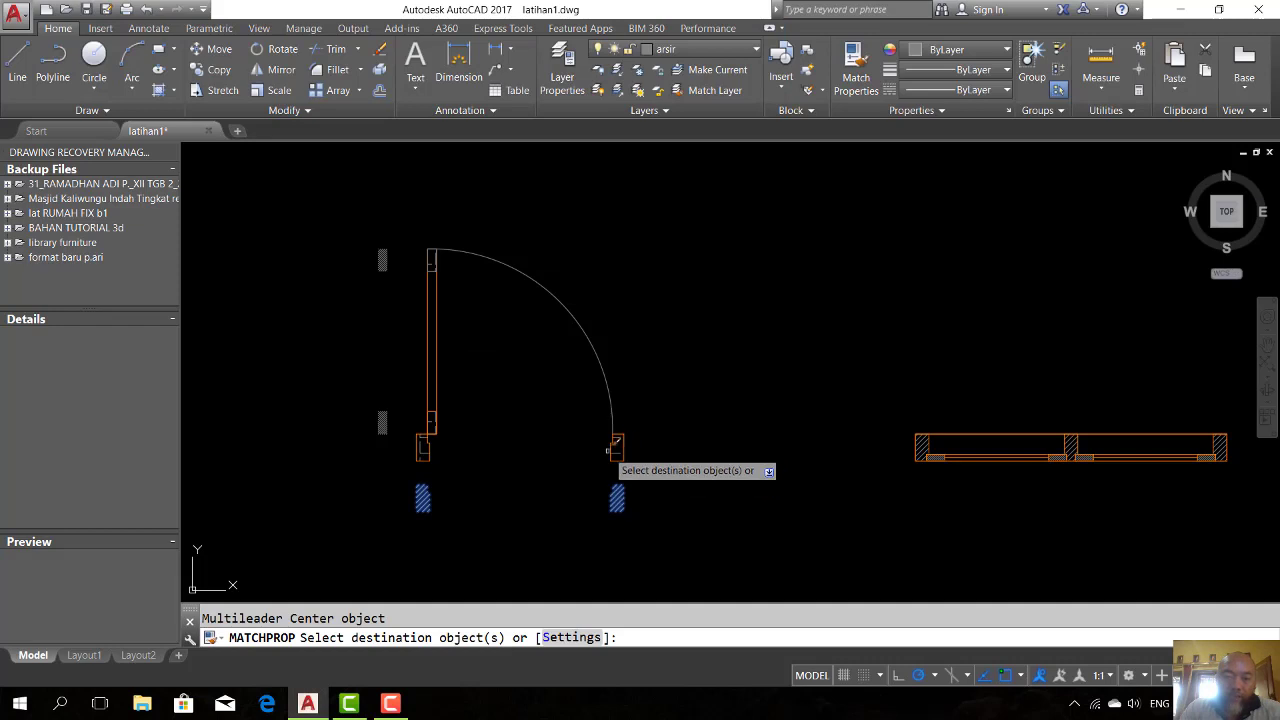
{"action": "left_click", "coordinate": [610, 449]}
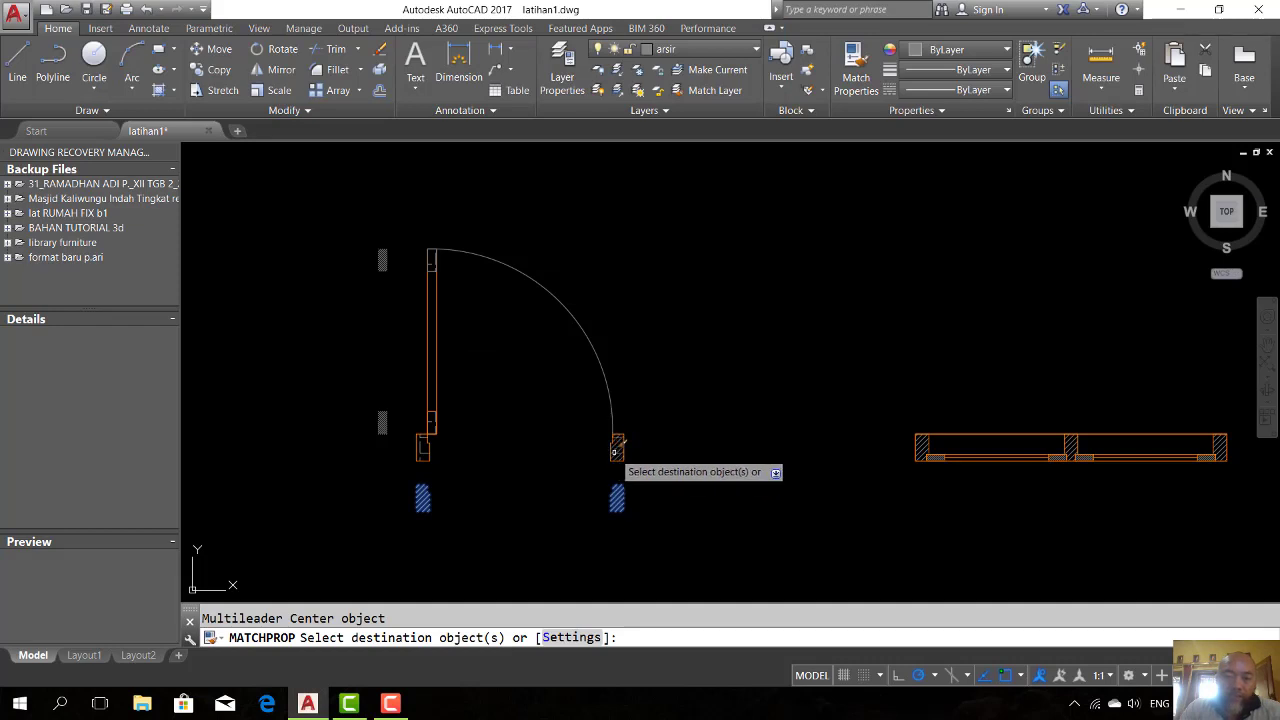
{"action": "left_click", "coordinate": [423, 449]}
{"action": "key", "text": "Return"}
Step: Match the properties of the detached leaf hatch onto the new hatches in both door leaf ends
{"action": "type", "text": "m"}
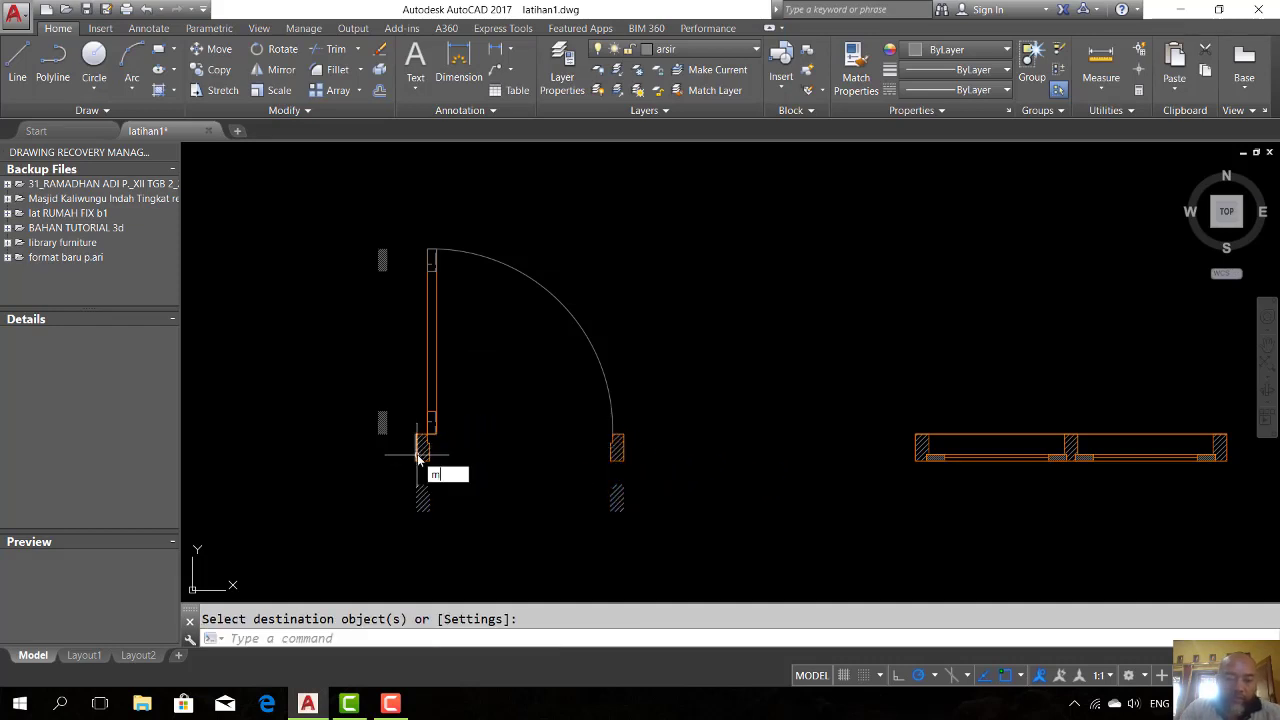
{"action": "type", "text": "a"}
{"action": "key", "text": "Return"}
{"action": "left_click", "coordinate": [383, 422]}
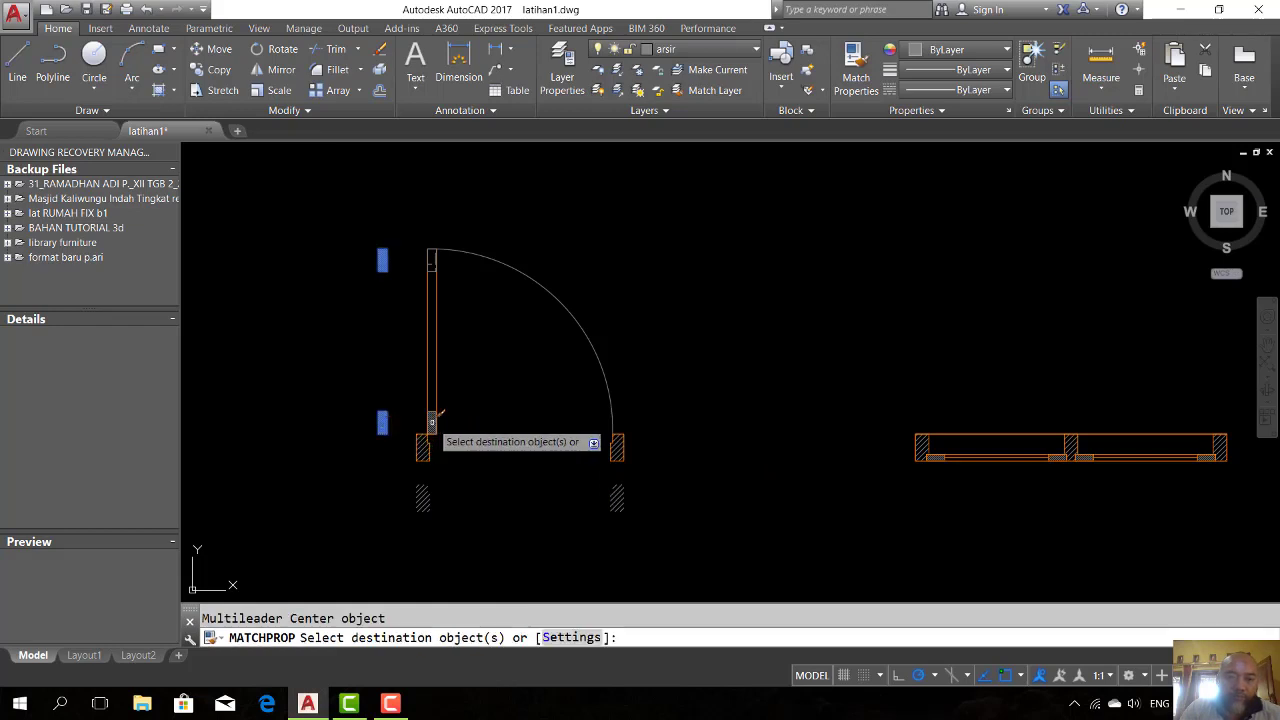
{"action": "left_click", "coordinate": [432, 422]}
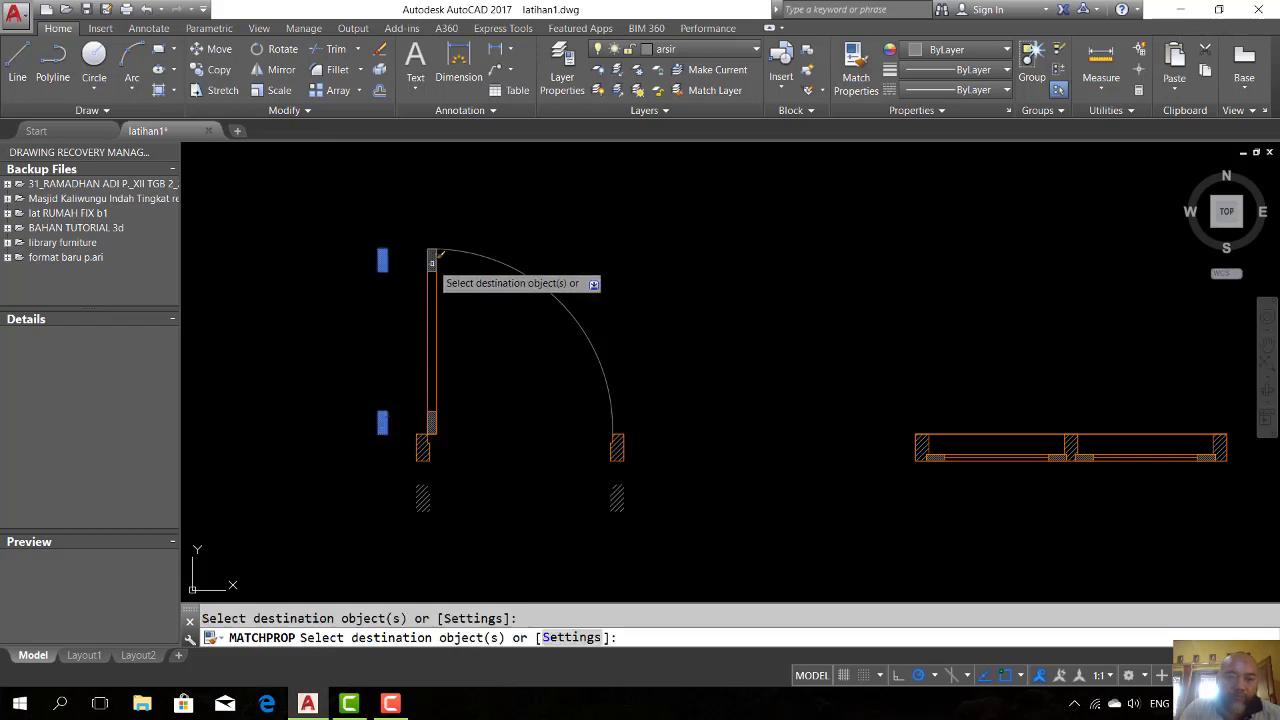
{"action": "left_click", "coordinate": [433, 260]}
{"action": "key", "text": "Return"}
Step: Delete the two detached hatches beside the door leaf and below the jambs
{"action": "left_click", "coordinate": [383, 421]}
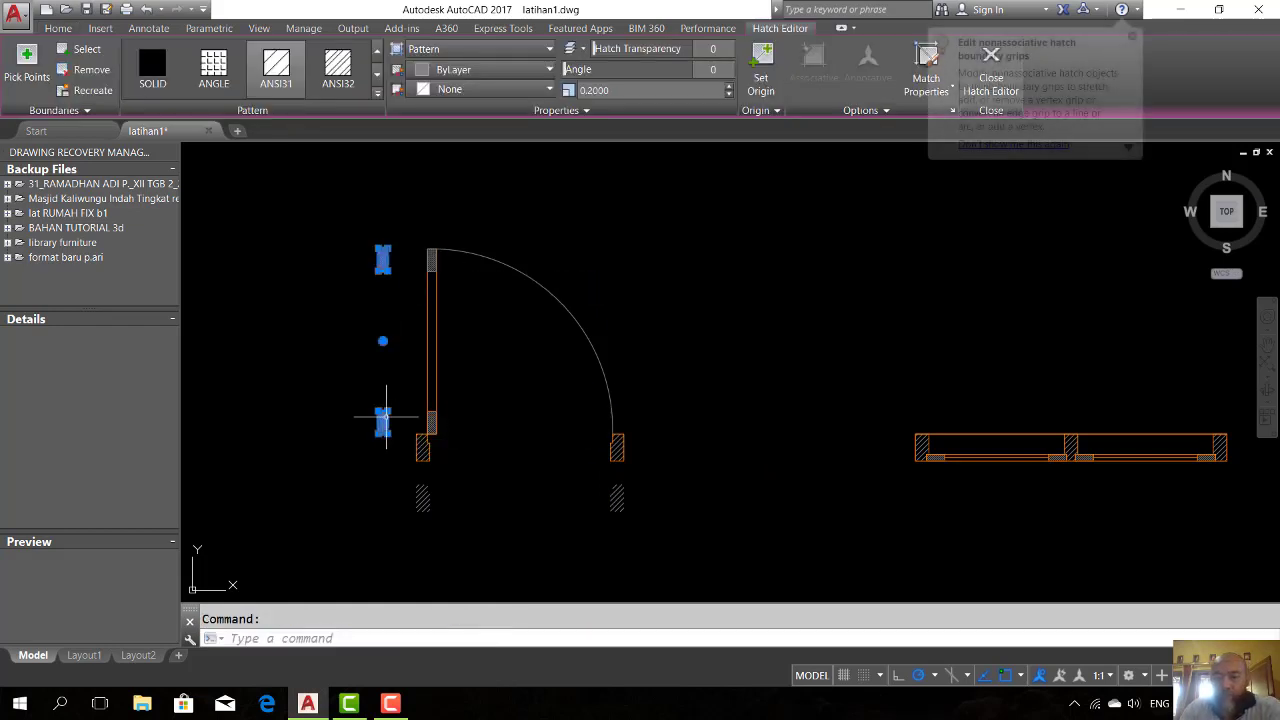
{"action": "key", "text": "Delete"}
{"action": "left_click", "coordinate": [423, 497]}
{"action": "key", "text": "Delete"}
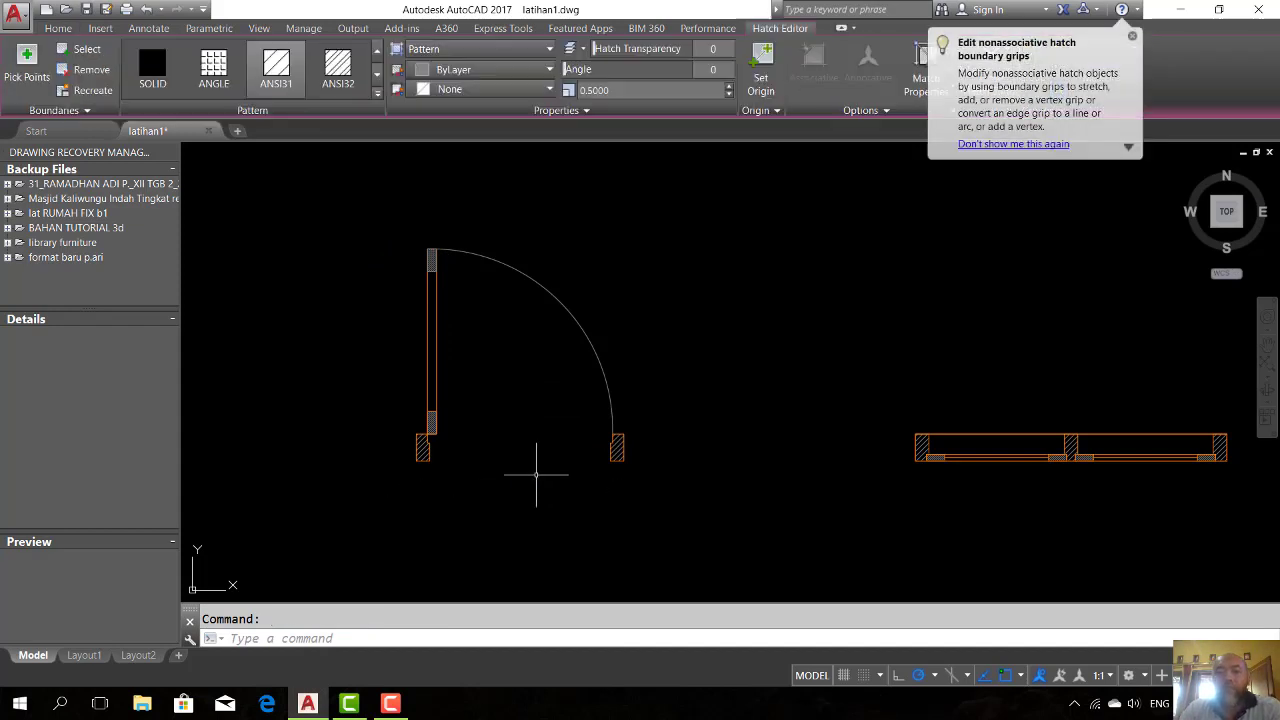
Step: Begin a block definition named j1.1 with its base point at the bottom middle of the left door jamb
{"action": "scroll", "coordinate": [609, 443], "scroll_direction": "up", "scroll_amount": 4}
{"action": "scroll", "coordinate": [623, 451], "scroll_direction": "down", "scroll_amount": 6}
{"action": "left_click", "coordinate": [573, 397]}
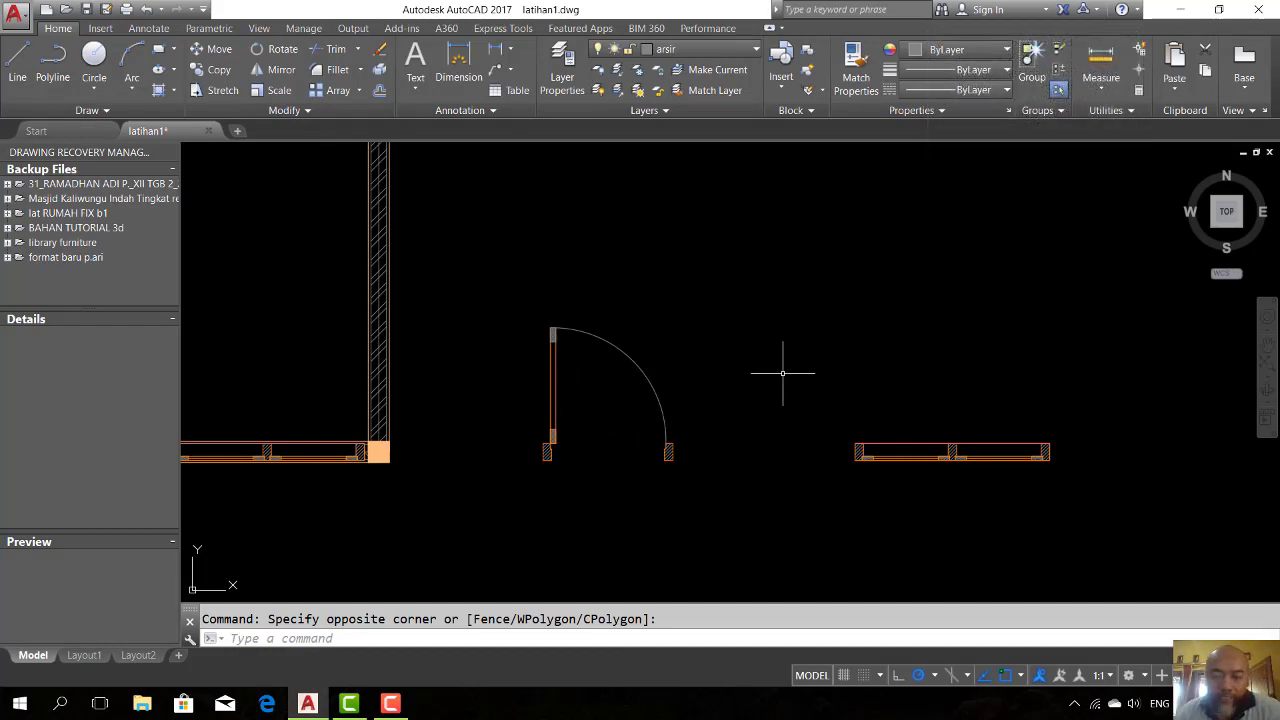
{"action": "type", "text": "b"}
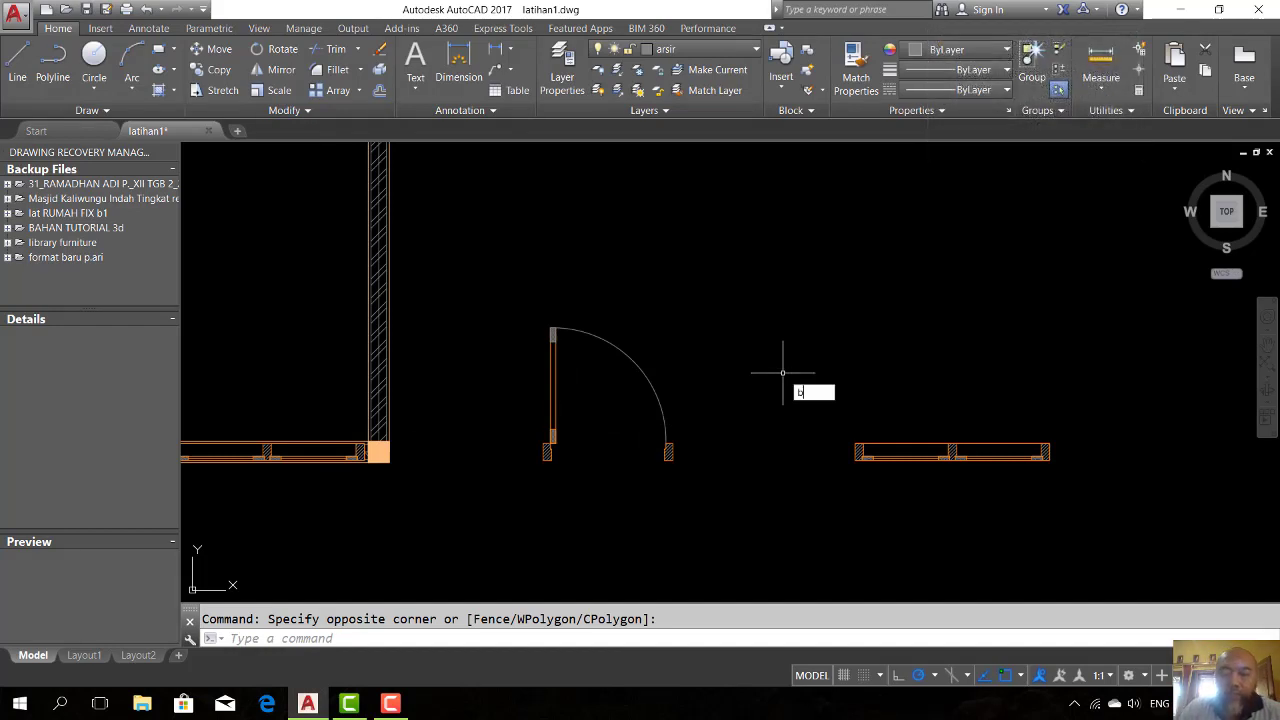
{"action": "key", "text": "Return"}
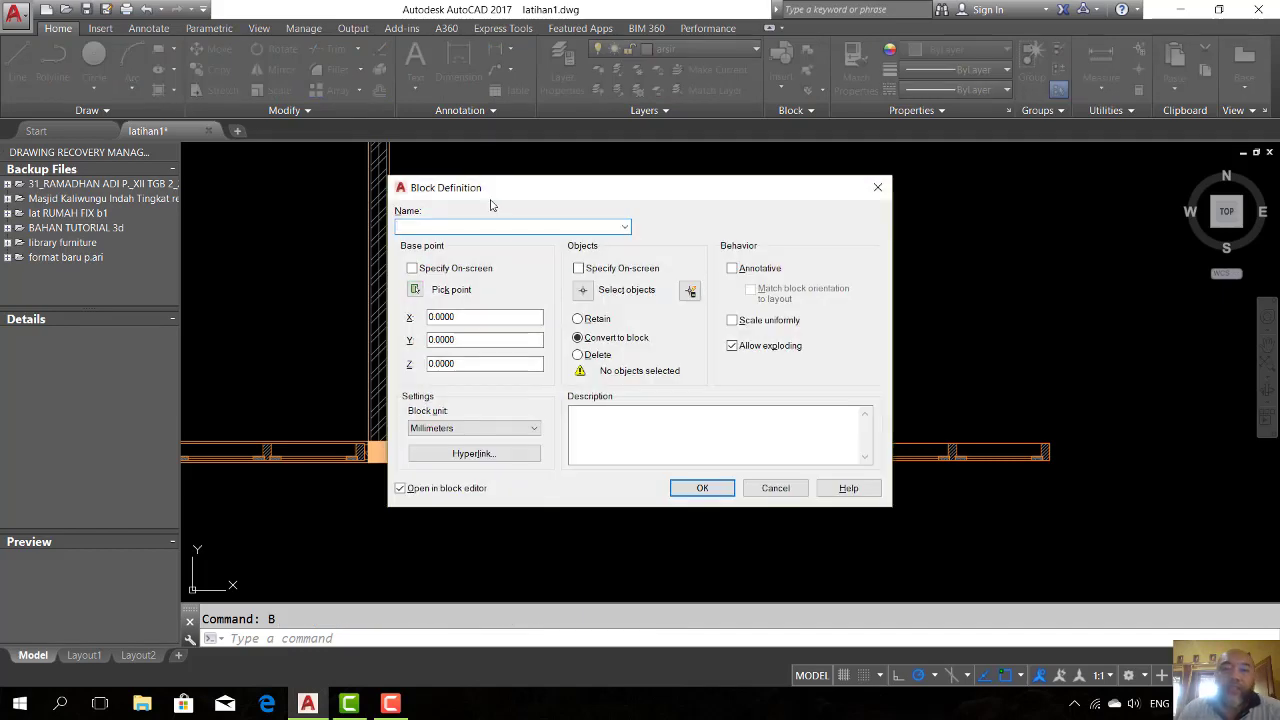
{"action": "left_click", "coordinate": [625, 228]}
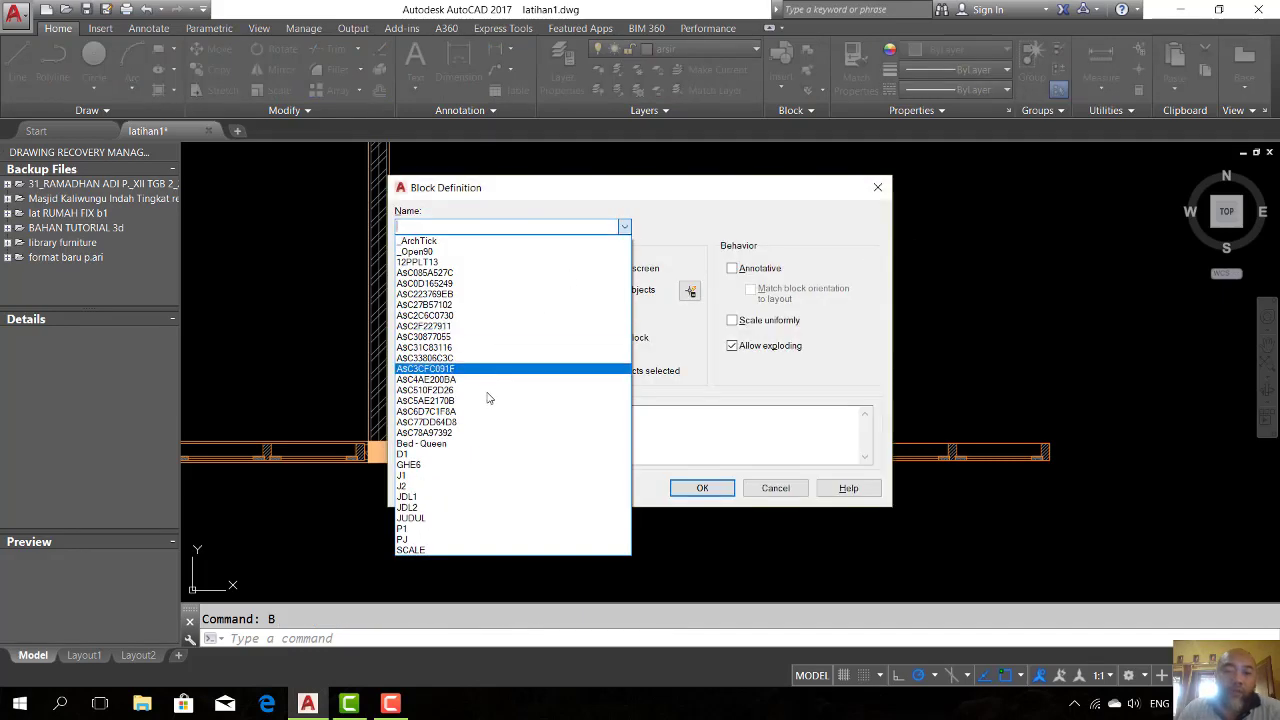
{"action": "left_click", "coordinate": [547, 228]}
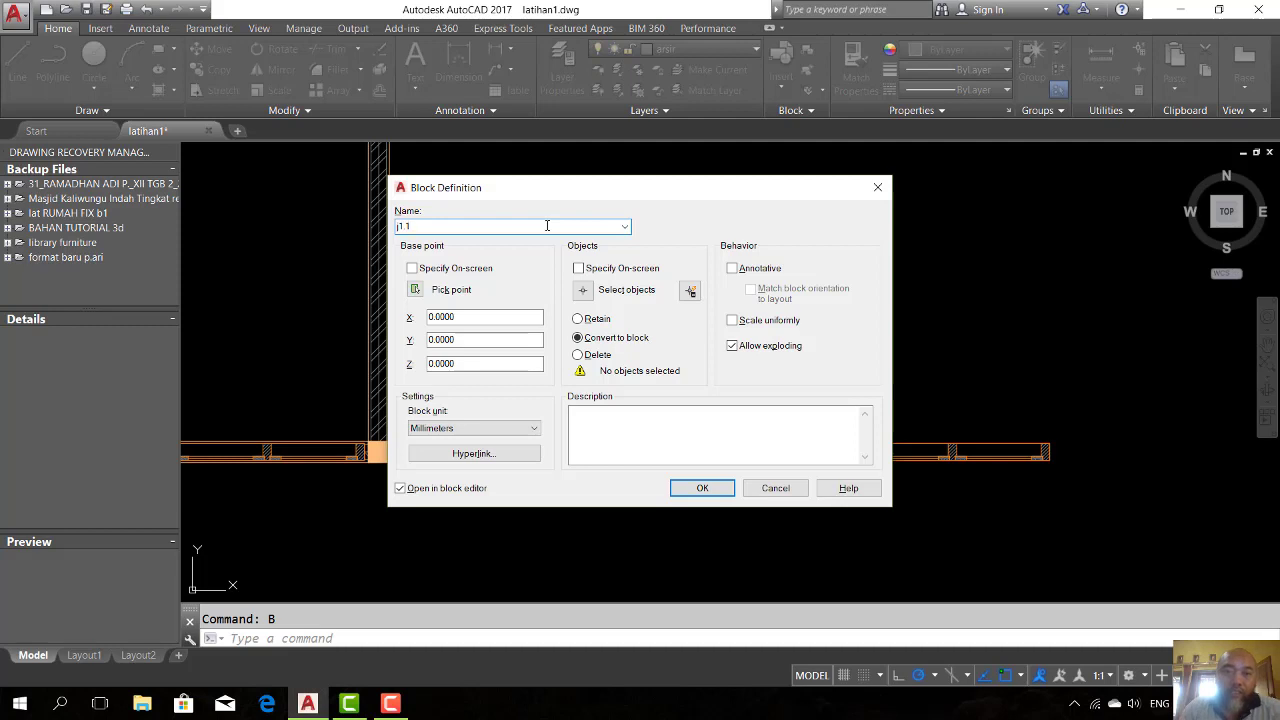
{"action": "left_click", "coordinate": [414, 289]}
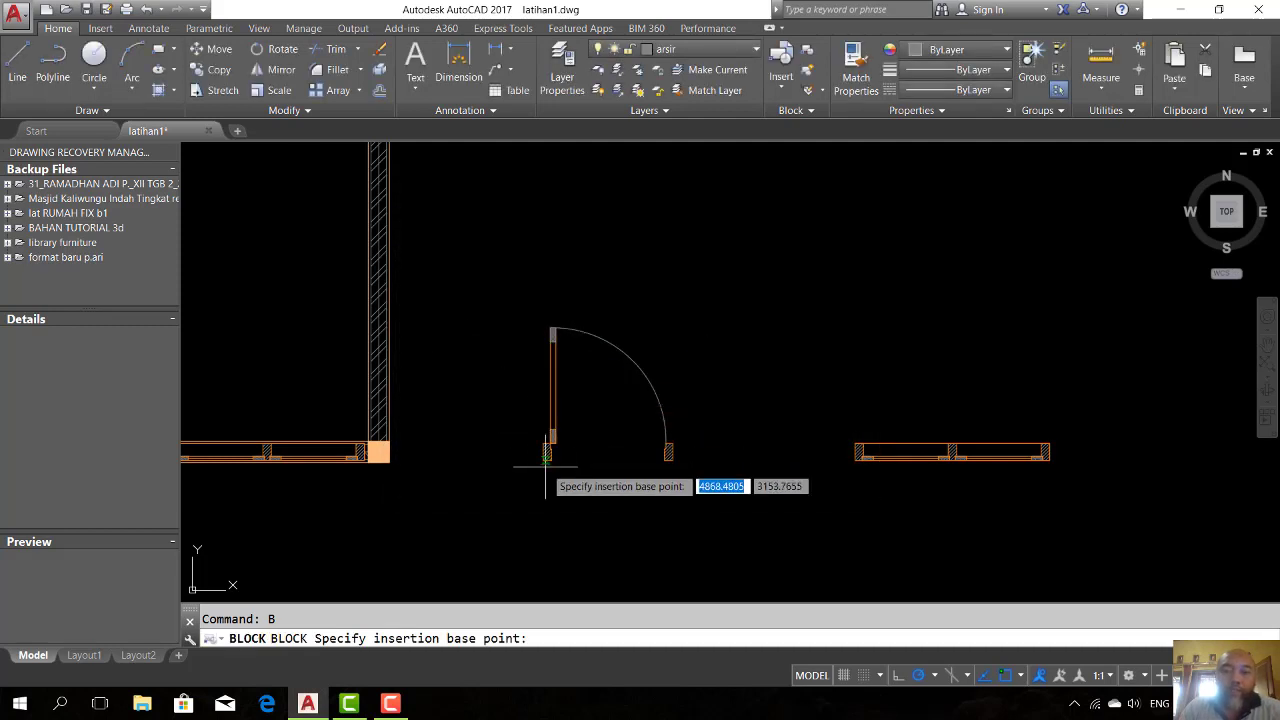
{"action": "left_click", "coordinate": [546, 465]}
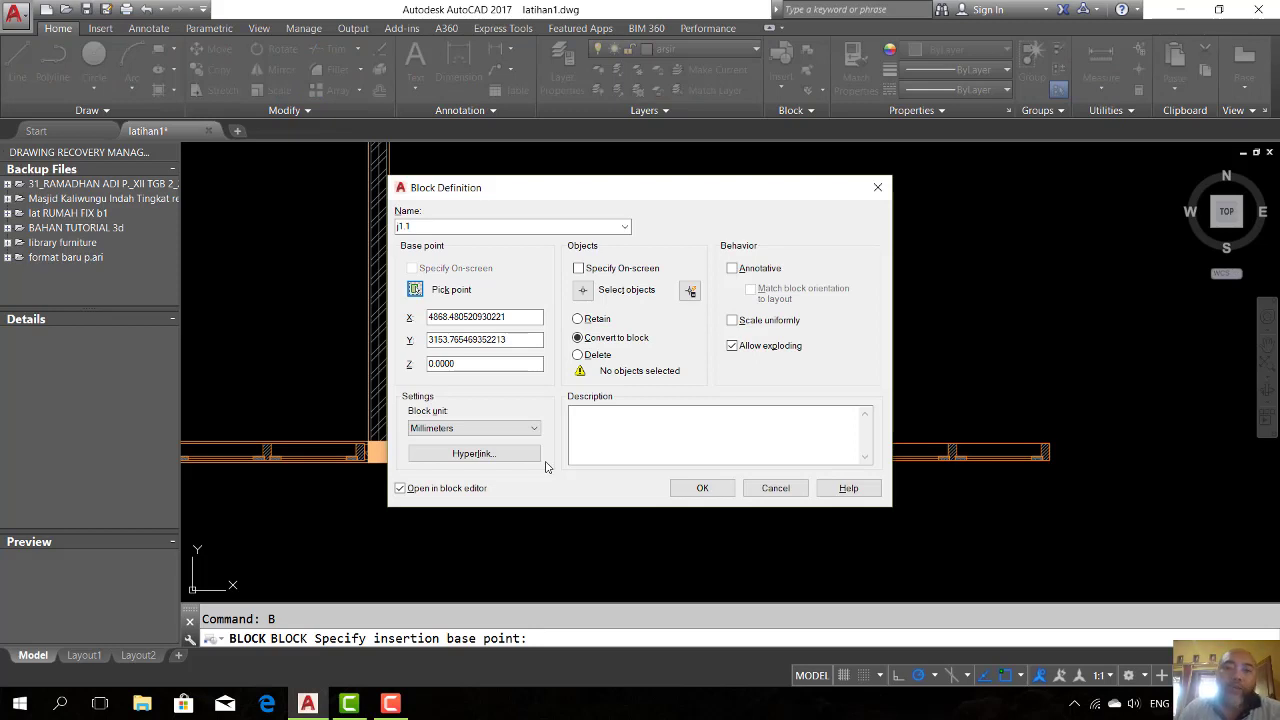
Step: Include the whole door symbol in the block, create it, and leave the block editor
{"action": "left_click", "coordinate": [583, 289]}
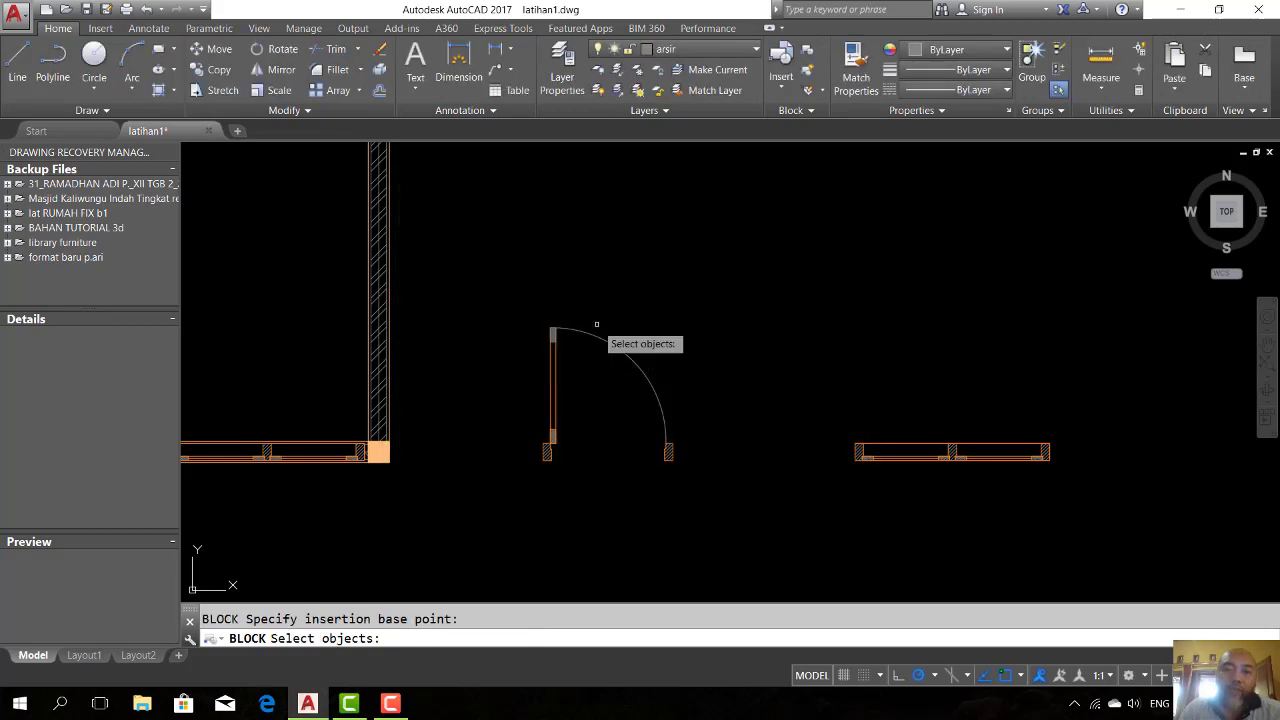
{"action": "left_click", "coordinate": [714, 505]}
{"action": "left_click", "coordinate": [492, 285]}
{"action": "key", "text": "Return"}
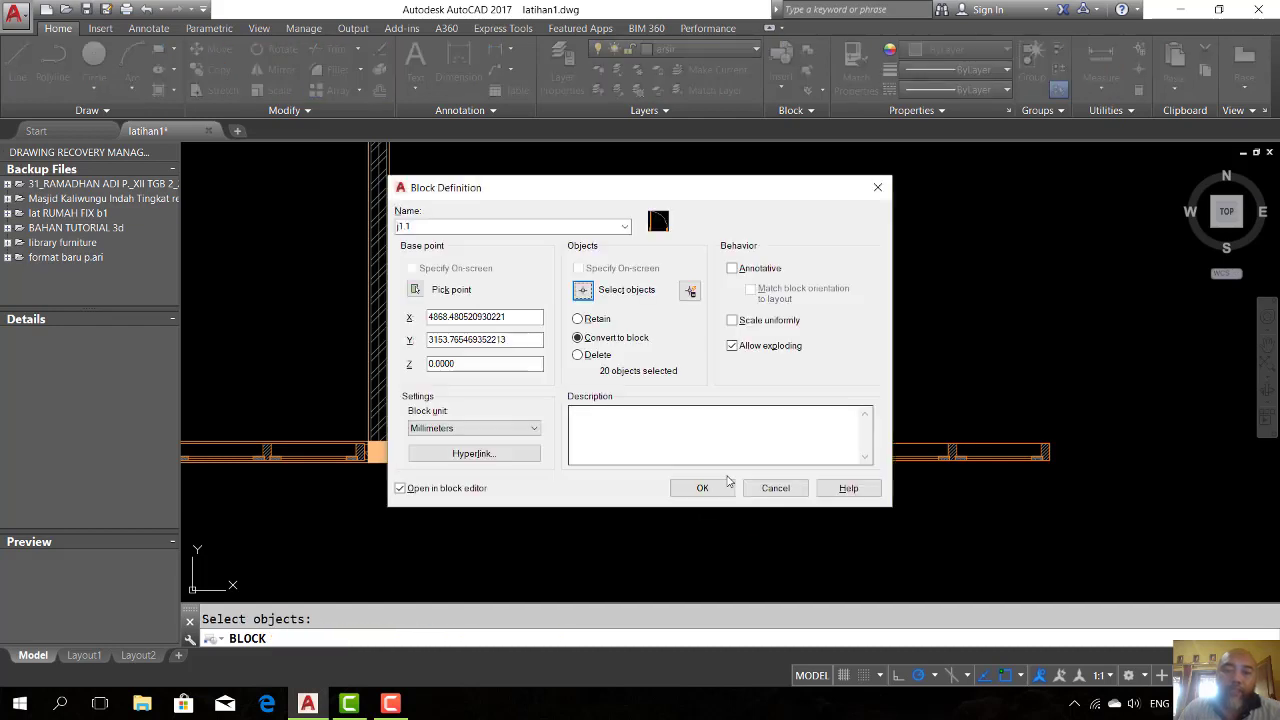
{"action": "left_click", "coordinate": [723, 488]}
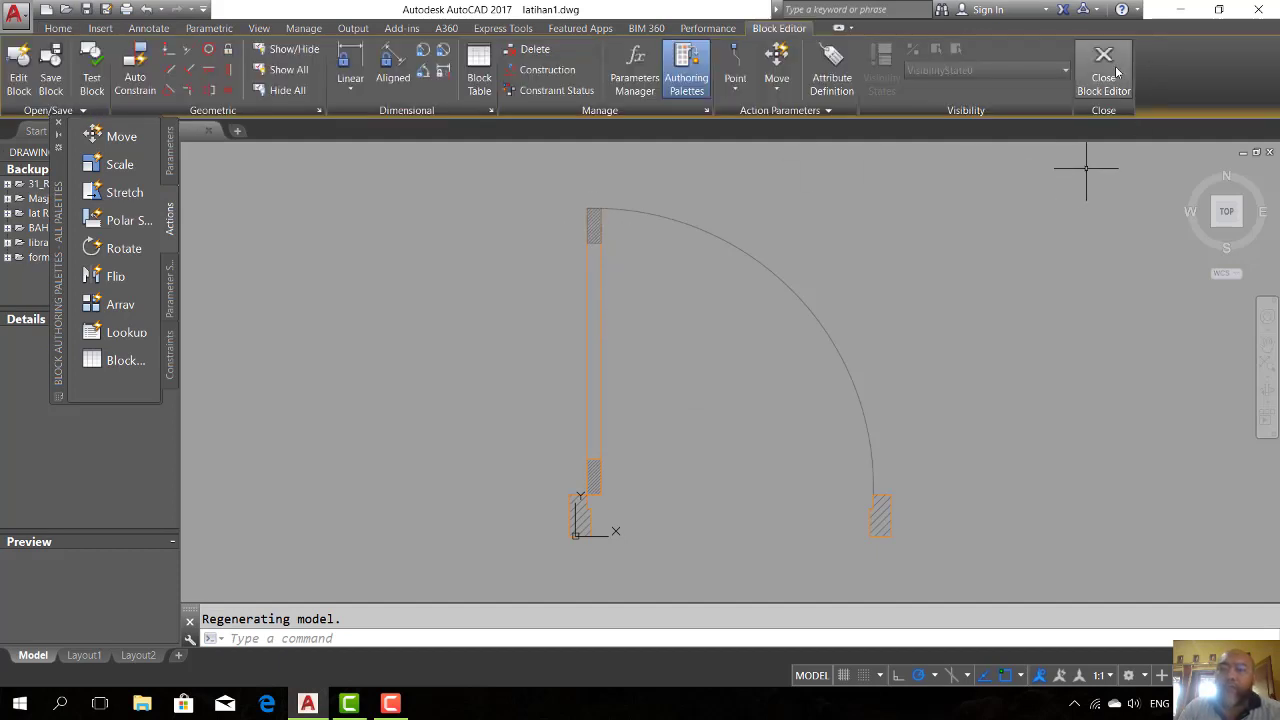
{"action": "left_click", "coordinate": [1103, 70]}
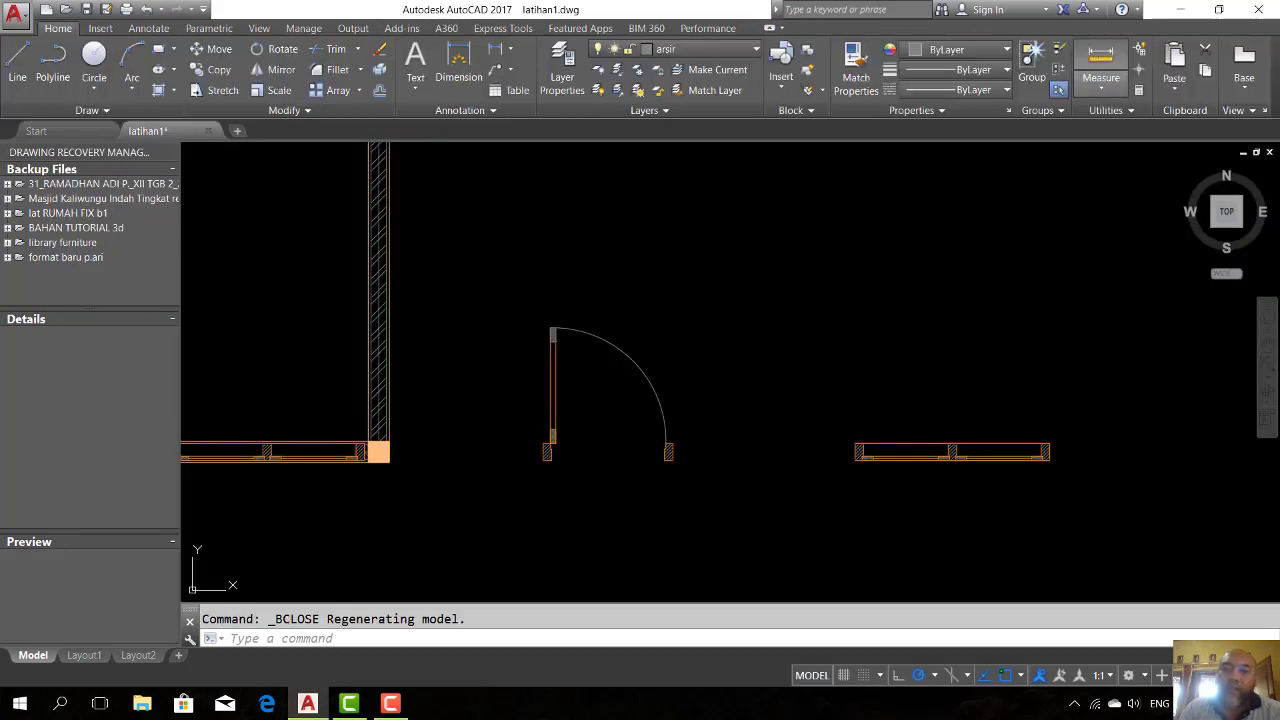
Step: Reopen block j1.1 for editing and draw a rectangle from the left jamb's lower outer corner to the right jamb's upper outer corner
{"action": "double_click", "coordinate": [608, 341]}
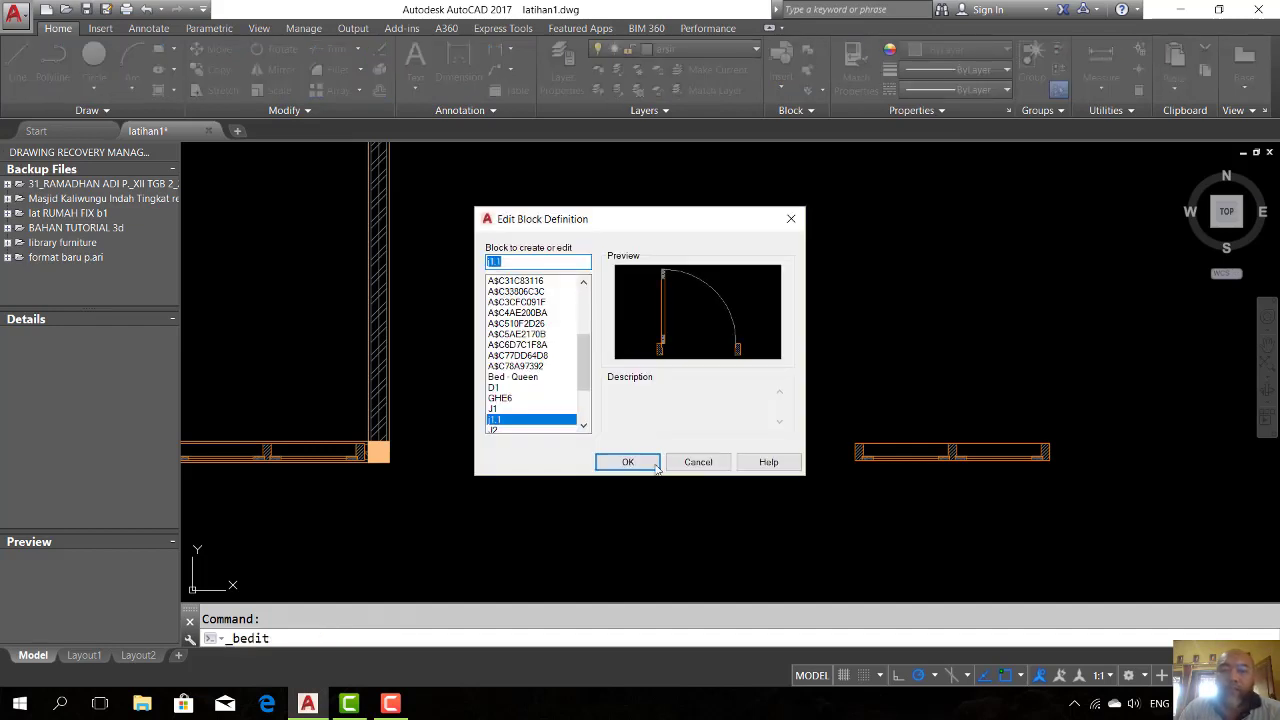
{"action": "left_click", "coordinate": [628, 462]}
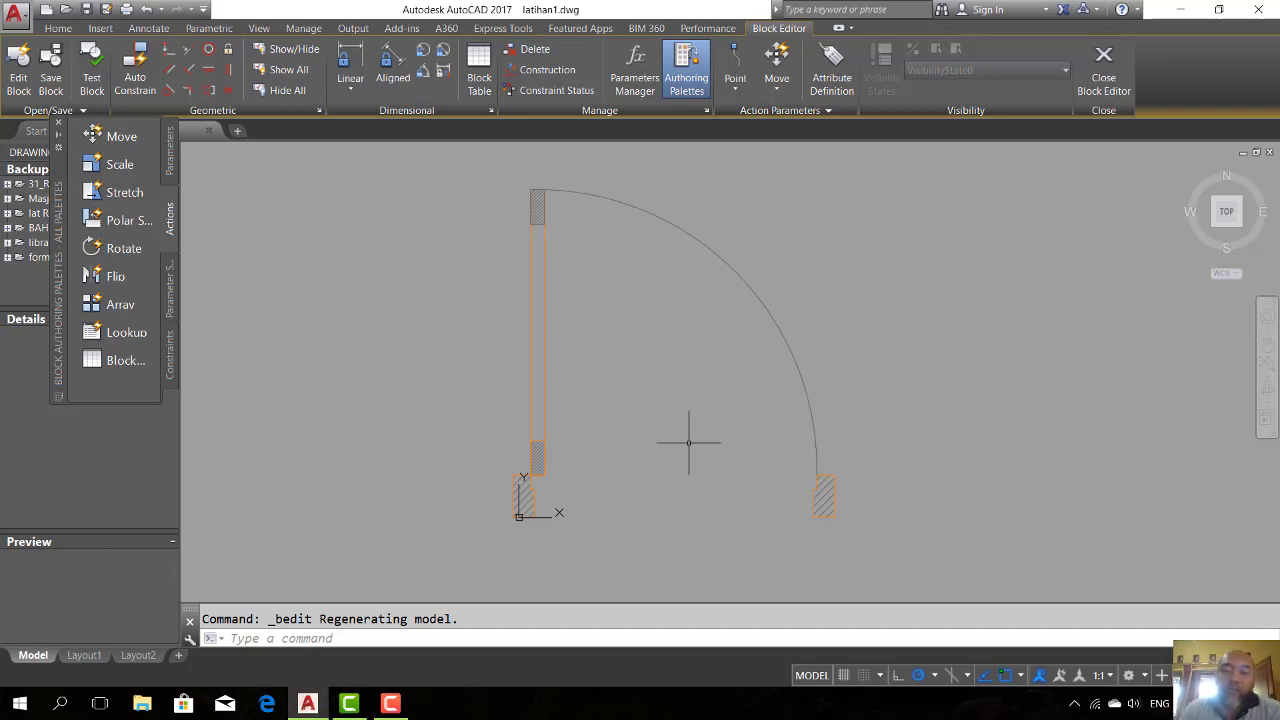
{"action": "scroll", "coordinate": [662, 530], "scroll_direction": "up", "scroll_amount": 2}
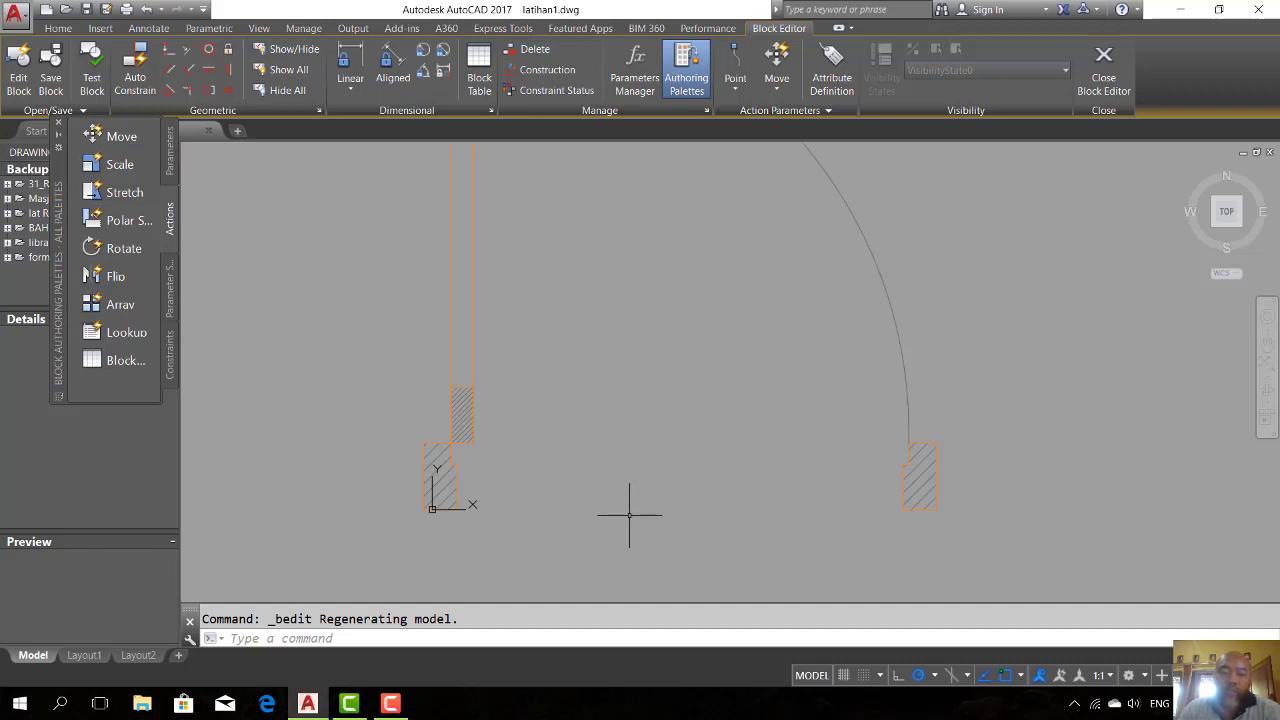
{"action": "type", "text": "rec"}
{"action": "key", "text": "Return"}
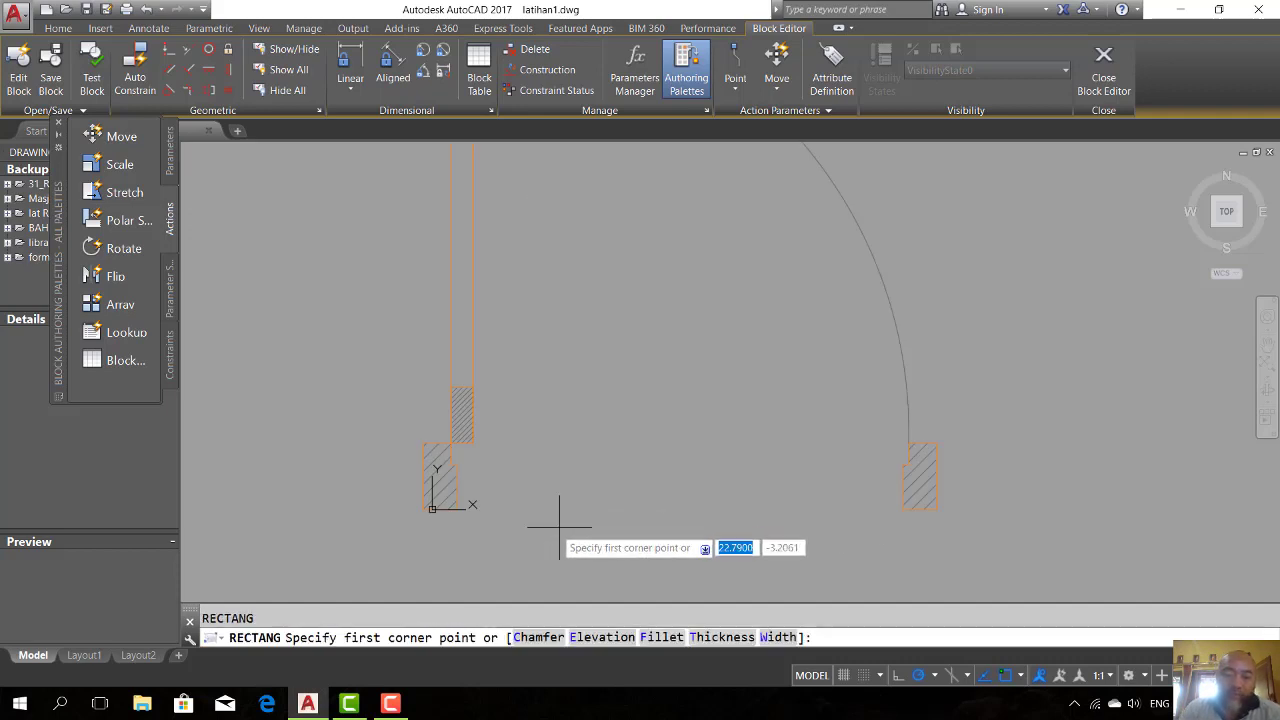
{"action": "left_click", "coordinate": [424, 509]}
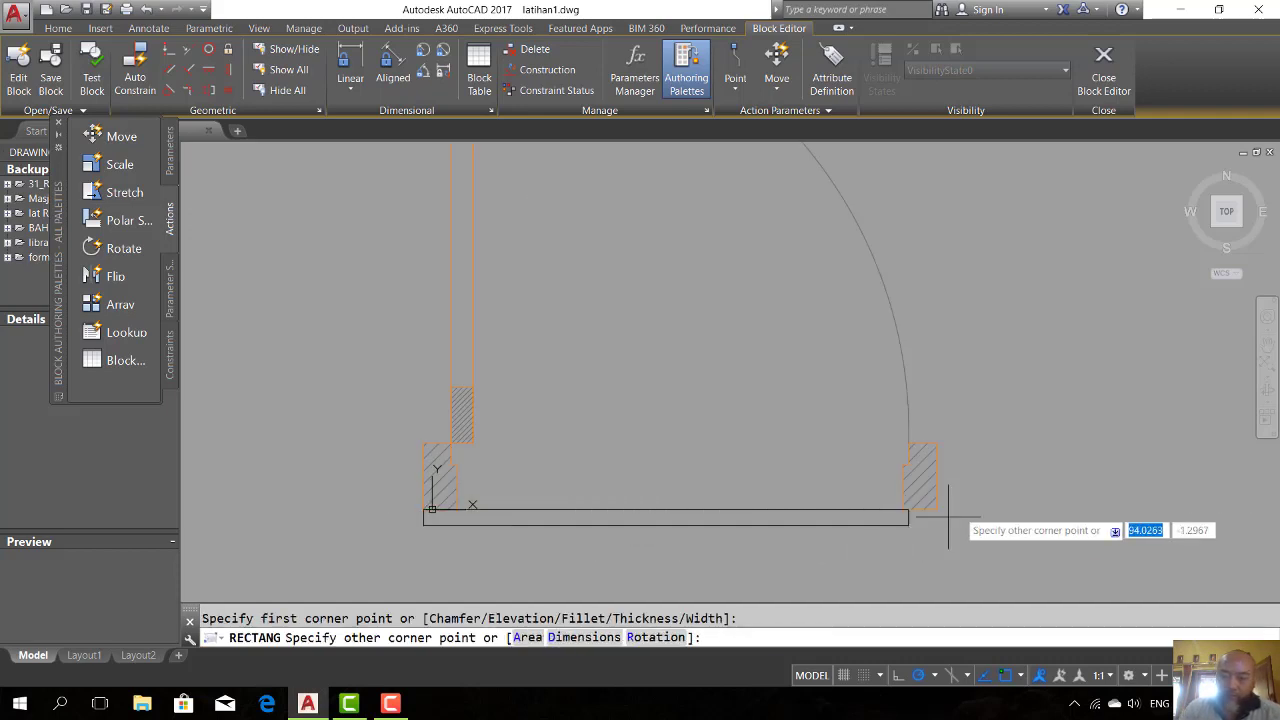
{"action": "left_click", "coordinate": [934, 444]}
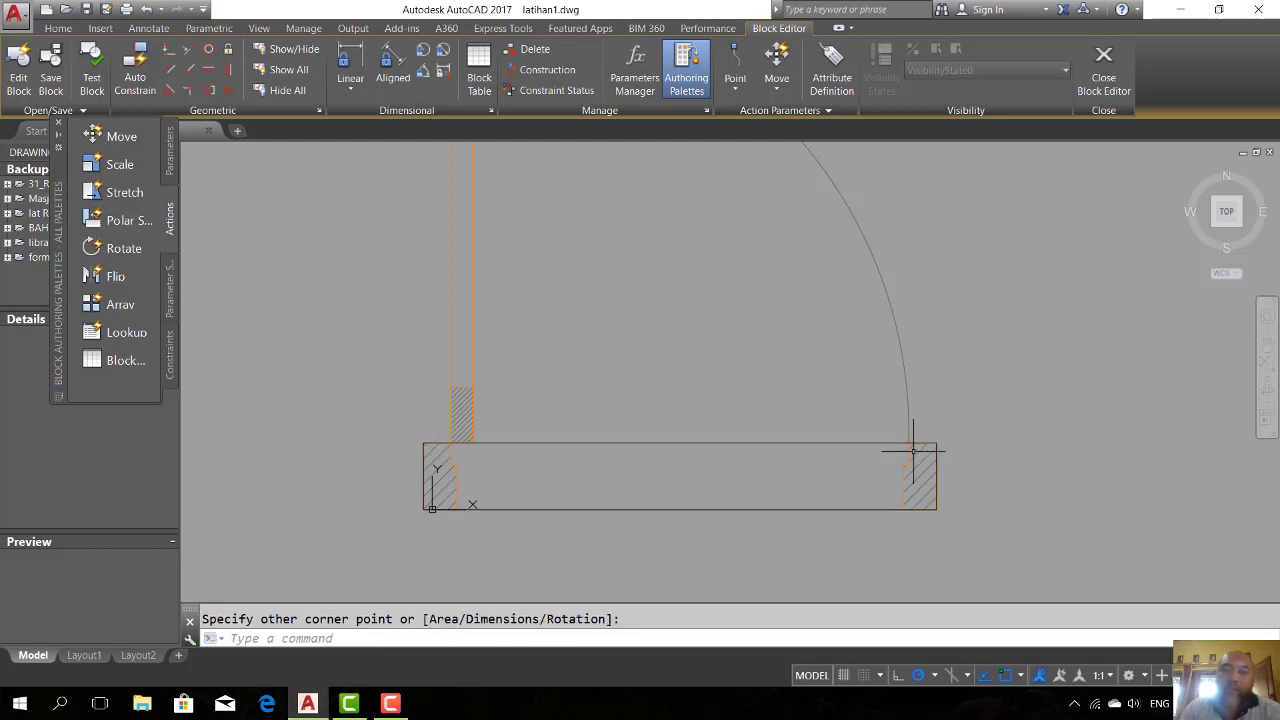
Step: Stretch the rectangle's top edge up by 2 and its bottom edge down by 2
{"action": "left_click", "coordinate": [720, 441]}
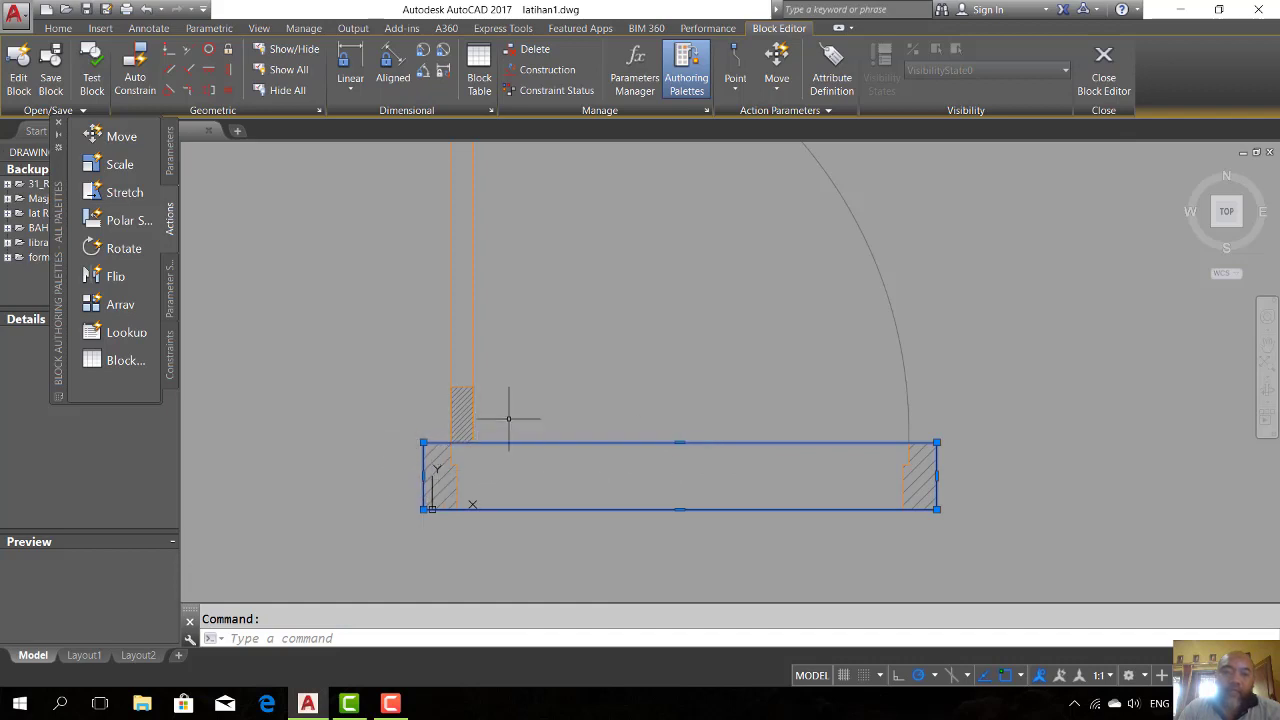
{"action": "left_click", "coordinate": [680, 441]}
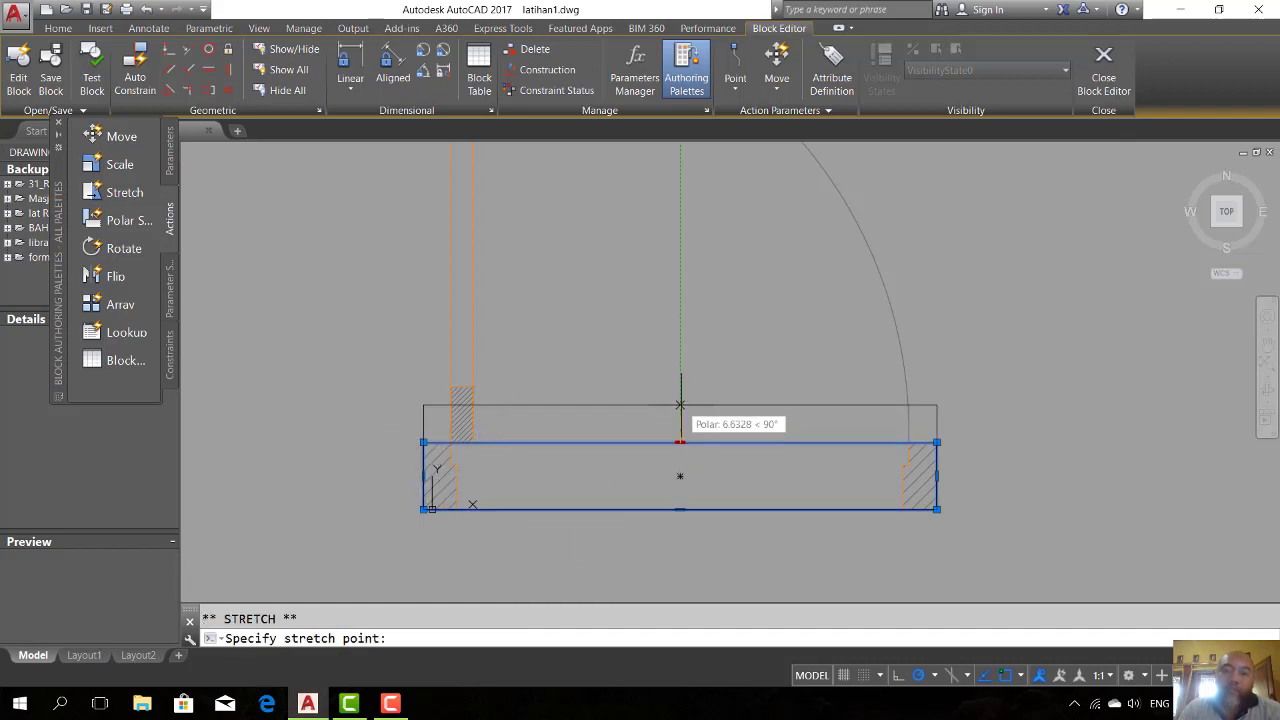
{"action": "type", "text": "2"}
{"action": "key", "text": "Return"}
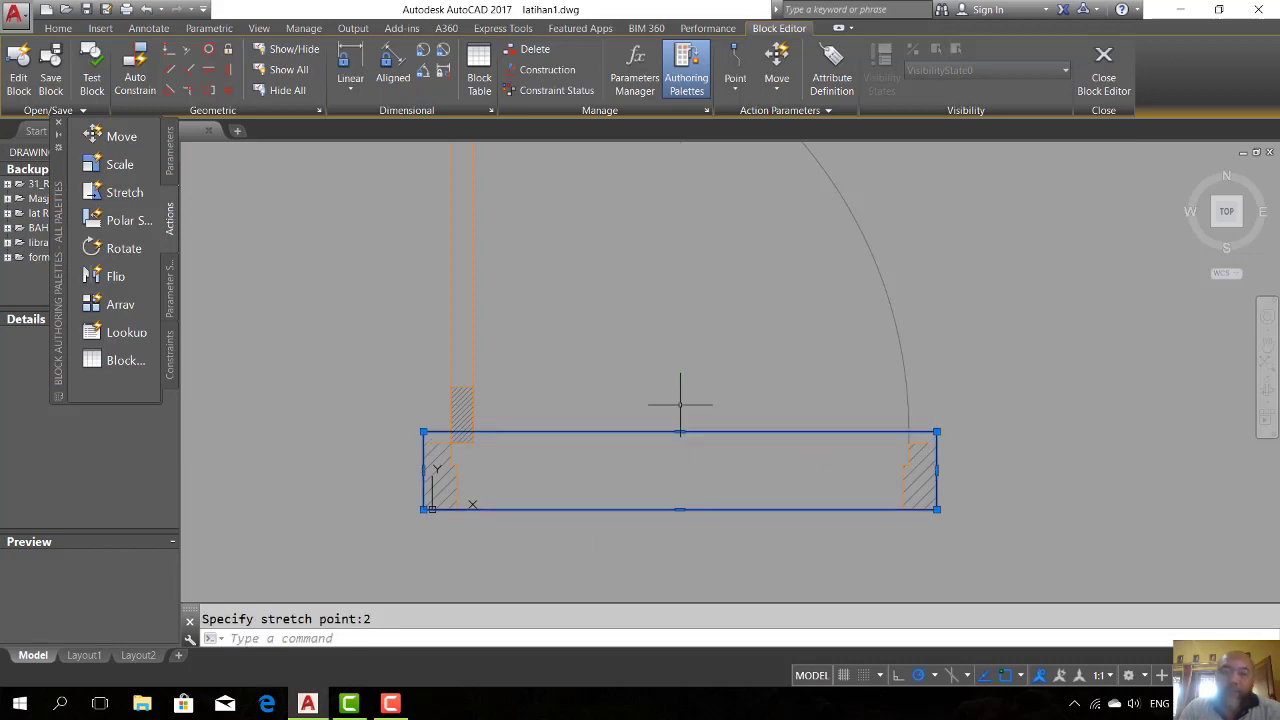
{"action": "left_click", "coordinate": [681, 510]}
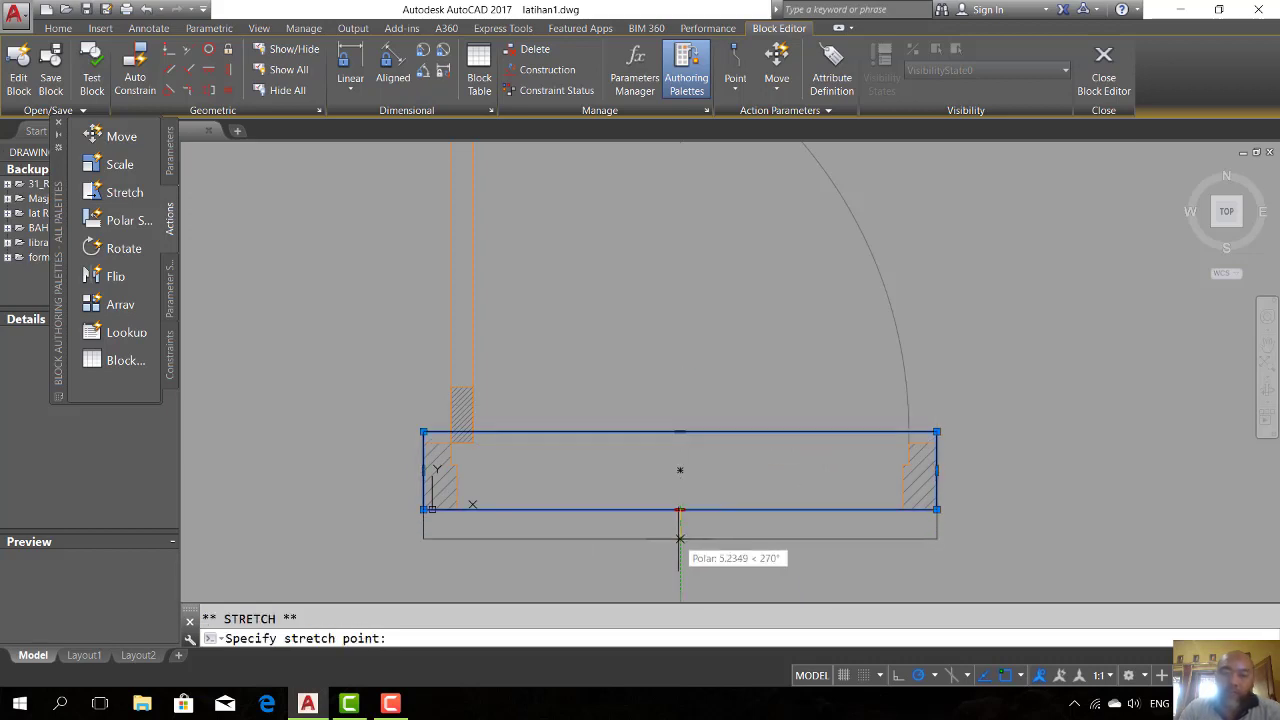
{"action": "type", "text": "2"}
{"action": "key", "text": "Return"}
{"action": "key", "text": "Escape"}
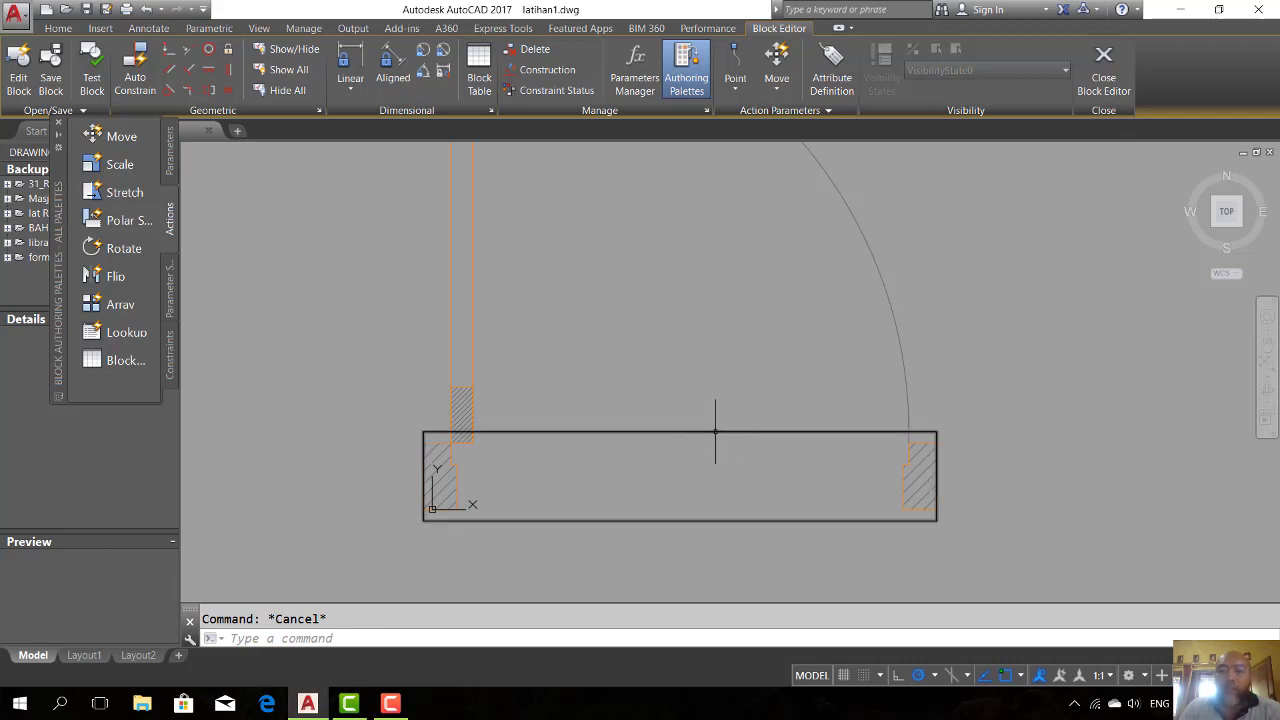
Step: Create a wipeout from the rectangle around the jambs, keeping the original polyline
{"action": "type", "text": "WIPEOUT"}
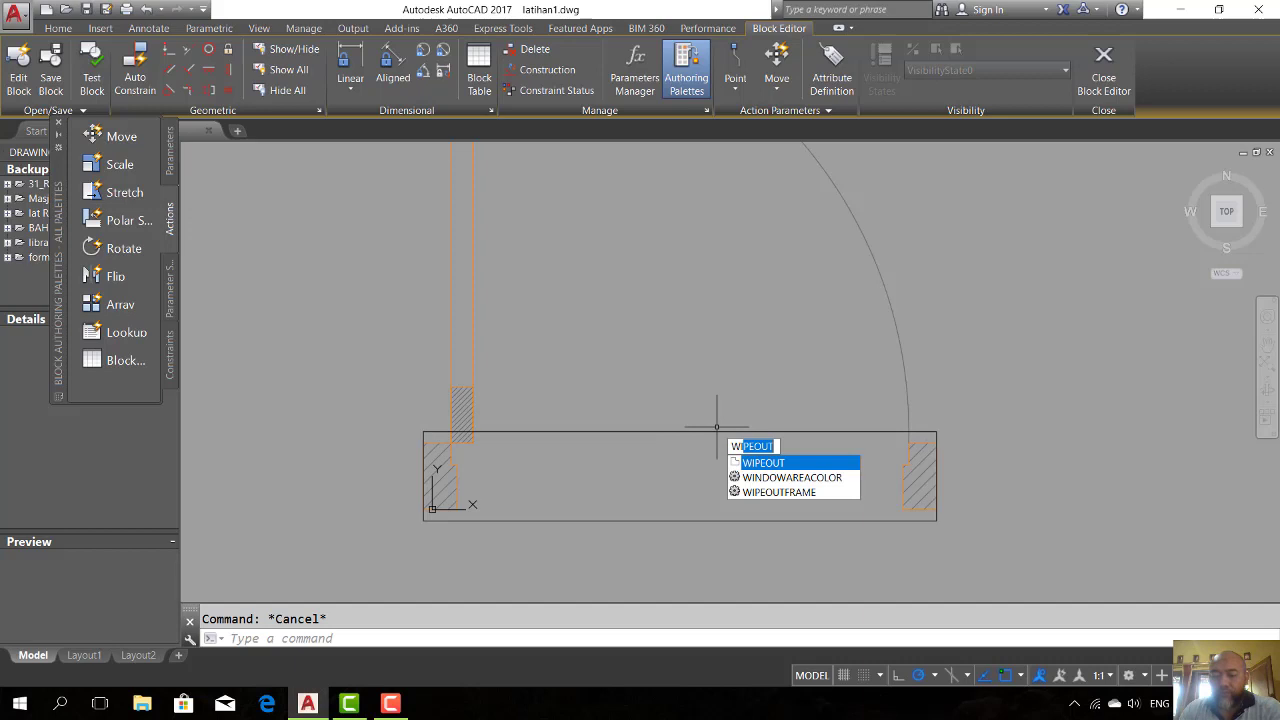
{"action": "key", "text": "Return"}
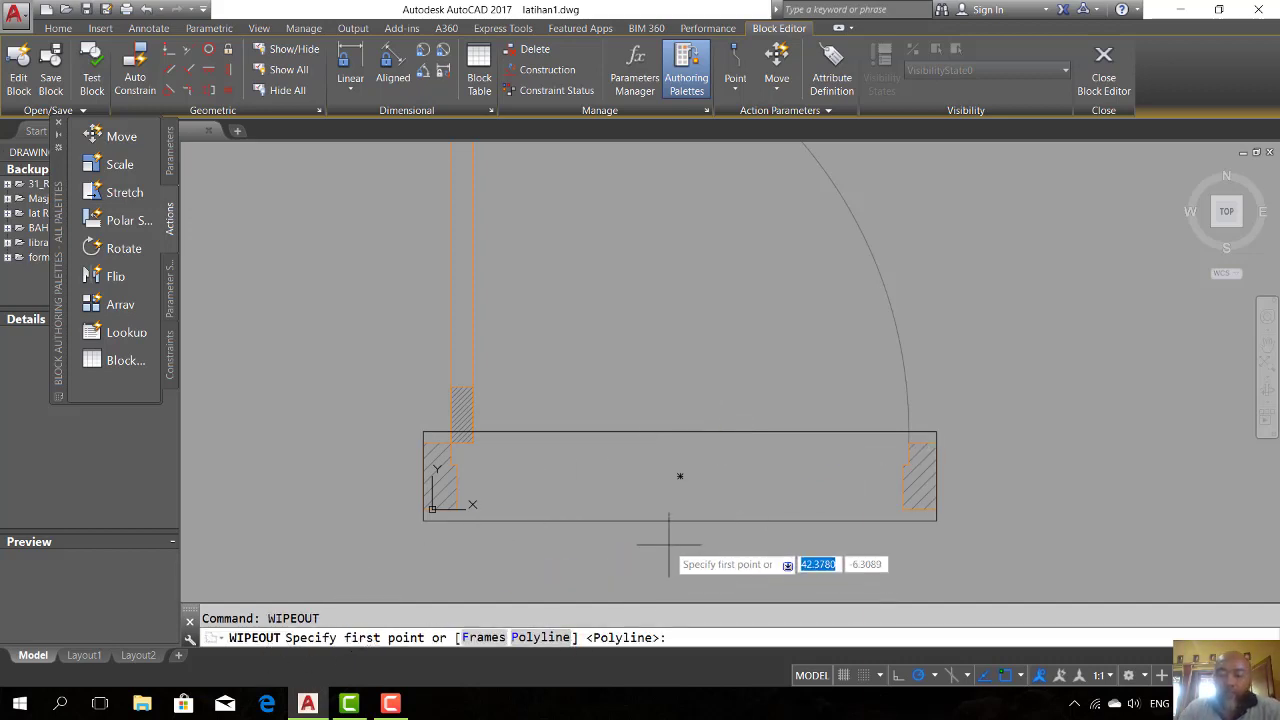
{"action": "key", "text": "Return"}
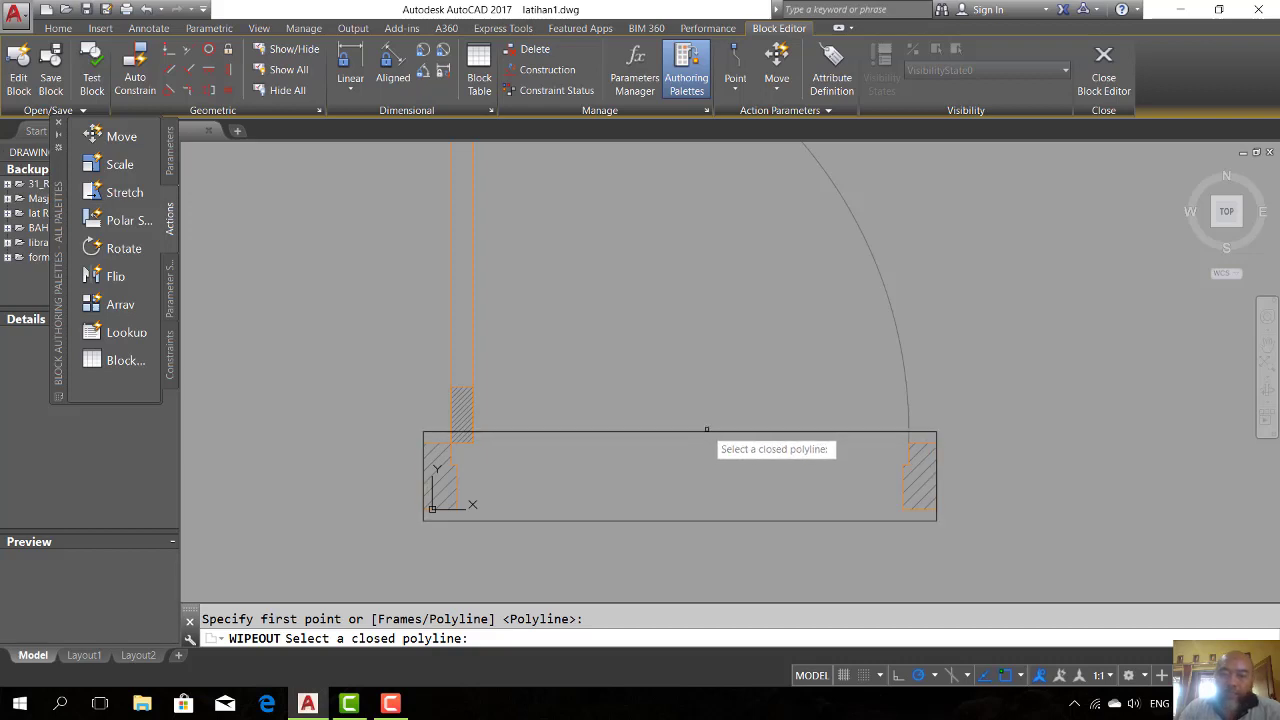
{"action": "left_click", "coordinate": [706, 431]}
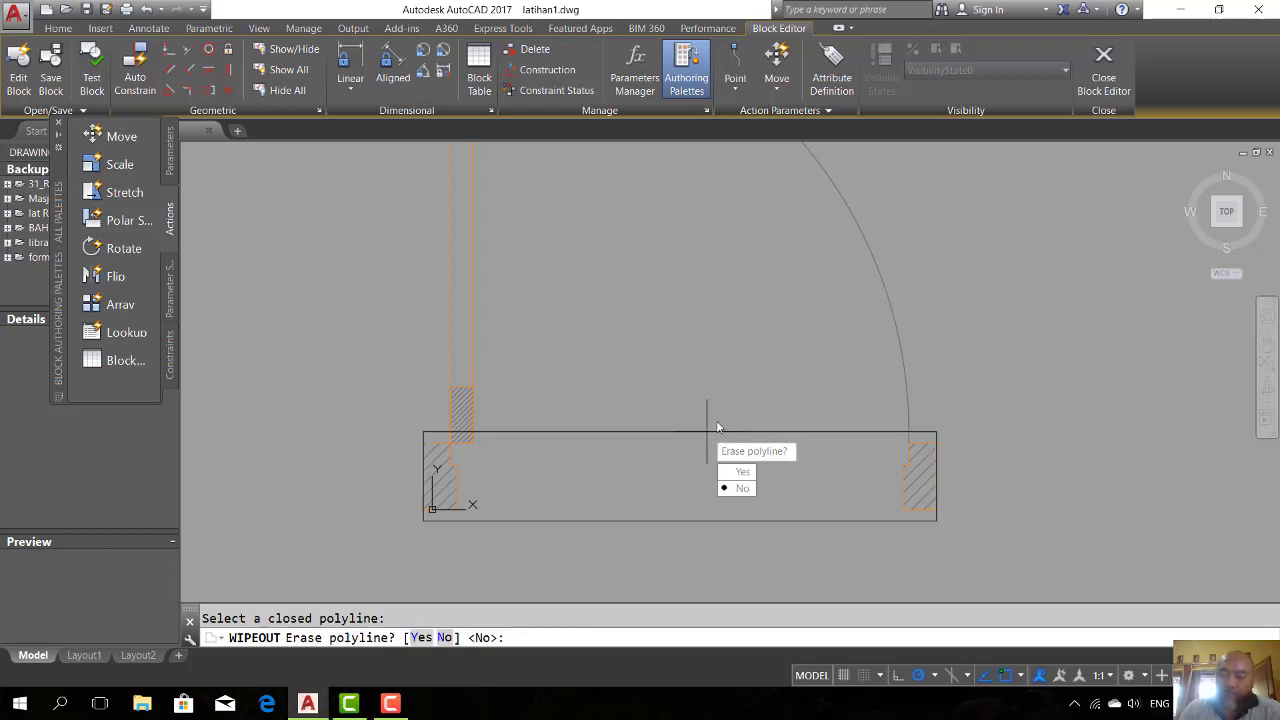
{"action": "key", "text": "Return"}
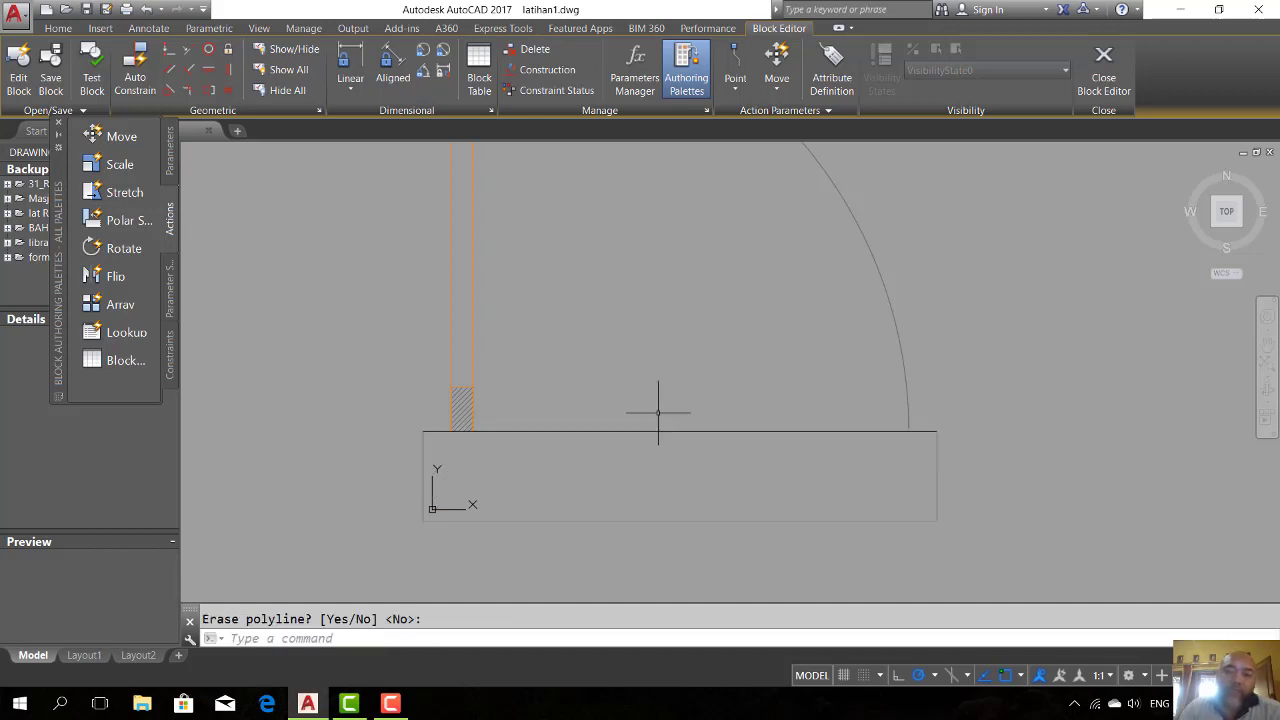
Step: Send the wipeout behind the door jambs and leaf in the draw order
{"action": "left_click", "coordinate": [635, 432]}
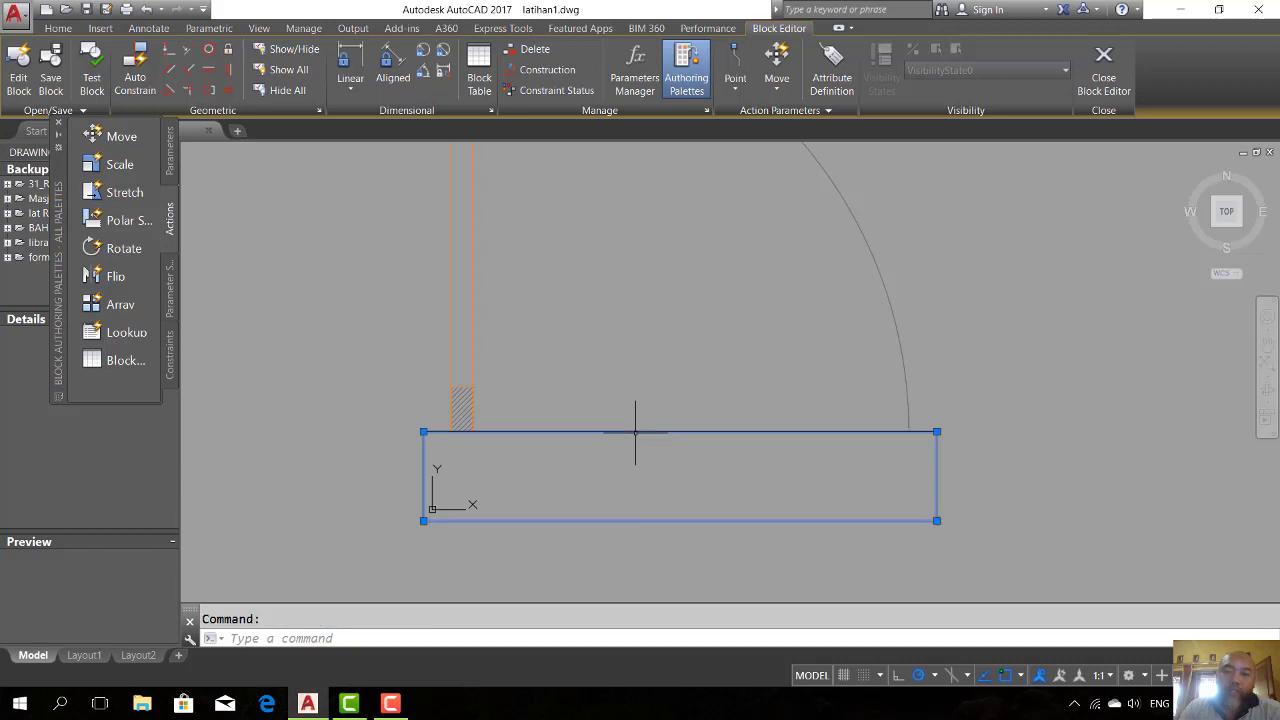
{"action": "right_click", "coordinate": [635, 432]}
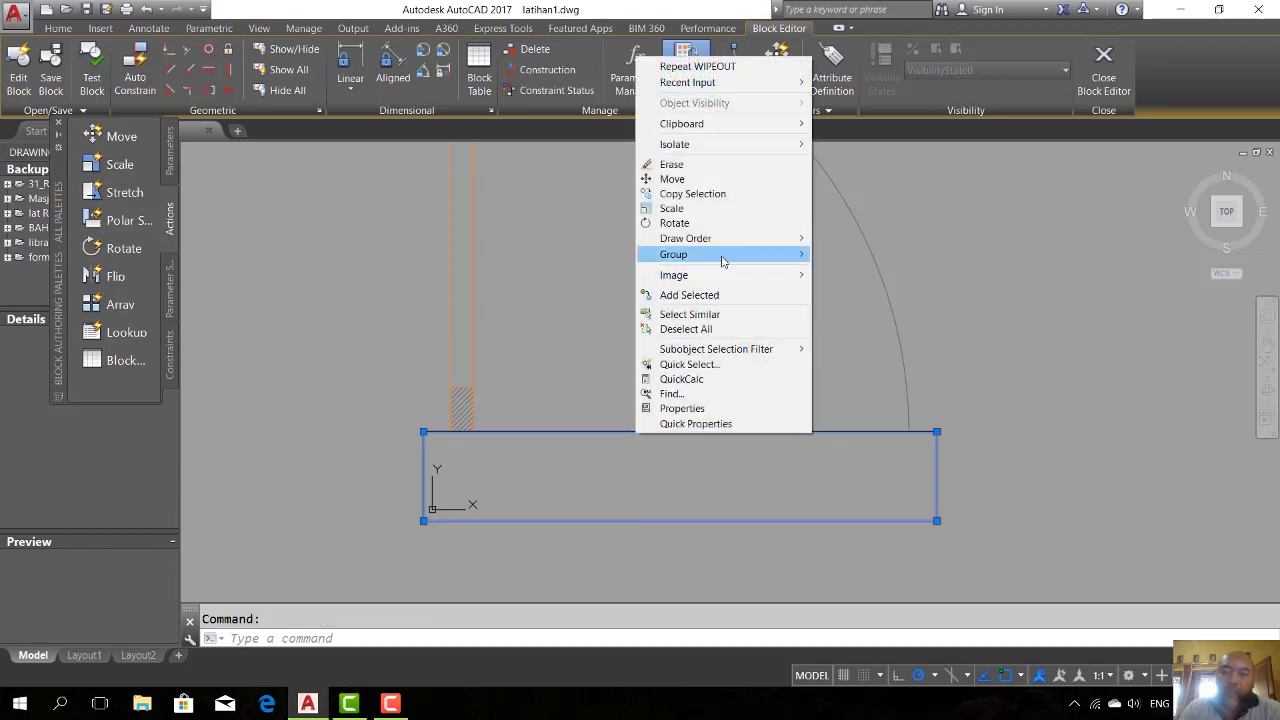
{"action": "mouse_move", "coordinate": [737, 245]}
{"action": "left_click", "coordinate": [855, 252]}
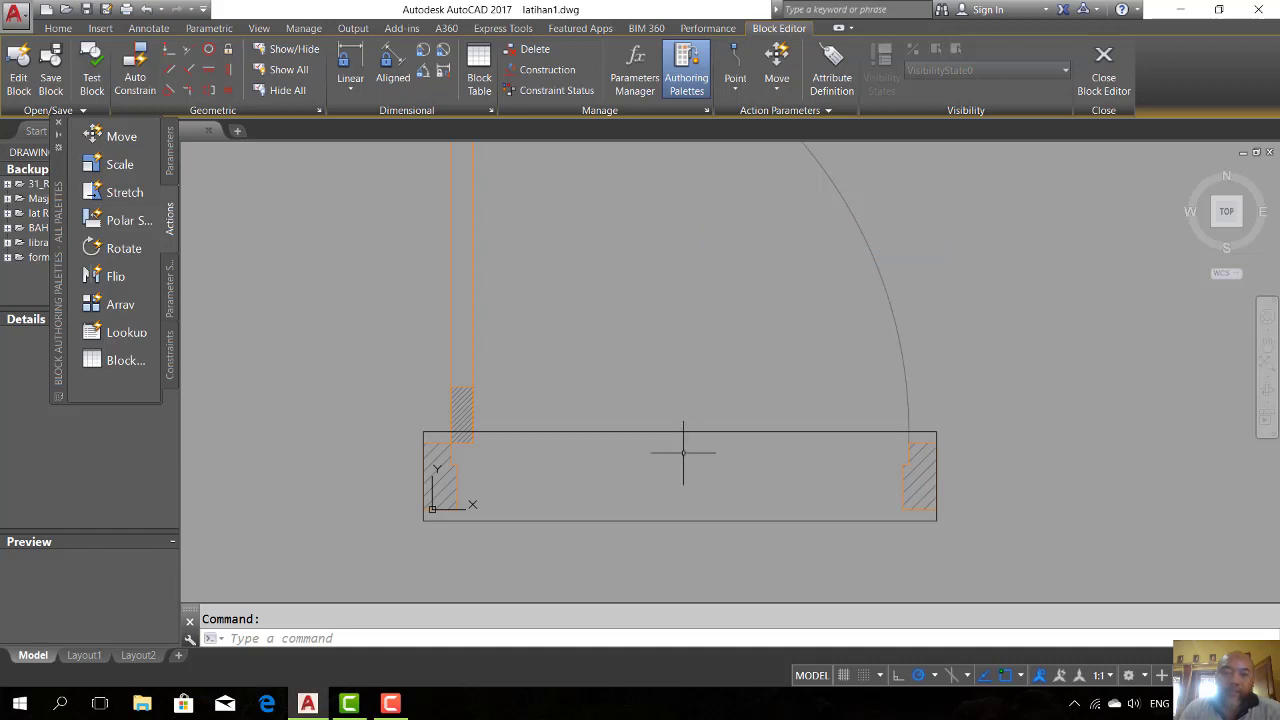
Step: Draw a single diagonal test line crossing the wipeout area between the two jambs
{"action": "type", "text": "l"}
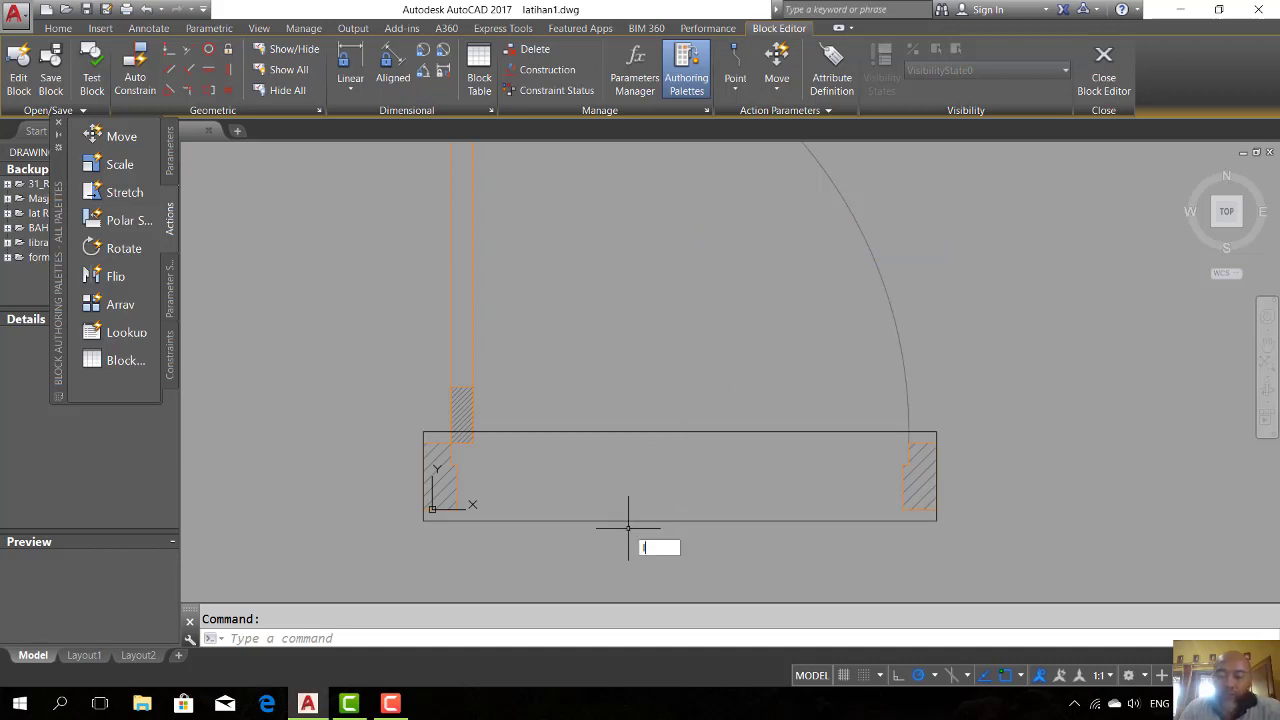
{"action": "key", "text": "Return"}
{"action": "left_click", "coordinate": [587, 567]}
{"action": "left_click", "coordinate": [732, 280]}
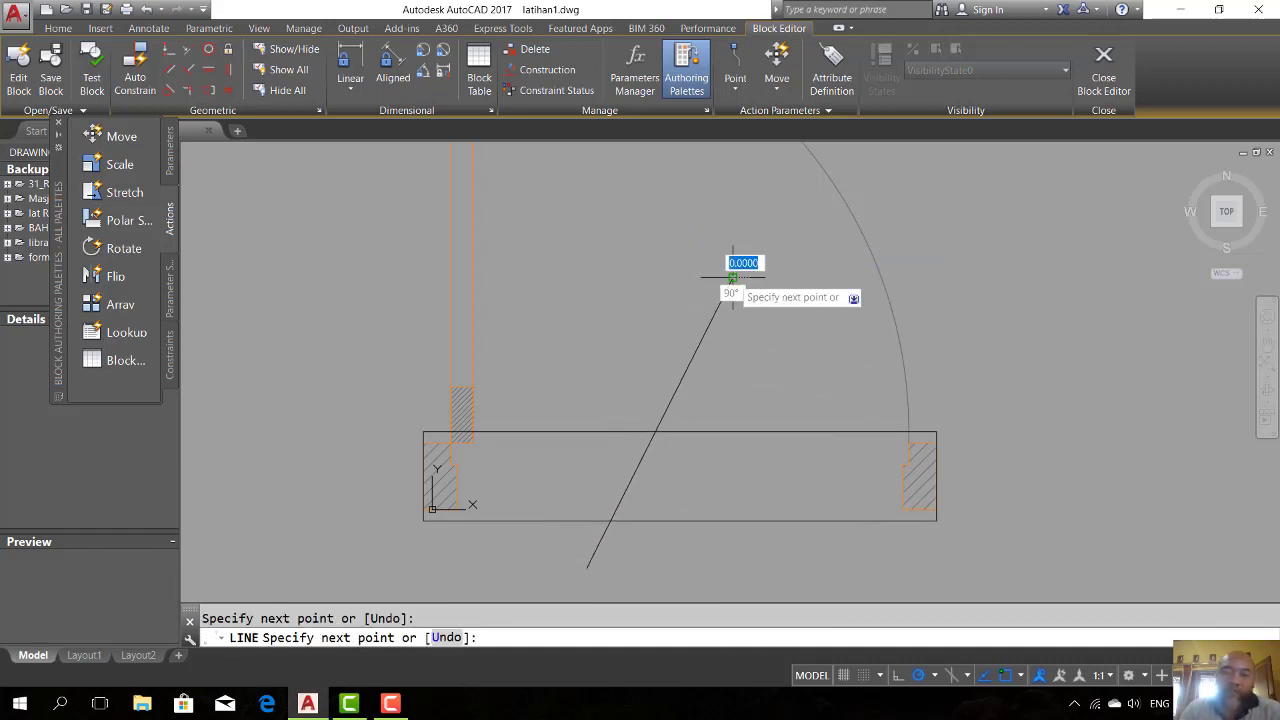
{"action": "key", "text": "Escape"}
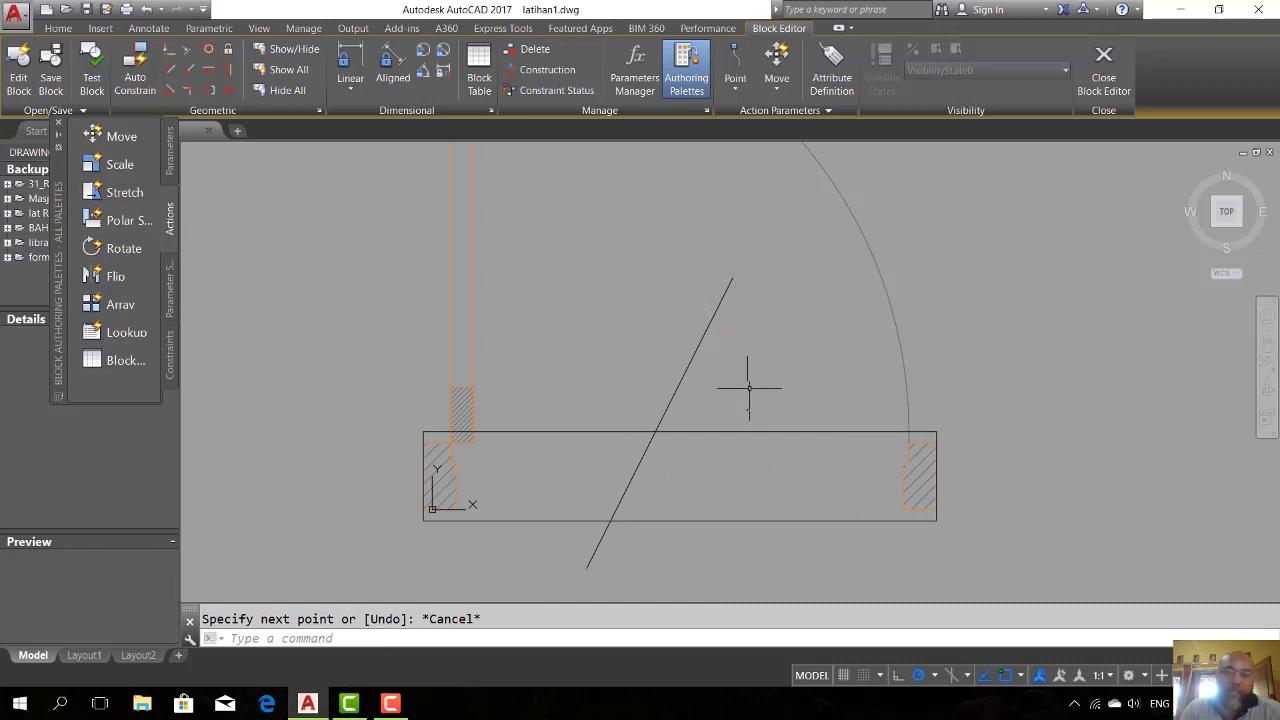
Step: Send the diagonal test line to the back of the draw order, behind the wipeout
{"action": "left_click", "coordinate": [708, 326]}
{"action": "right_click", "coordinate": [708, 326]}
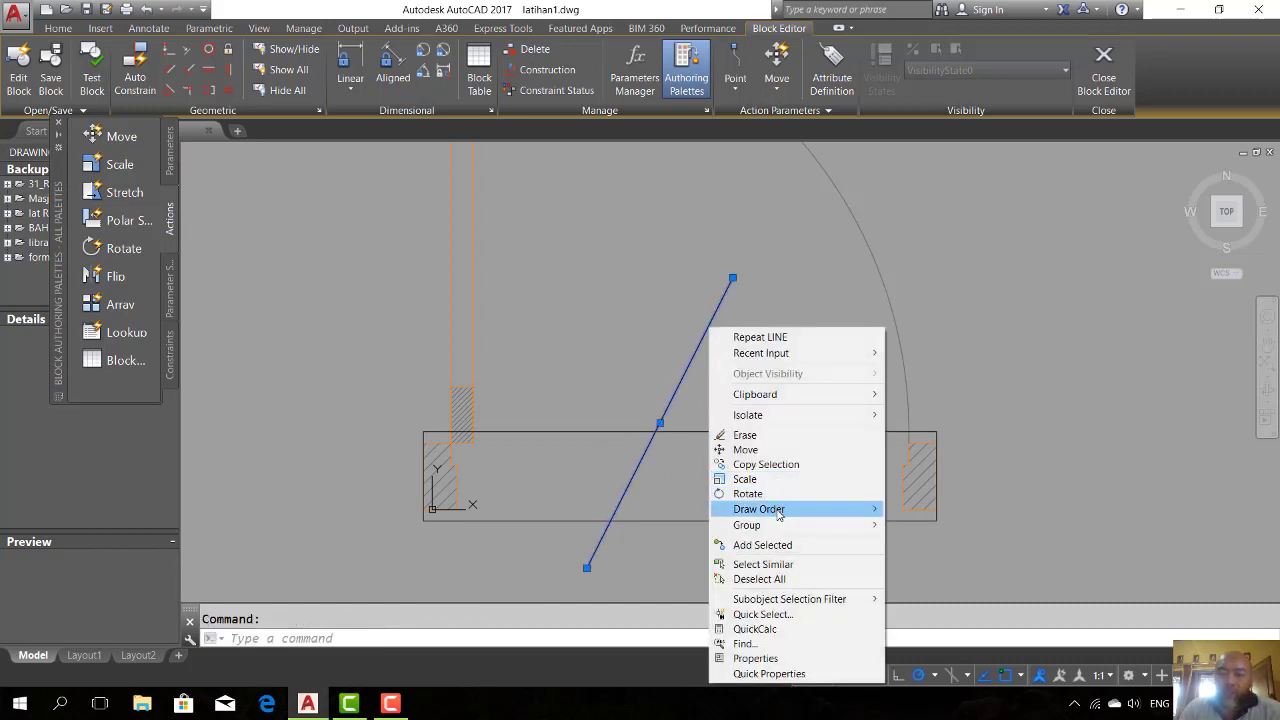
{"action": "mouse_move", "coordinate": [780, 510]}
{"action": "left_click", "coordinate": [933, 523]}
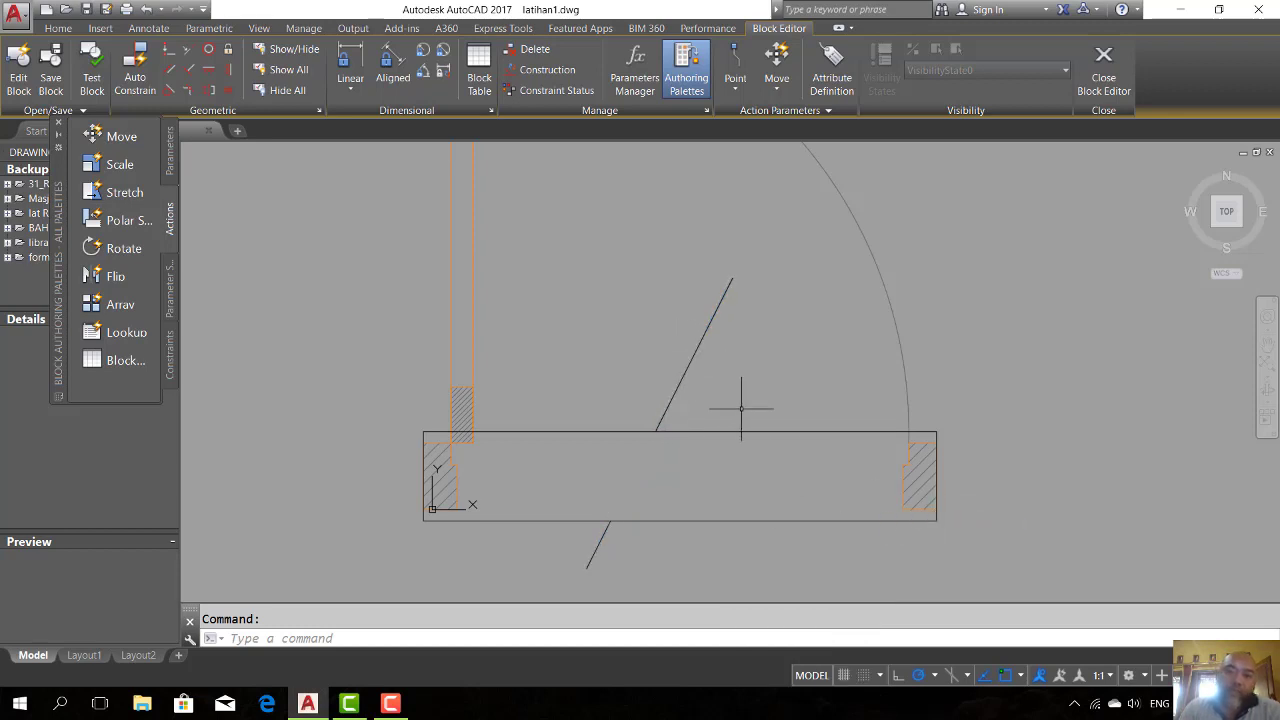
Step: Delete the rectangular outline polyline around the two door jambs
{"action": "left_click", "coordinate": [581, 431]}
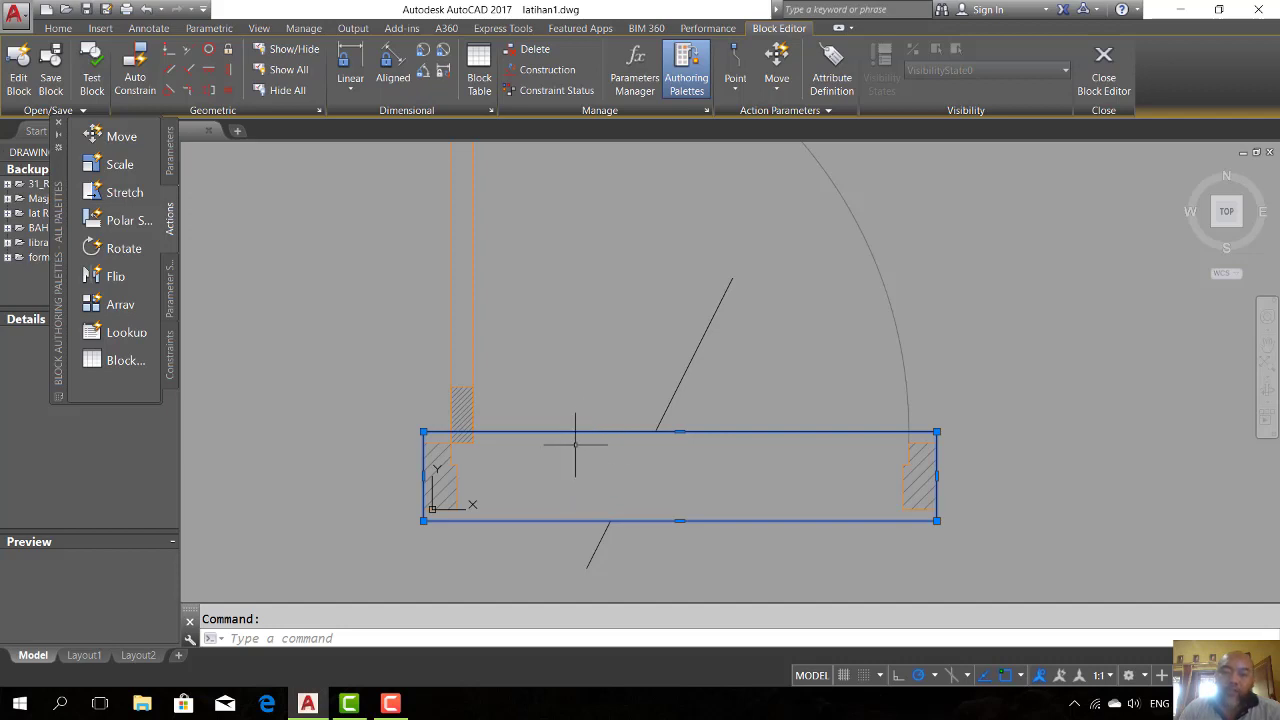
{"action": "key", "text": "Delete"}
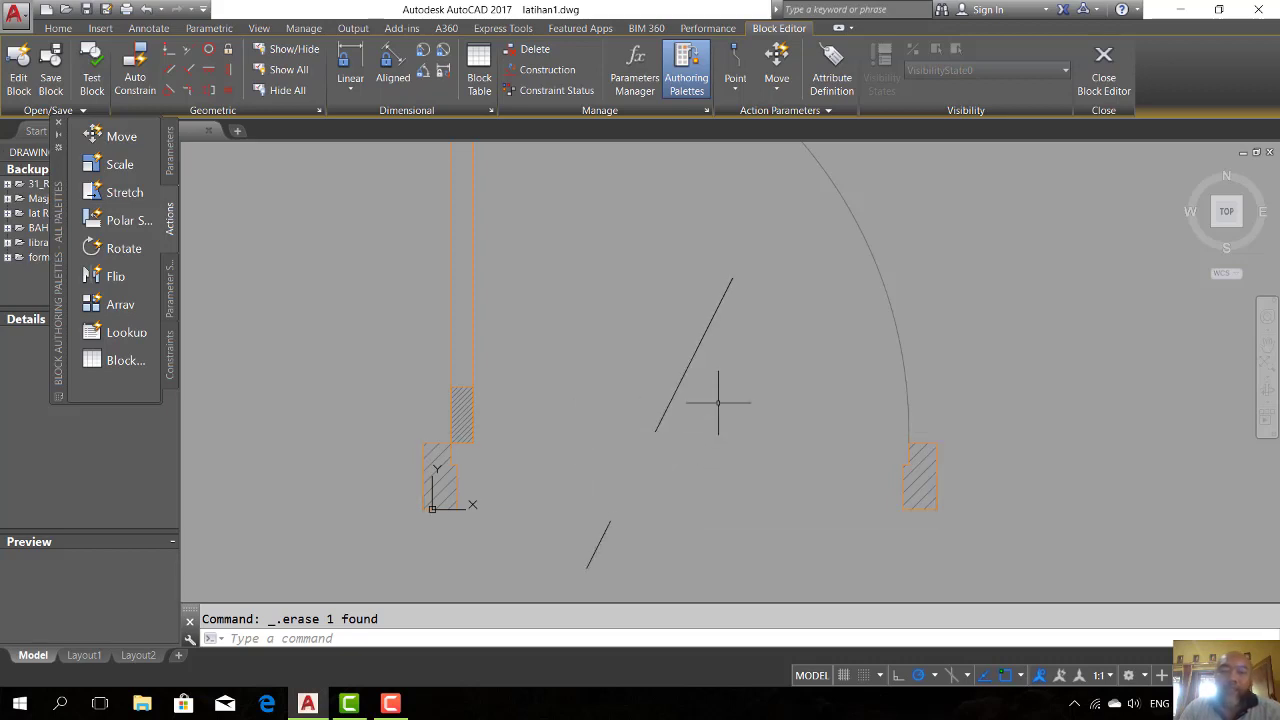
Step: Draw a 15-unit vertical line in the empty area just outside the hinge-side jamb
{"action": "middle_click_drag", "start_coordinate": [560, 531], "coordinate": [543, 497]}
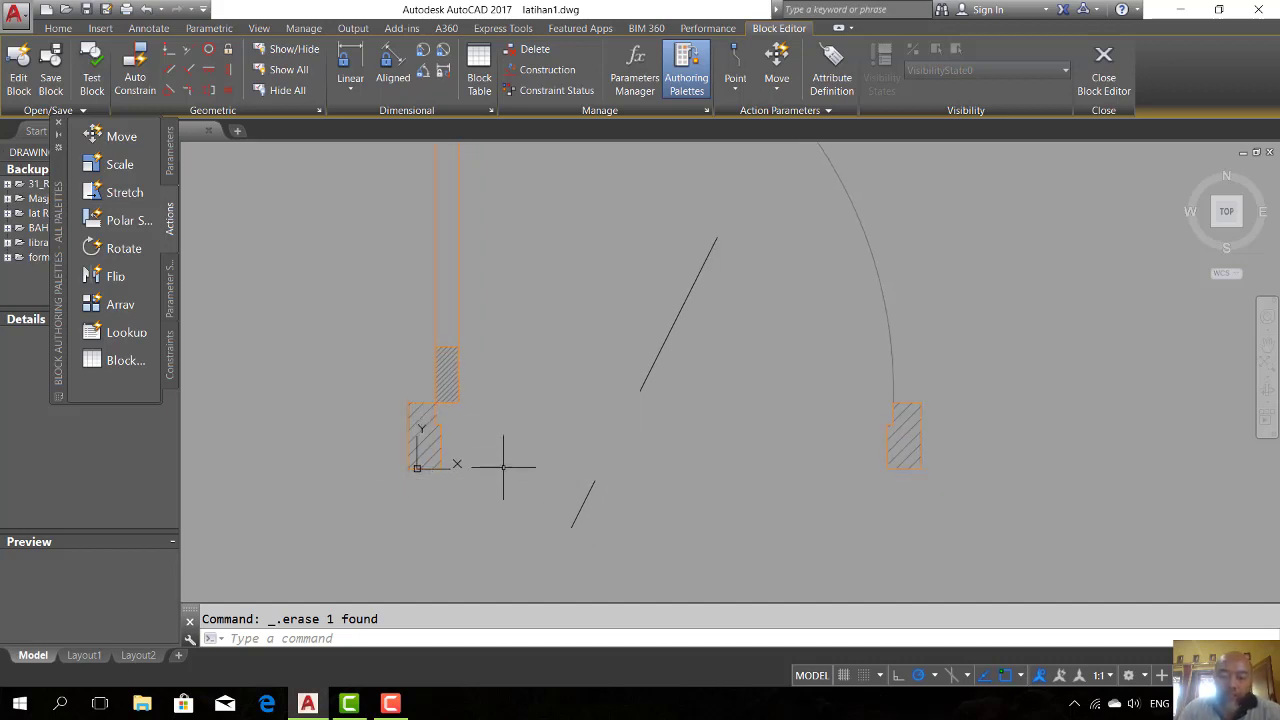
{"action": "type", "text": "l"}
{"action": "key", "text": "Return"}
{"action": "left_click", "coordinate": [320, 471]}
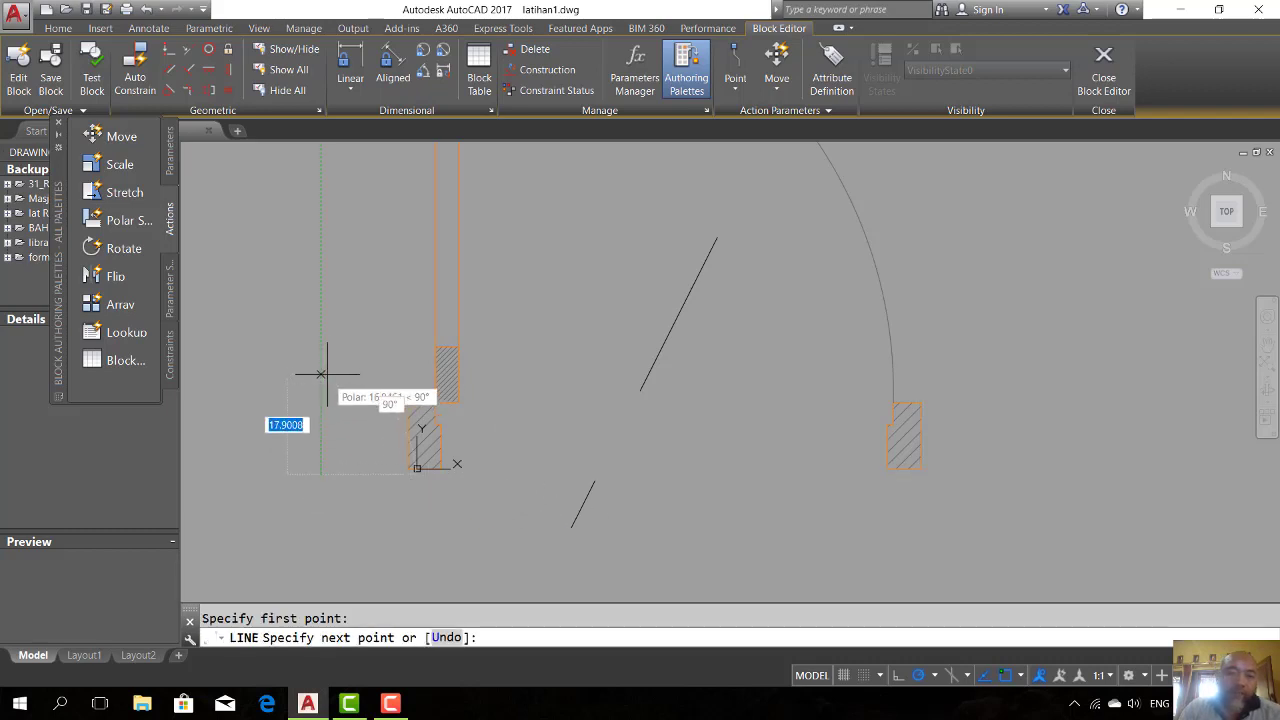
{"action": "type", "text": "15"}
{"action": "key", "text": "Return"}
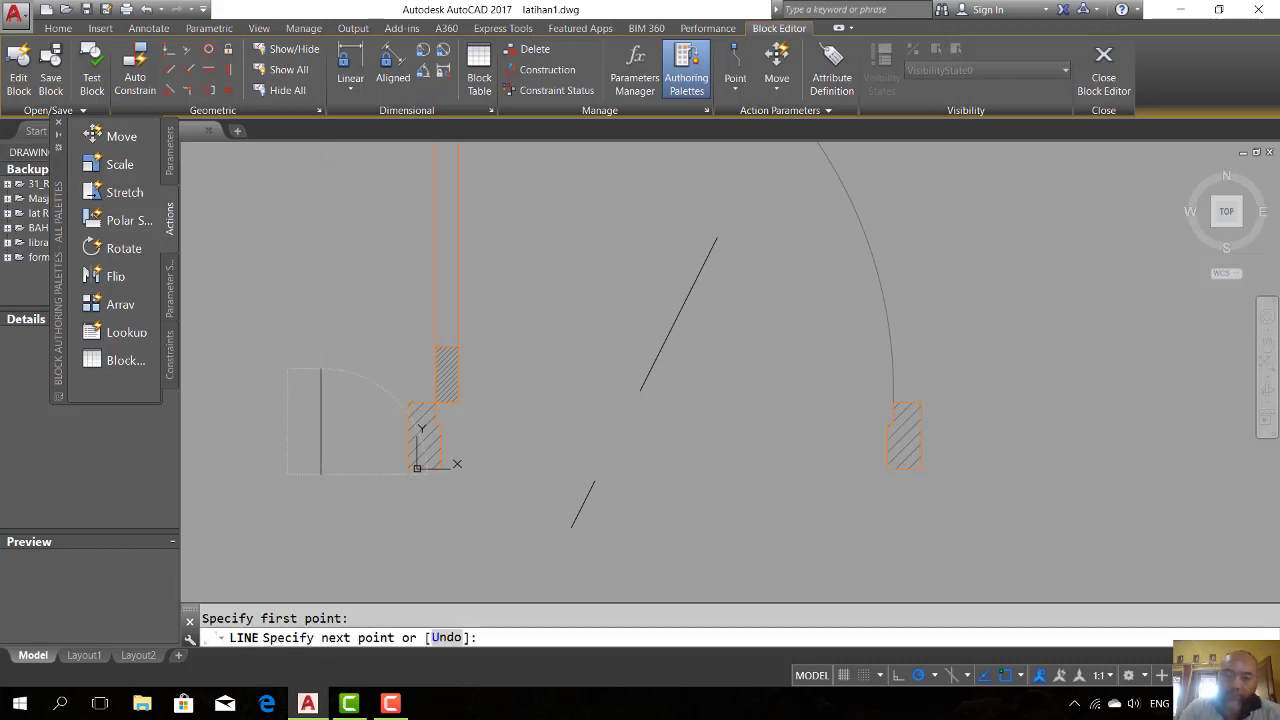
{"action": "key", "text": "Return"}
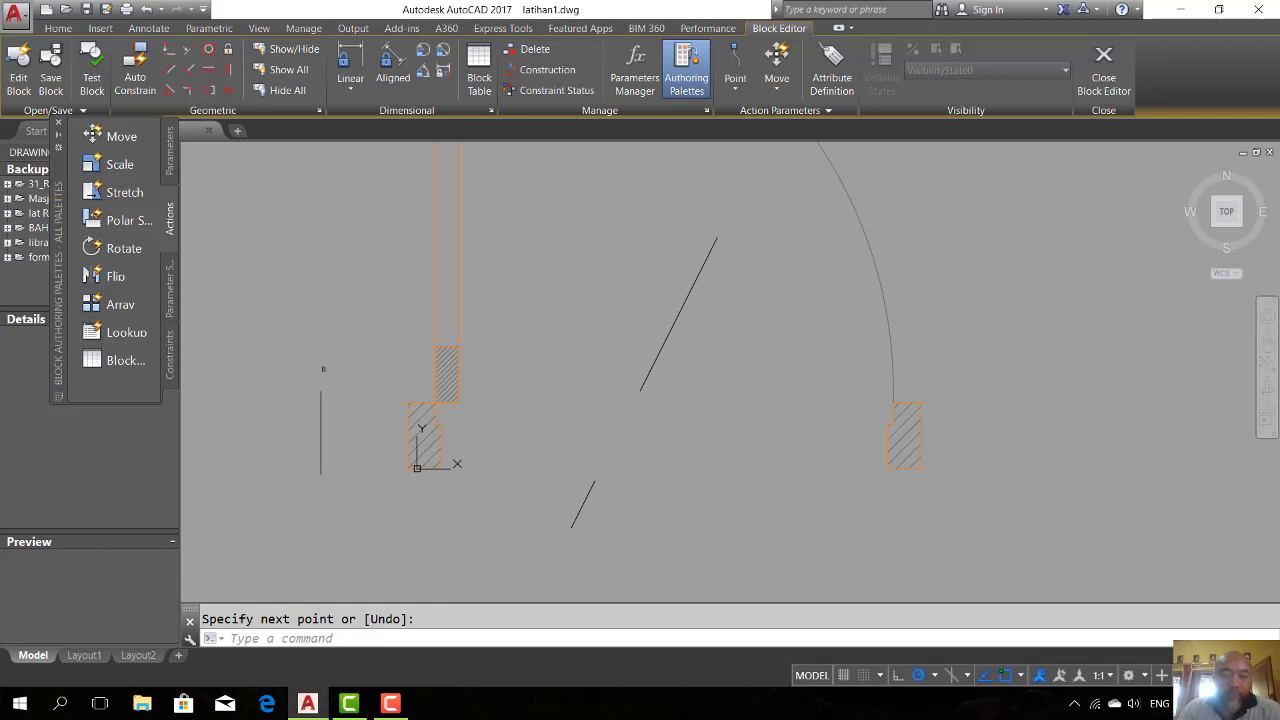
Step: Match the properties of the door leaf's edge line onto the new vertical line
{"action": "type", "text": "ma"}
{"action": "key", "text": "Return"}
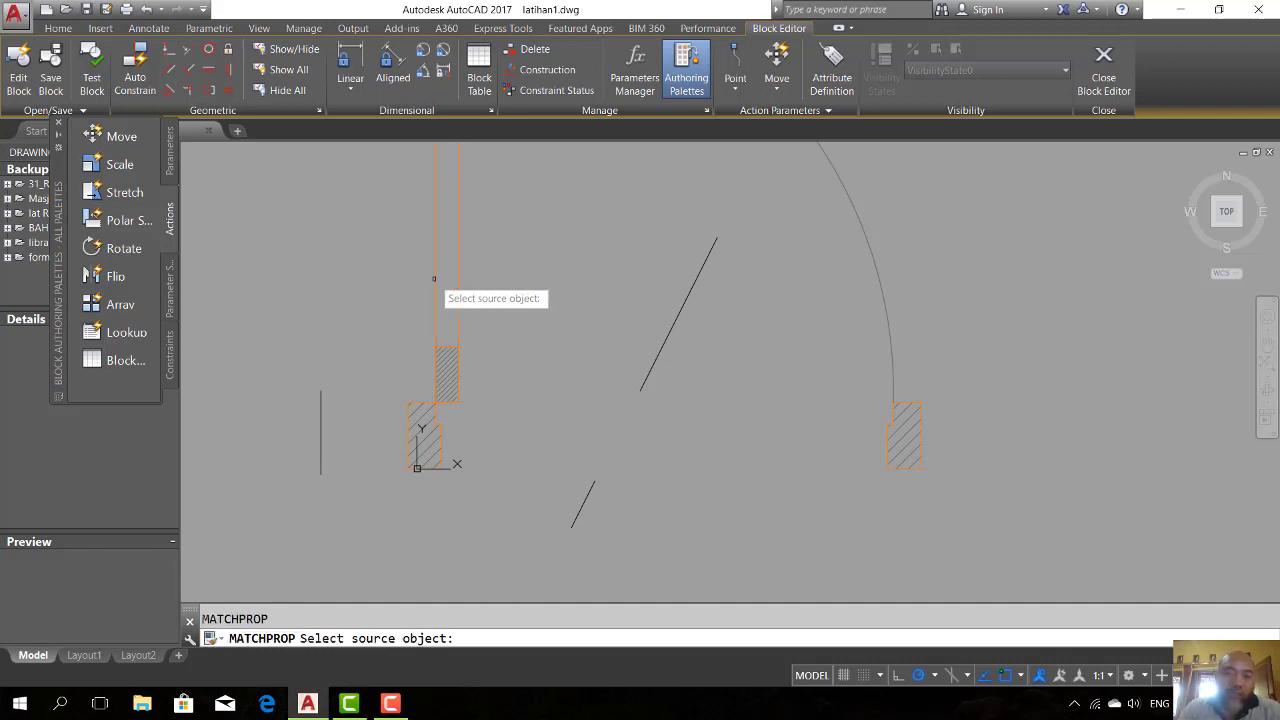
{"action": "left_click", "coordinate": [435, 283]}
{"action": "left_click", "coordinate": [338, 406]}
{"action": "left_click", "coordinate": [254, 328]}
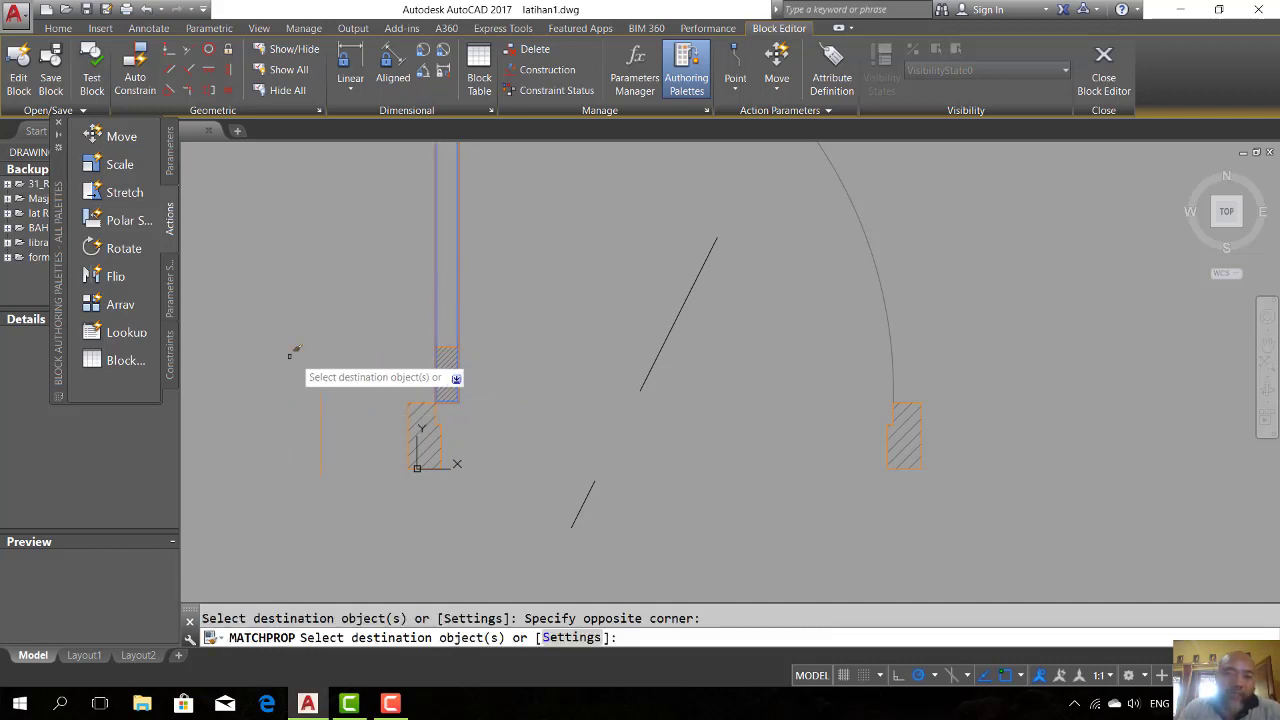
{"action": "key", "text": "Return"}
Step: Move the vertical line by its midpoint to the midpoint of the hinge-side jamb's outer edge
{"action": "type", "text": "m"}
{"action": "key", "text": "Return"}
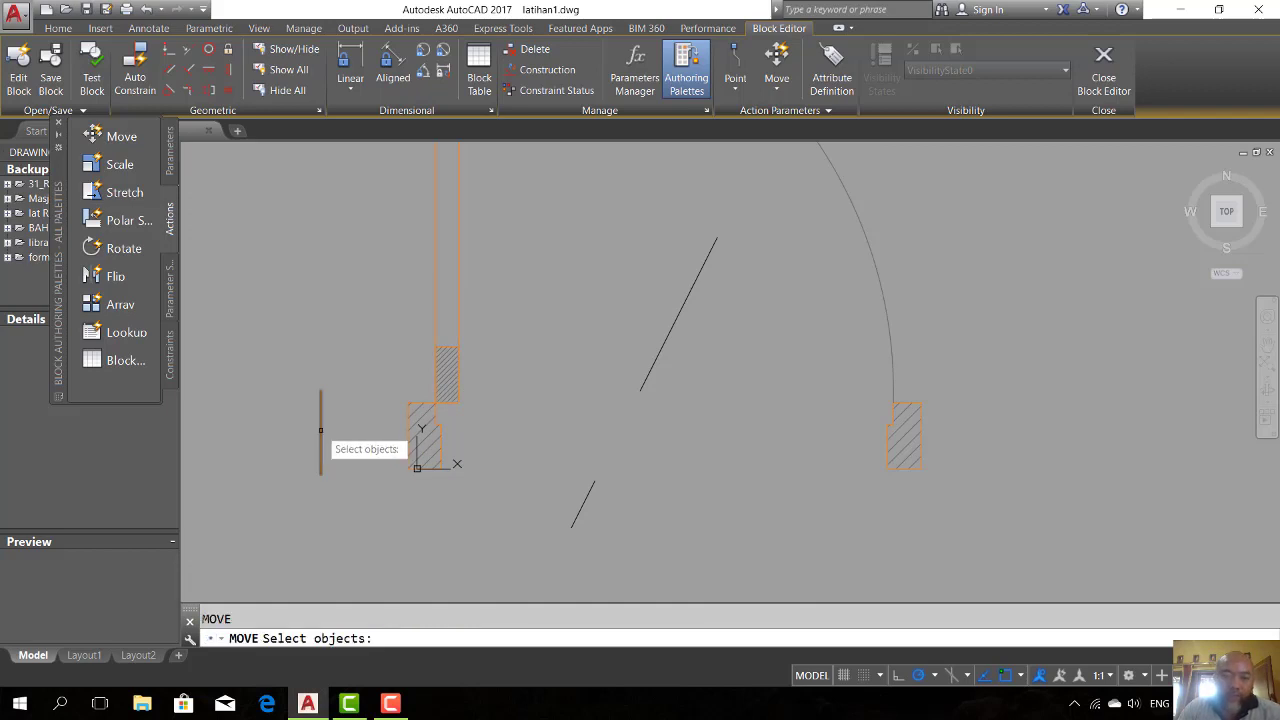
{"action": "left_click", "coordinate": [320, 429]}
{"action": "key", "text": "Escape"}
{"action": "left_click", "coordinate": [329, 429]}
{"action": "left_click", "coordinate": [286, 414]}
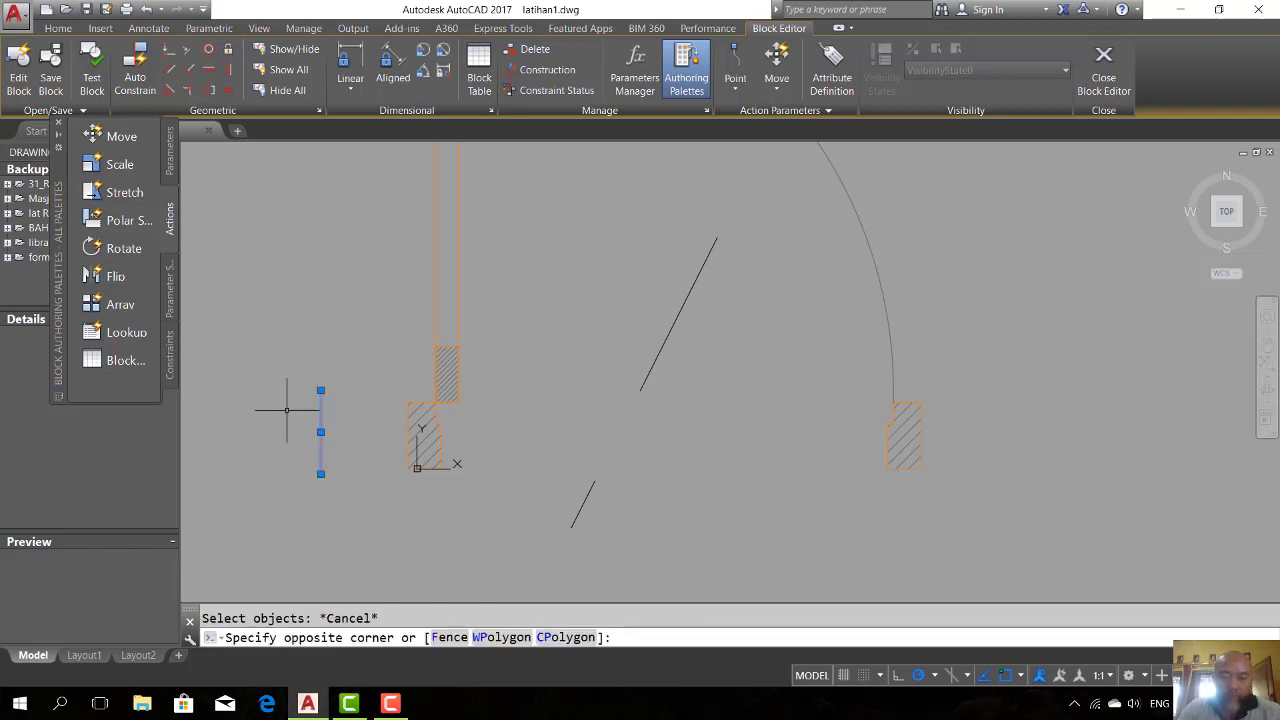
{"action": "type", "text": "m"}
{"action": "key", "text": "Return"}
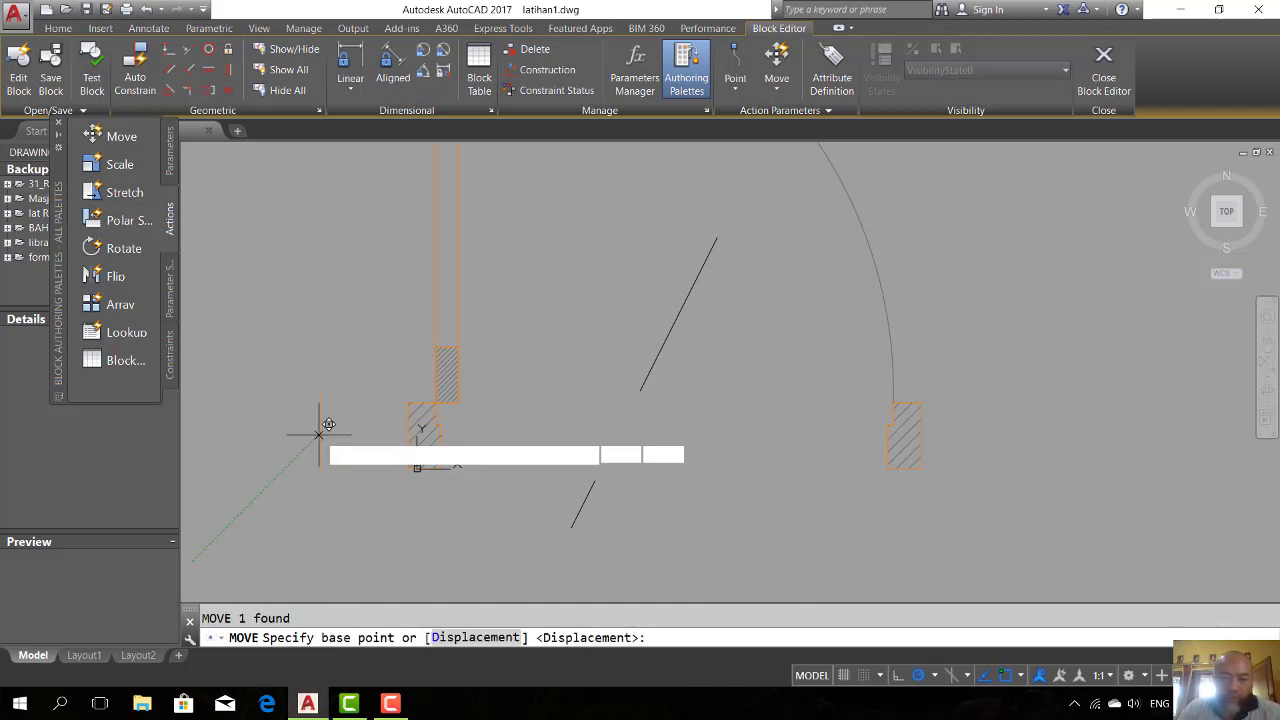
{"action": "left_click", "coordinate": [320, 432]}
{"action": "left_click", "coordinate": [409, 434]}
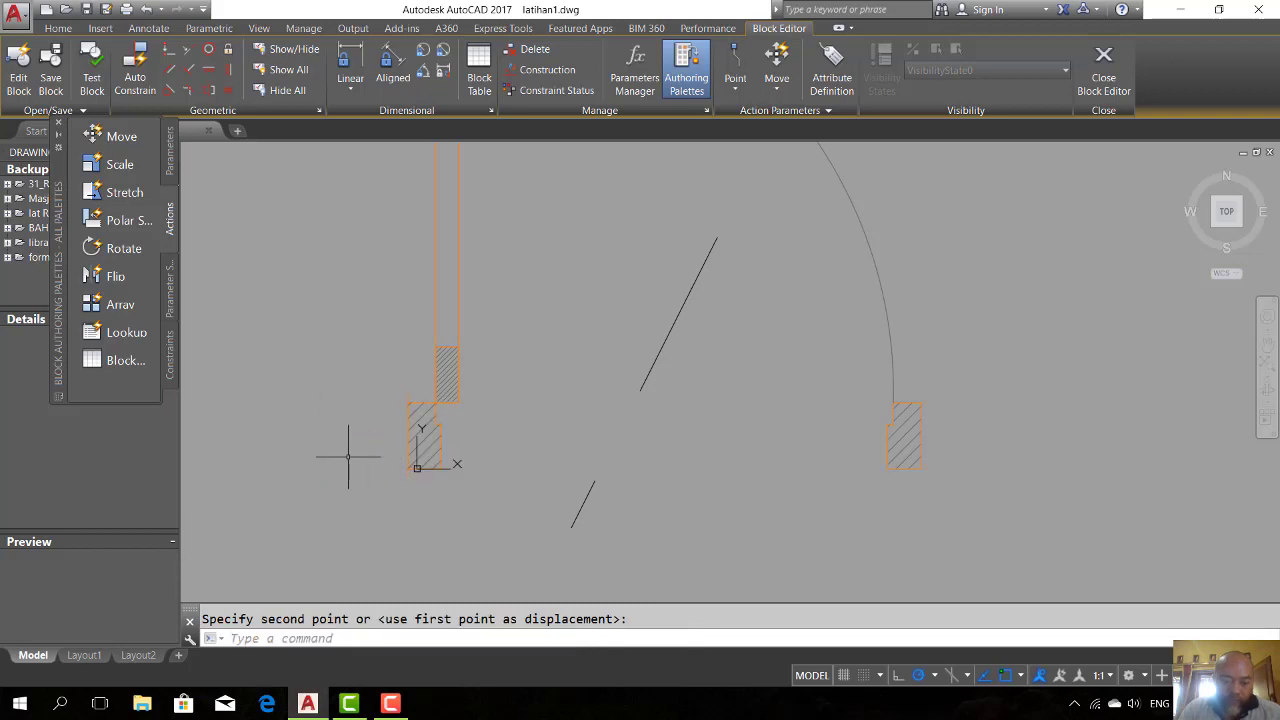
Step: Copy the vertical line from its midpoint on the hinge-side jamb to the midpoint of the opposite jamb's outer edge
{"action": "type", "text": "co"}
{"action": "key", "text": "Return"}
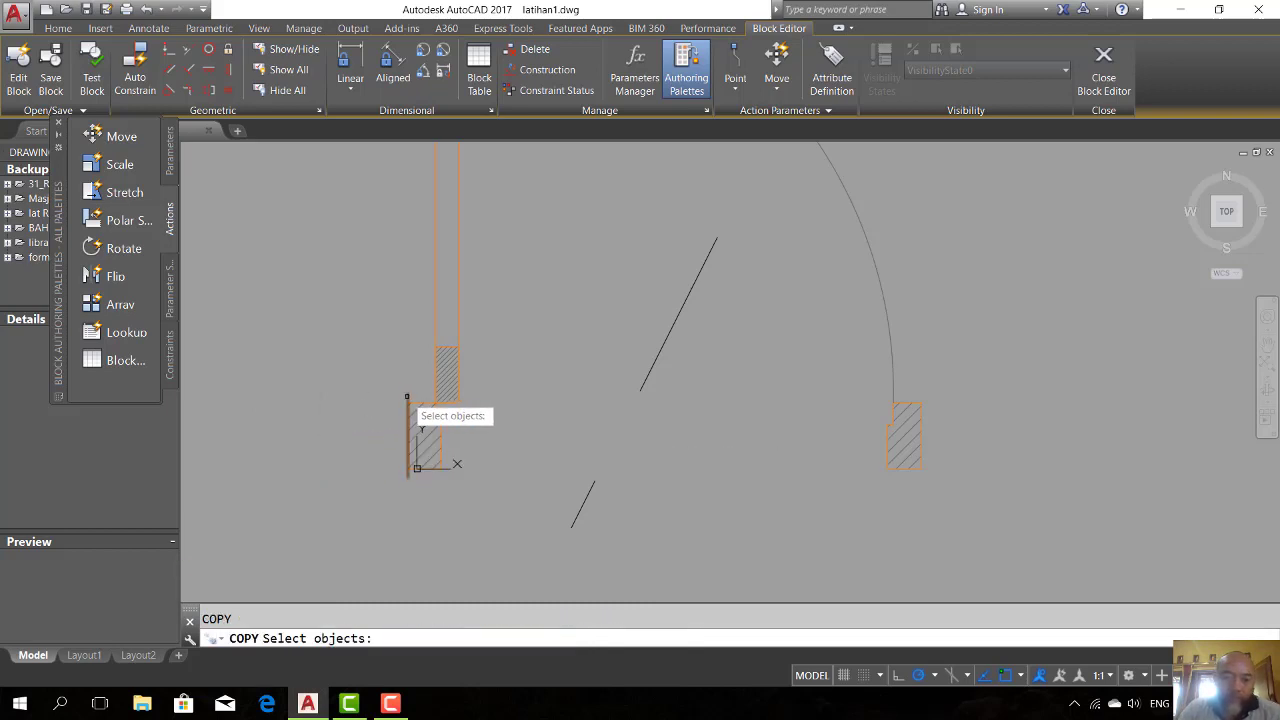
{"action": "left_click", "coordinate": [406, 416]}
{"action": "key", "text": "Return"}
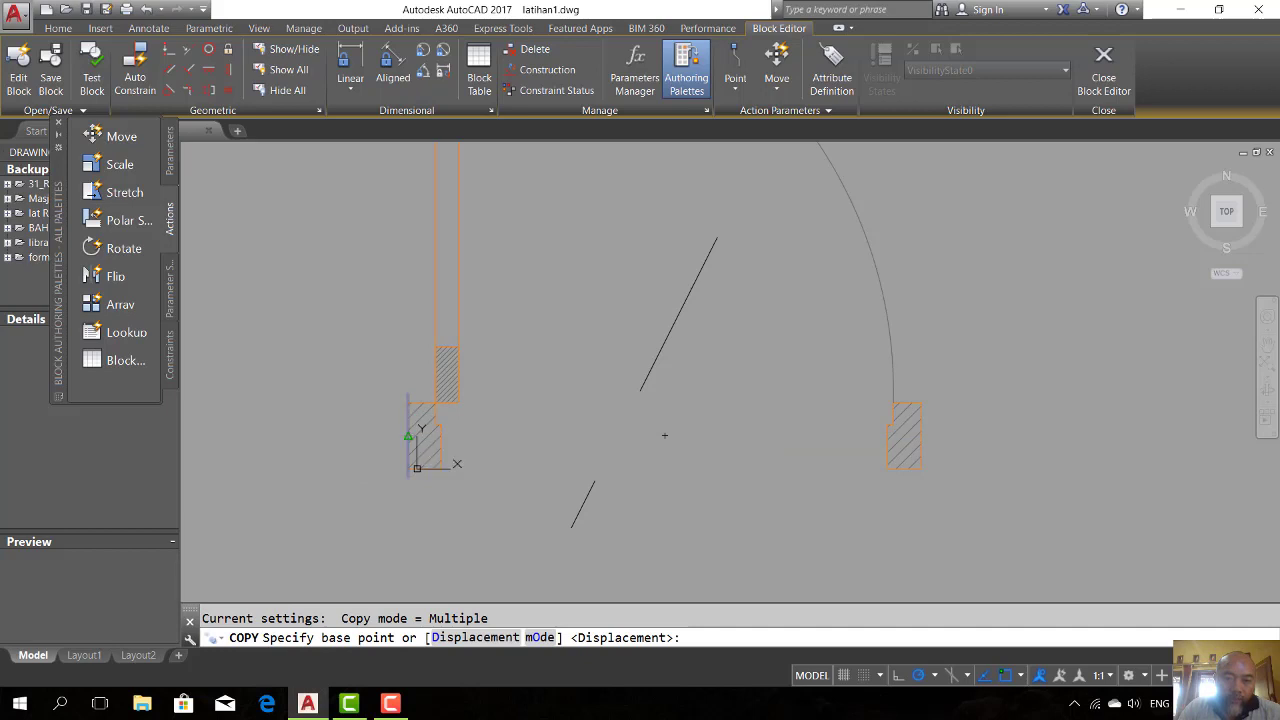
{"action": "left_click", "coordinate": [412, 426]}
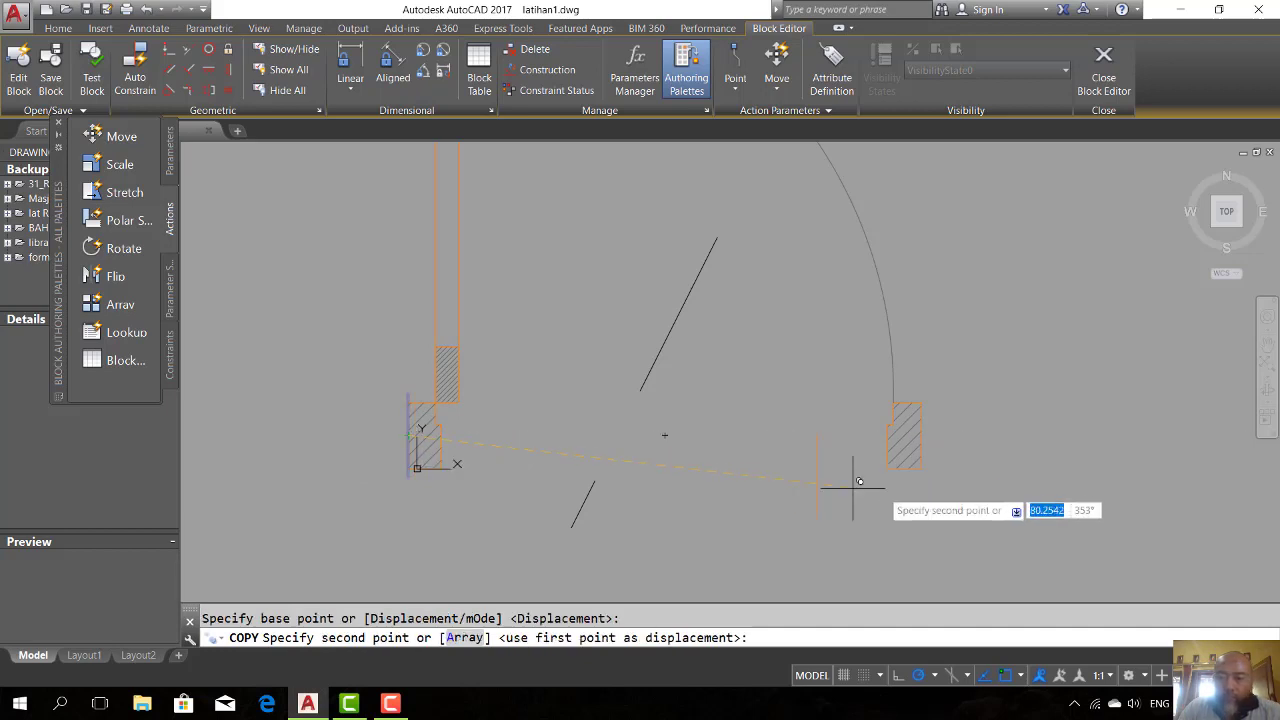
{"action": "left_click", "coordinate": [922, 436]}
{"action": "key", "text": "Escape"}
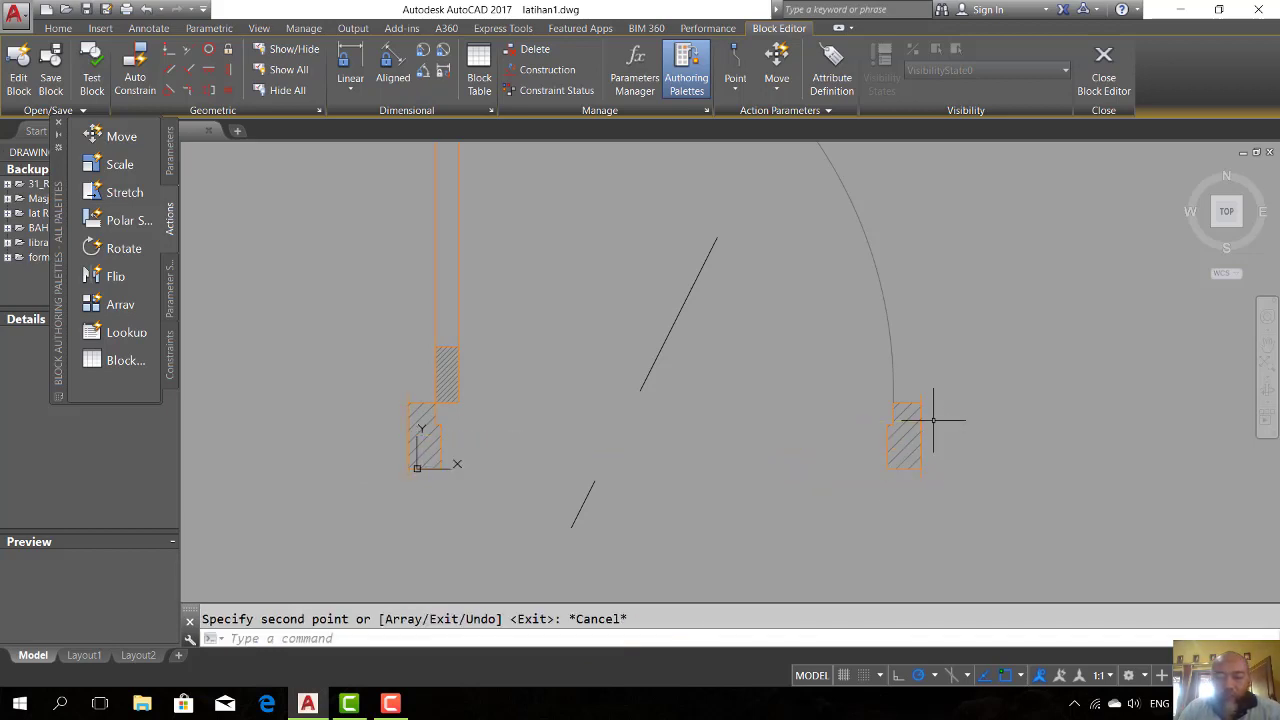
Step: Examine the end lines at both jambs and the overall door symbol with its masked opening
{"action": "scroll", "coordinate": [918, 380], "scroll_direction": "up", "scroll_amount": 4}
{"action": "scroll", "coordinate": [910, 385], "scroll_direction": "down", "scroll_amount": 3}
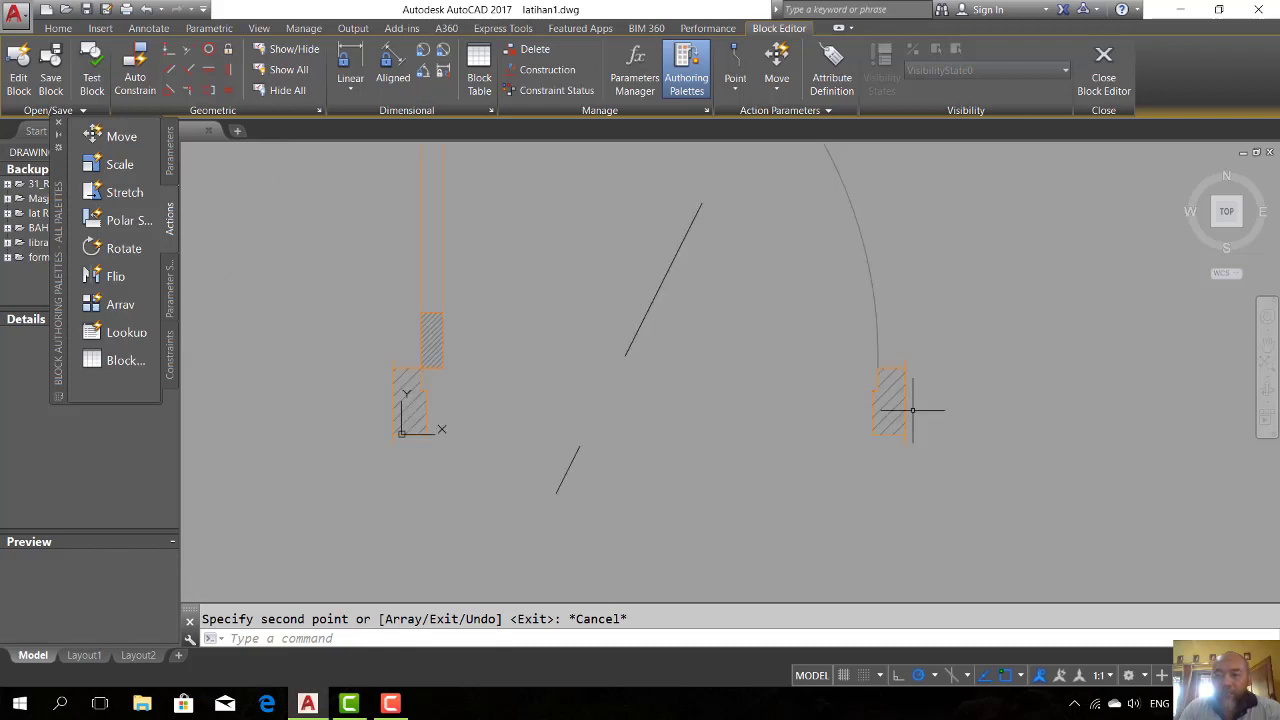
{"action": "scroll", "coordinate": [400, 380], "scroll_direction": "up", "scroll_amount": 2}
{"action": "scroll", "coordinate": [408, 434], "scroll_direction": "down", "scroll_amount": 2}
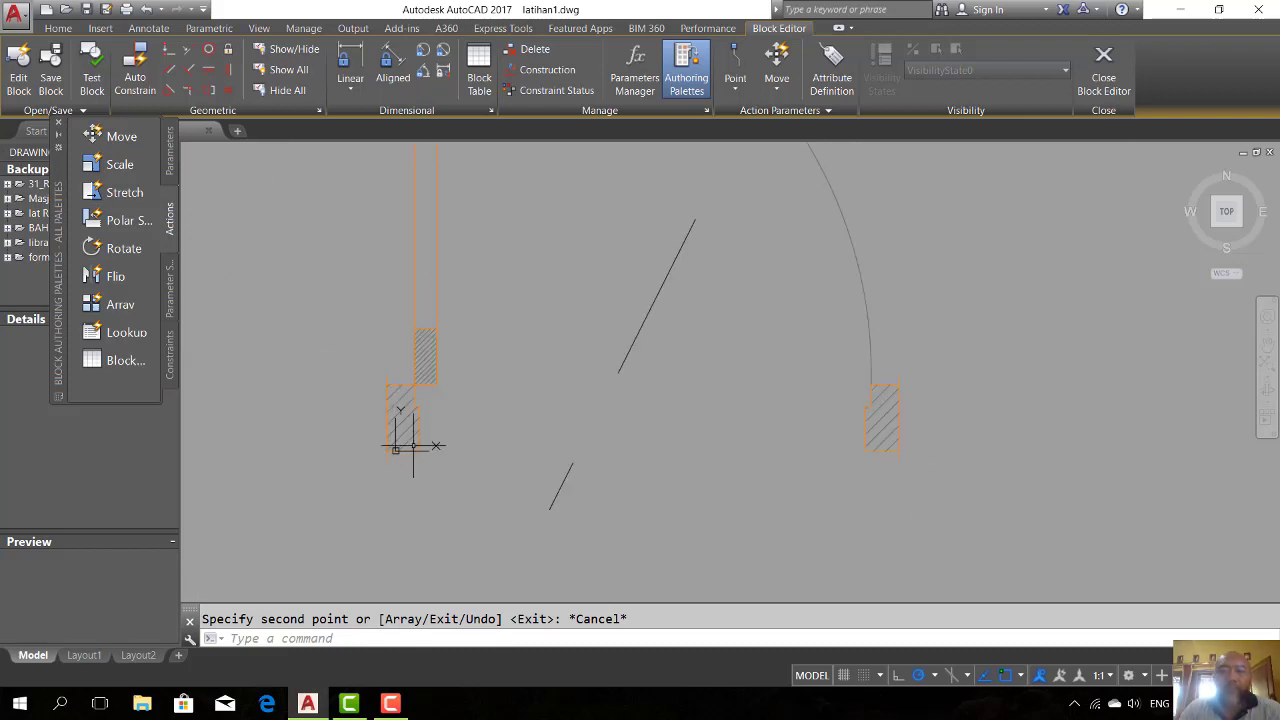
{"action": "scroll", "coordinate": [440, 420], "scroll_direction": "down", "scroll_amount": 2}
{"action": "middle_click_drag", "start_coordinate": [474, 366], "coordinate": [486, 414]}
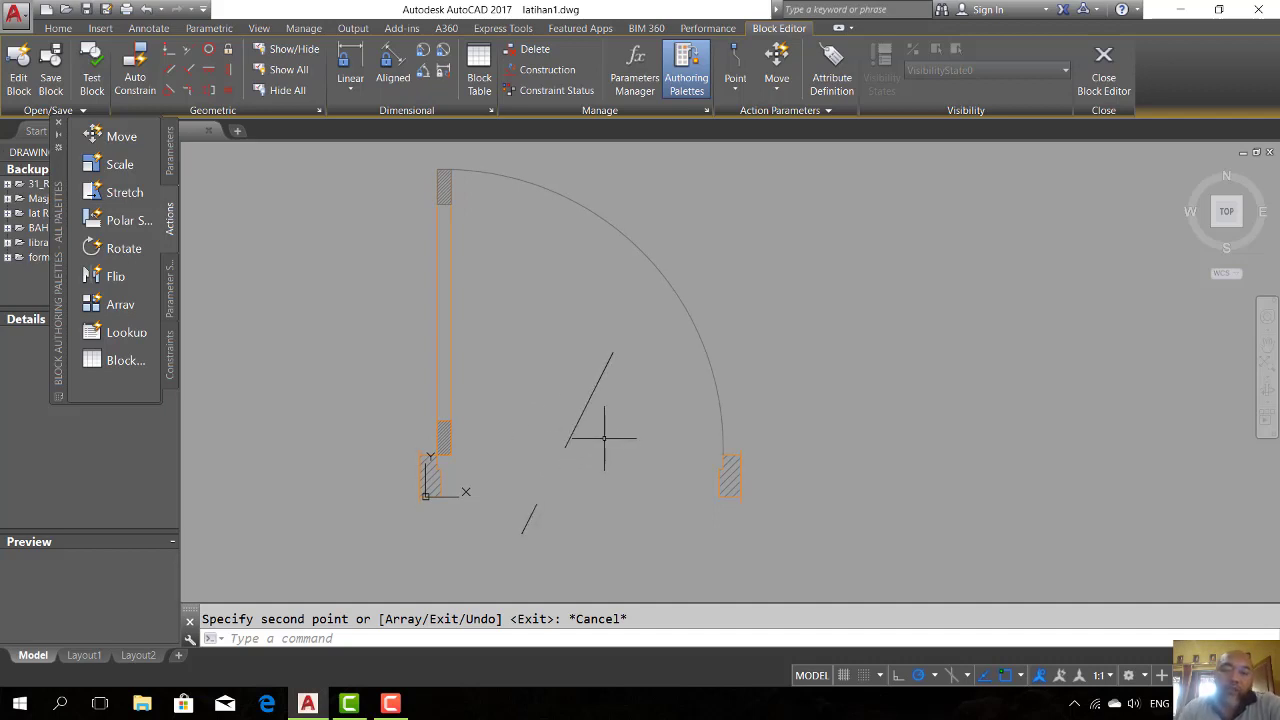
{"action": "scroll", "coordinate": [410, 460], "scroll_direction": "up", "scroll_amount": 4}
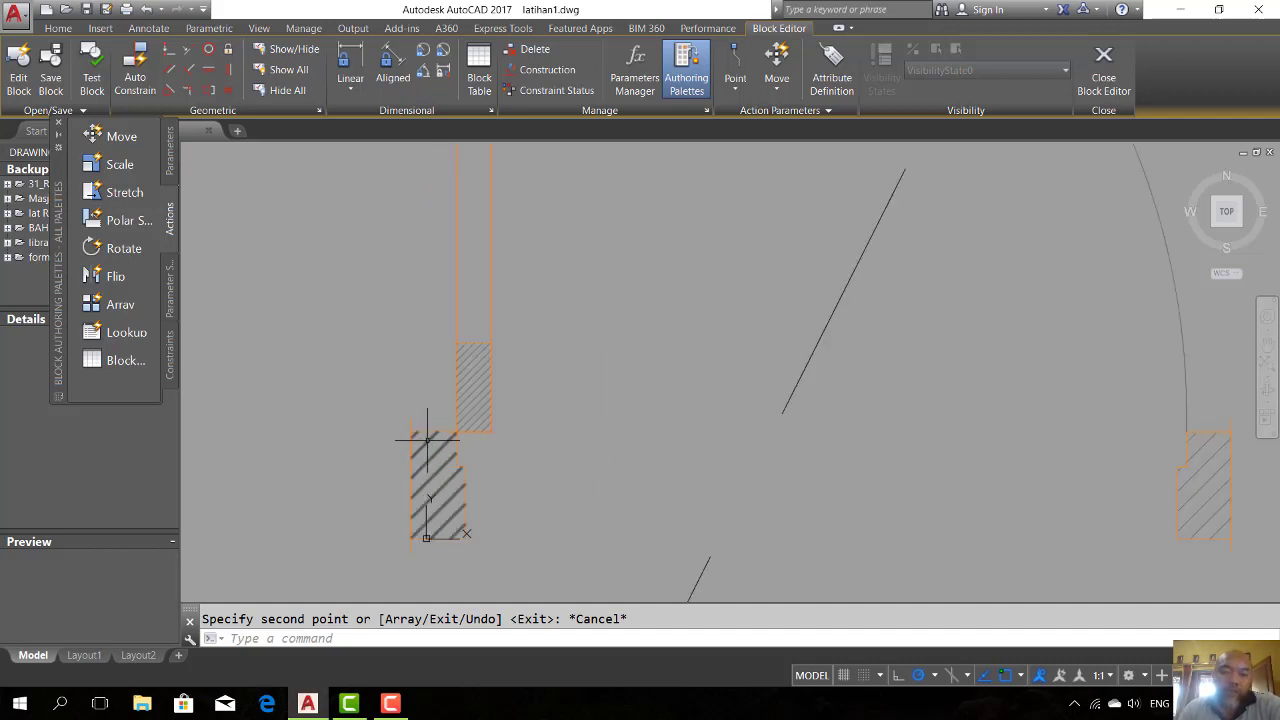
{"action": "scroll", "coordinate": [418, 420], "scroll_direction": "down", "scroll_amount": 2}
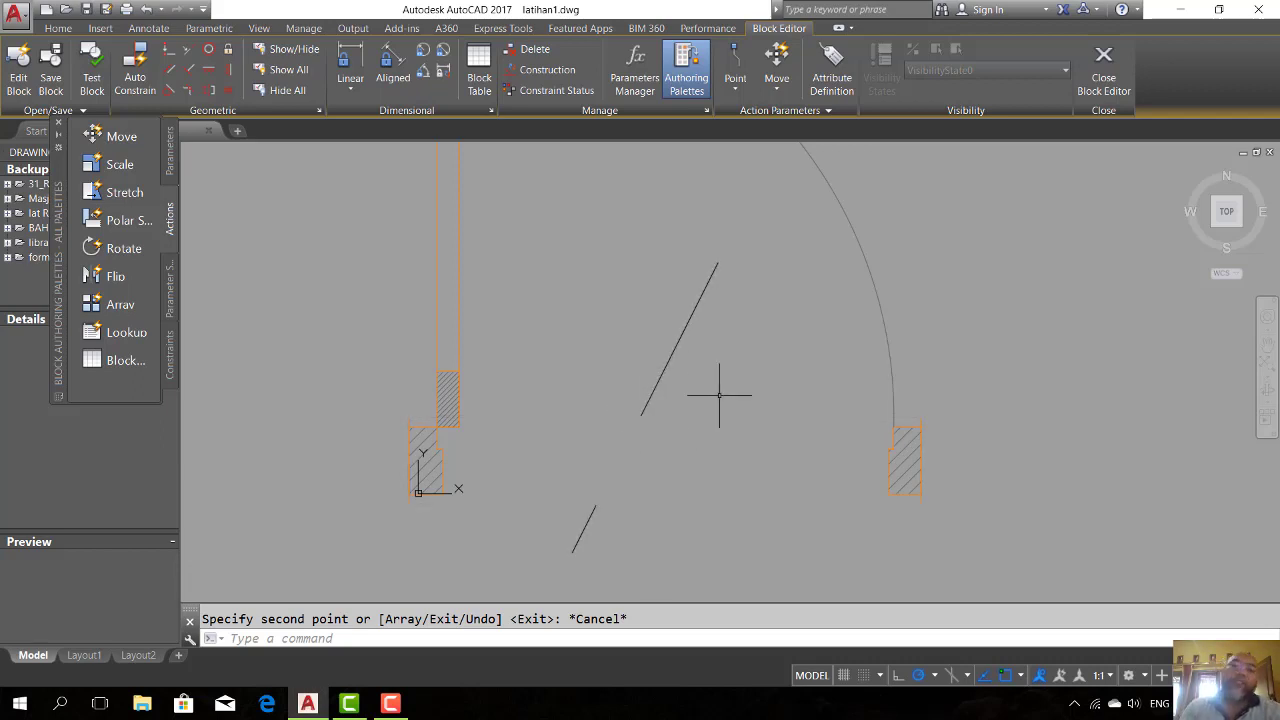
{"action": "scroll", "coordinate": [676, 434], "scroll_direction": "down", "scroll_amount": 1}
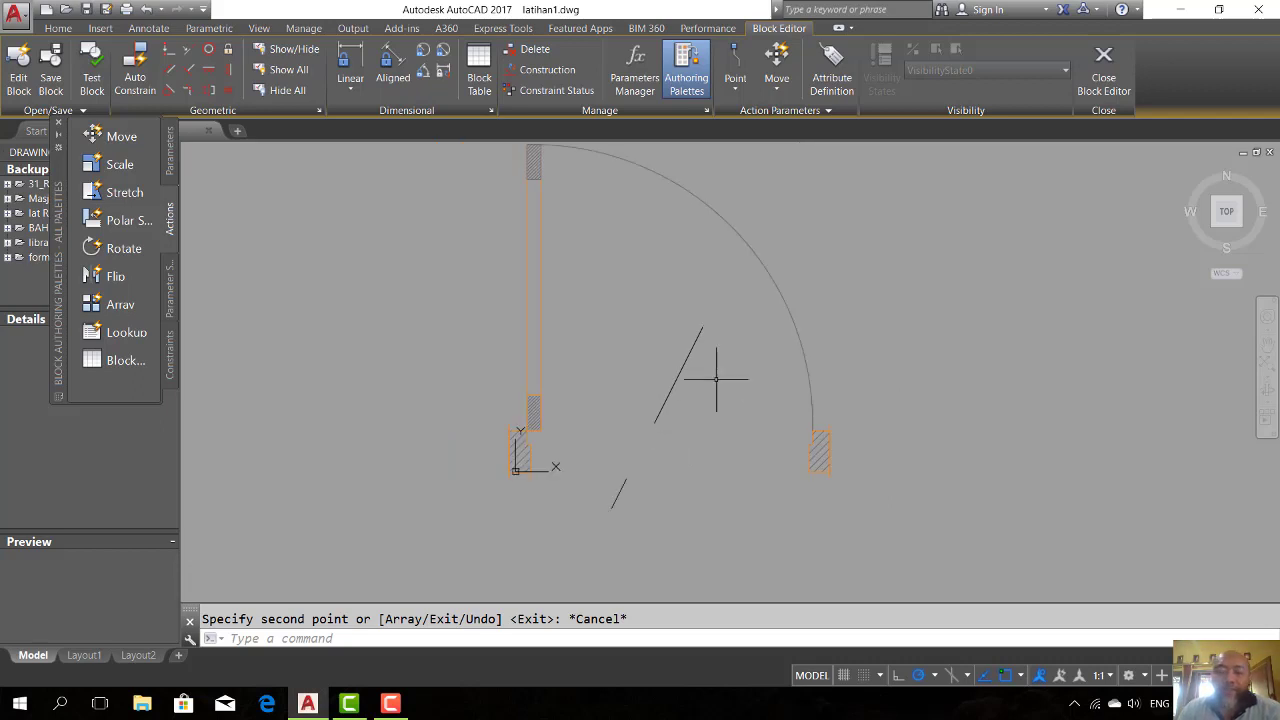
{"action": "middle_click_drag", "start_coordinate": [716, 379], "coordinate": [701, 402]}
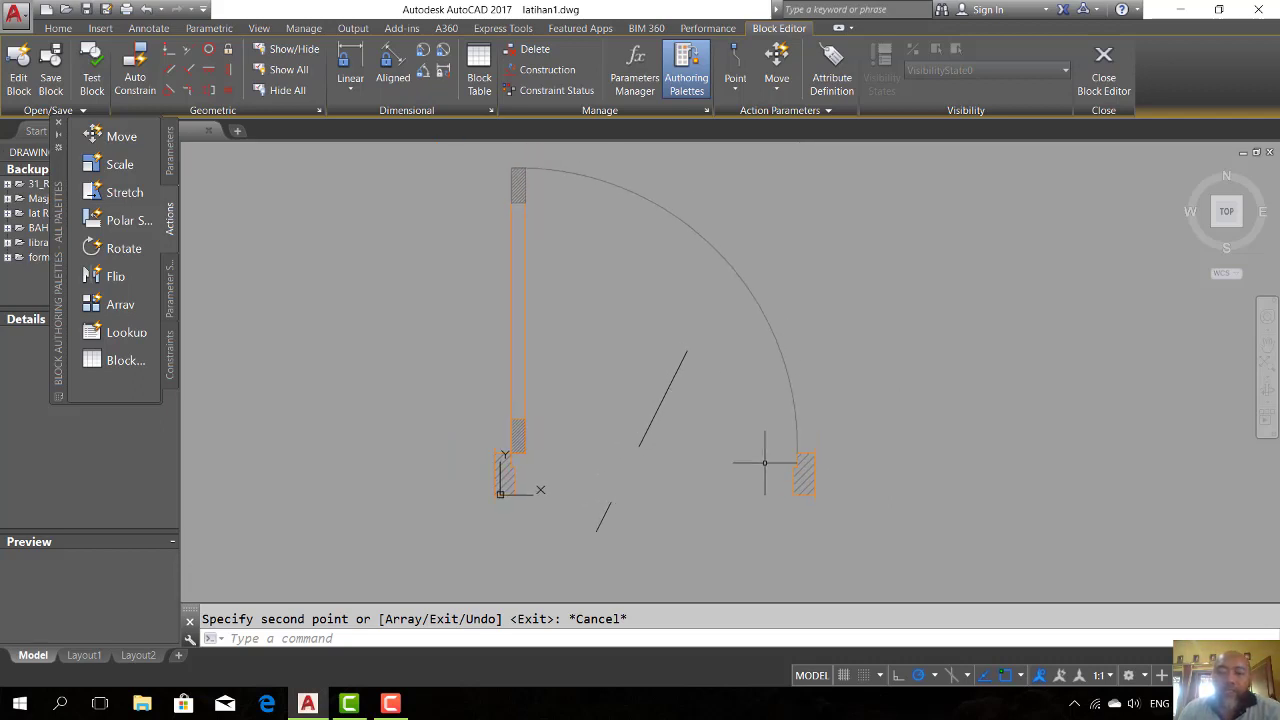
Step: Add a Linear parameter from the leaf's lower outer corner to the swing arc's end at the opposite jamb, labelled about 23.5 units below
{"action": "left_click", "coordinate": [170, 160]}
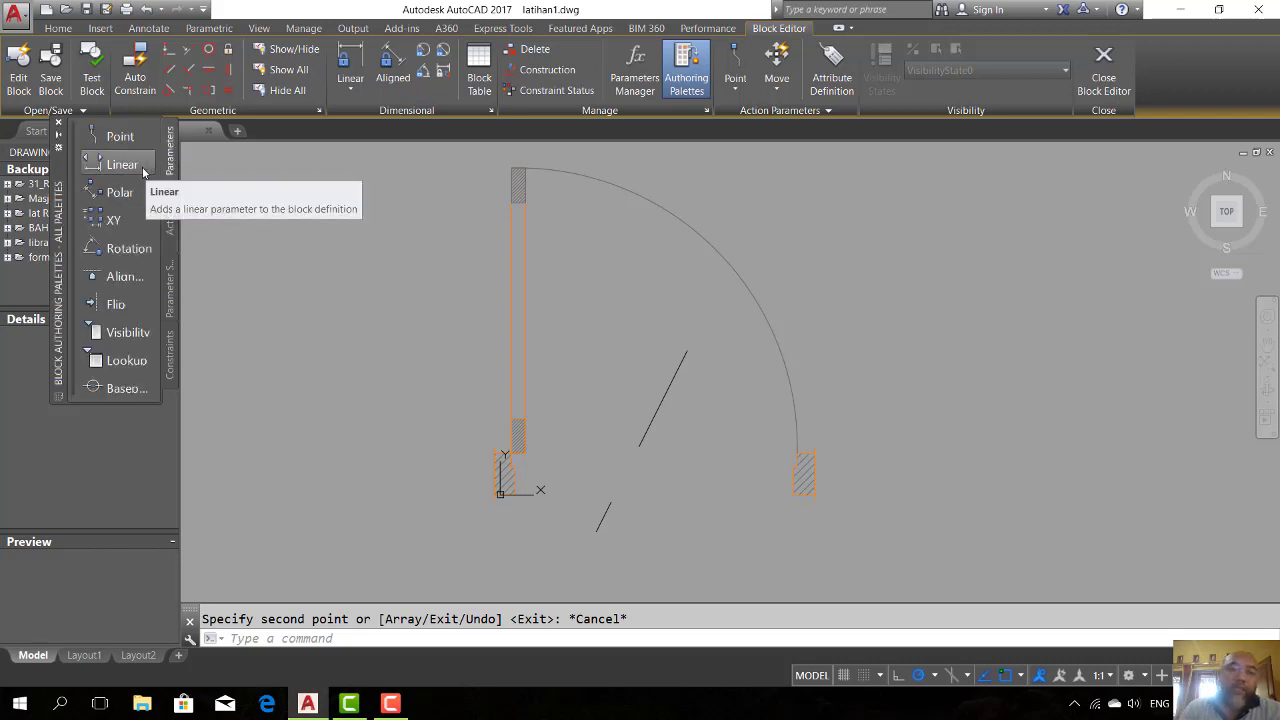
{"action": "left_click", "coordinate": [143, 168]}
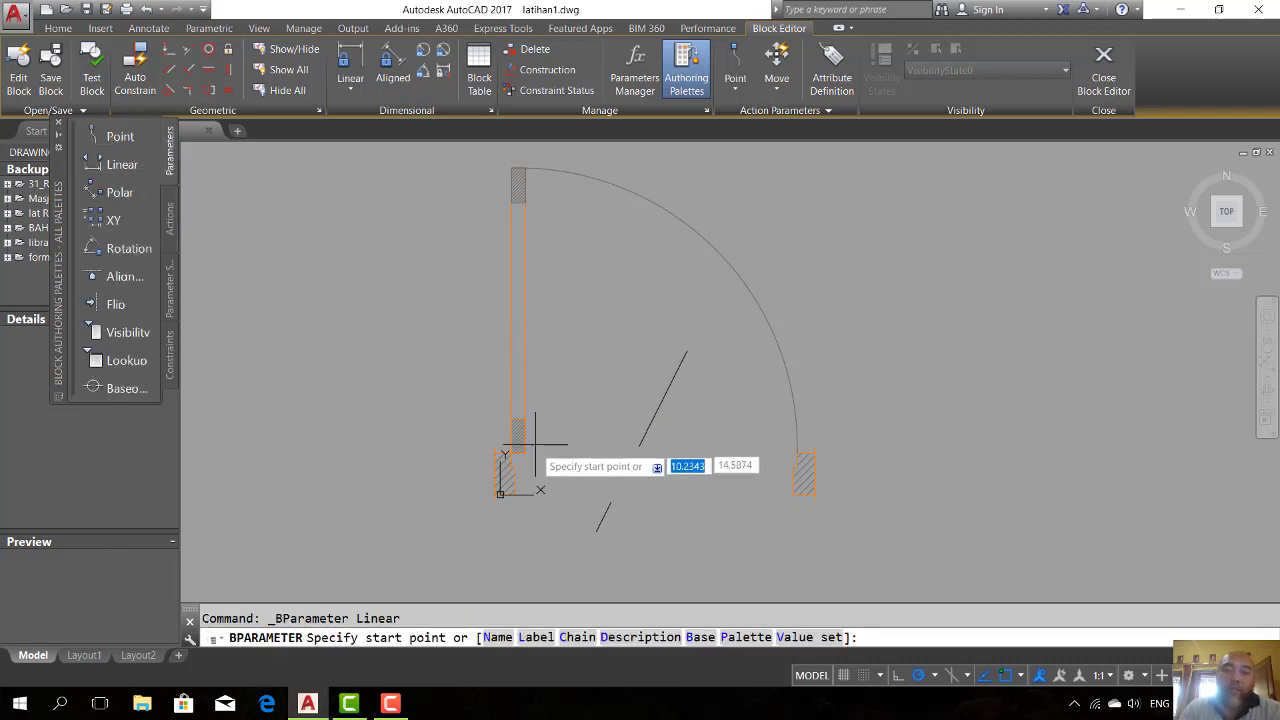
{"action": "scroll", "coordinate": [540, 490], "scroll_direction": "up", "scroll_amount": 4}
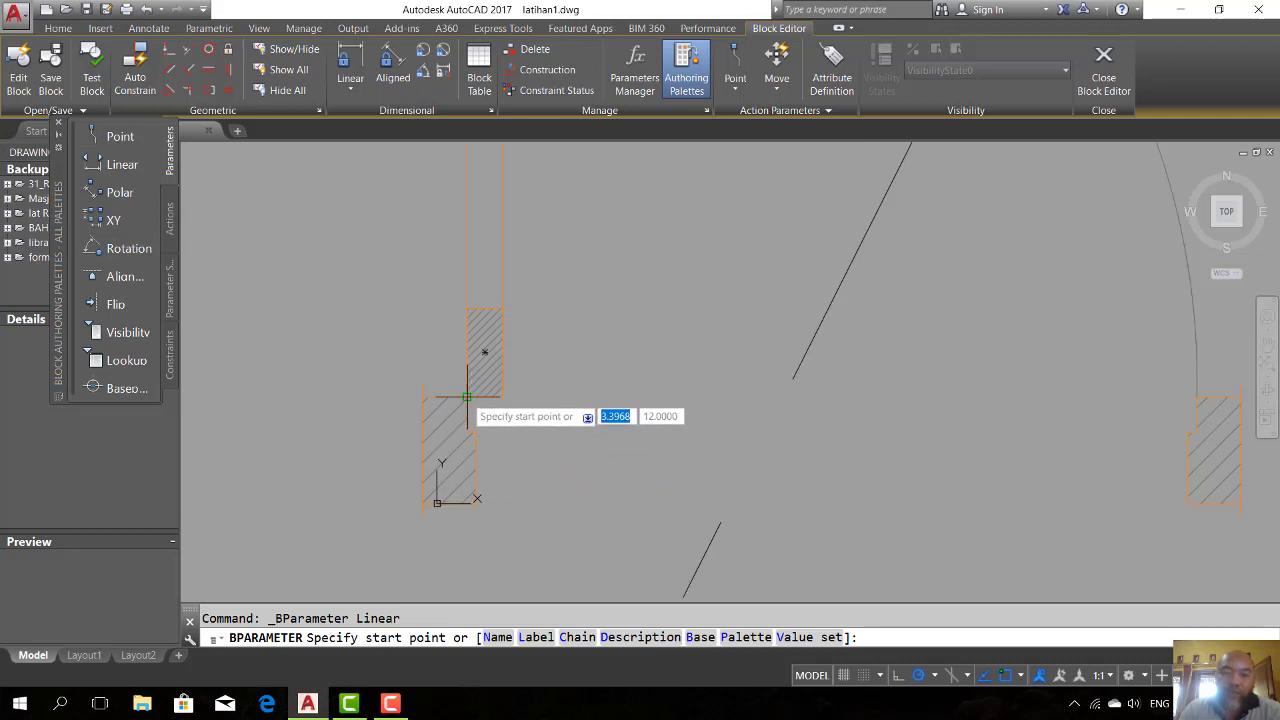
{"action": "scroll", "coordinate": [445, 438], "scroll_direction": "down", "scroll_amount": 2}
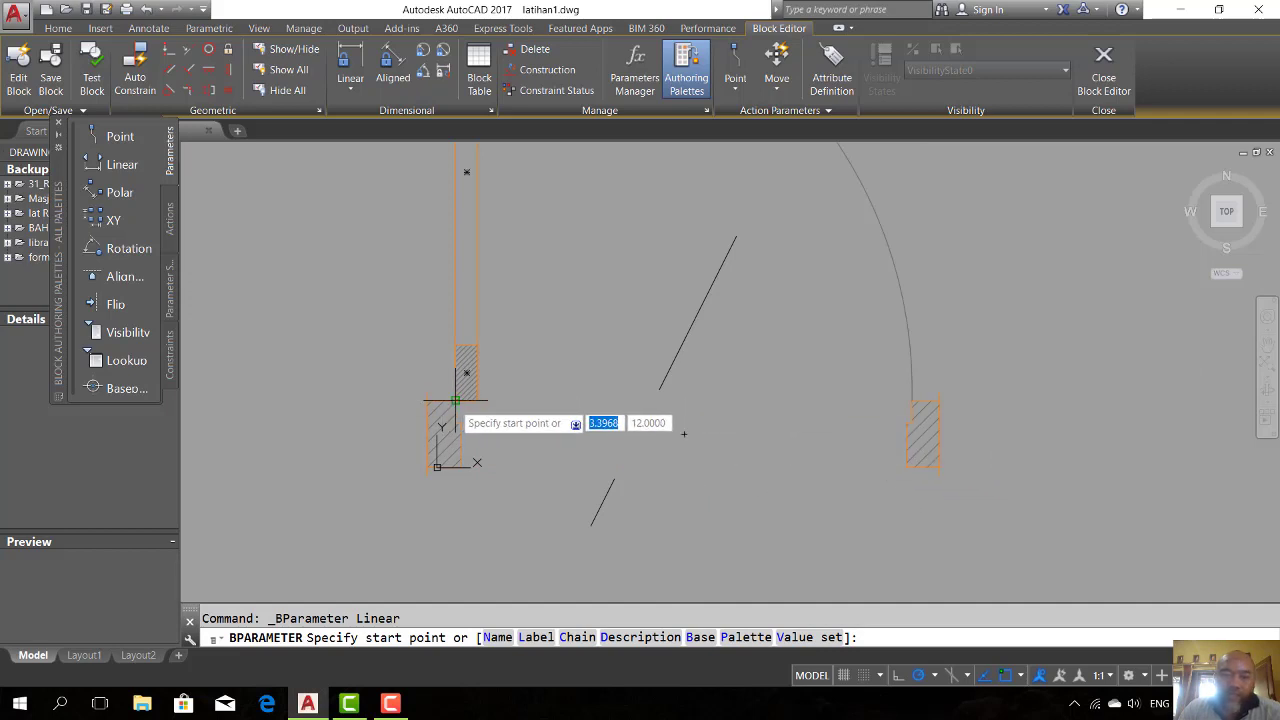
{"action": "left_click", "coordinate": [455, 400]}
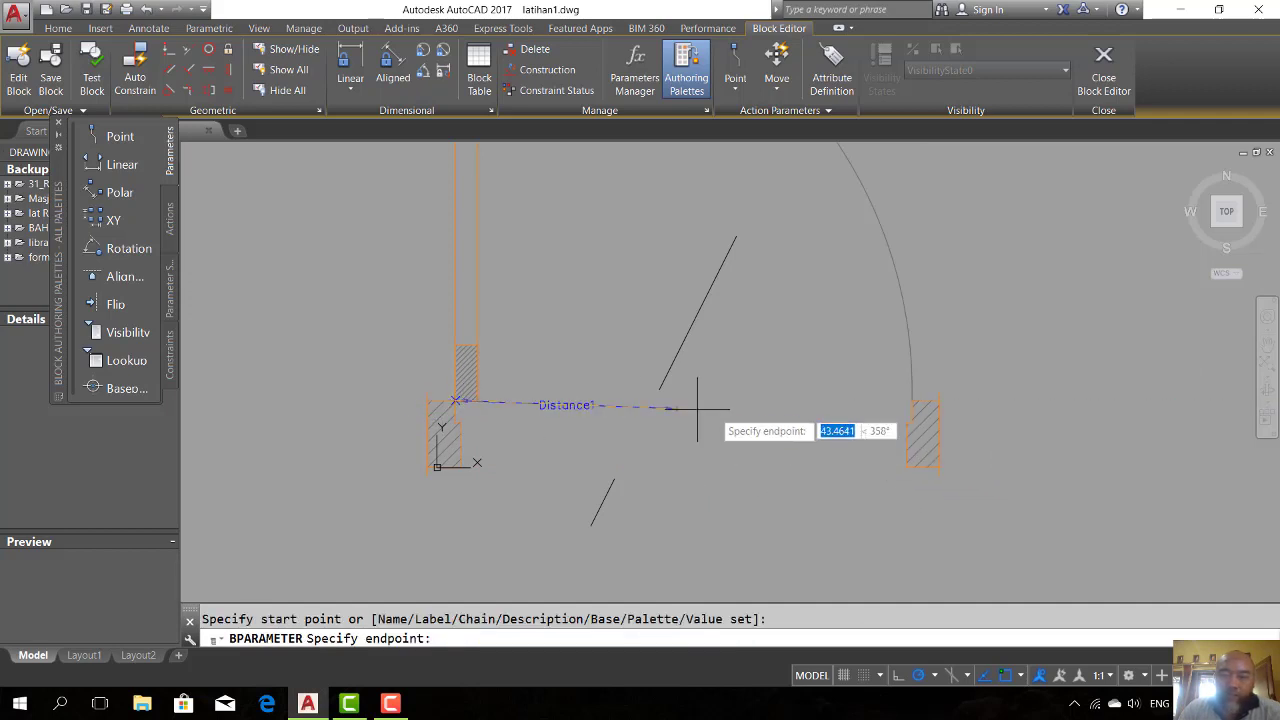
{"action": "left_click", "coordinate": [912, 400]}
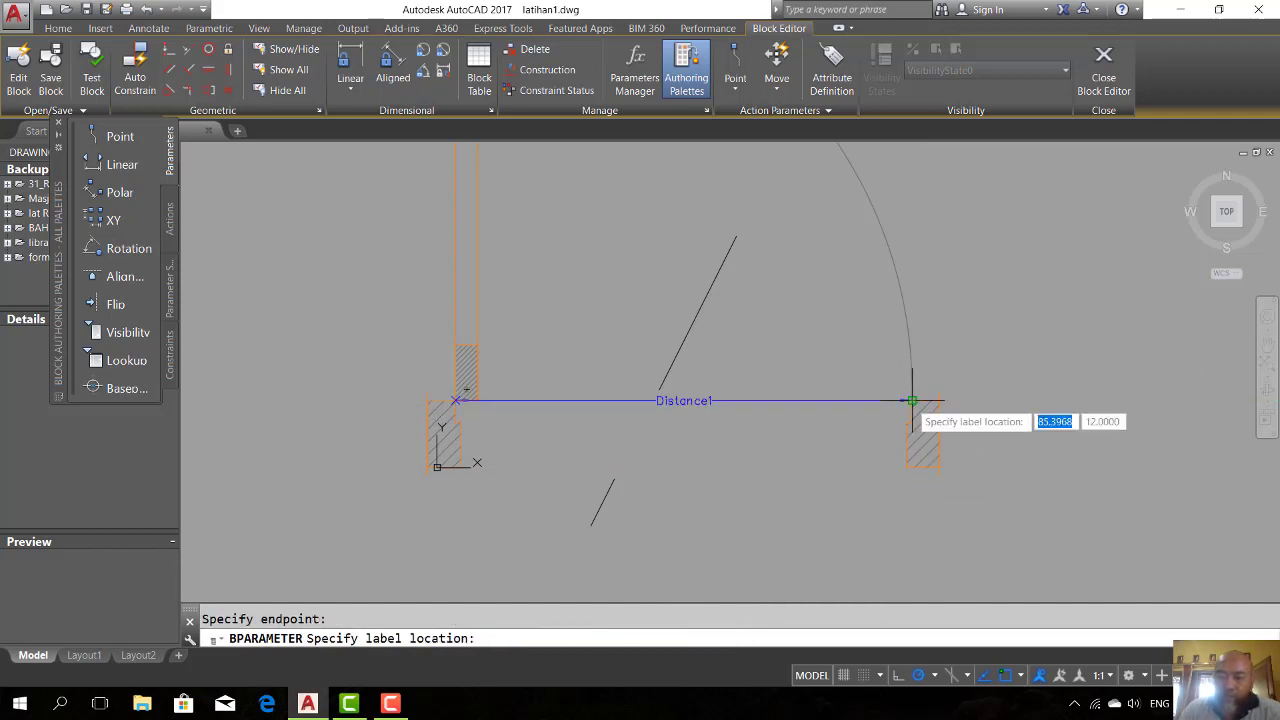
{"action": "left_click", "coordinate": [928, 531]}
Step: Set the Distance1 linear parameter's number of grips to 1
{"action": "scroll", "coordinate": [705, 360], "scroll_direction": "down", "scroll_amount": 2}
{"action": "scroll", "coordinate": [769, 468], "scroll_direction": "up", "scroll_amount": 2}
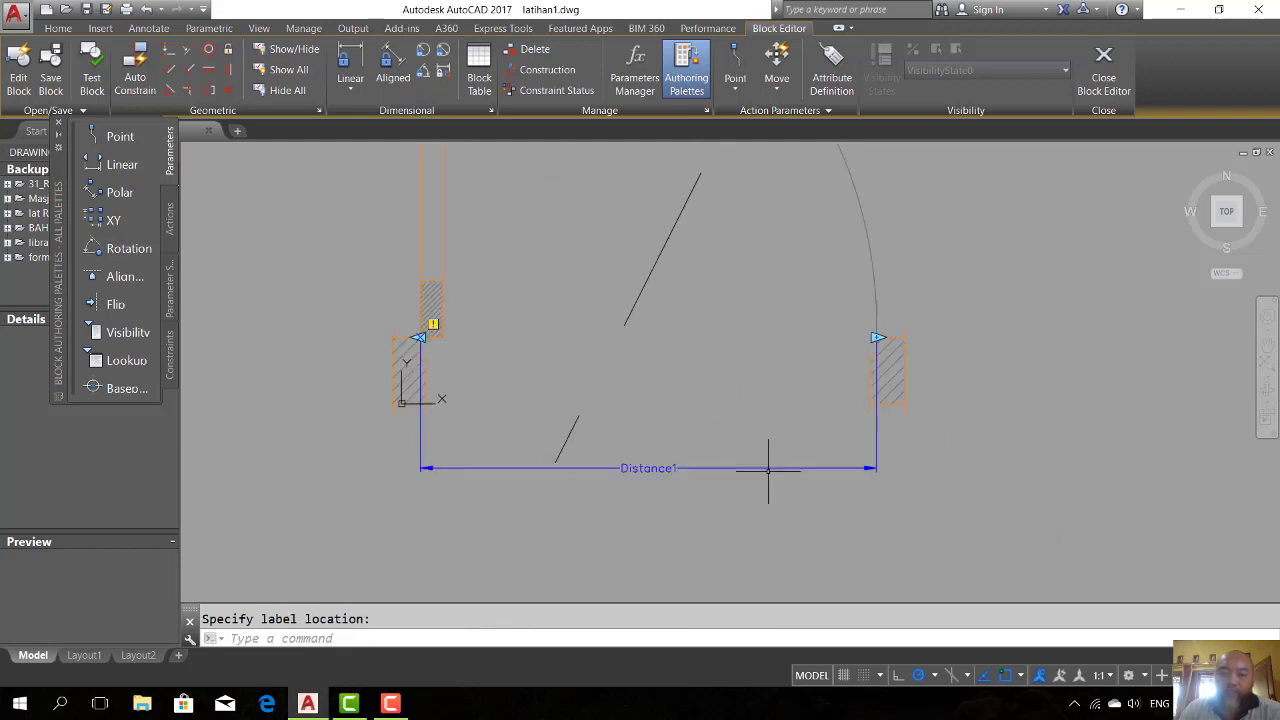
{"action": "scroll", "coordinate": [748, 471], "scroll_direction": "down", "scroll_amount": 2}
{"action": "middle_click_drag", "start_coordinate": [732, 438], "coordinate": [704, 462]}
{"action": "scroll", "coordinate": [690, 440], "scroll_direction": "down", "scroll_amount": 1}
{"action": "scroll", "coordinate": [690, 460], "scroll_direction": "up", "scroll_amount": 1}
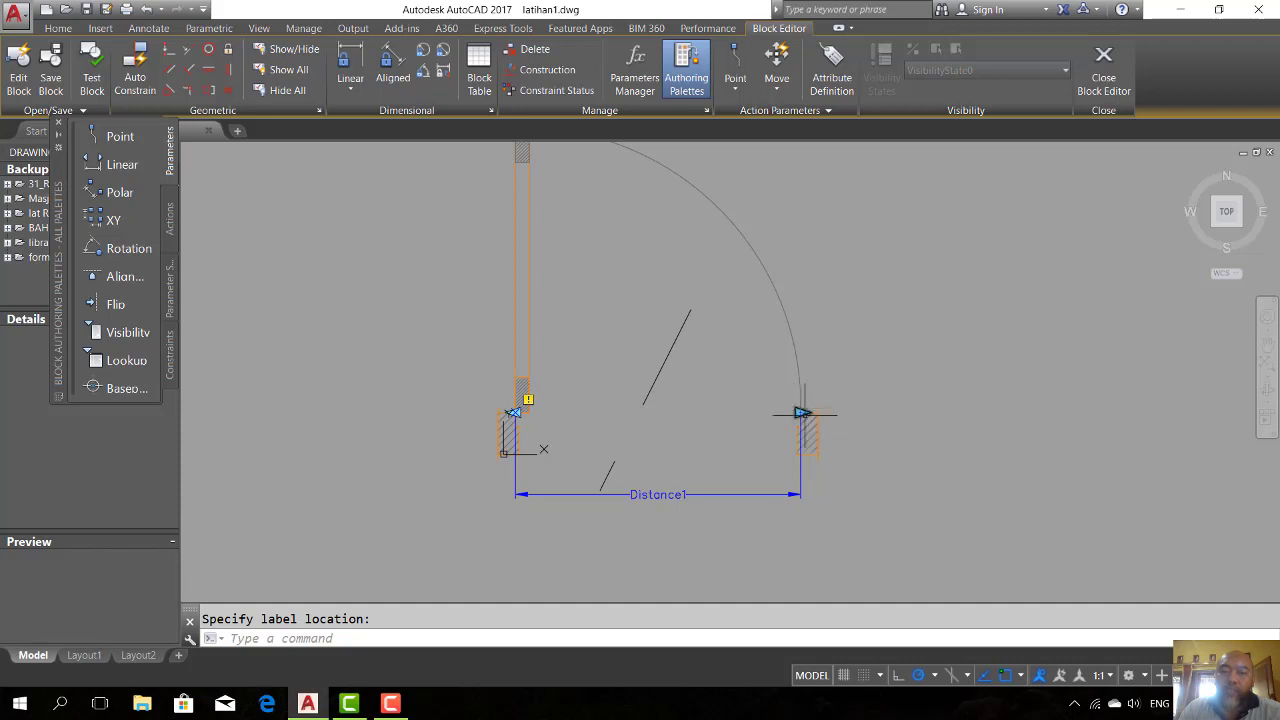
{"action": "left_click", "coordinate": [673, 494]}
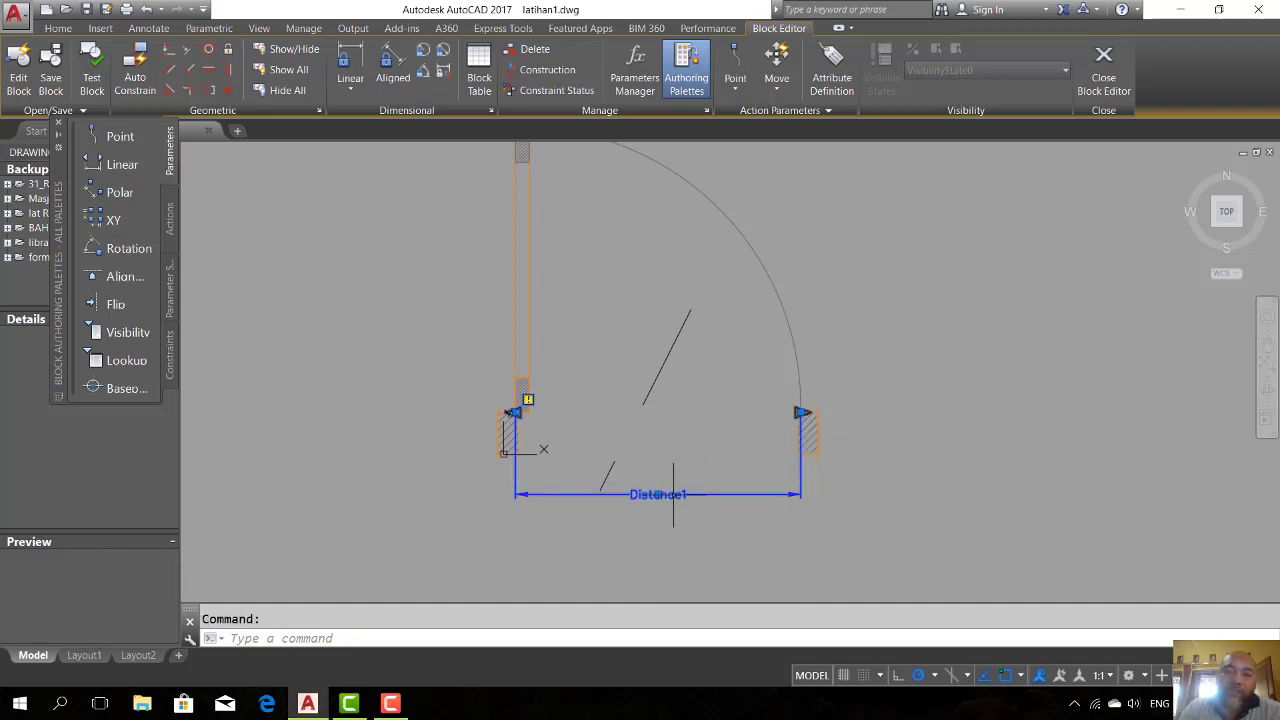
{"action": "right_click", "coordinate": [673, 494]}
{"action": "left_click", "coordinate": [699, 474]}
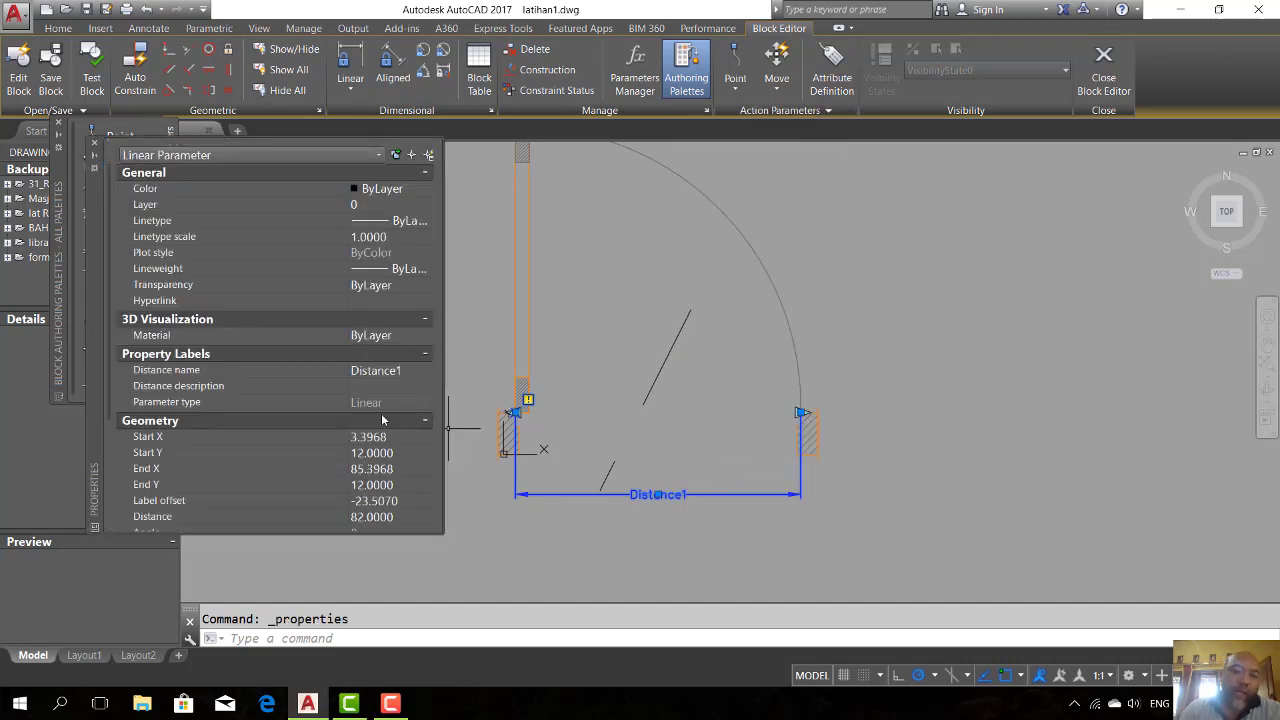
{"action": "scroll", "coordinate": [379, 389], "scroll_direction": "down", "scroll_amount": 3}
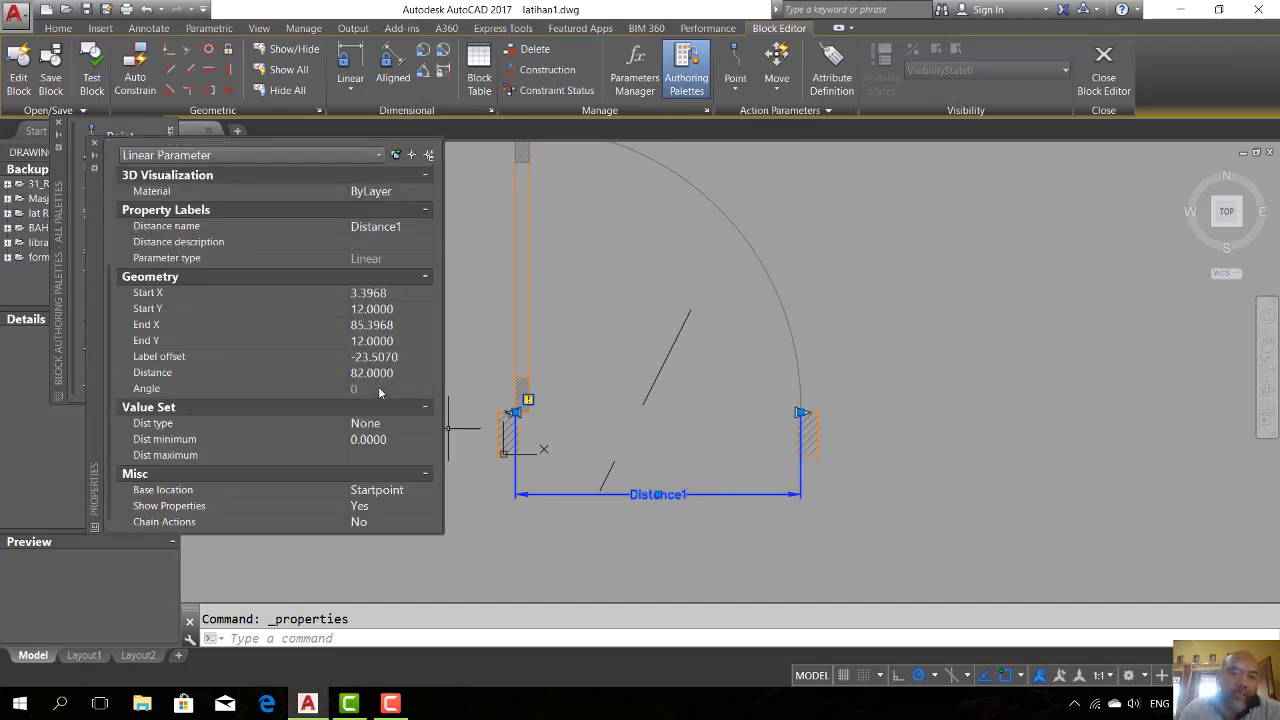
{"action": "scroll", "coordinate": [379, 391], "scroll_direction": "down", "scroll_amount": 1}
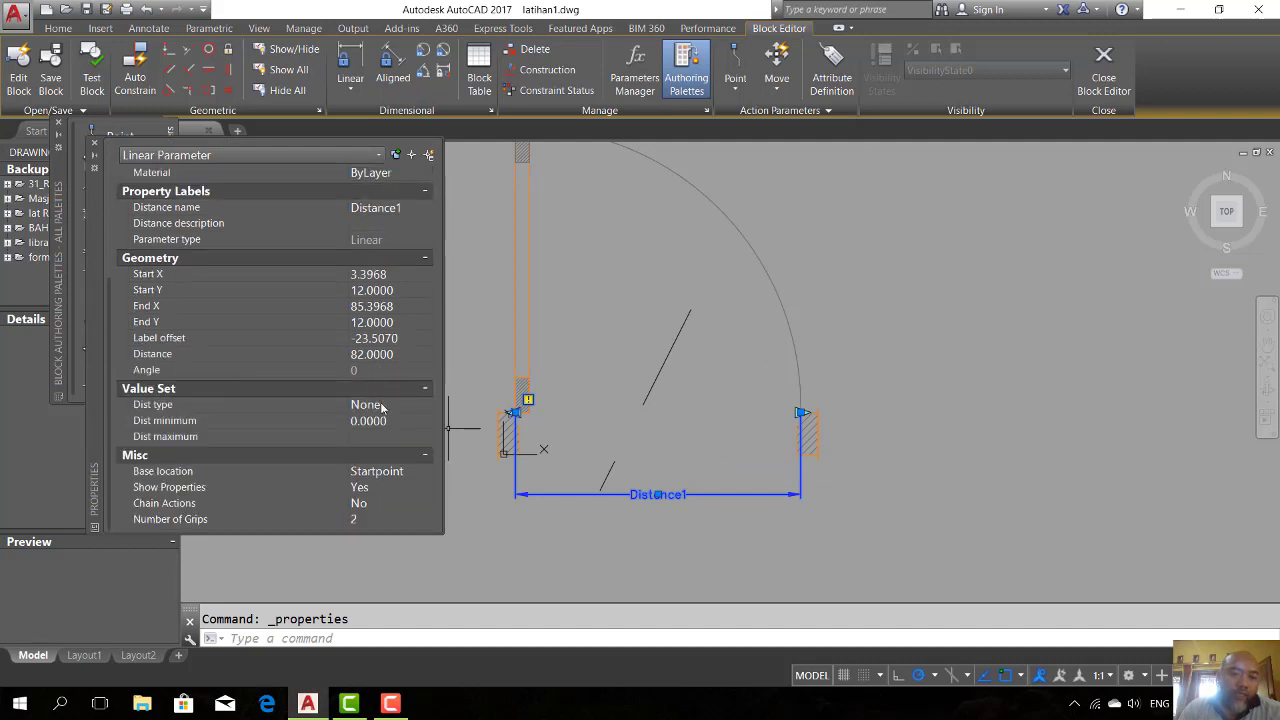
{"action": "left_click", "coordinate": [374, 520]}
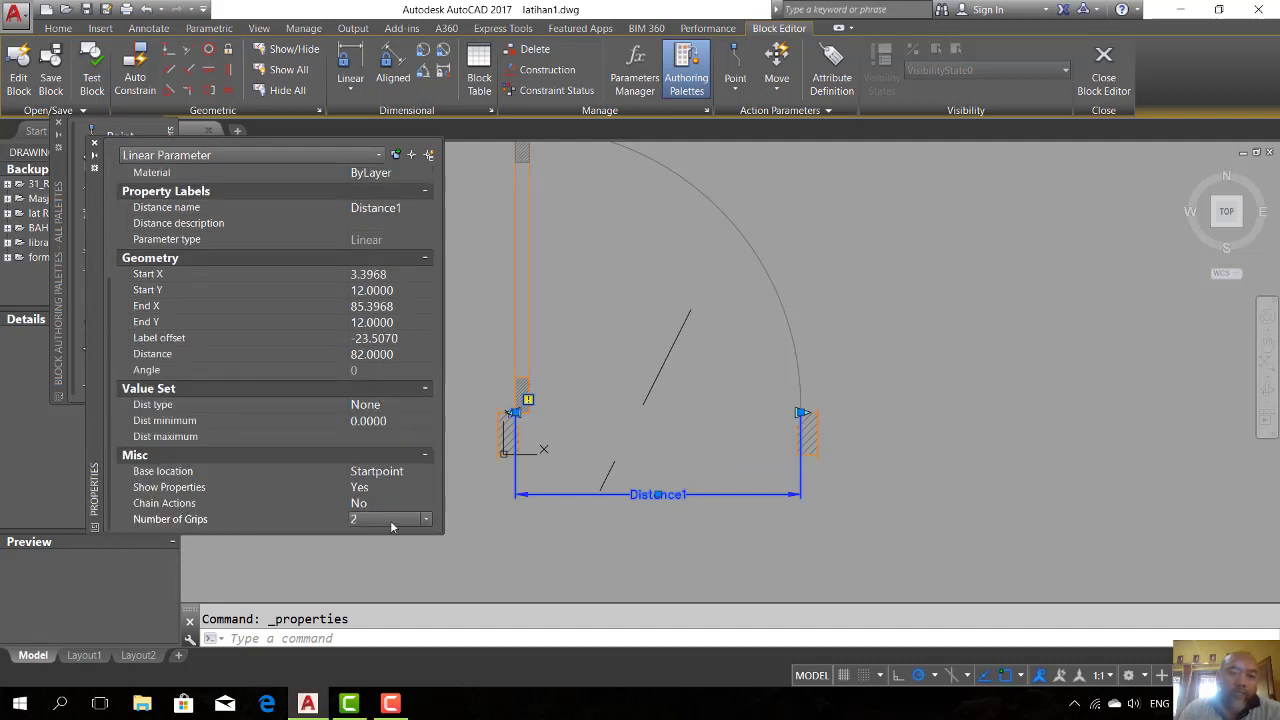
{"action": "left_click", "coordinate": [422, 521]}
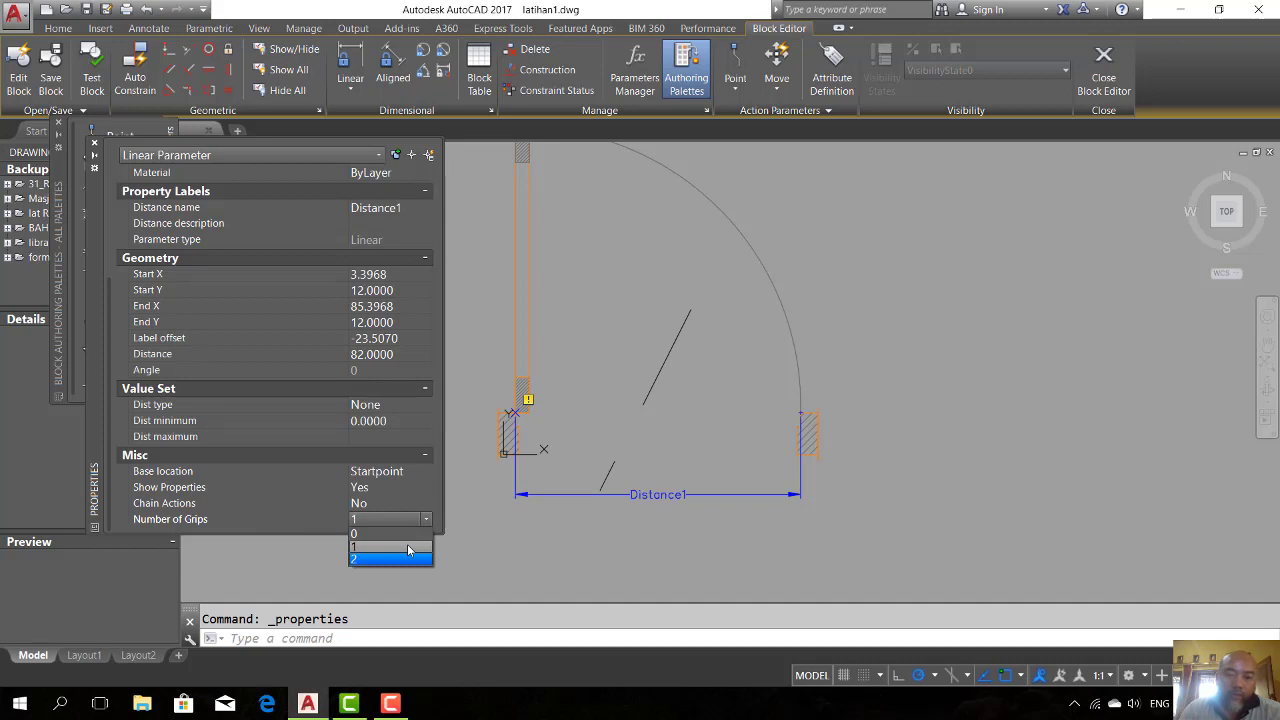
{"action": "left_click", "coordinate": [407, 545]}
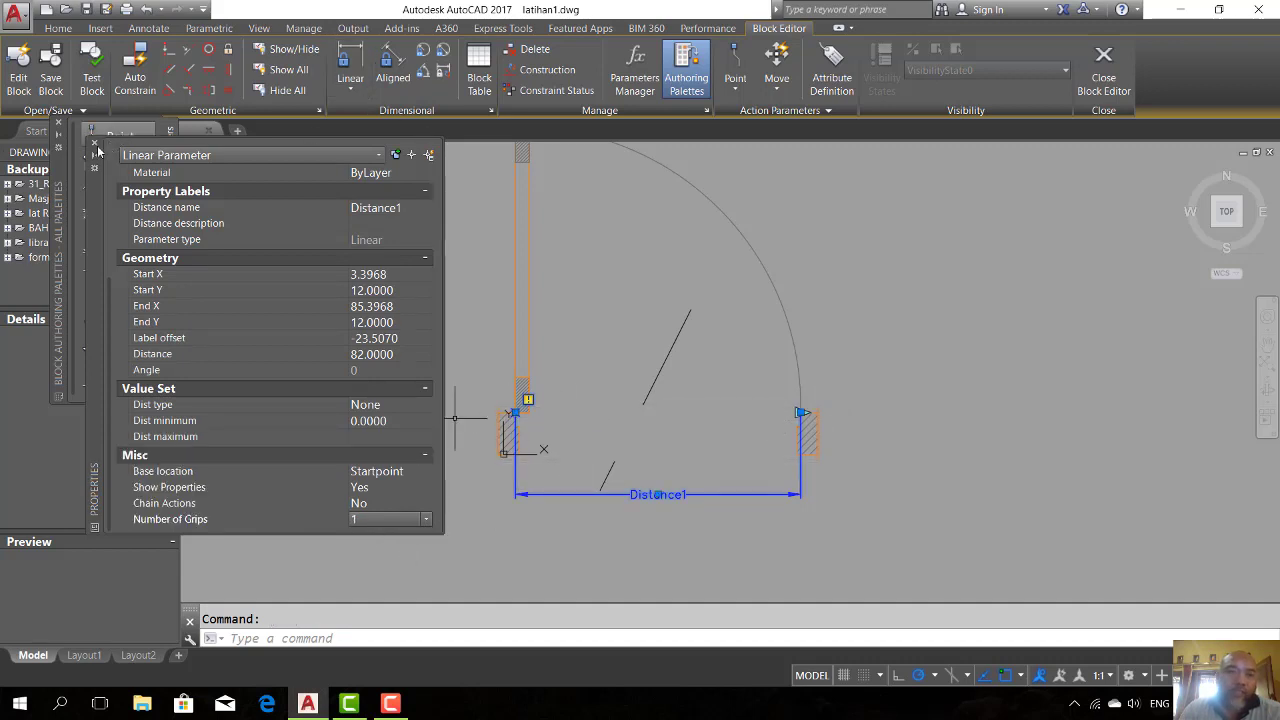
{"action": "left_click", "coordinate": [95, 144]}
{"action": "key", "text": "Escape"}
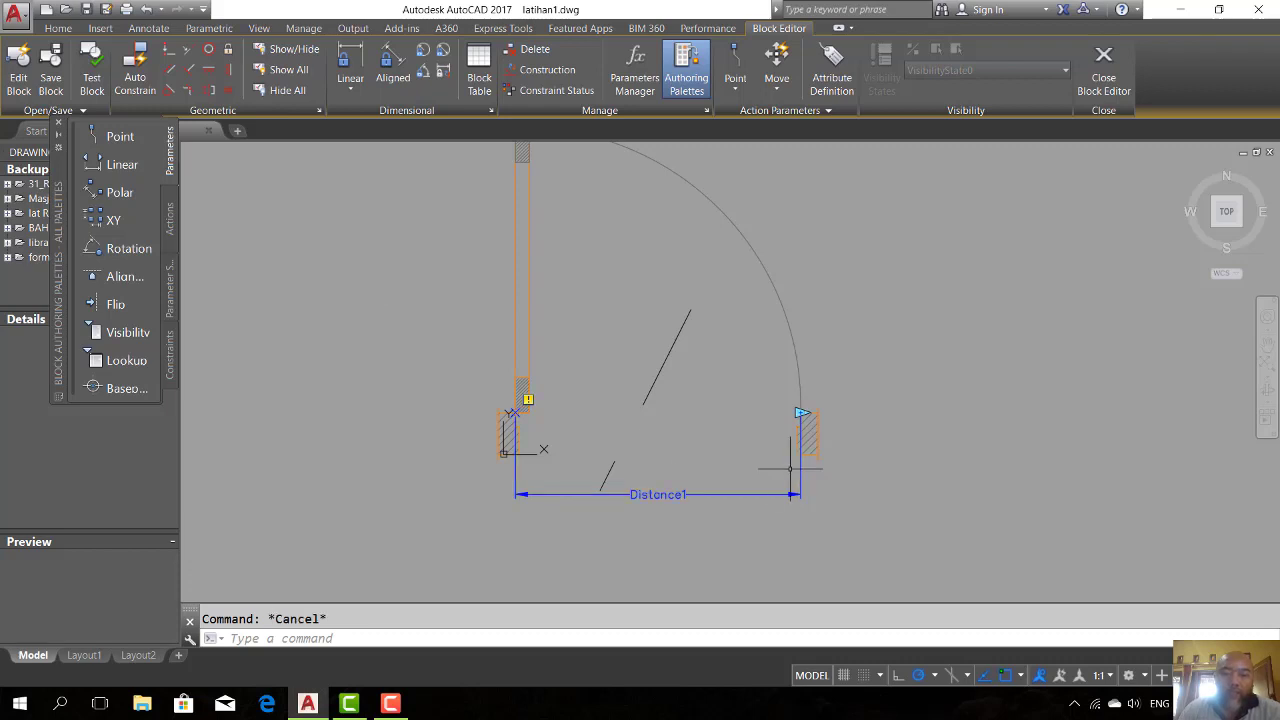
Step: Review the Distance1 parameter's geometry, value set and grip properties
{"action": "left_click", "coordinate": [684, 495]}
{"action": "left_click", "coordinate": [688, 490]}
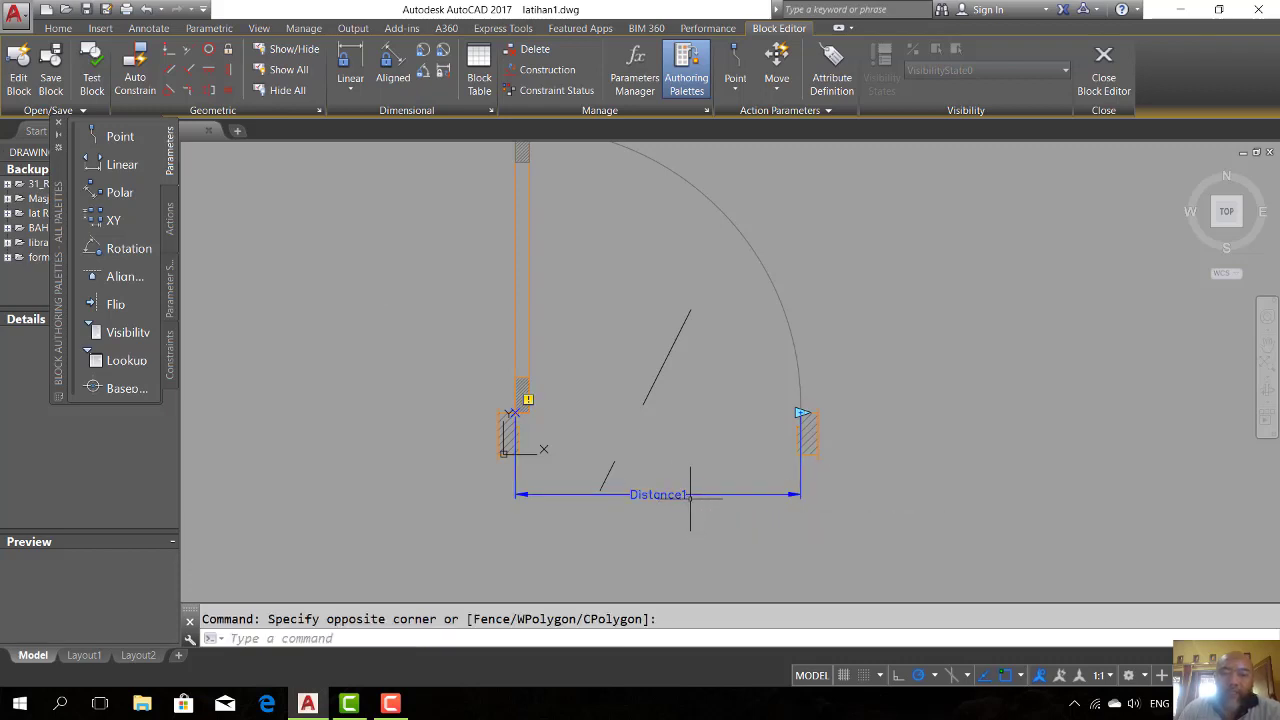
{"action": "right_click", "coordinate": [701, 516]}
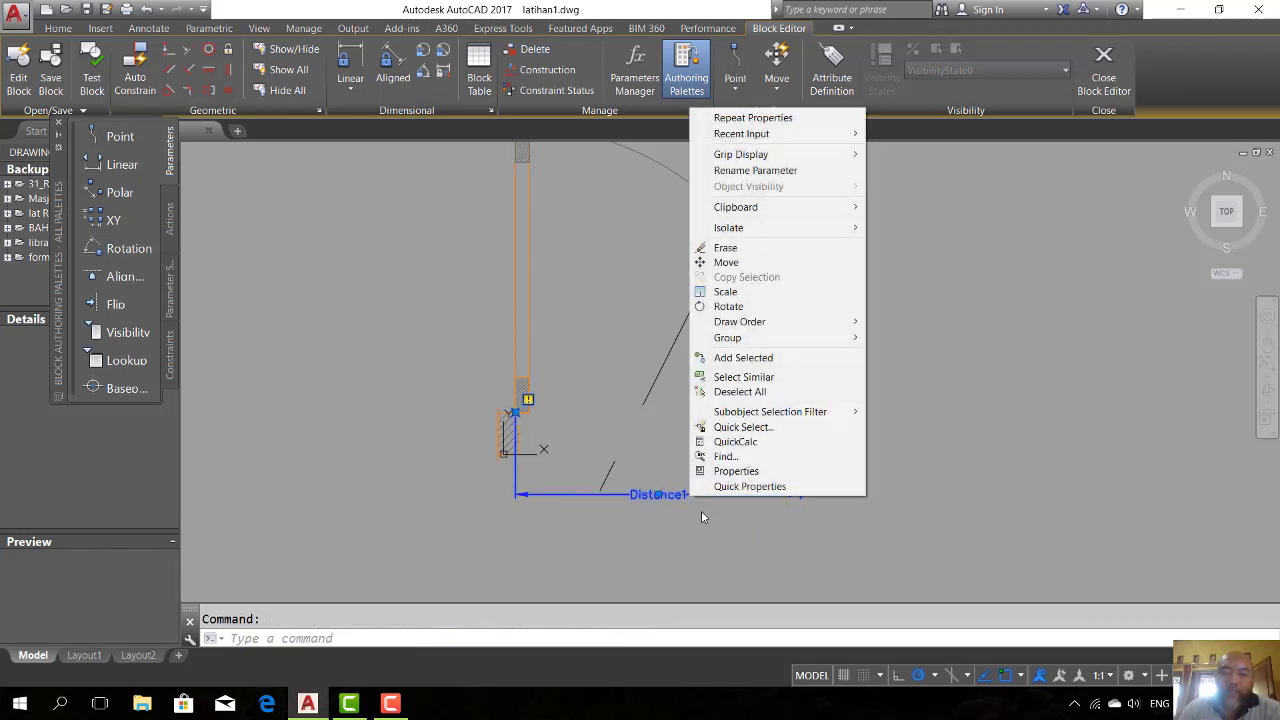
{"action": "left_click", "coordinate": [736, 471]}
{"action": "scroll", "coordinate": [402, 440], "scroll_direction": "down", "scroll_amount": 5}
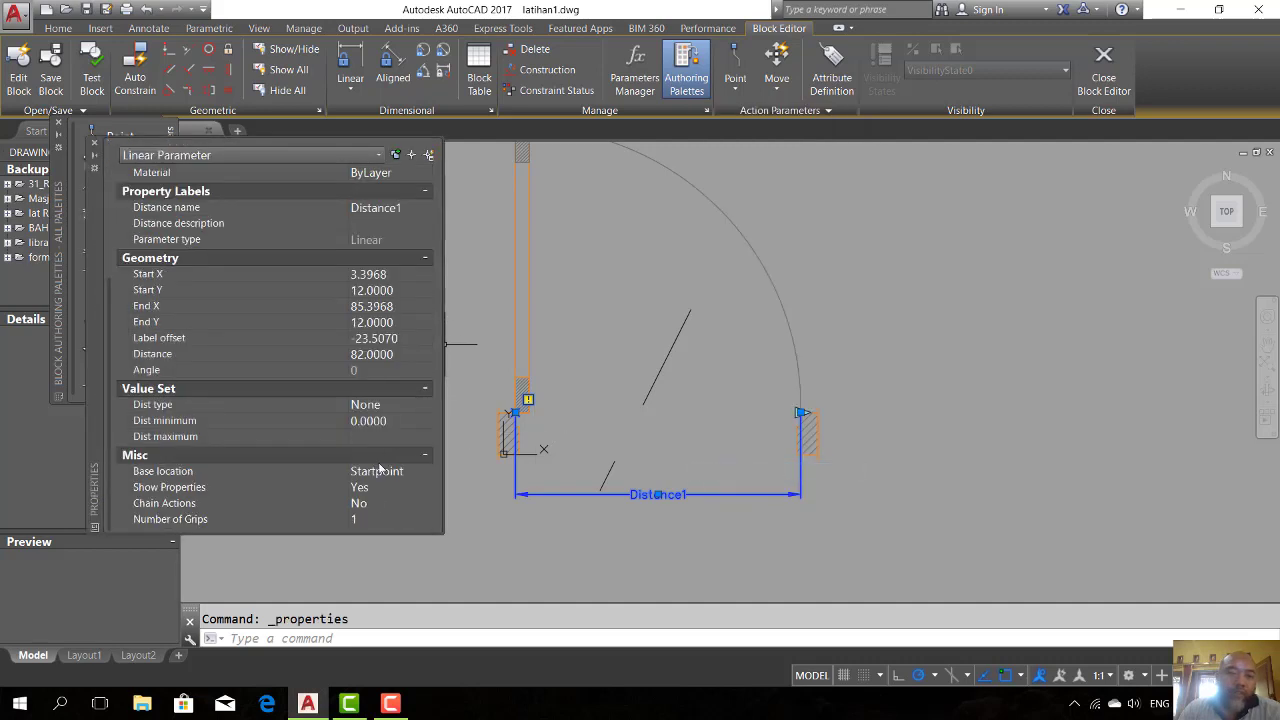
{"action": "key", "text": "Escape"}
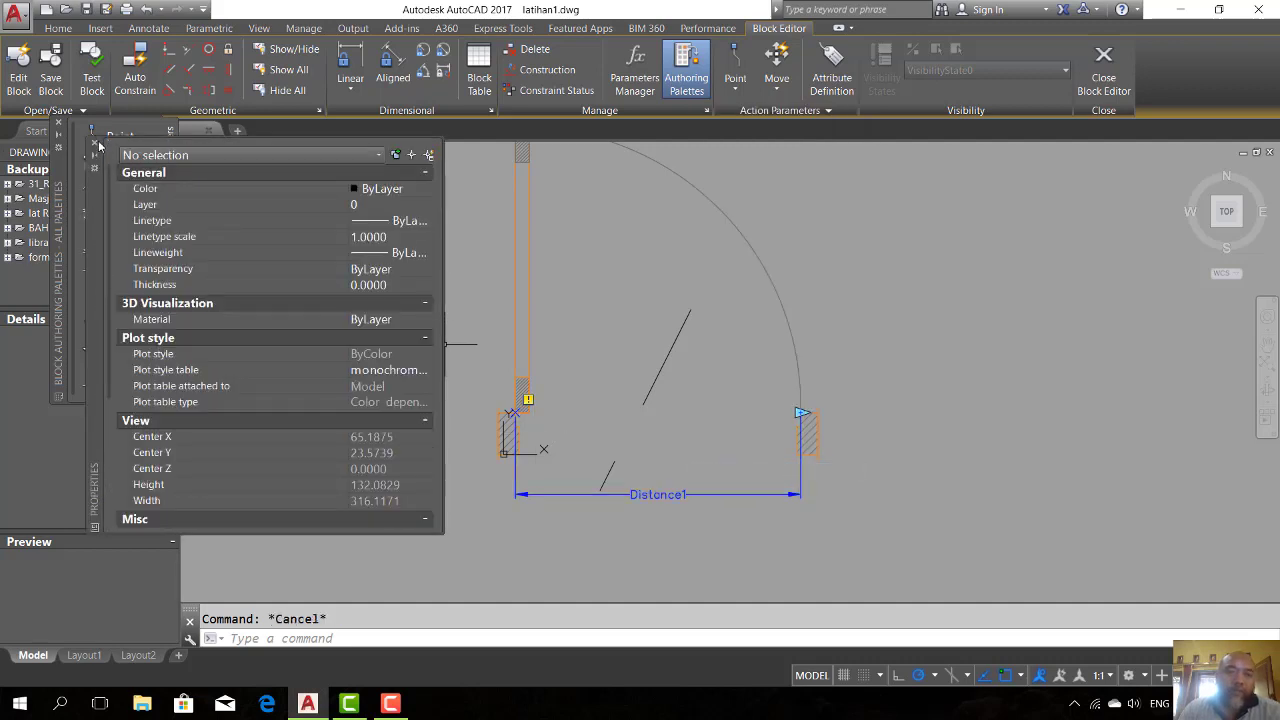
{"action": "left_click", "coordinate": [96, 143]}
{"action": "scroll", "coordinate": [737, 486], "scroll_direction": "down", "scroll_amount": 2}
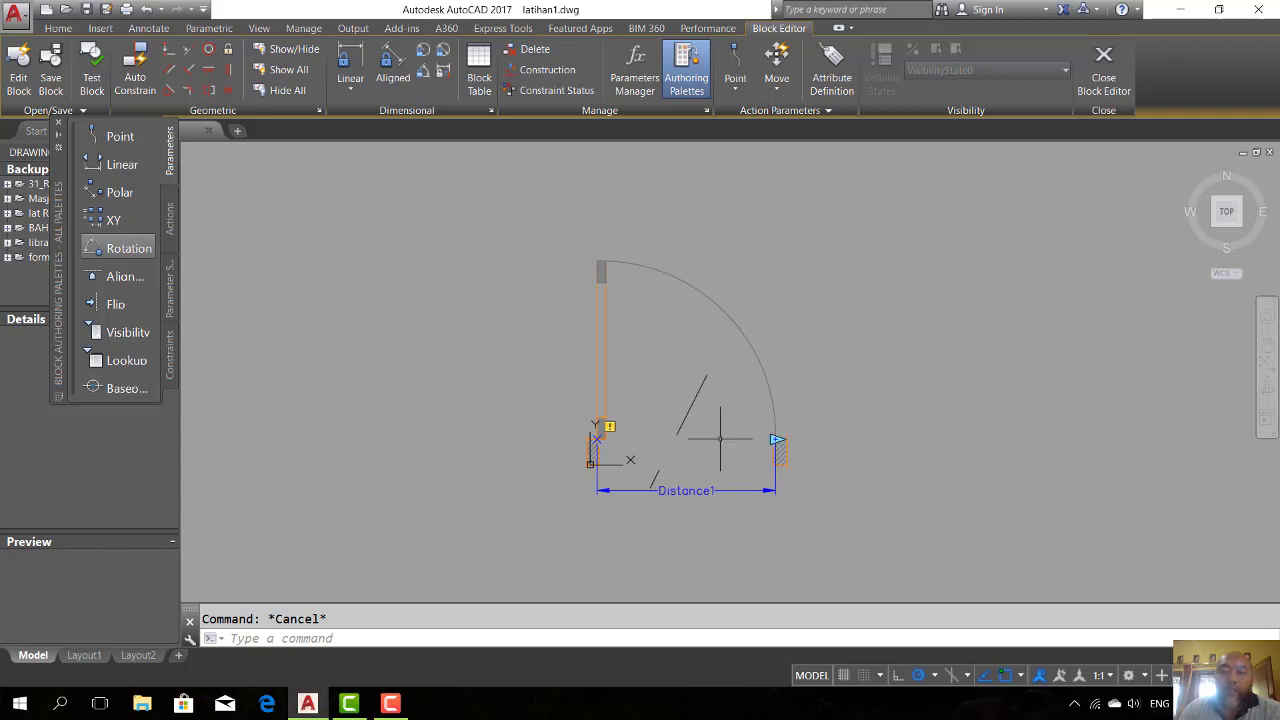
Step: Add a Stretch action to the Distance1 parameter's second point, with a stretch frame enclosing the jamb opposite the hinge
{"action": "scroll", "coordinate": [771, 476], "scroll_direction": "up", "scroll_amount": 2}
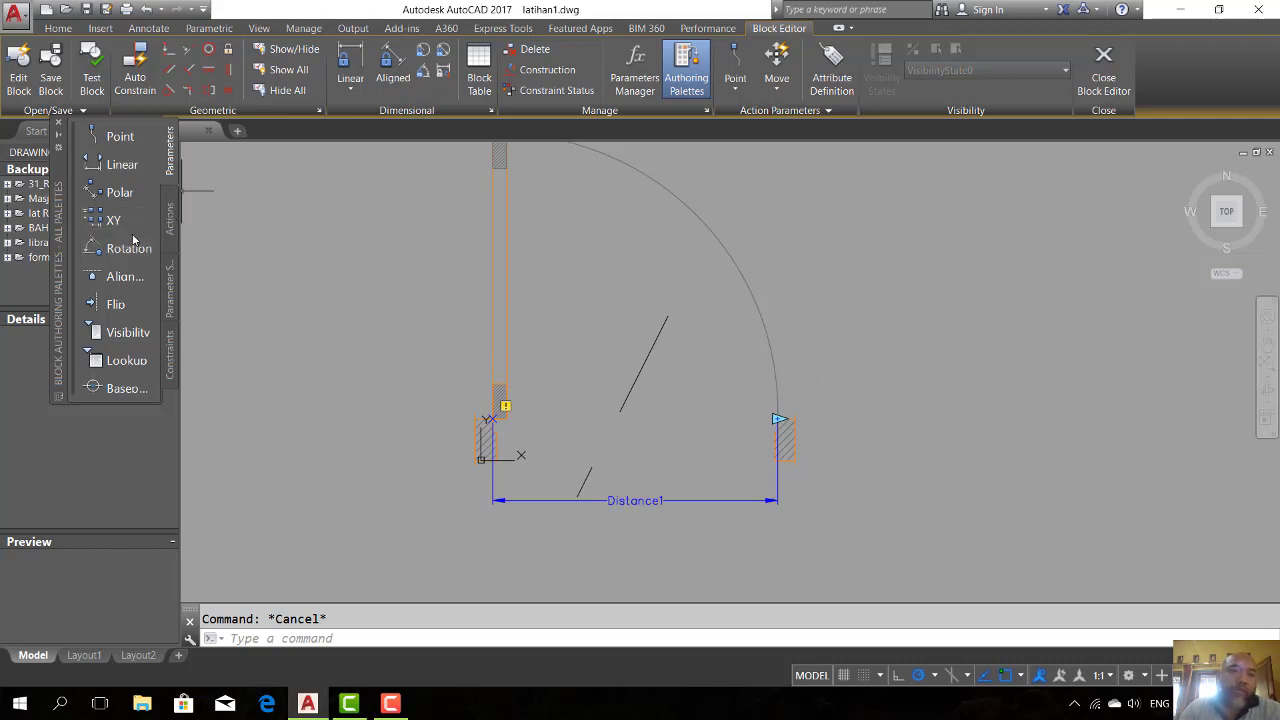
{"action": "left_click", "coordinate": [168, 222]}
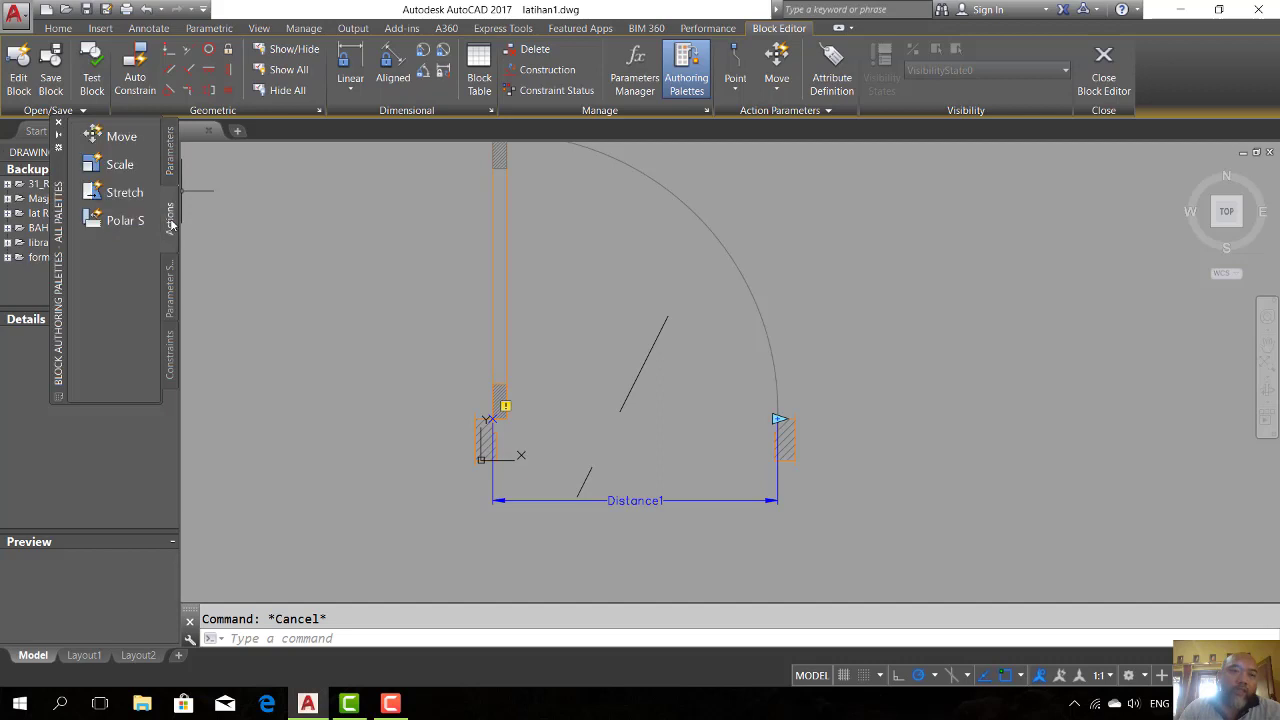
{"action": "left_click", "coordinate": [121, 196]}
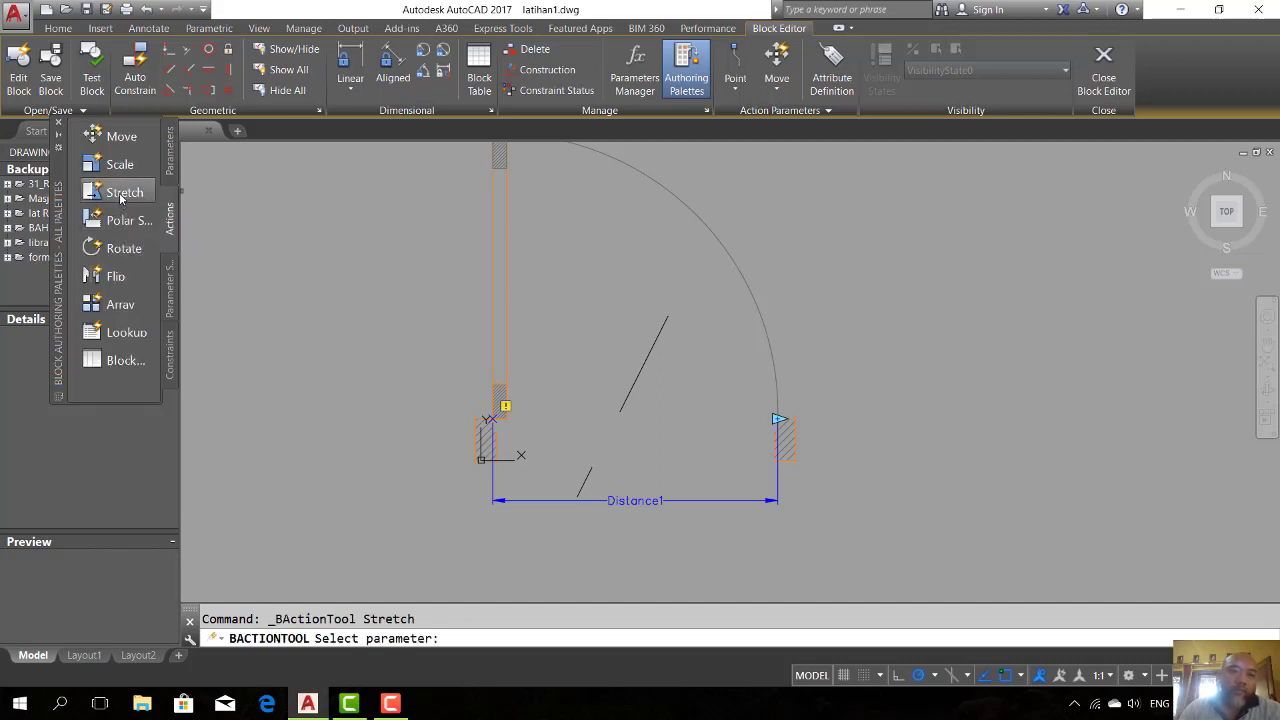
{"action": "left_click", "coordinate": [652, 500]}
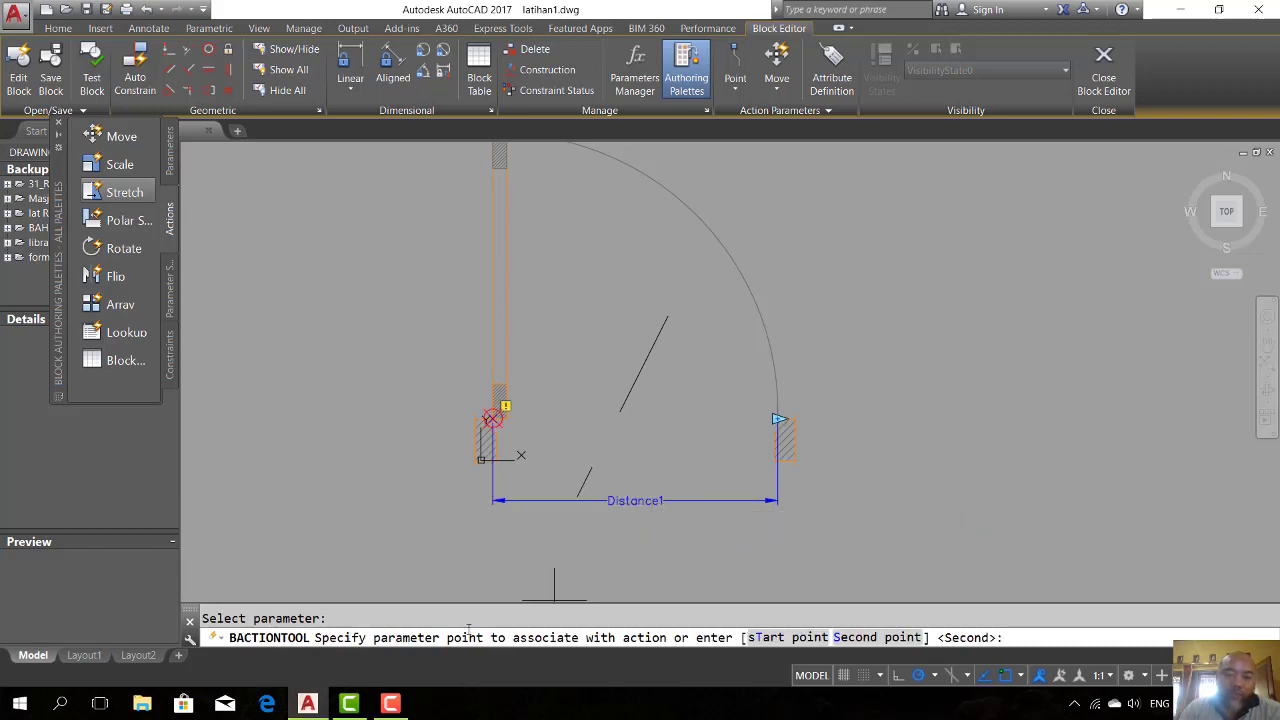
{"action": "left_click", "coordinate": [778, 418]}
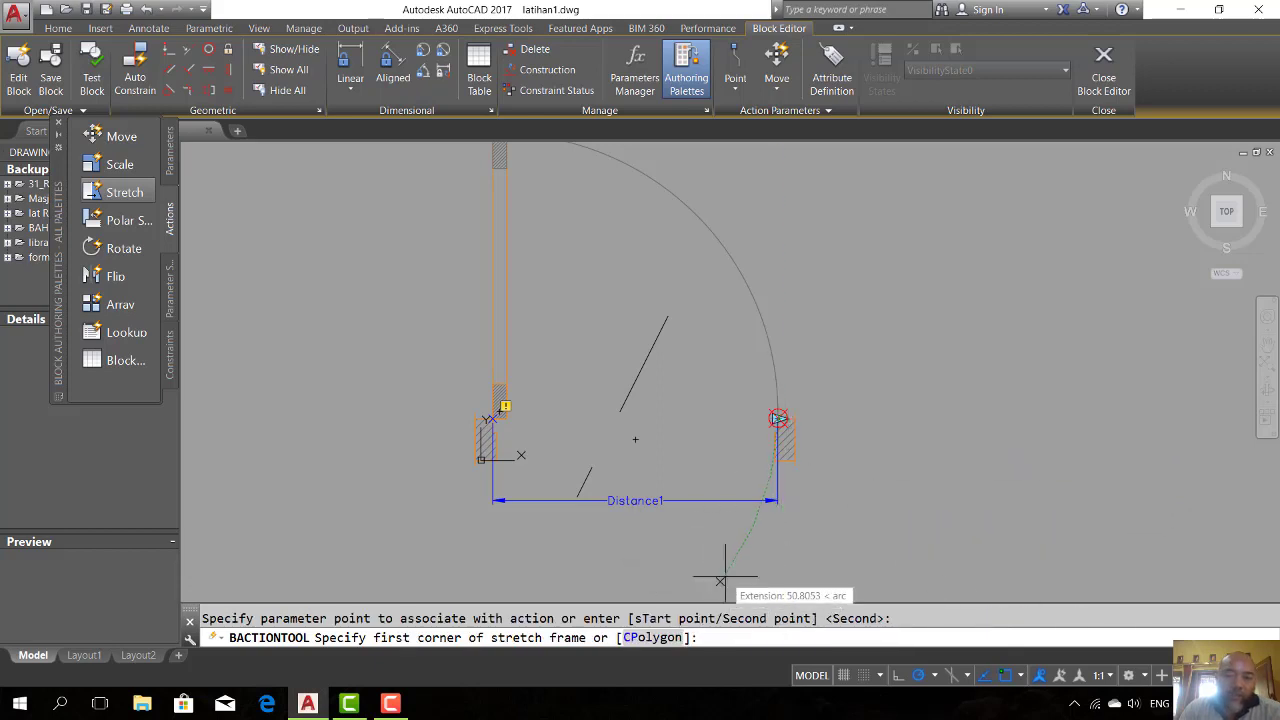
{"action": "left_click", "coordinate": [835, 529]}
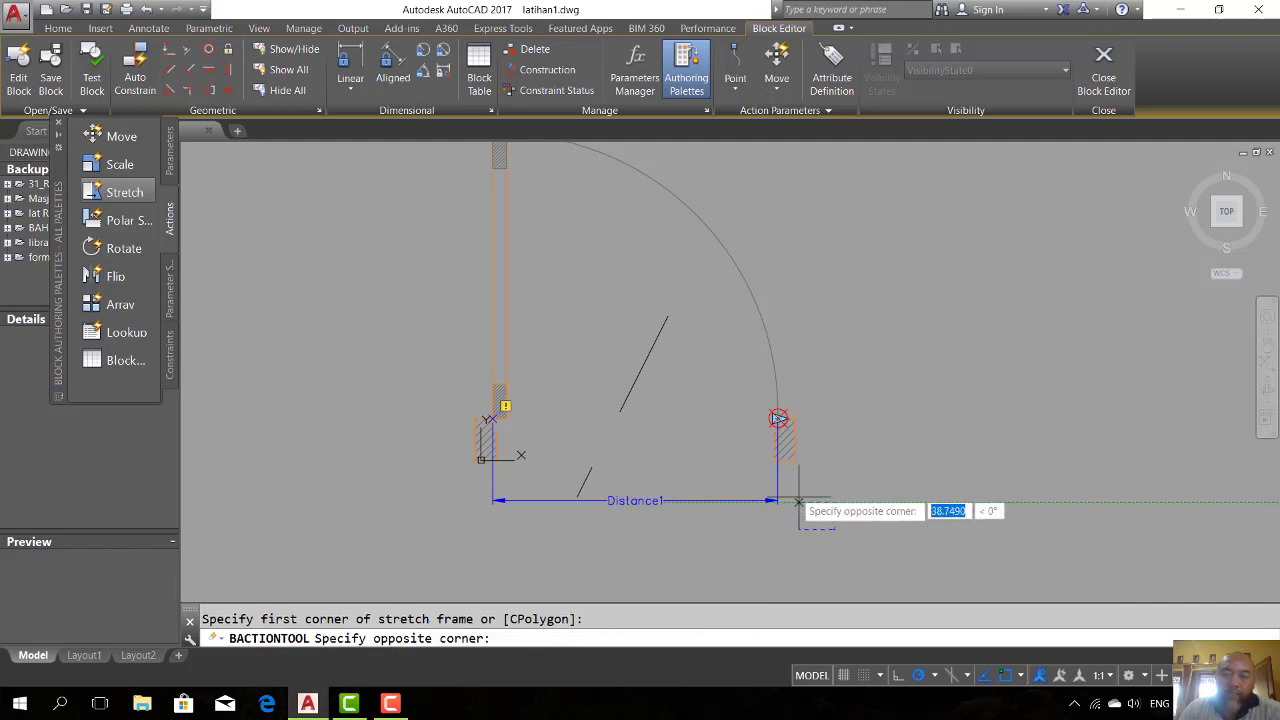
{"action": "left_click", "coordinate": [736, 376]}
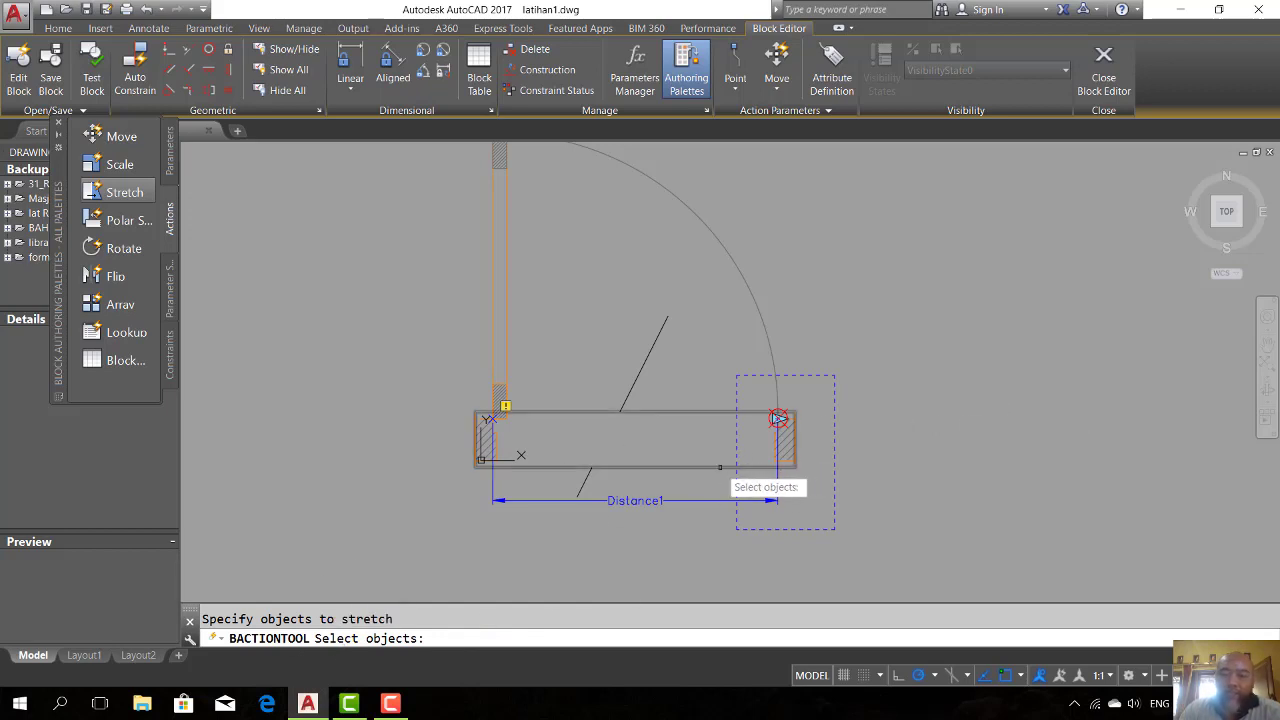
Step: Assign the wipeout mask and all objects of the jamb opposite the hinge to the Stretch action
{"action": "left_click", "coordinate": [731, 451]}
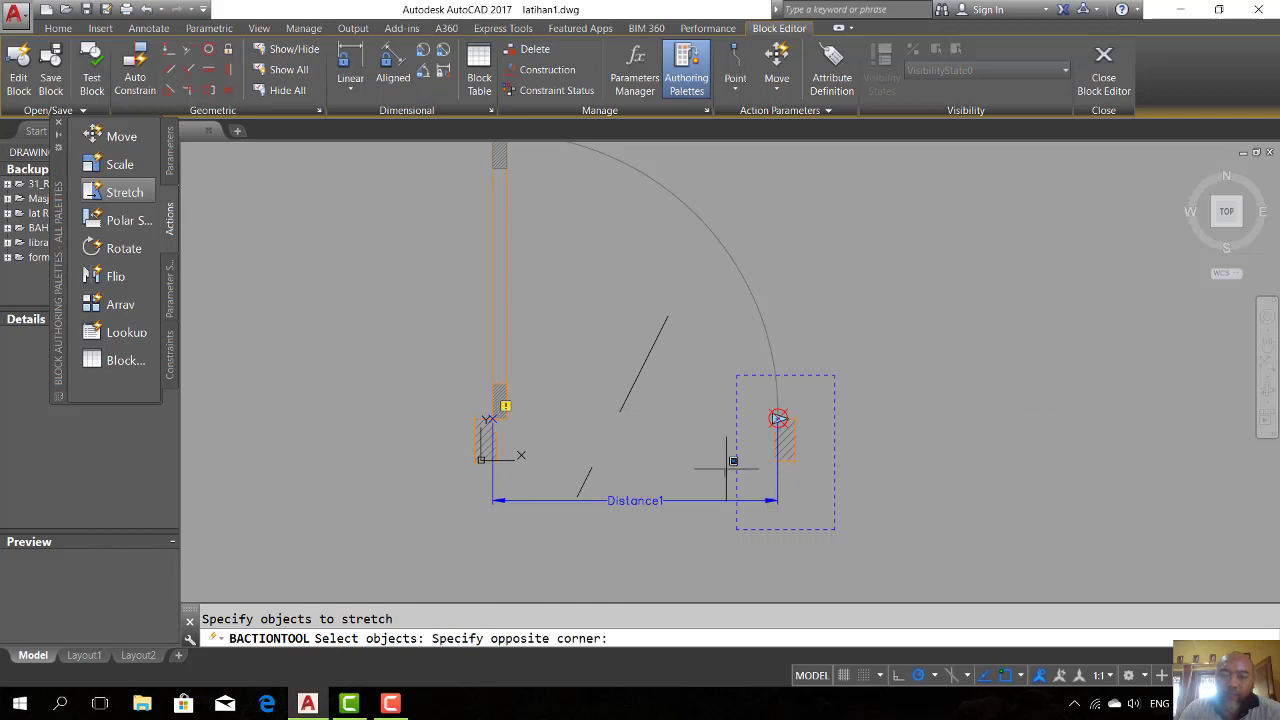
{"action": "left_click", "coordinate": [712, 458]}
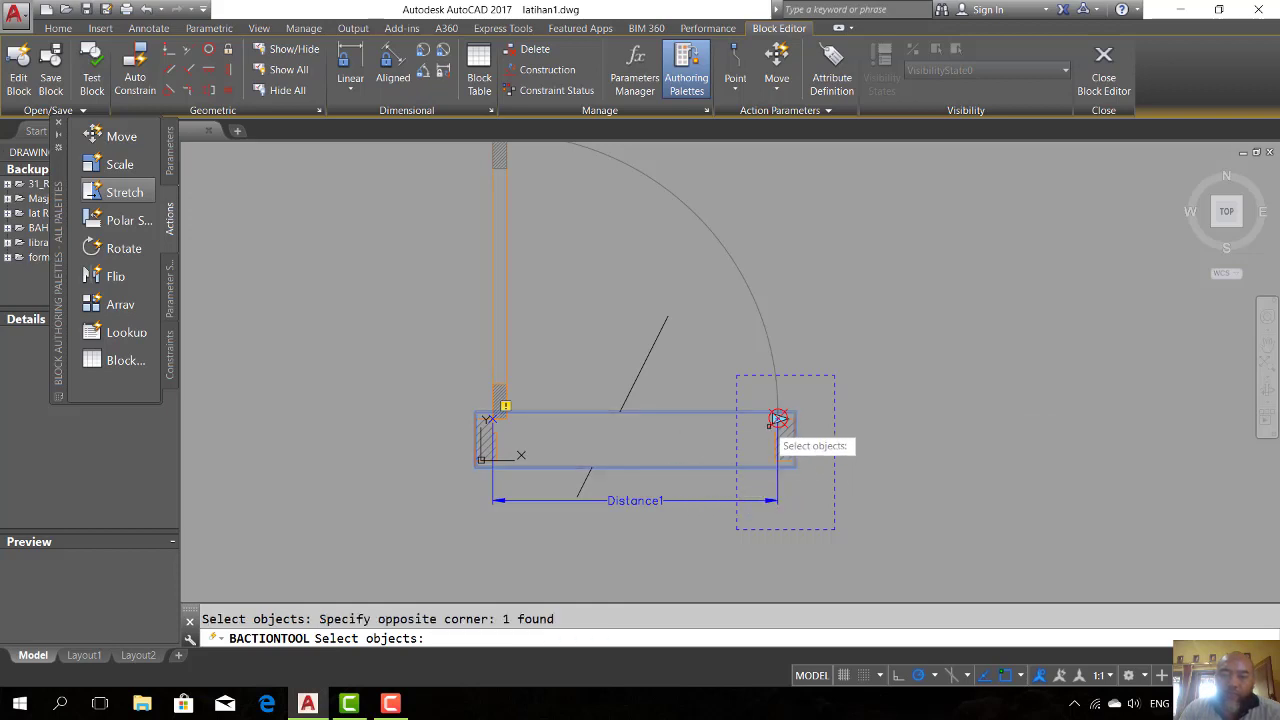
{"action": "left_click", "coordinate": [759, 395]}
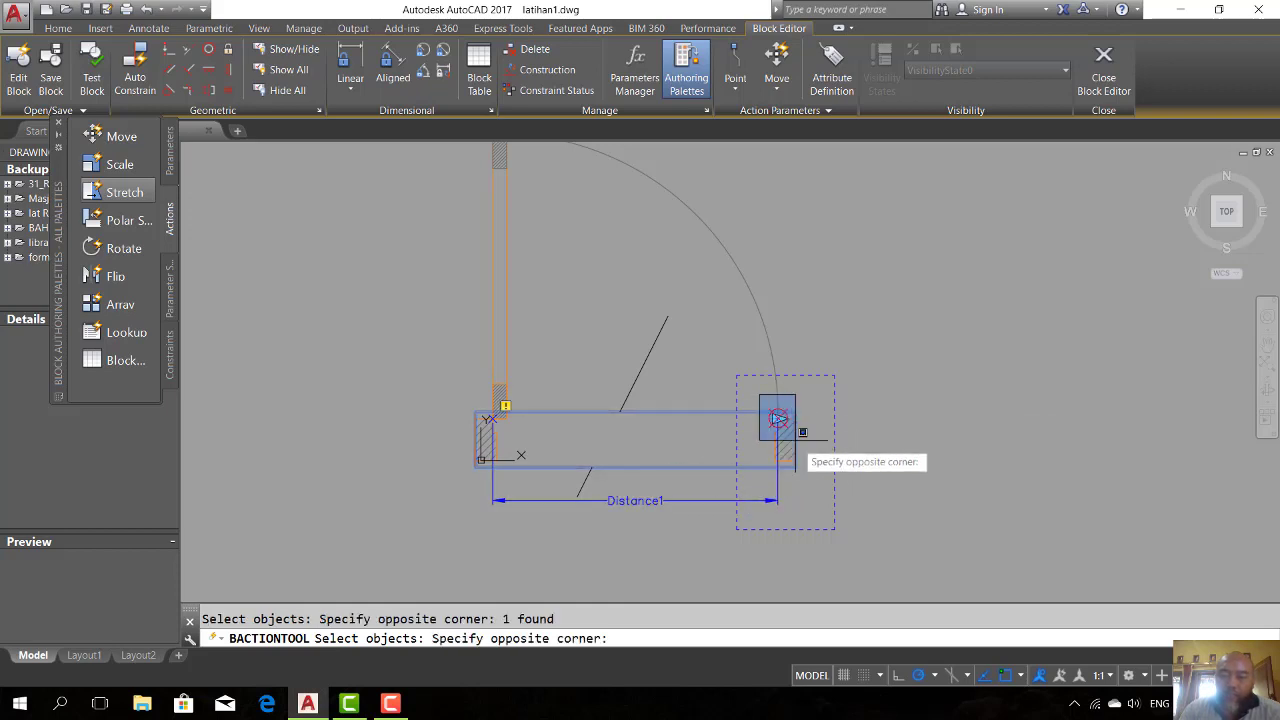
{"action": "left_click", "coordinate": [818, 480]}
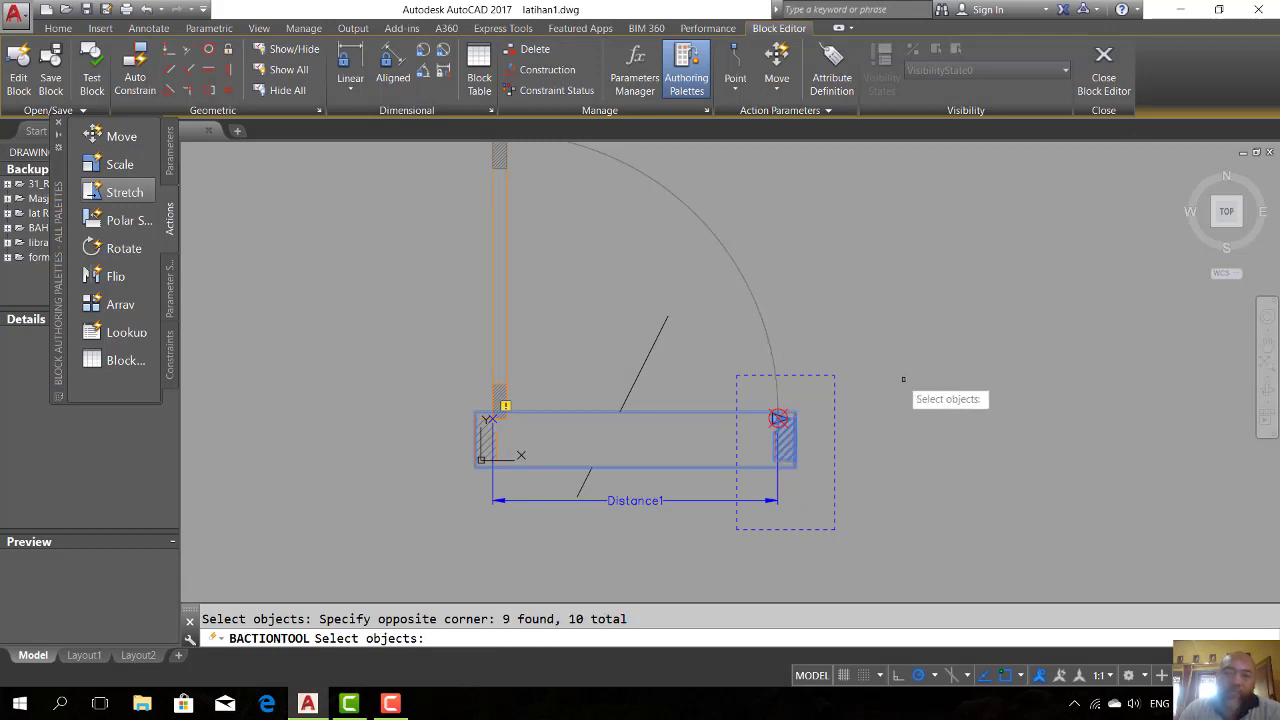
{"action": "key", "text": "Return"}
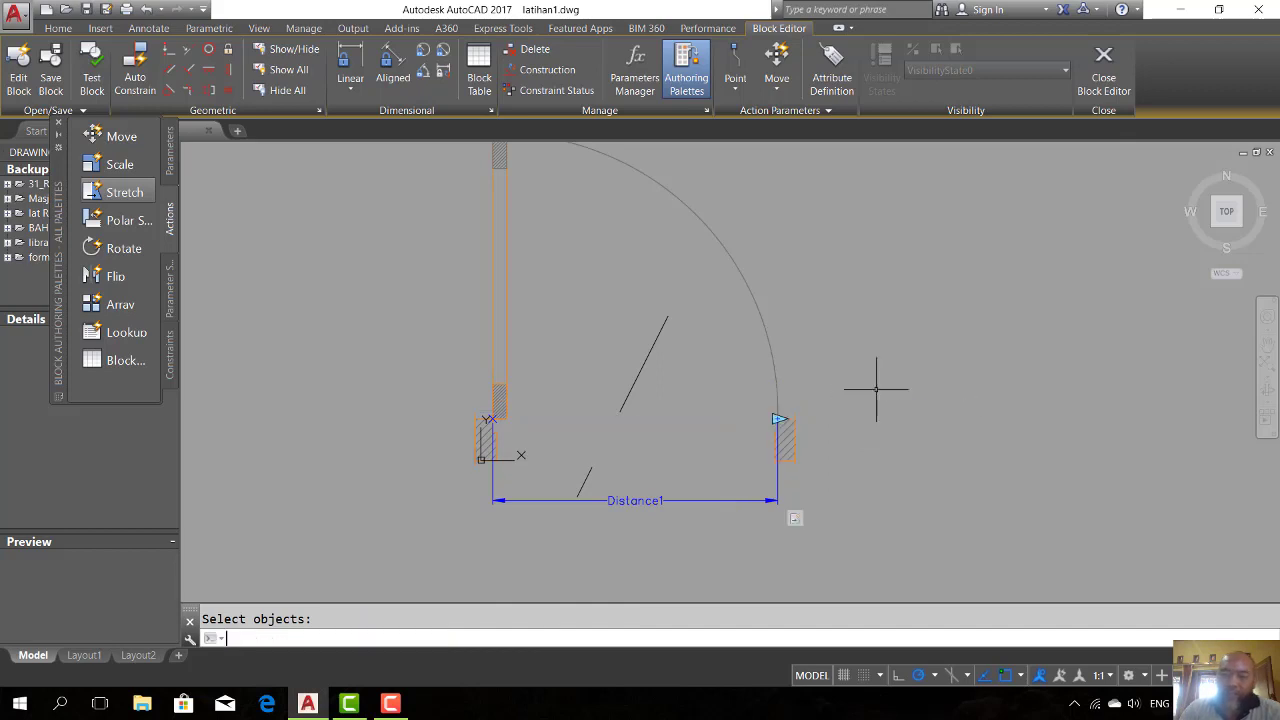
Step: Test the block by stretching its width grip outward, undo the trial, and return to the block editor
{"action": "left_click", "coordinate": [98, 78]}
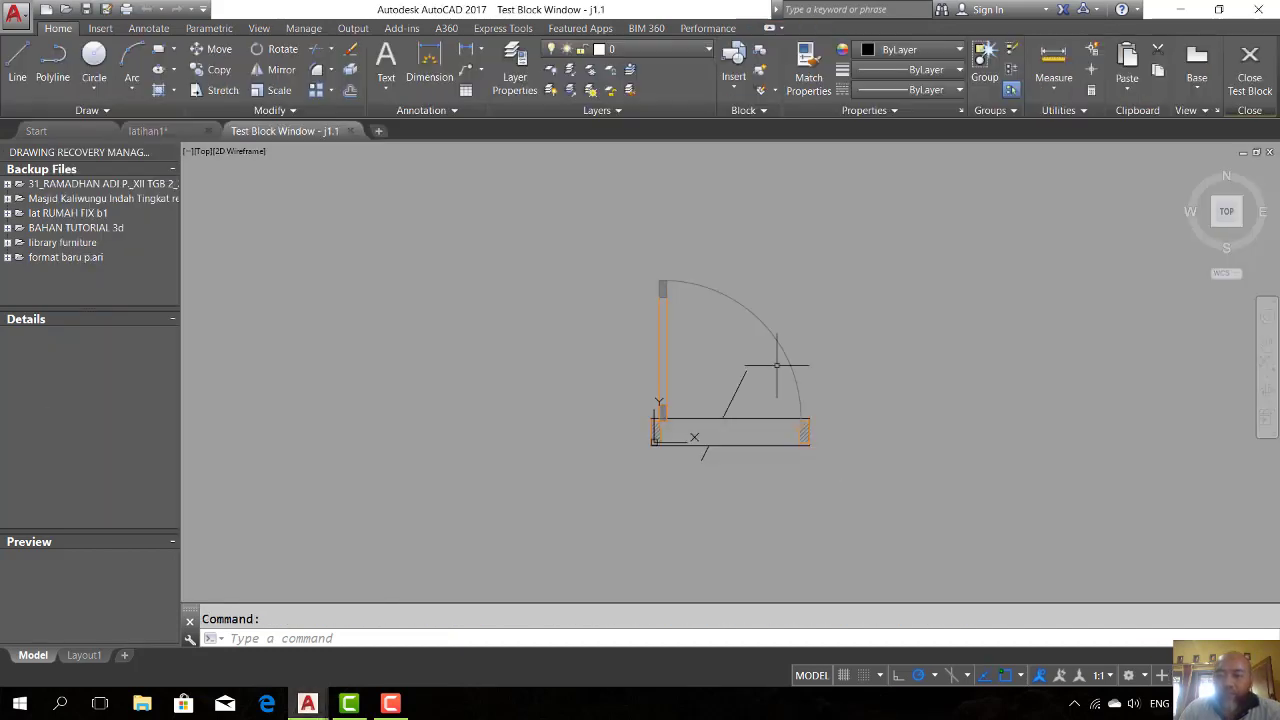
{"action": "left_click", "coordinate": [790, 365]}
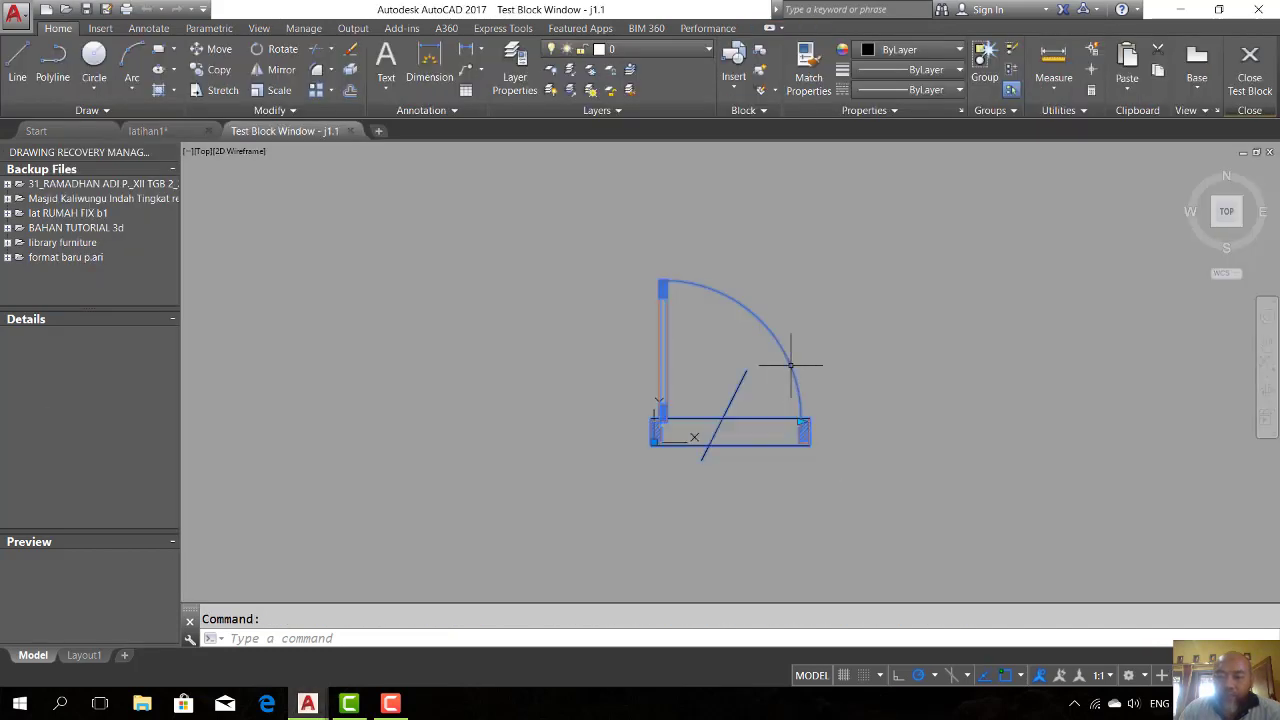
{"action": "left_click", "coordinate": [800, 421]}
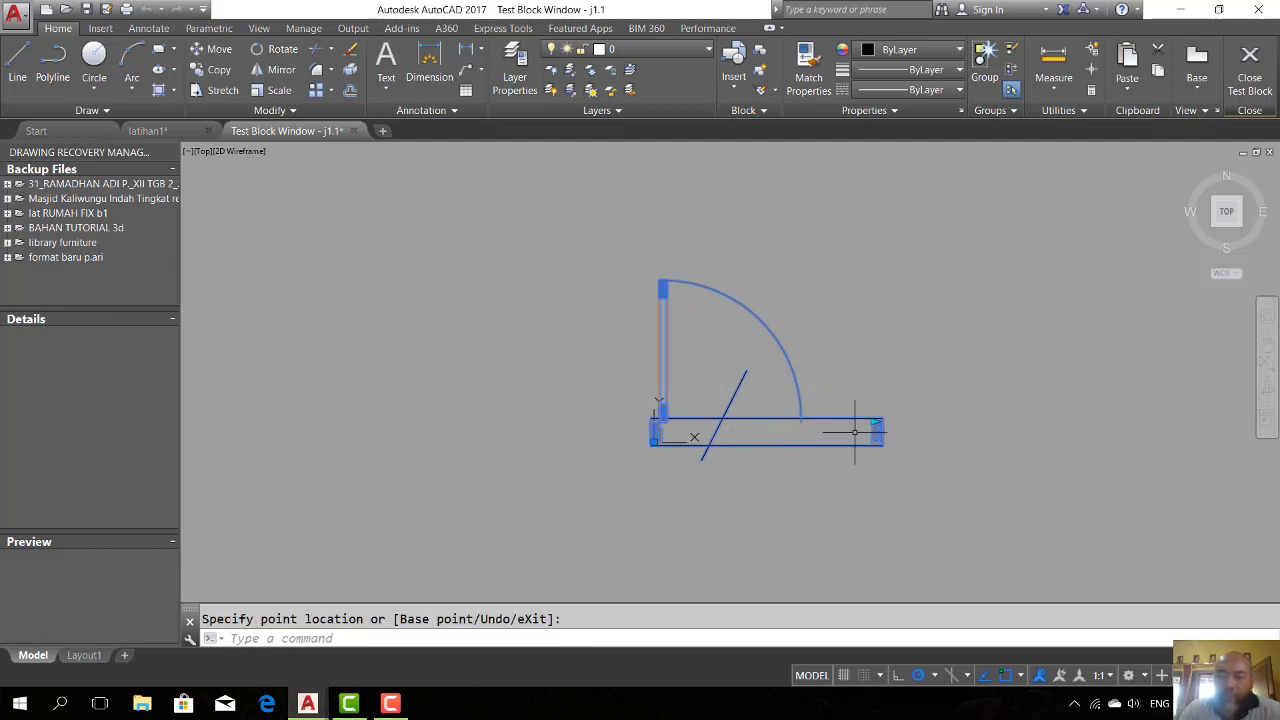
{"action": "scroll", "coordinate": [855, 432], "scroll_direction": "up", "scroll_amount": 4}
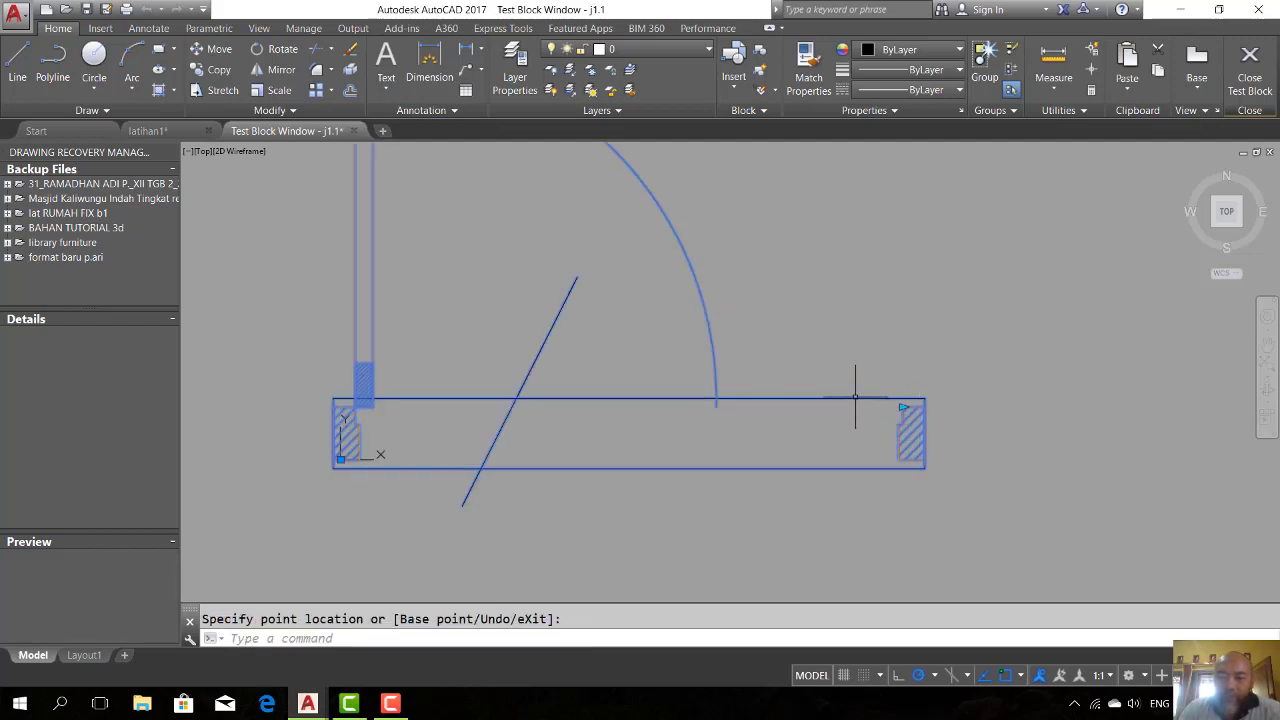
{"action": "key", "text": "ctrl+z"}
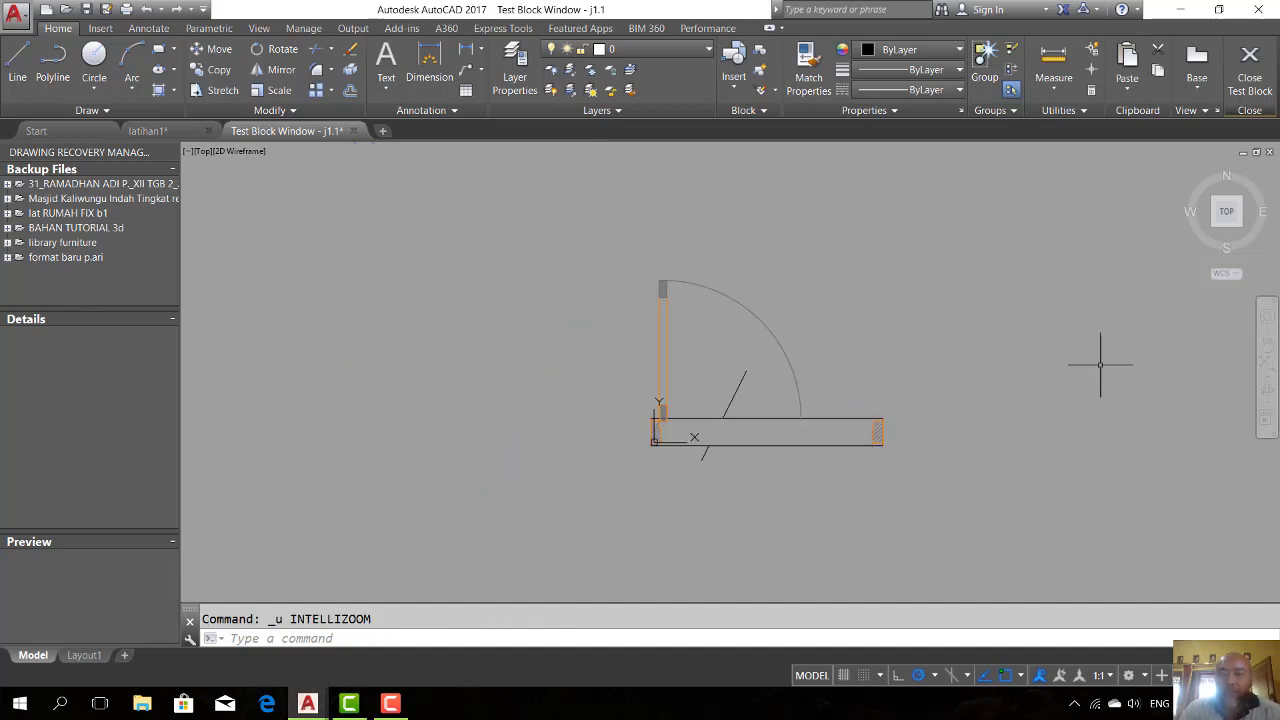
{"action": "left_click", "coordinate": [1258, 80]}
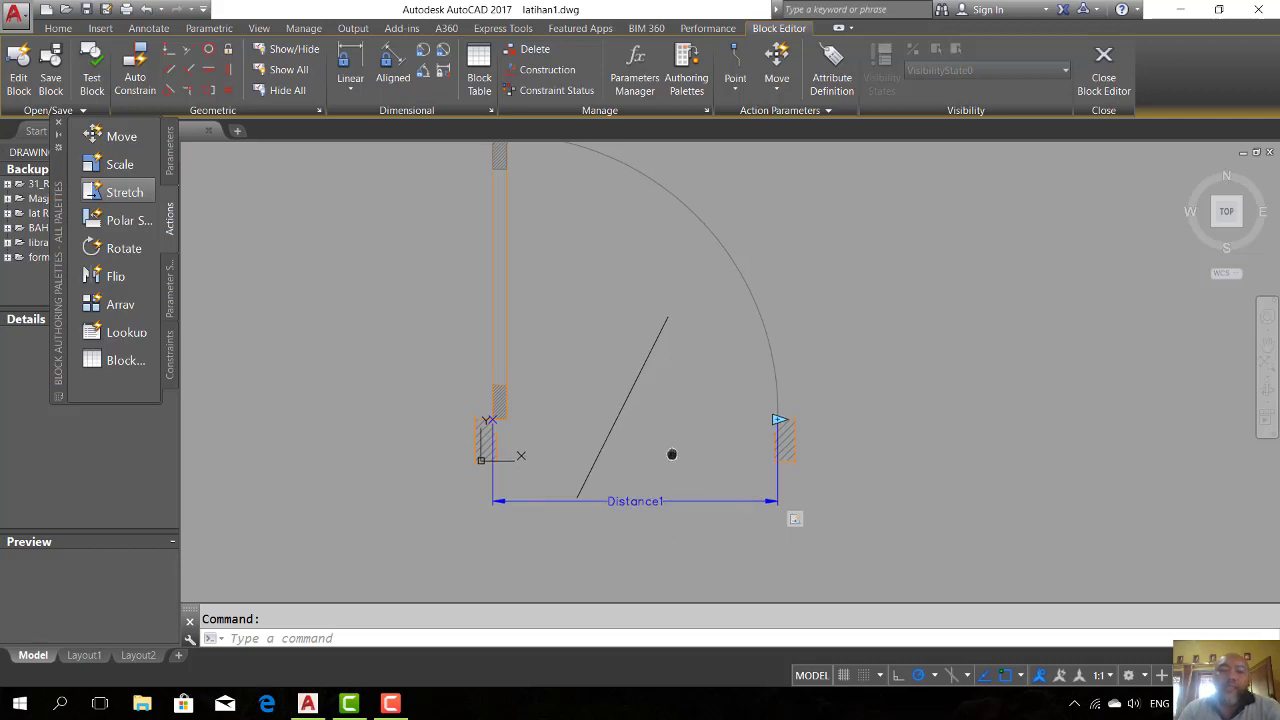
{"action": "middle_click_drag", "start_coordinate": [670, 451], "coordinate": [697, 480]}
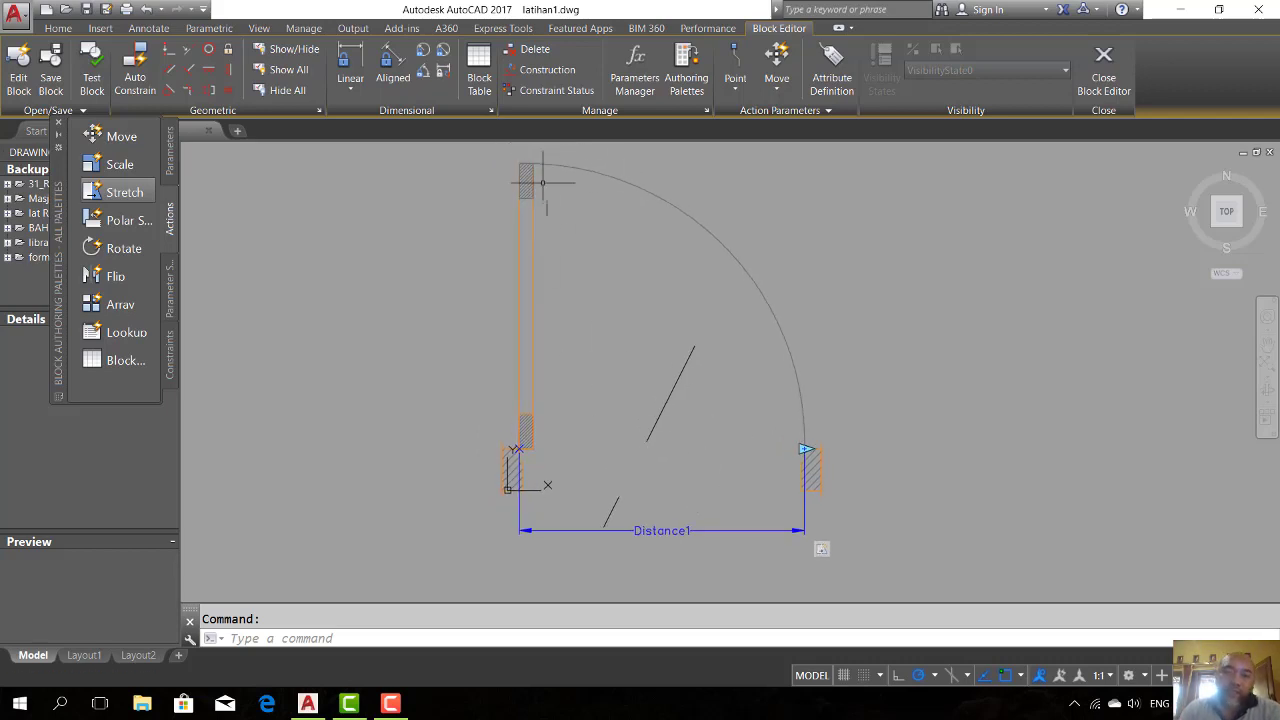
{"action": "scroll", "coordinate": [534, 238], "scroll_direction": "down", "scroll_amount": 2}
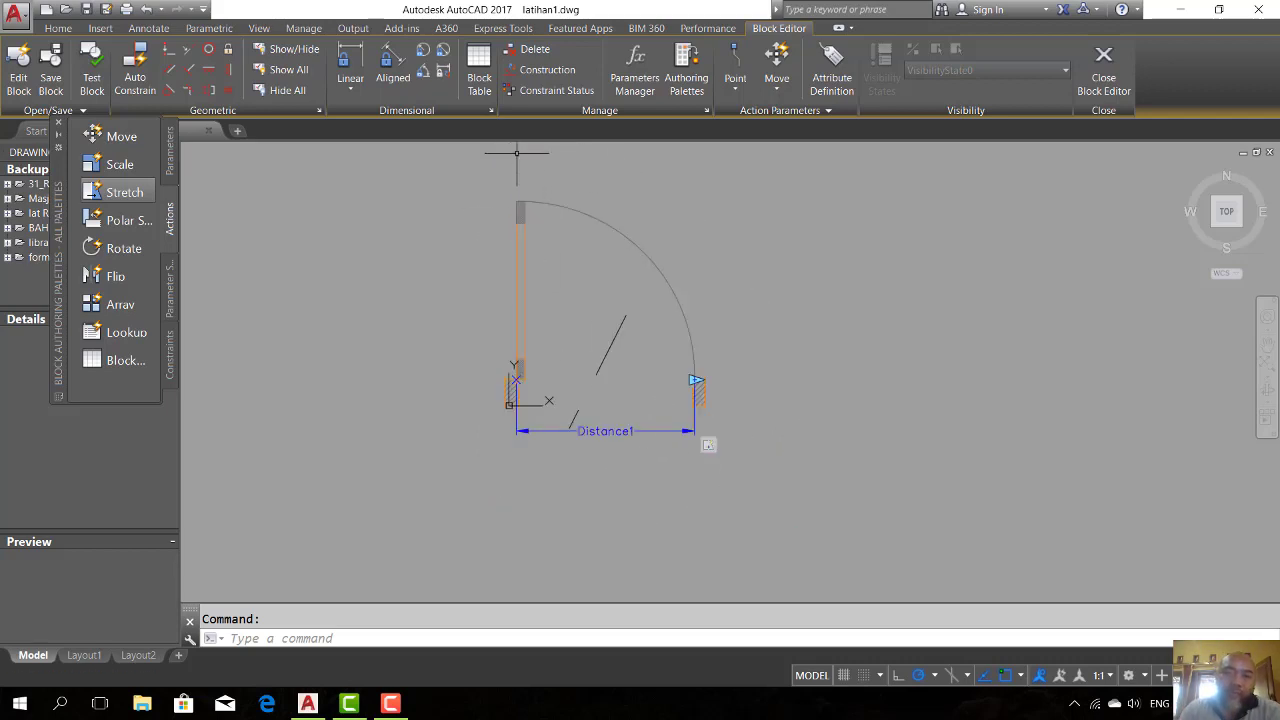
Step: Add a second Stretch action to the Distance1 parameter's second point, with a stretch frame around the free end of the door leaf
{"action": "left_click", "coordinate": [130, 192]}
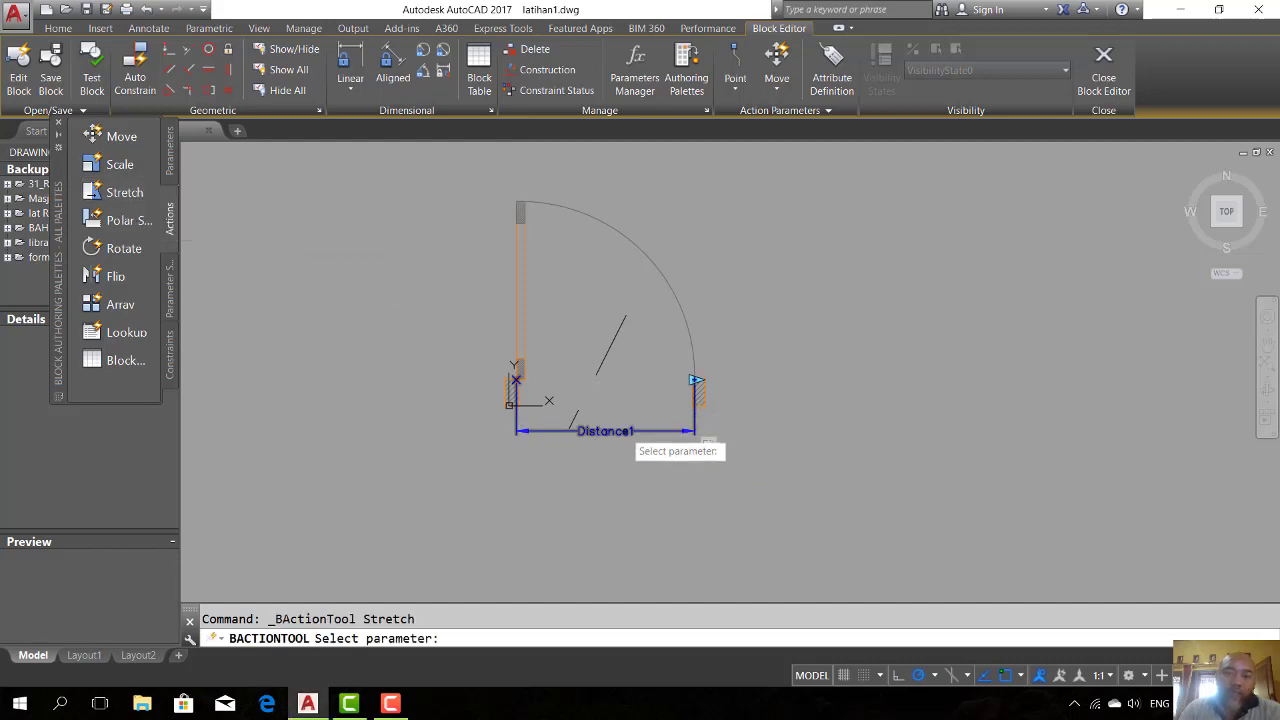
{"action": "left_click", "coordinate": [626, 431]}
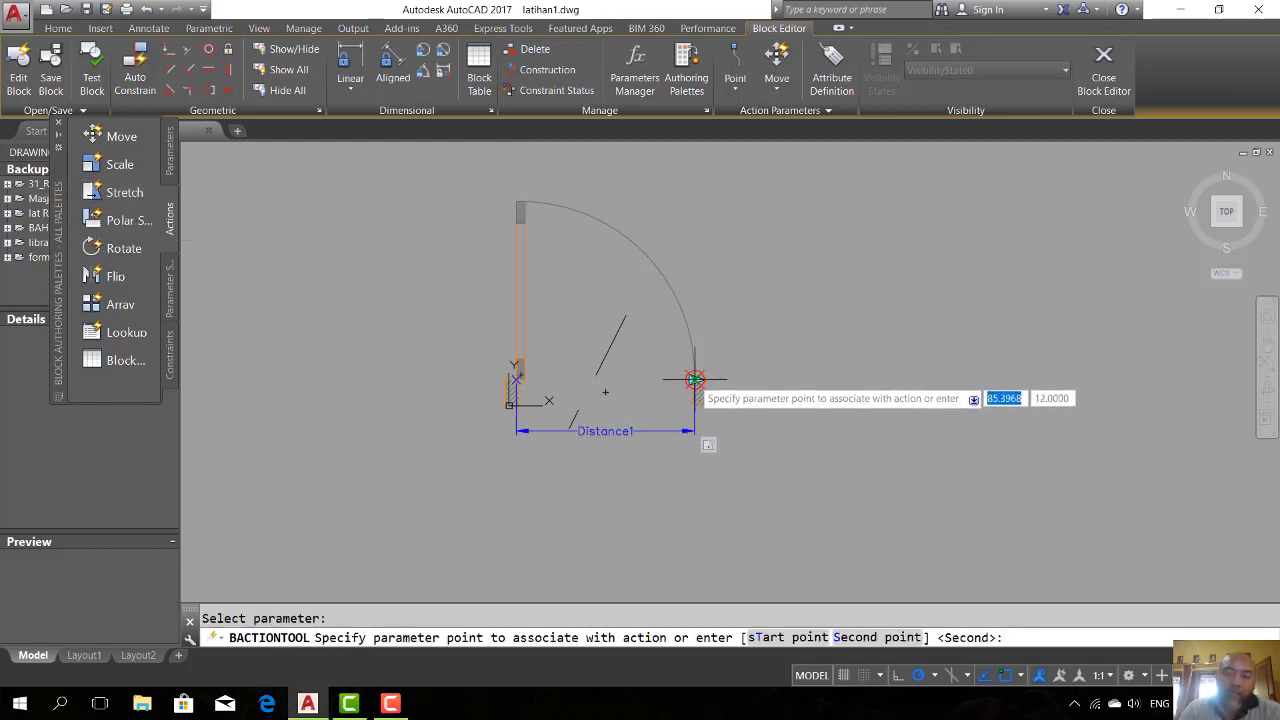
{"action": "left_click", "coordinate": [695, 379]}
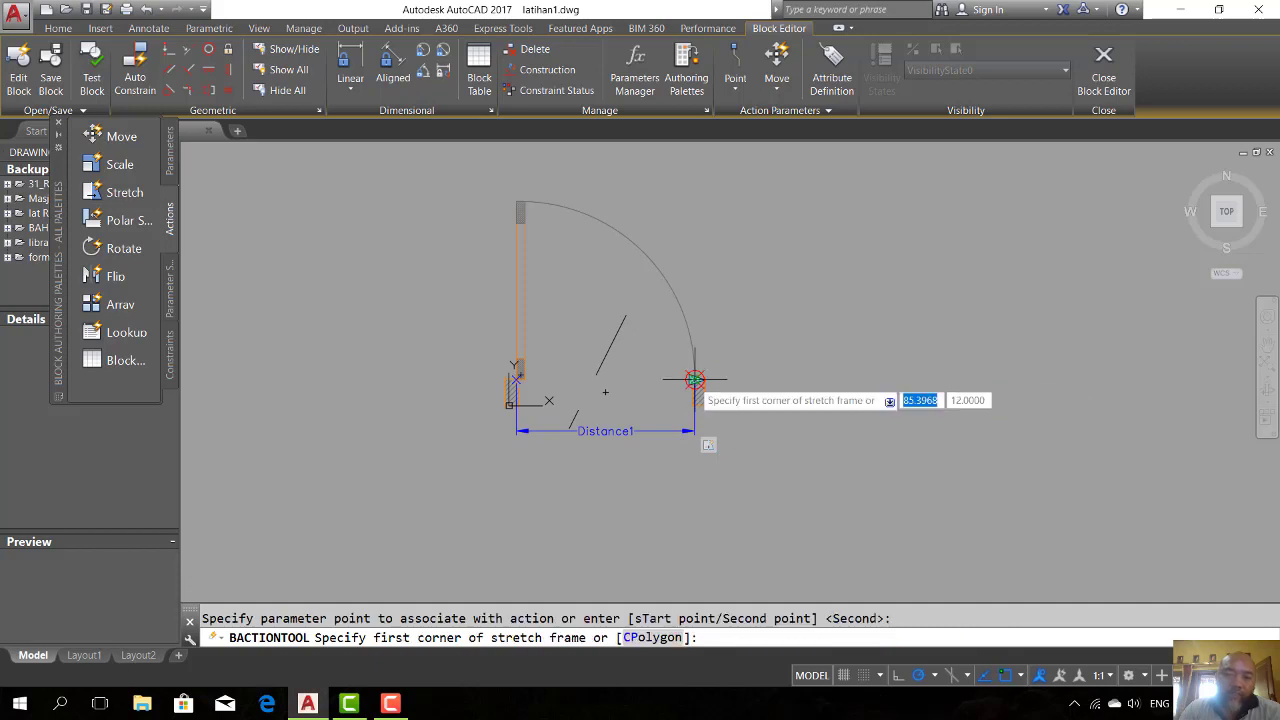
{"action": "middle_click_drag", "start_coordinate": [526, 298], "coordinate": [544, 351]}
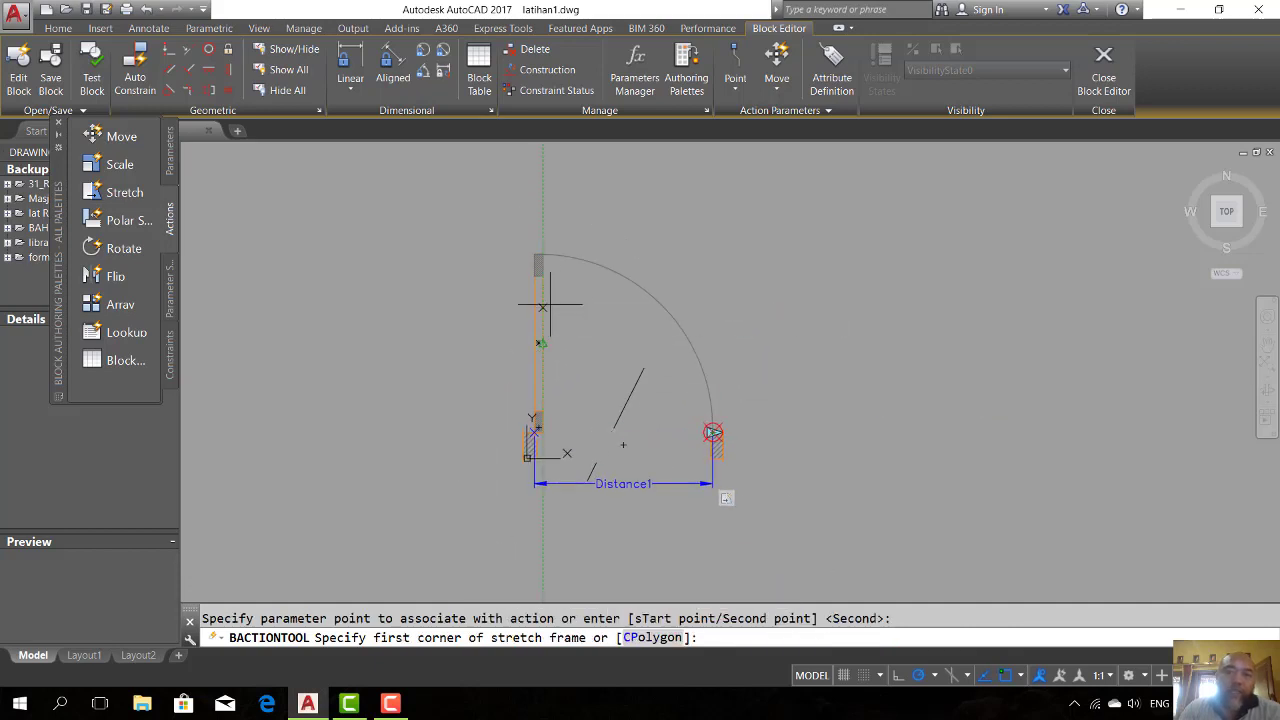
{"action": "left_click", "coordinate": [570, 300]}
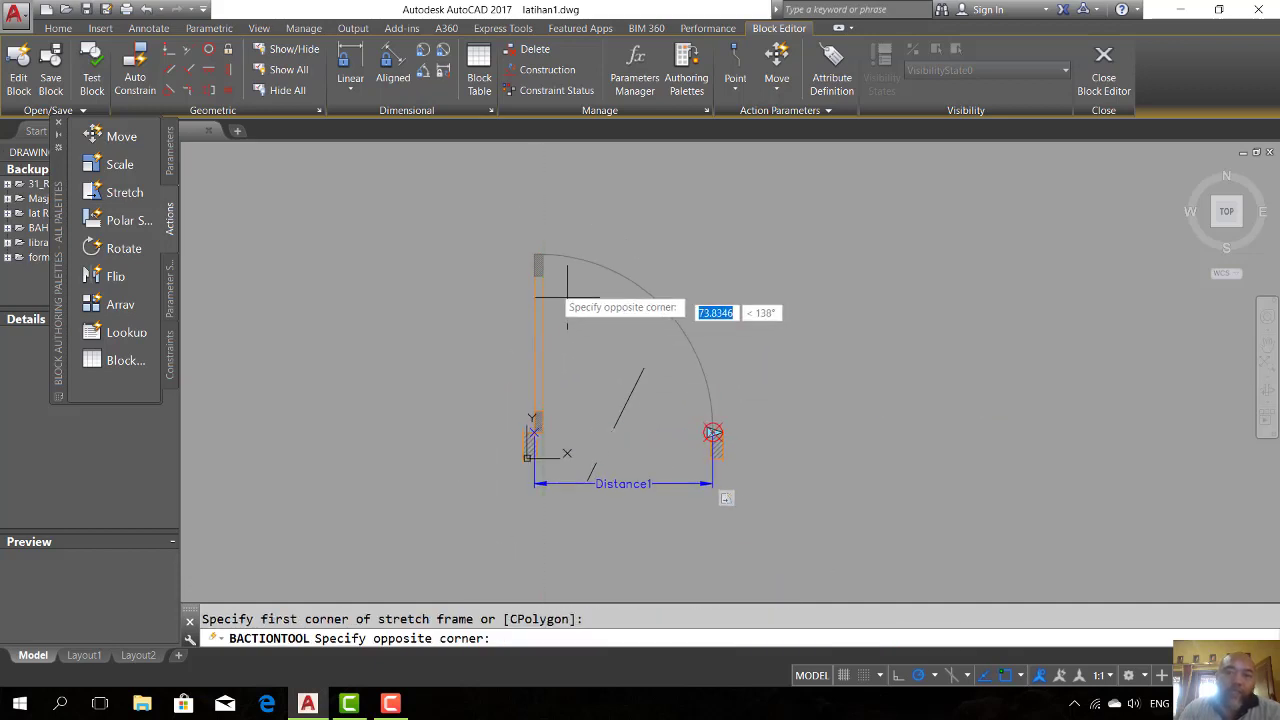
{"action": "left_click", "coordinate": [513, 221]}
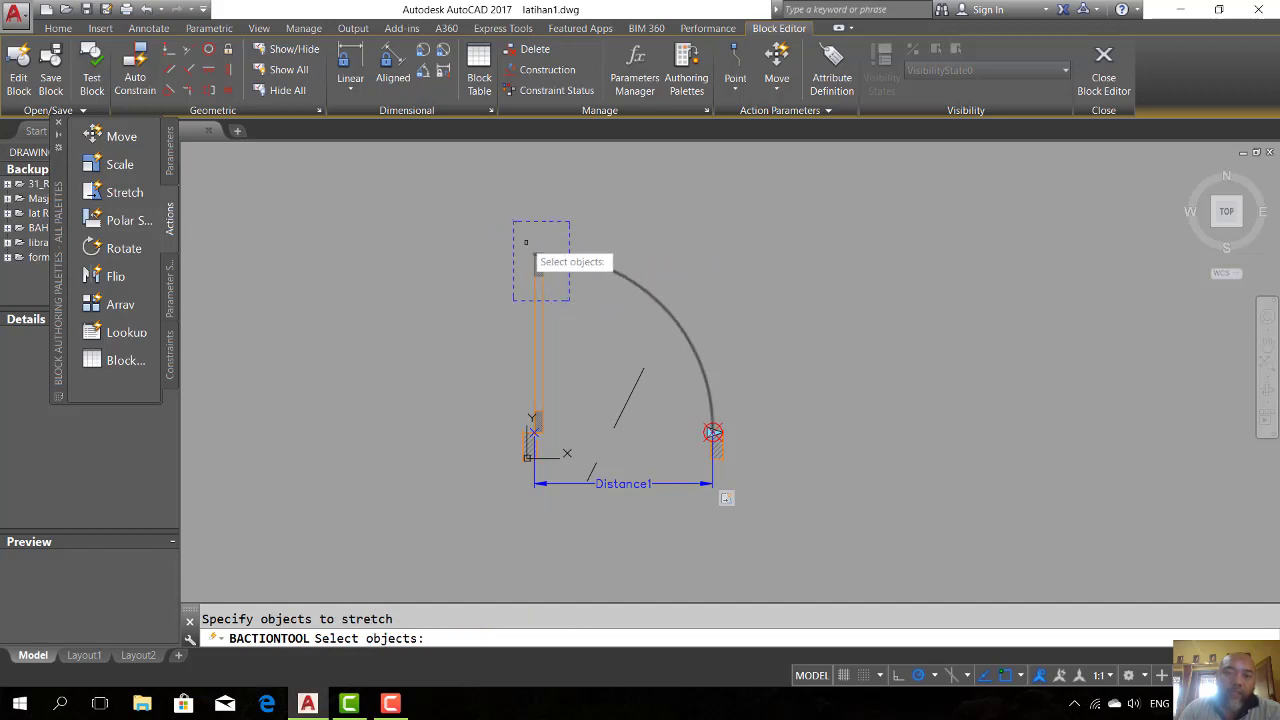
Step: Assign the door leaf's outline and the hatch at its free end to the new Stretch action
{"action": "scroll", "coordinate": [550, 280], "scroll_direction": "up", "scroll_amount": 4}
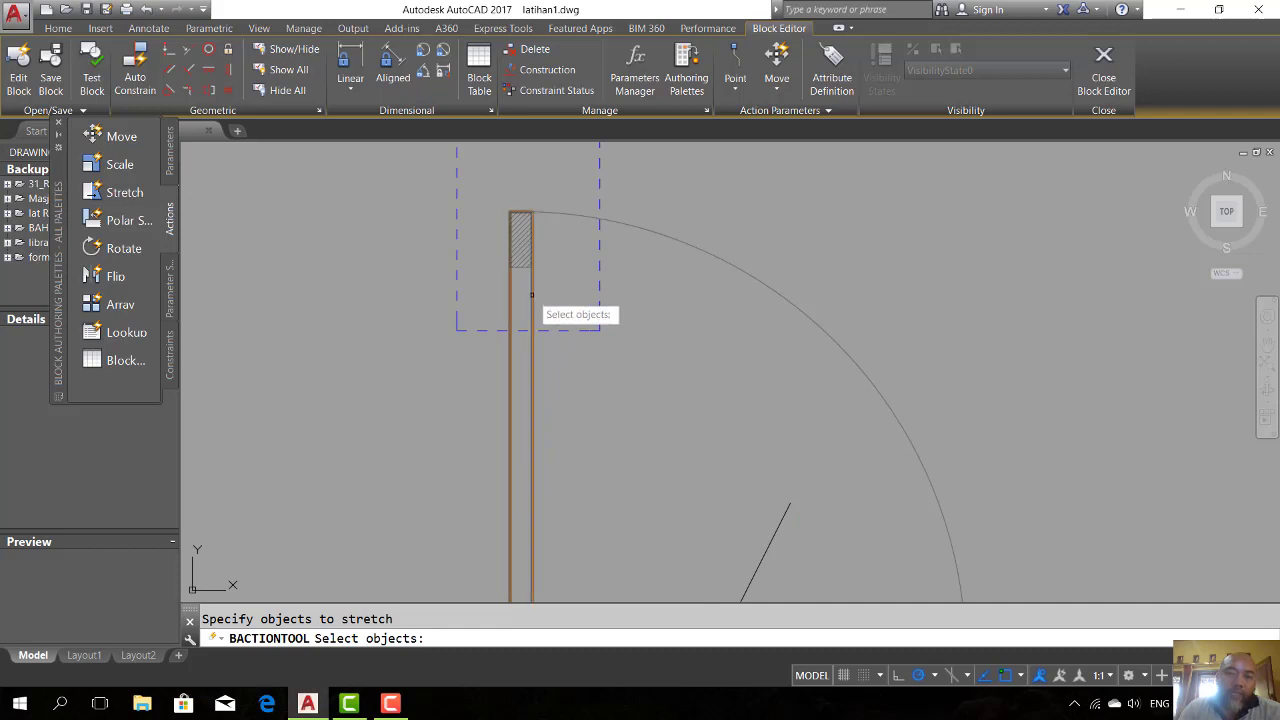
{"action": "left_click", "coordinate": [541, 298]}
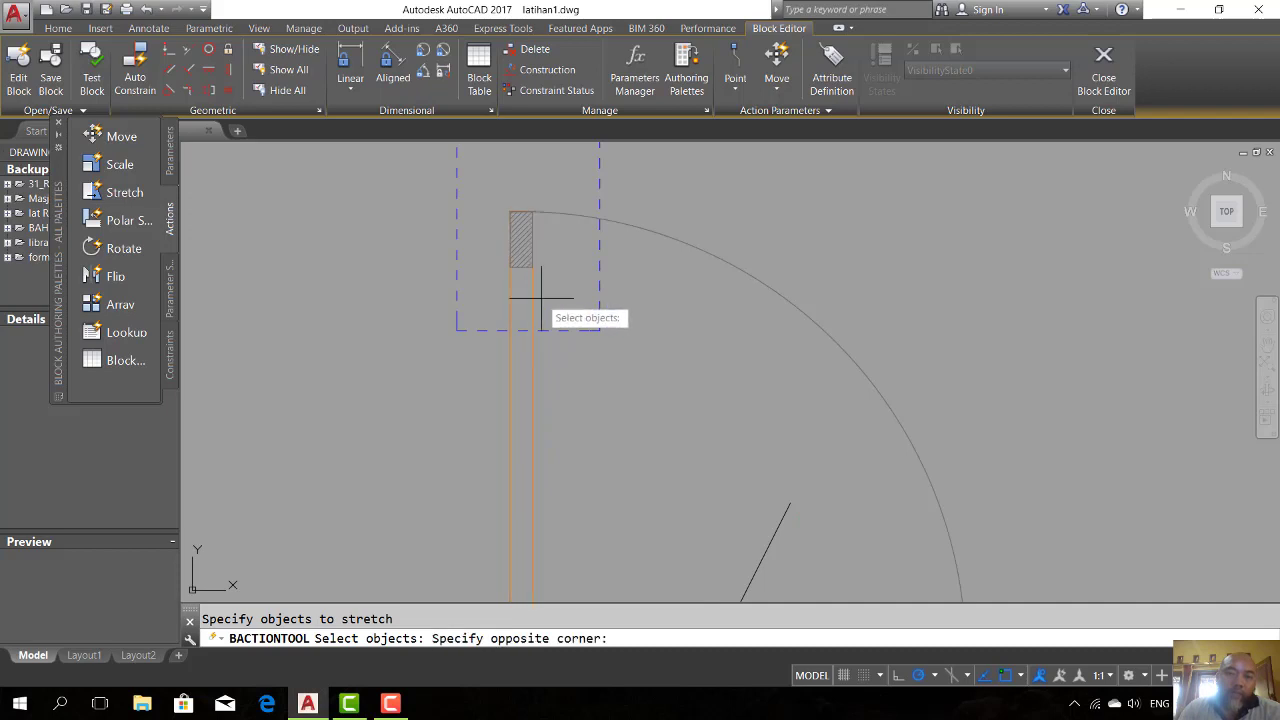
{"action": "left_click", "coordinate": [497, 230]}
{"action": "scroll", "coordinate": [571, 312], "scroll_direction": "down", "scroll_amount": 2}
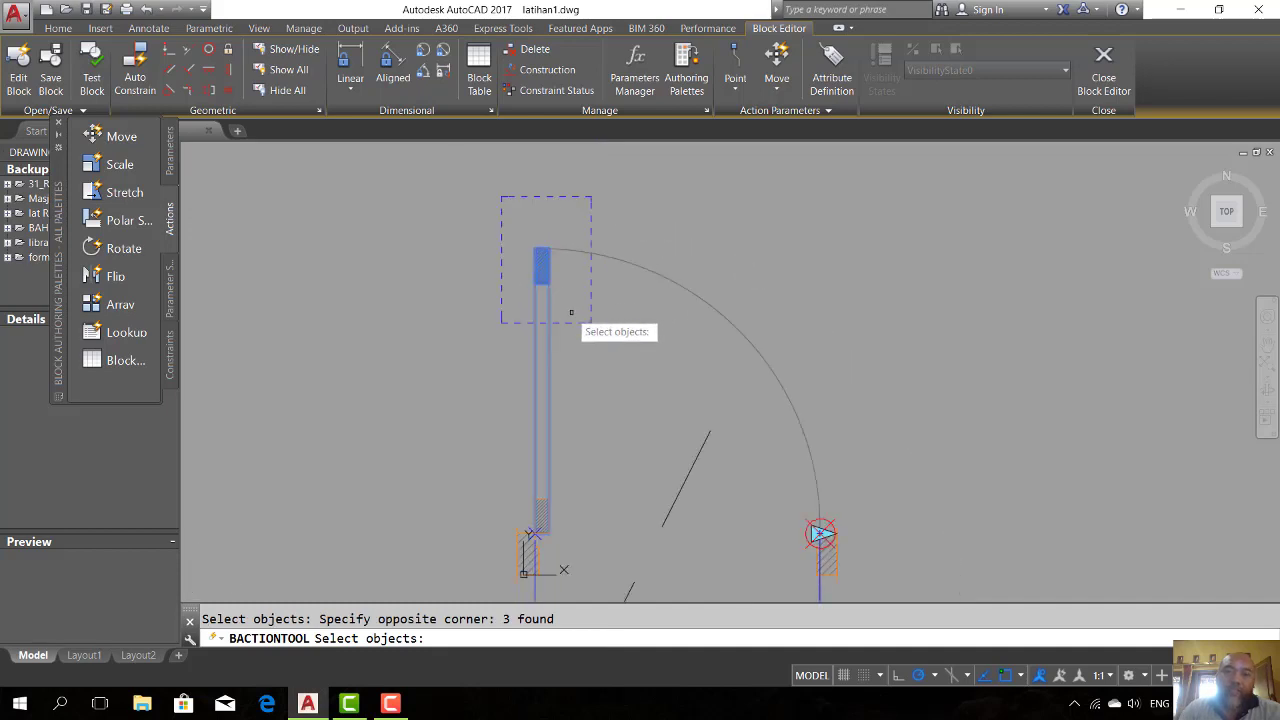
{"action": "key", "text": "Return"}
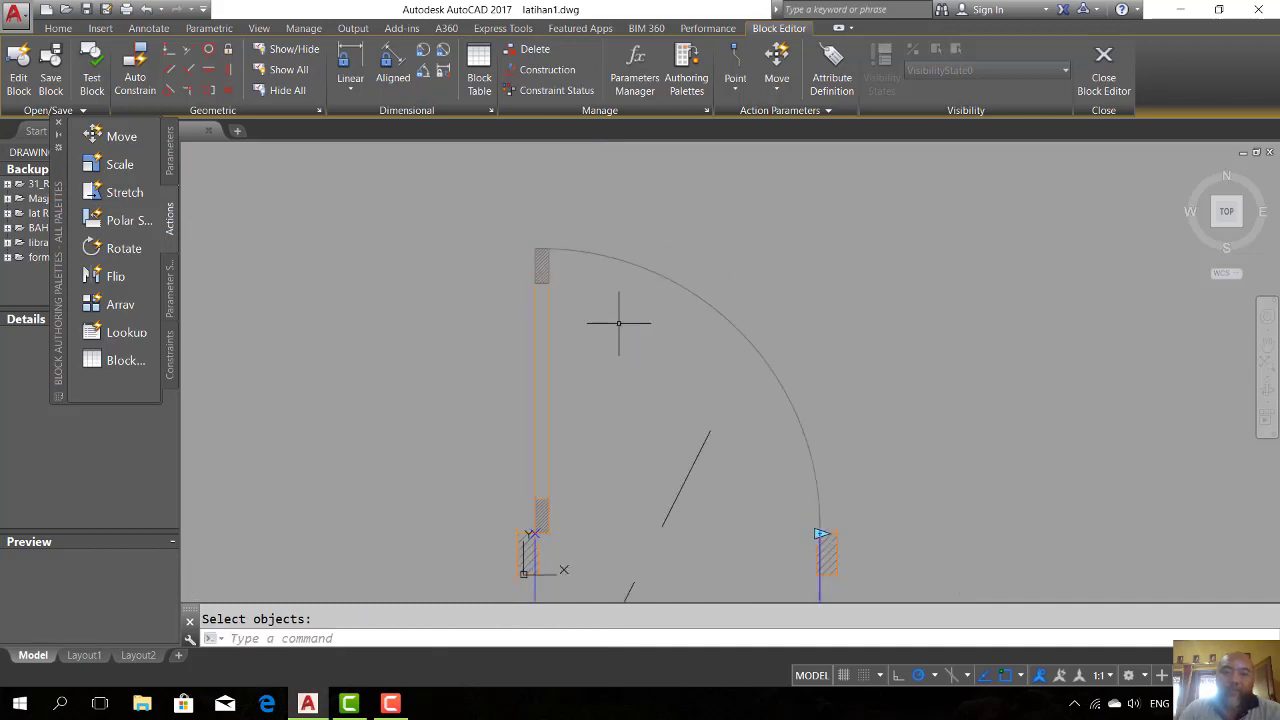
Step: Test how the door leaf follows the block's width grip when stretched outward, and return to the block editor
{"action": "left_click", "coordinate": [91, 77]}
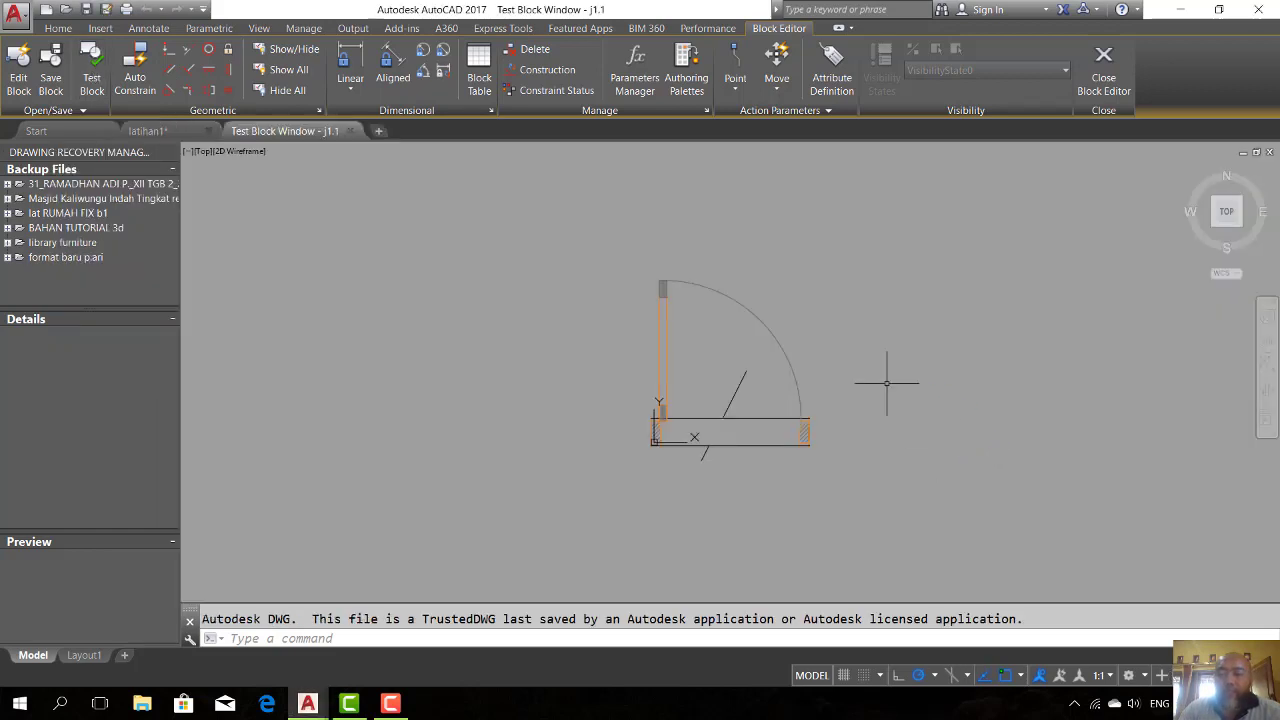
{"action": "left_click", "coordinate": [820, 432]}
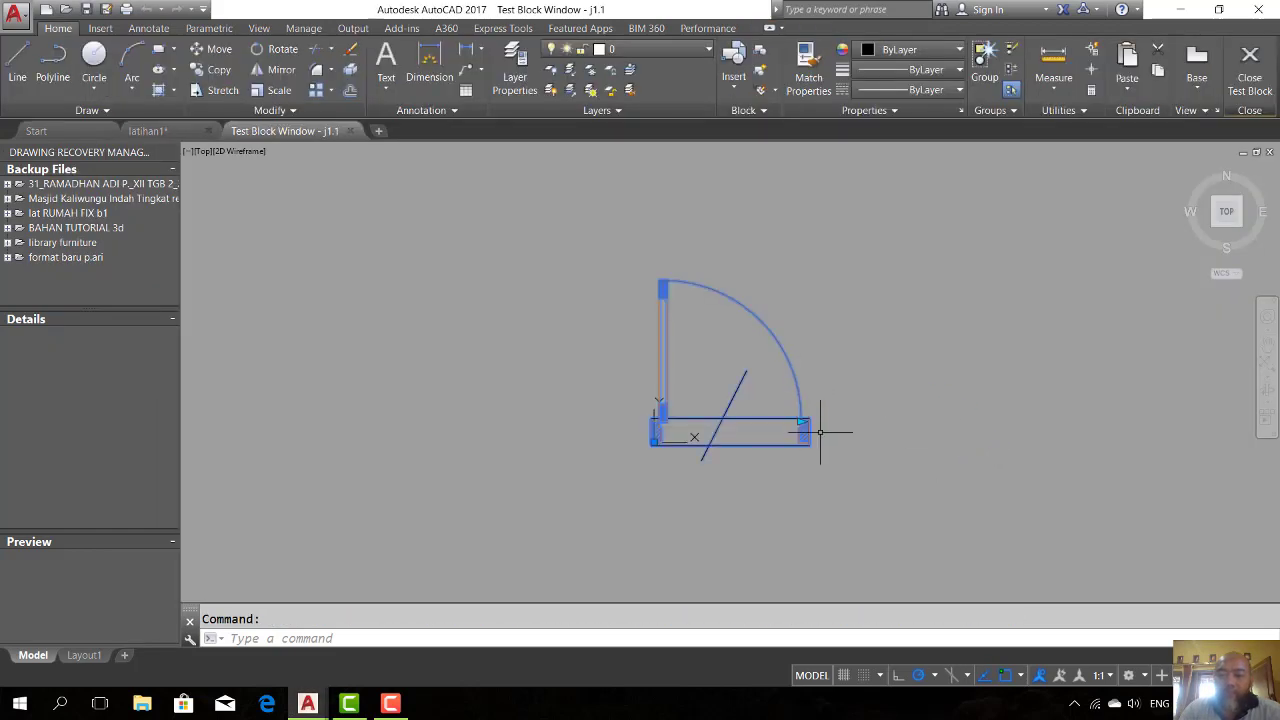
{"action": "left_click", "coordinate": [801, 421]}
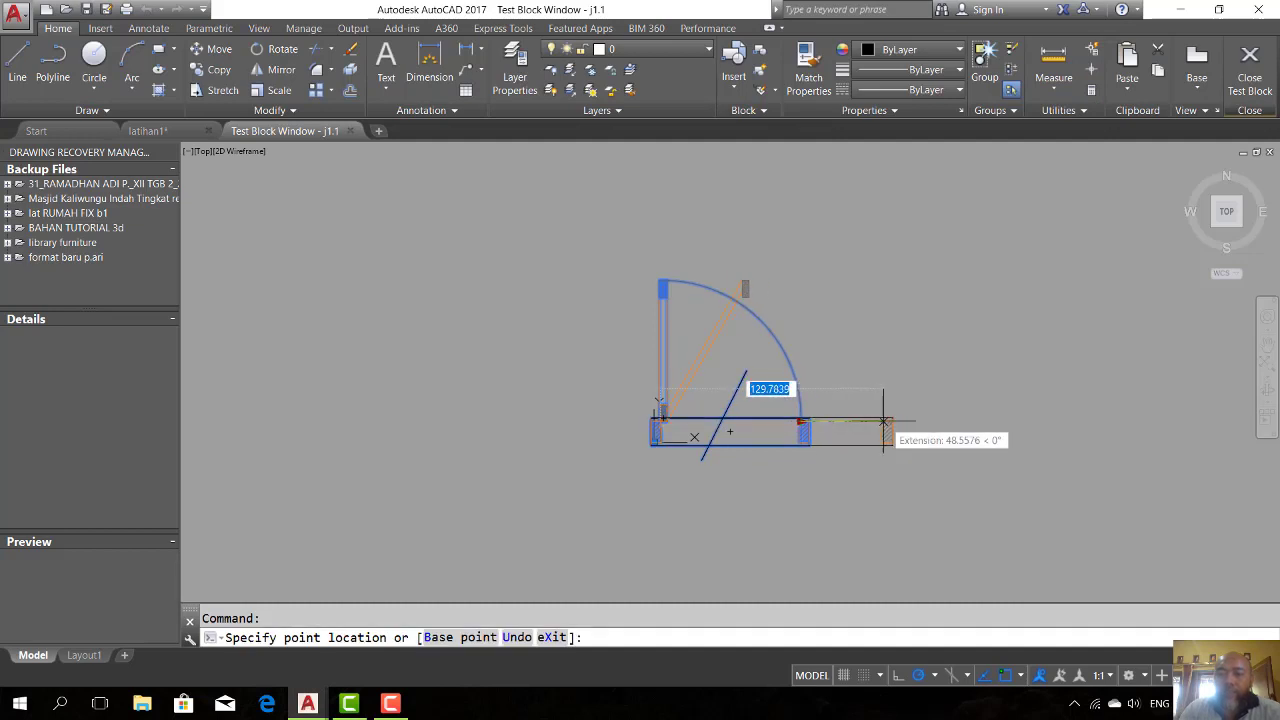
{"action": "left_click", "coordinate": [934, 425]}
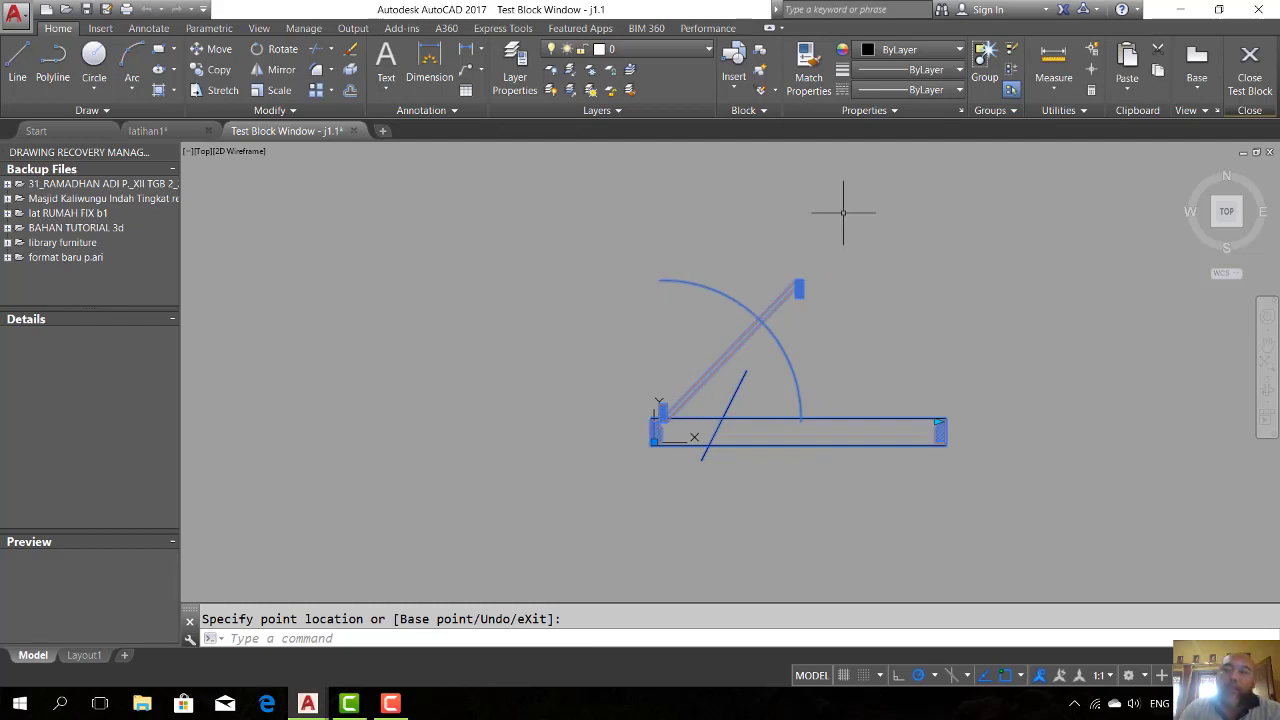
{"action": "left_click", "coordinate": [1249, 65]}
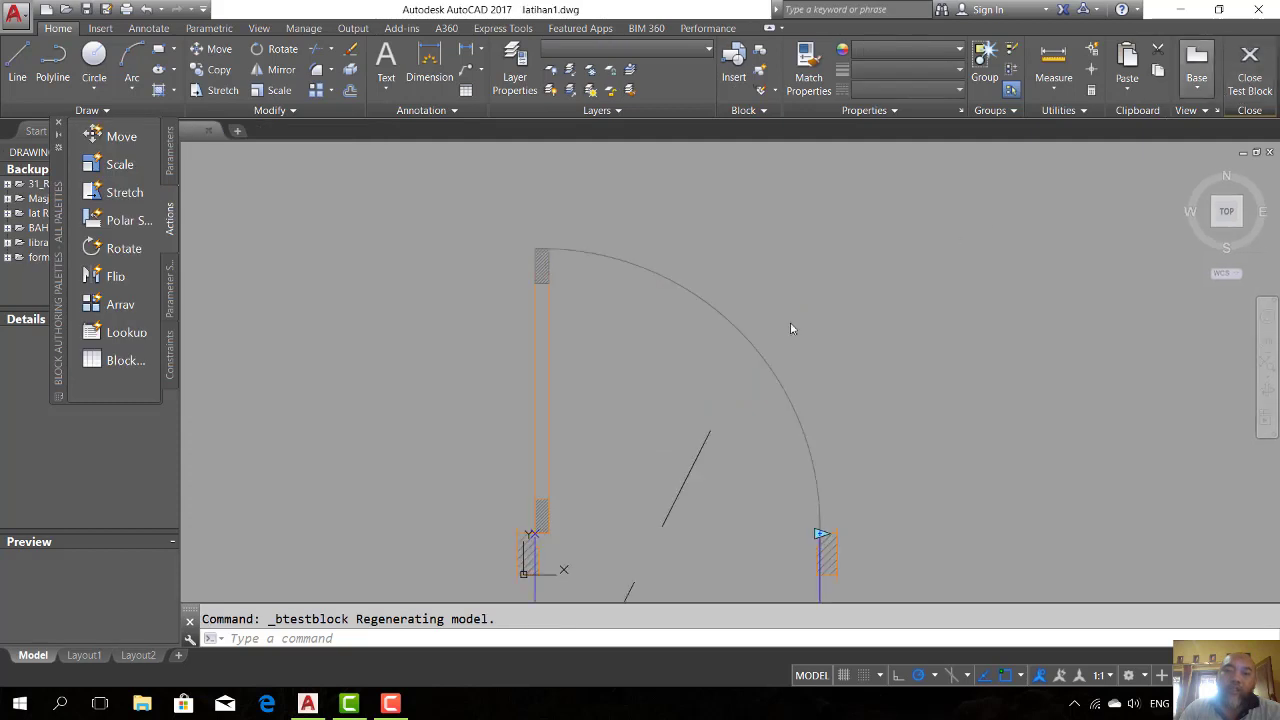
Step: Set the angle offset of the door leaf's Stretch action to 90
{"action": "scroll", "coordinate": [720, 345], "scroll_direction": "down", "scroll_amount": 2}
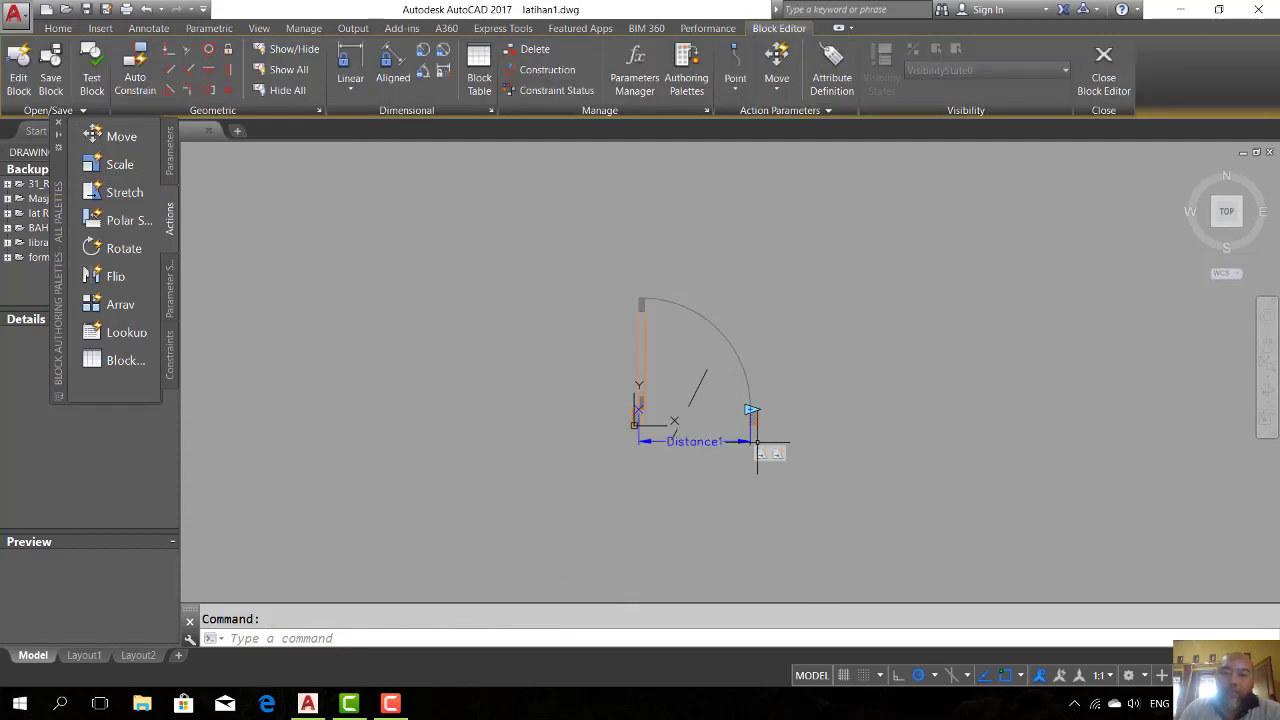
{"action": "scroll", "coordinate": [757, 443], "scroll_direction": "up", "scroll_amount": 1}
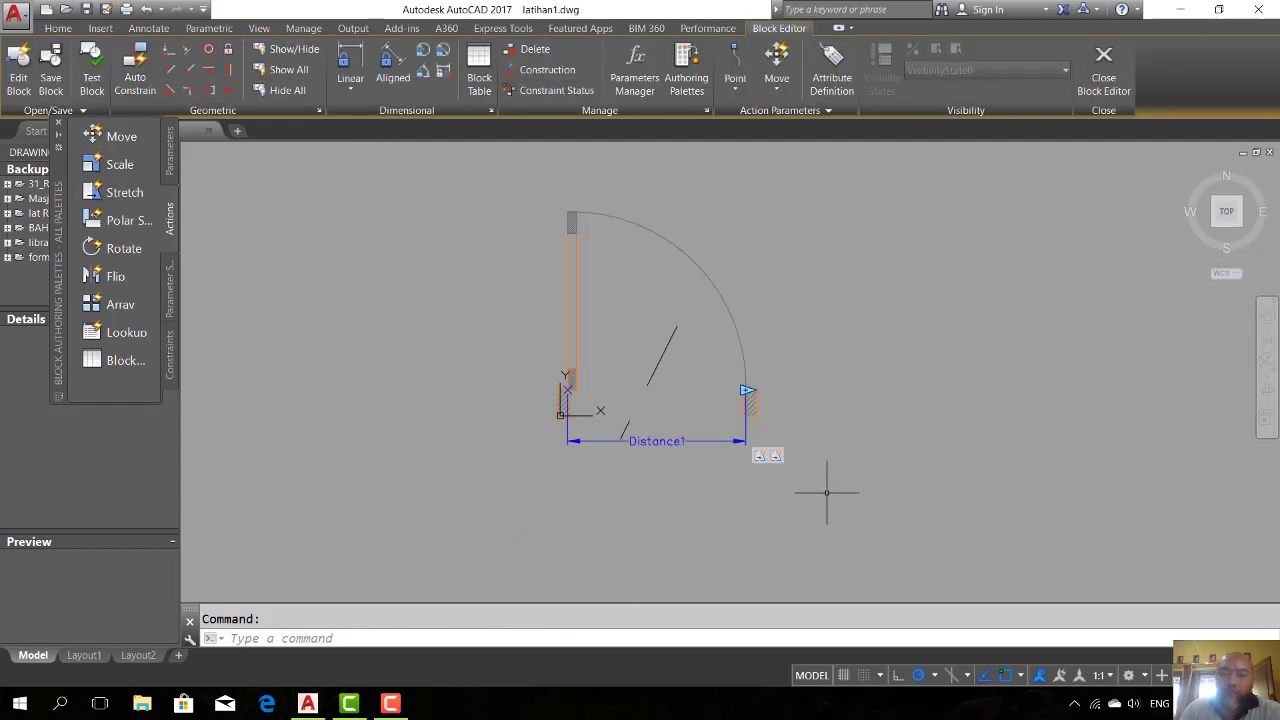
{"action": "scroll", "coordinate": [782, 461], "scroll_direction": "up", "scroll_amount": 2}
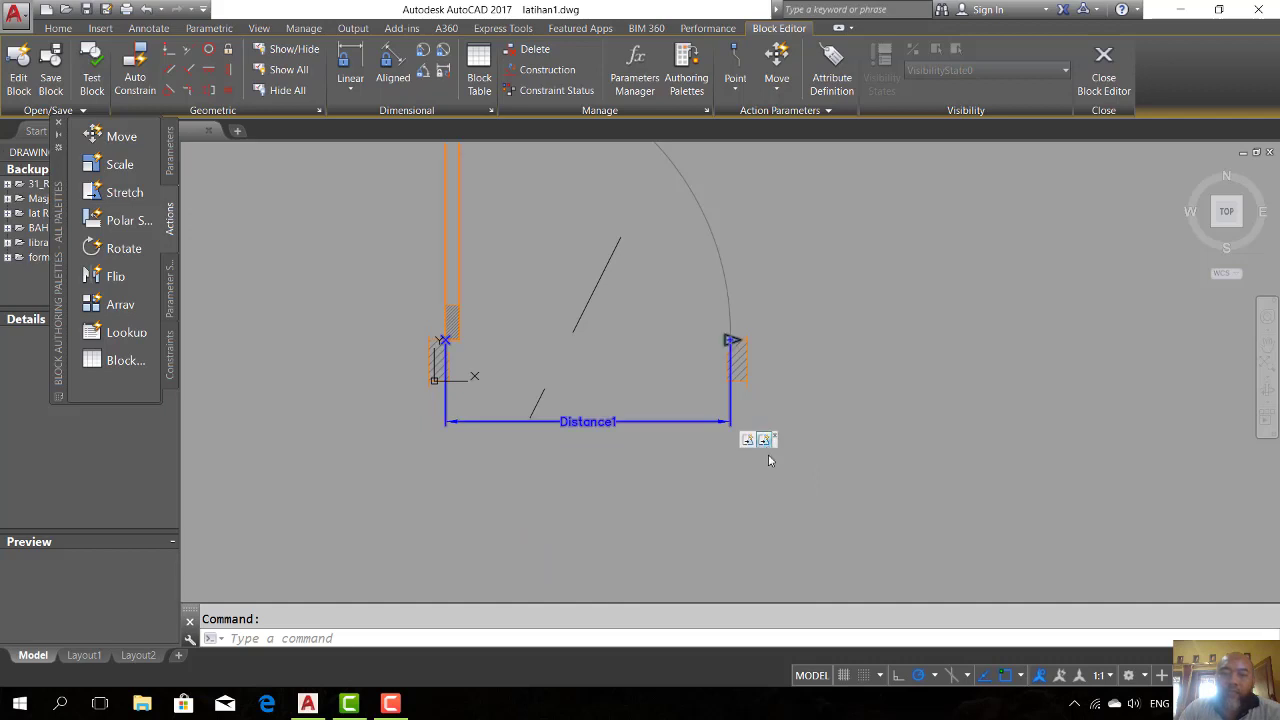
{"action": "scroll", "coordinate": [789, 515], "scroll_direction": "down", "scroll_amount": 2}
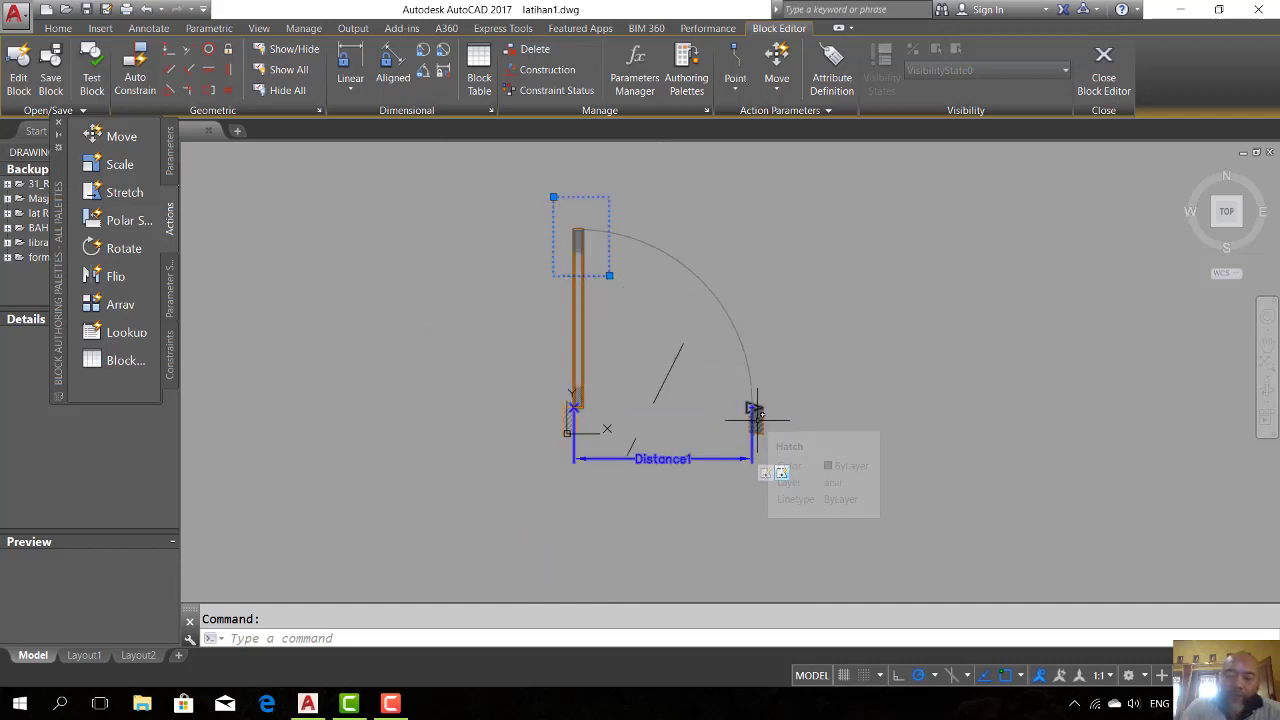
{"action": "type", "text": "Pr"}
{"action": "key", "text": "Return"}
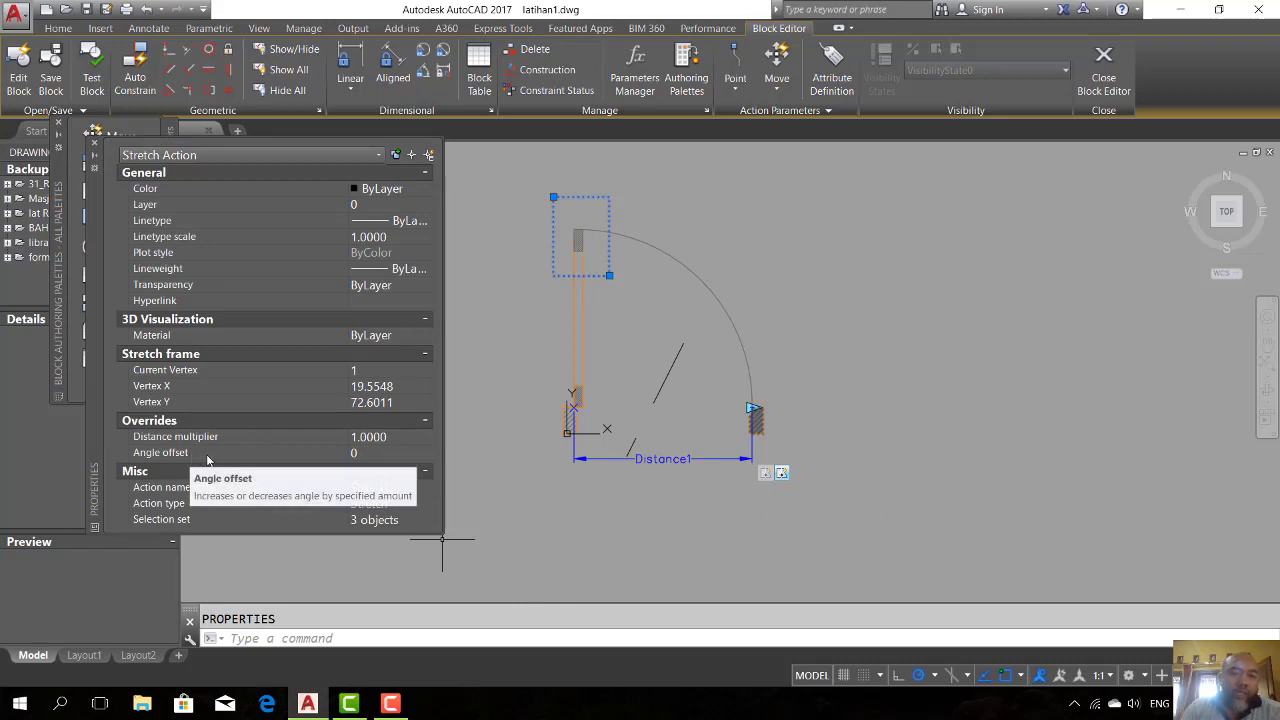
{"action": "left_click", "coordinate": [372, 453]}
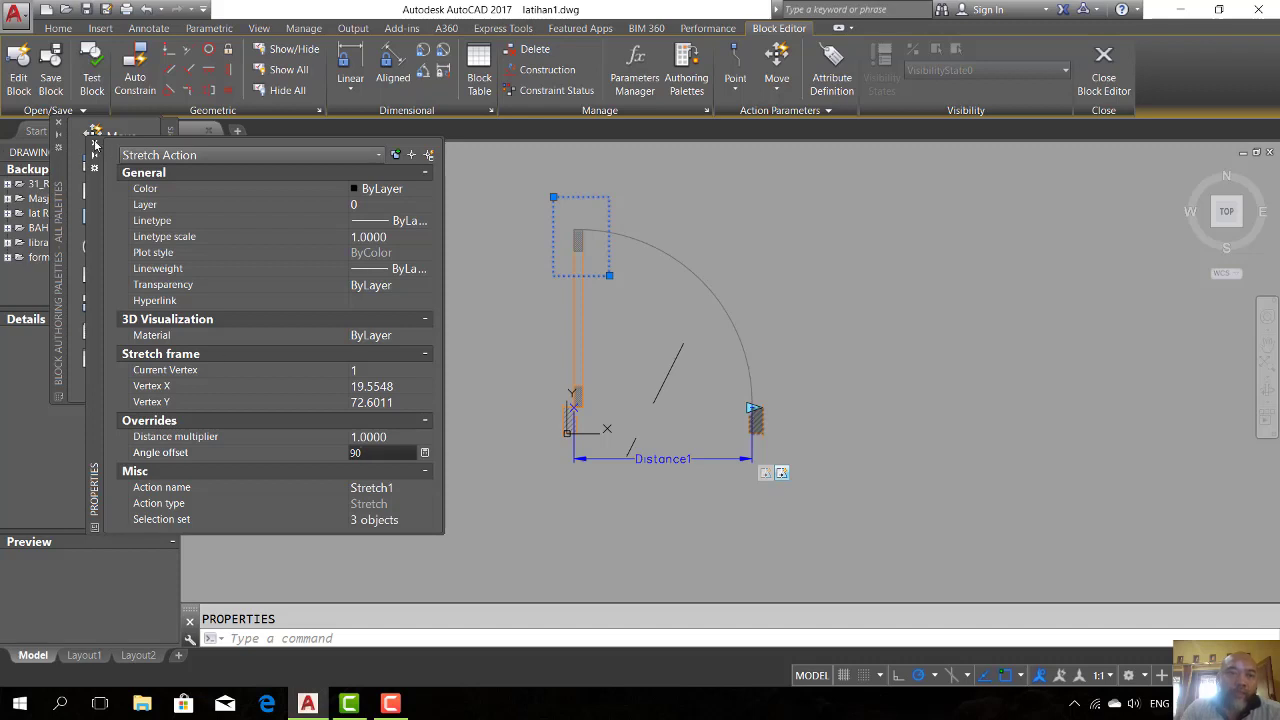
{"action": "left_click", "coordinate": [95, 145]}
{"action": "left_click", "coordinate": [443, 274]}
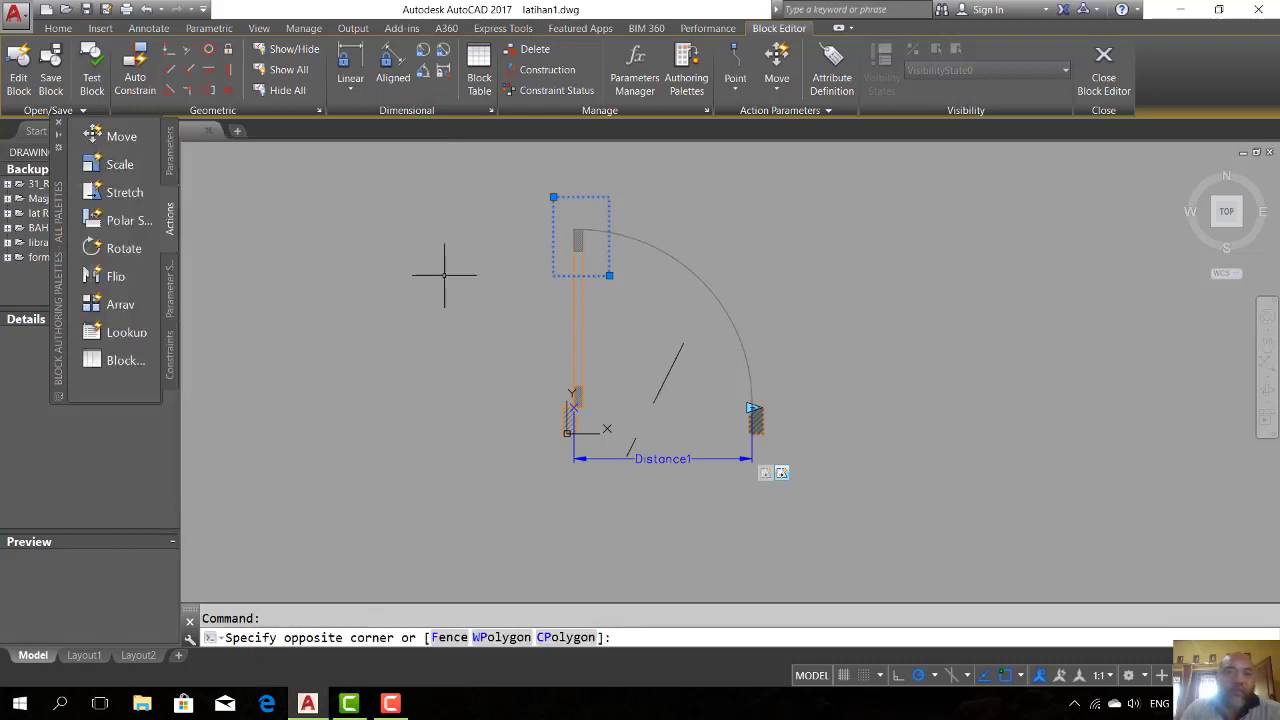
Step: Retest the block with the leaf's angle offset by widening the opening from its grip, and return to the block editor
{"action": "left_click", "coordinate": [105, 87]}
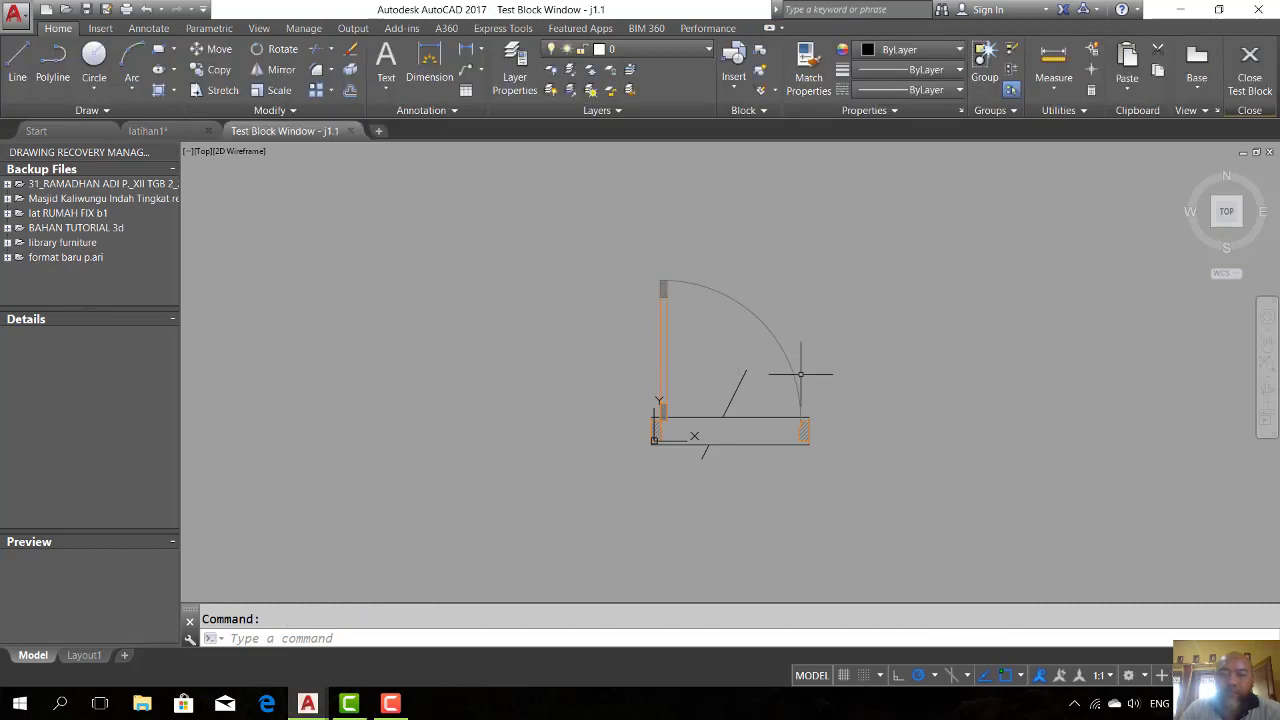
{"action": "left_click", "coordinate": [801, 417]}
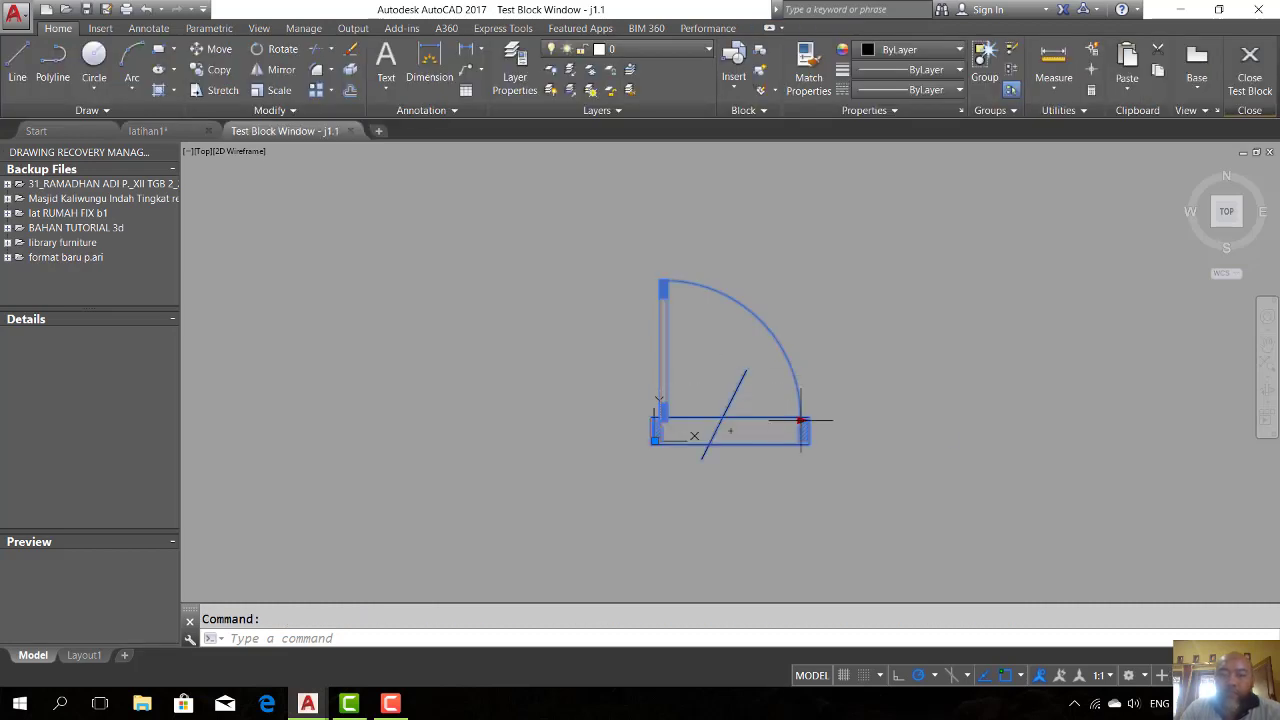
{"action": "left_click", "coordinate": [801, 420]}
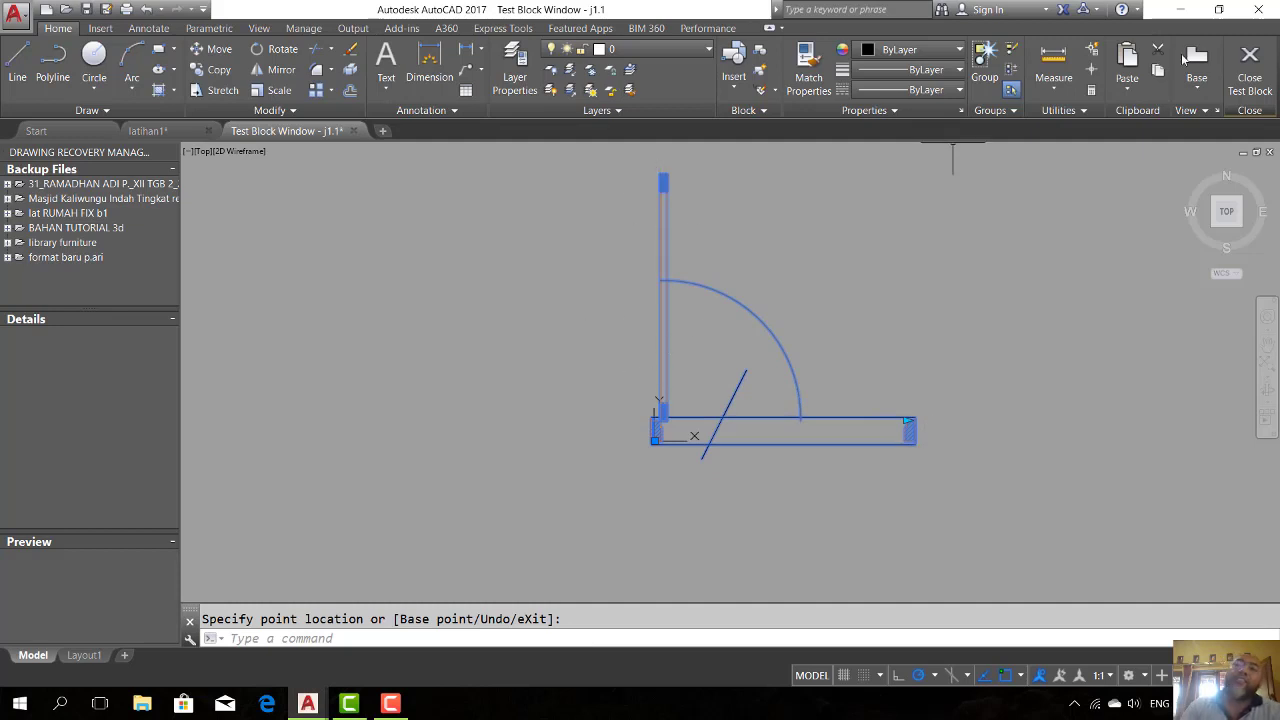
{"action": "left_click", "coordinate": [1268, 78]}
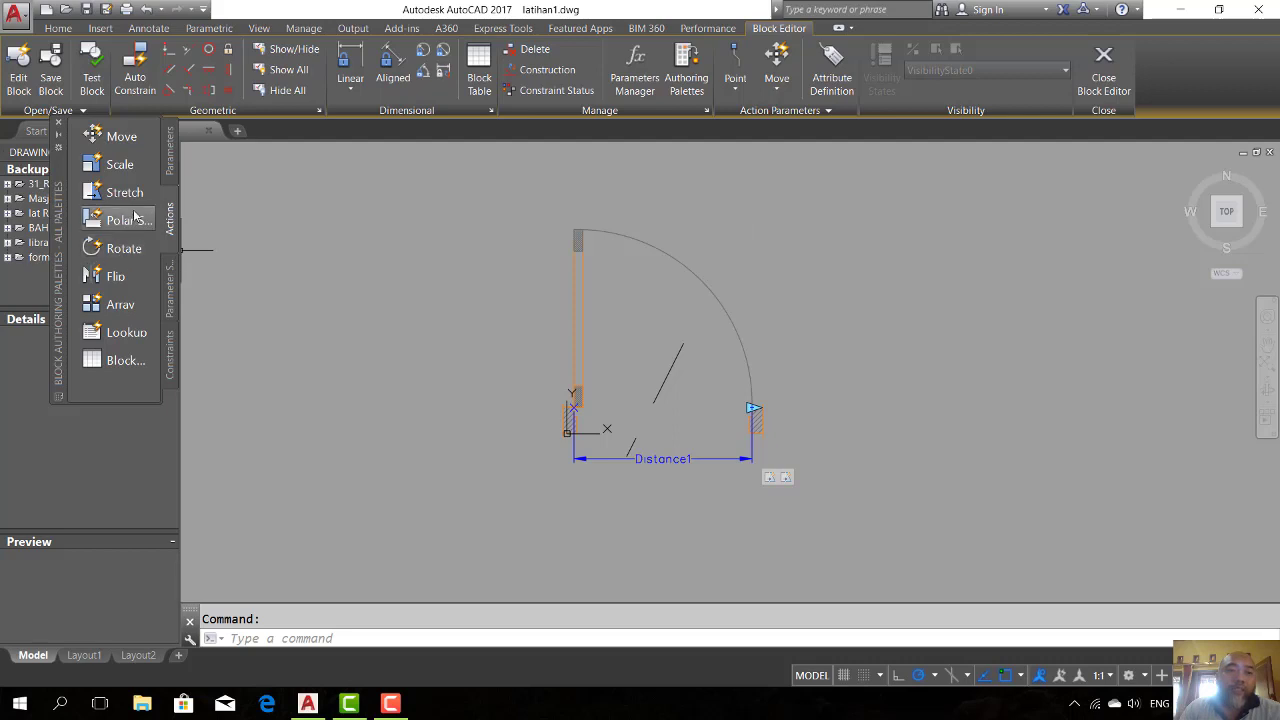
Step: Add a Scale action to the Distance1 parameter with the door swing arc as its selection set
{"action": "left_click", "coordinate": [120, 166]}
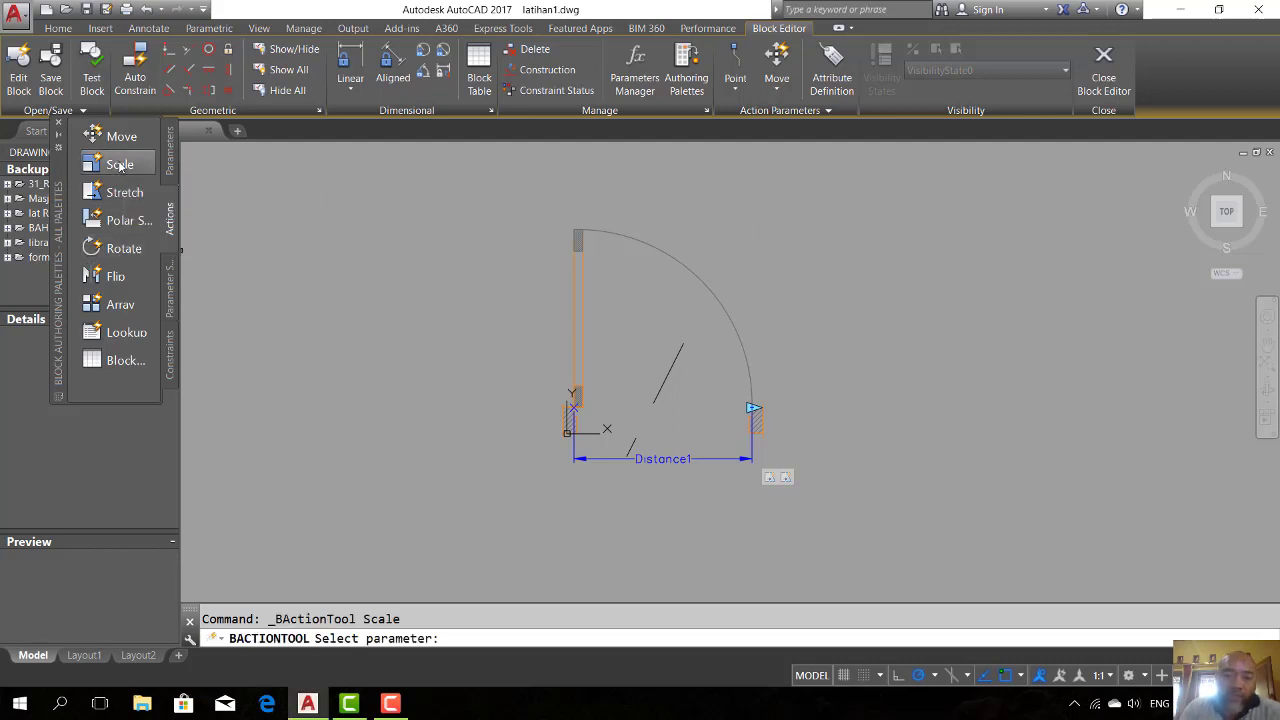
{"action": "left_click", "coordinate": [681, 459]}
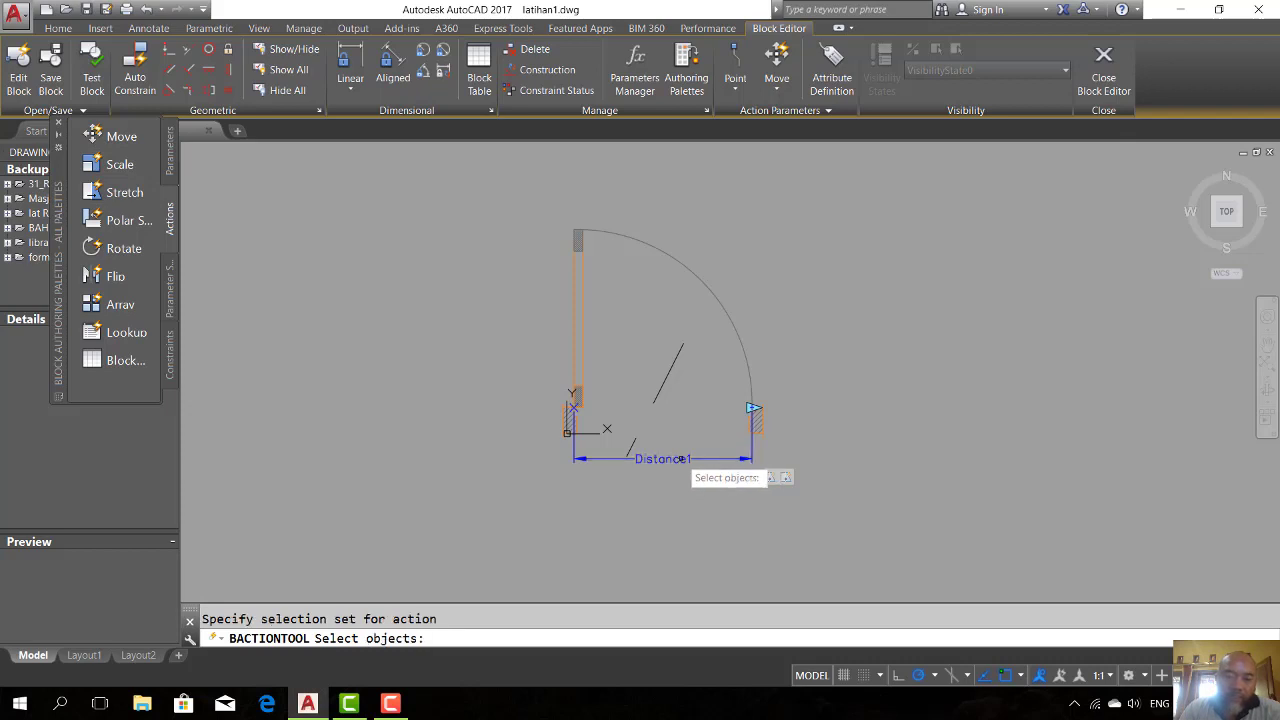
{"action": "left_click", "coordinate": [719, 300]}
{"action": "key", "text": "Return"}
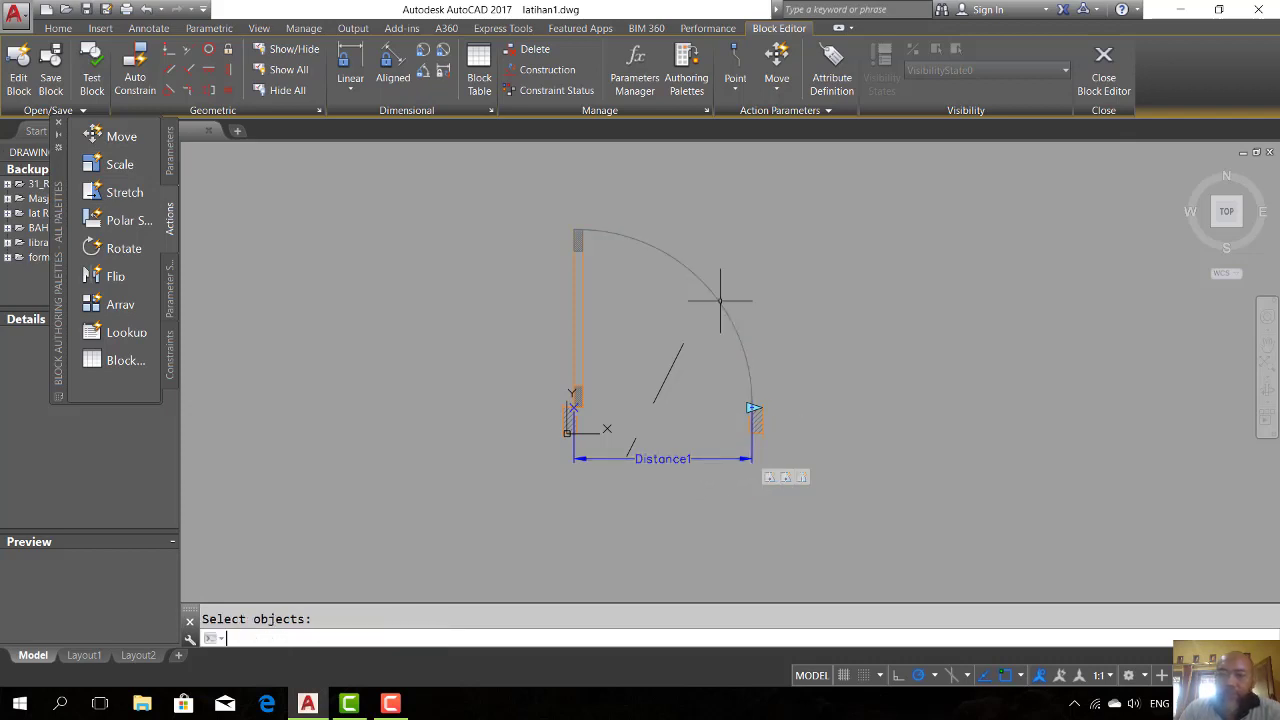
Step: Test how the swing arc scales with the block's width grip, return to the block editor, and inspect the linear grip and its actions
{"action": "left_click", "coordinate": [92, 76]}
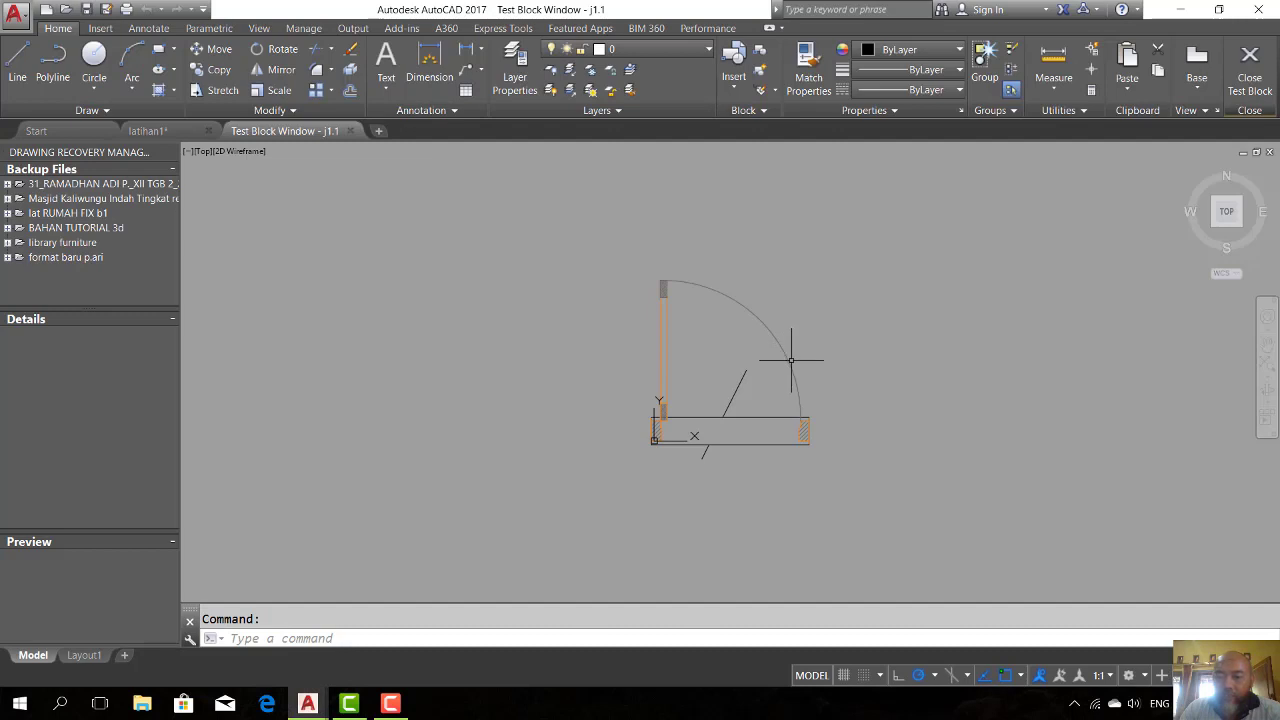
{"action": "left_click", "coordinate": [810, 407]}
{"action": "scroll", "coordinate": [810, 424], "scroll_direction": "up", "scroll_amount": 2}
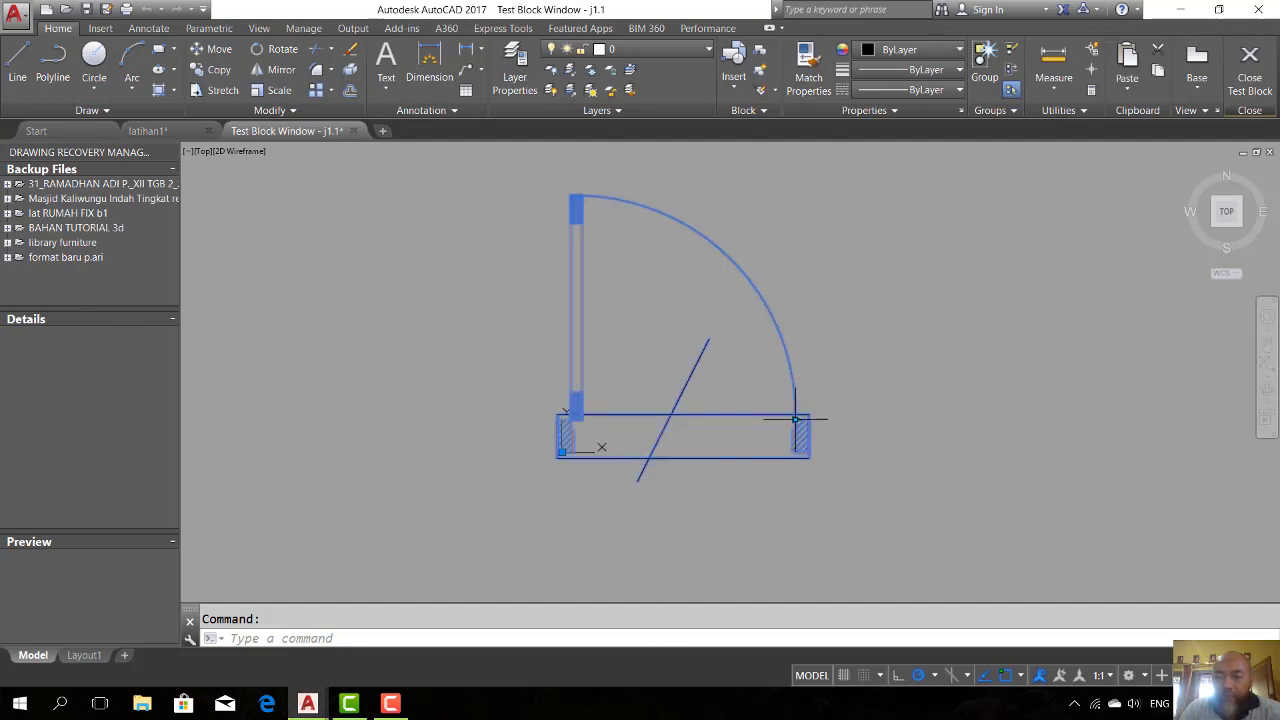
{"action": "left_click", "coordinate": [804, 426]}
{"action": "scroll", "coordinate": [891, 432], "scroll_direction": "up", "scroll_amount": 1}
{"action": "scroll", "coordinate": [891, 449], "scroll_direction": "down", "scroll_amount": 2}
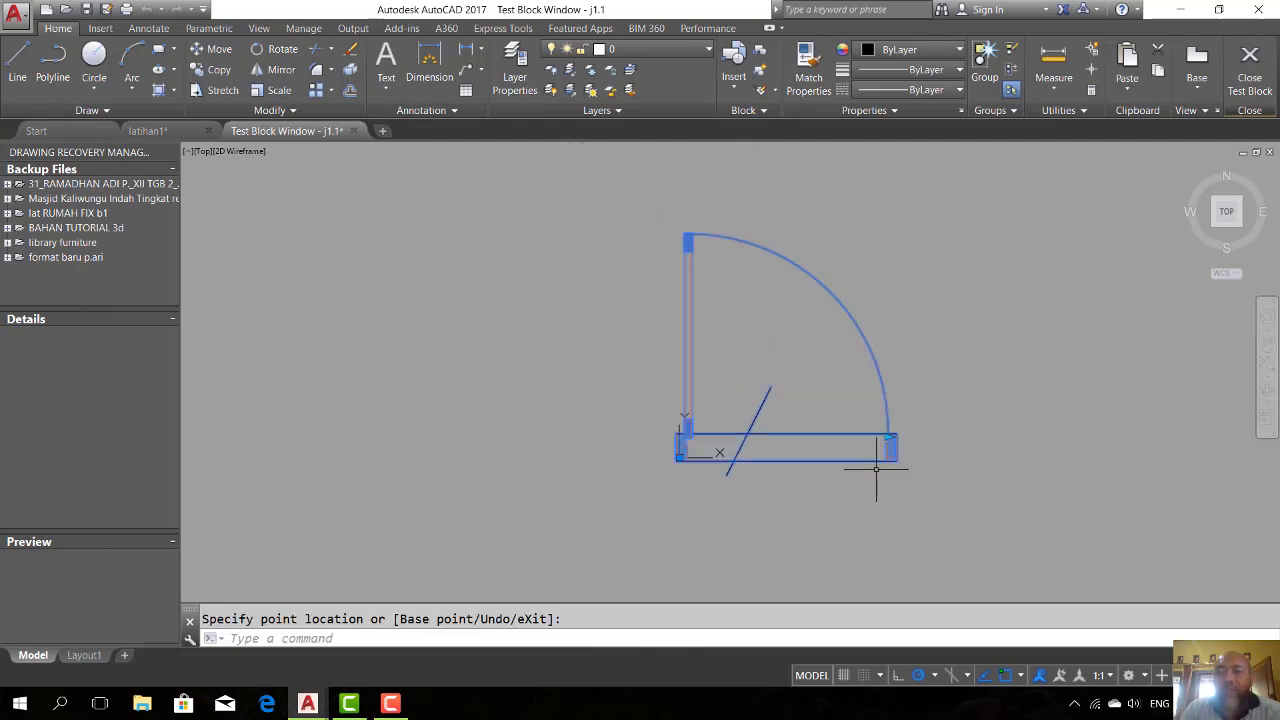
{"action": "scroll", "coordinate": [693, 263], "scroll_direction": "up", "scroll_amount": 2}
{"action": "scroll", "coordinate": [657, 335], "scroll_direction": "down", "scroll_amount": 2}
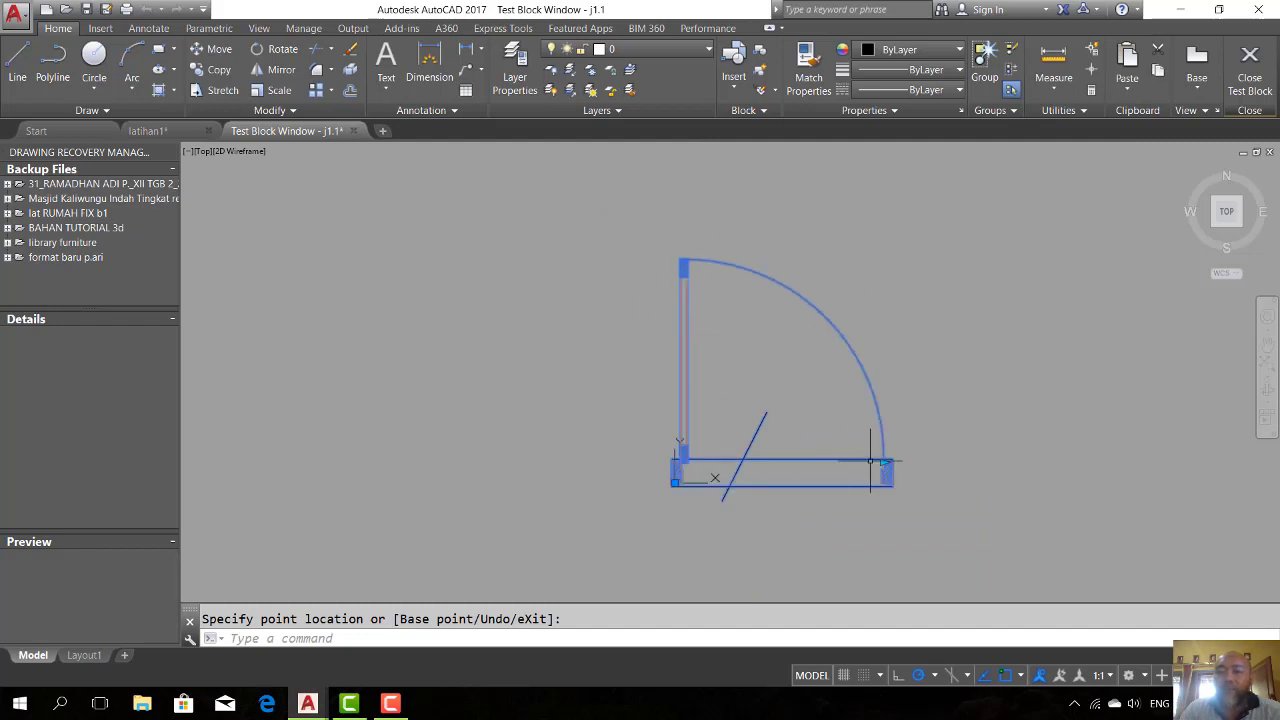
{"action": "left_click", "coordinate": [1256, 75]}
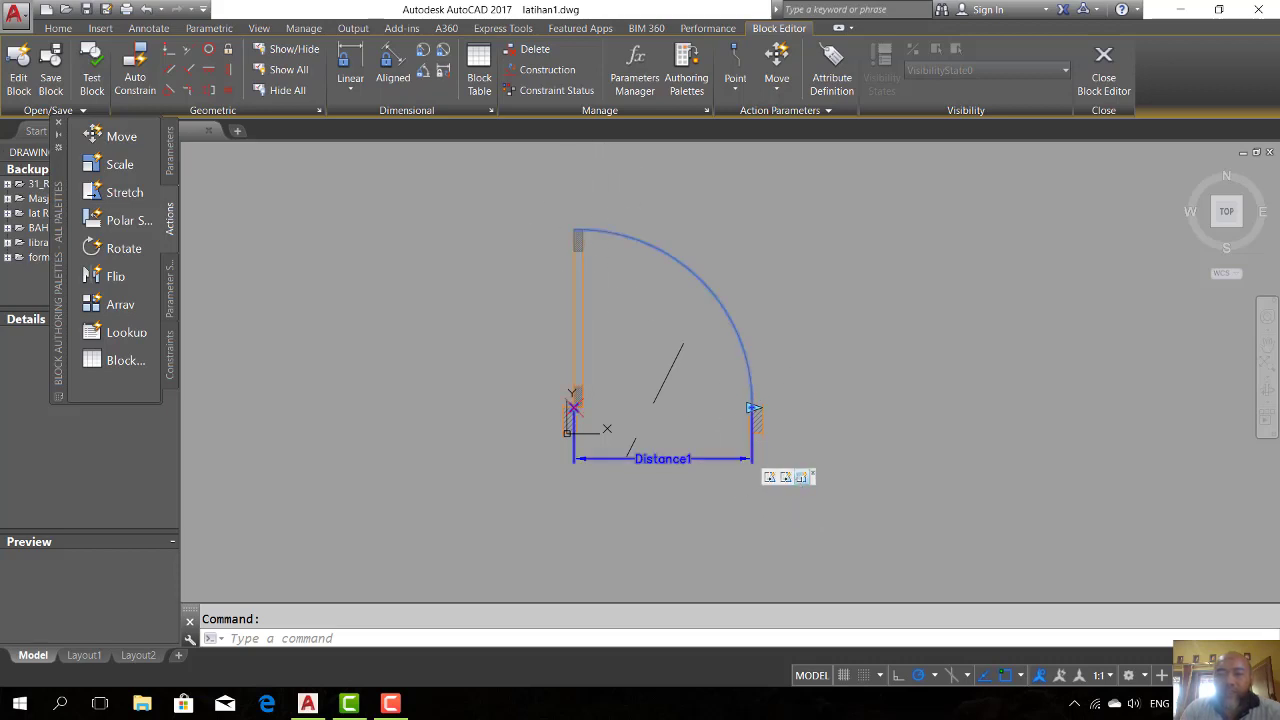
{"action": "scroll", "coordinate": [739, 459], "scroll_direction": "up", "scroll_amount": 2}
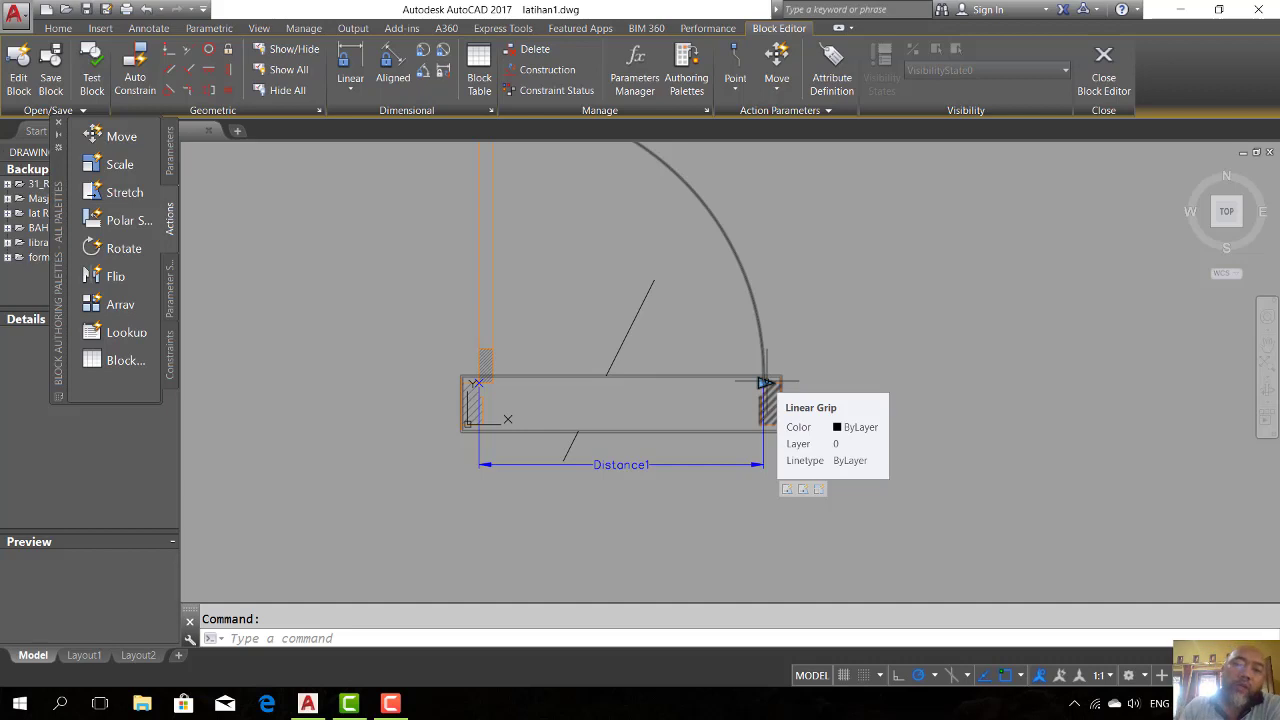
Step: Open the properties of the Distance1 linear parameter and set its distance type to List
{"action": "scroll", "coordinate": [811, 458], "scroll_direction": "down", "scroll_amount": 2}
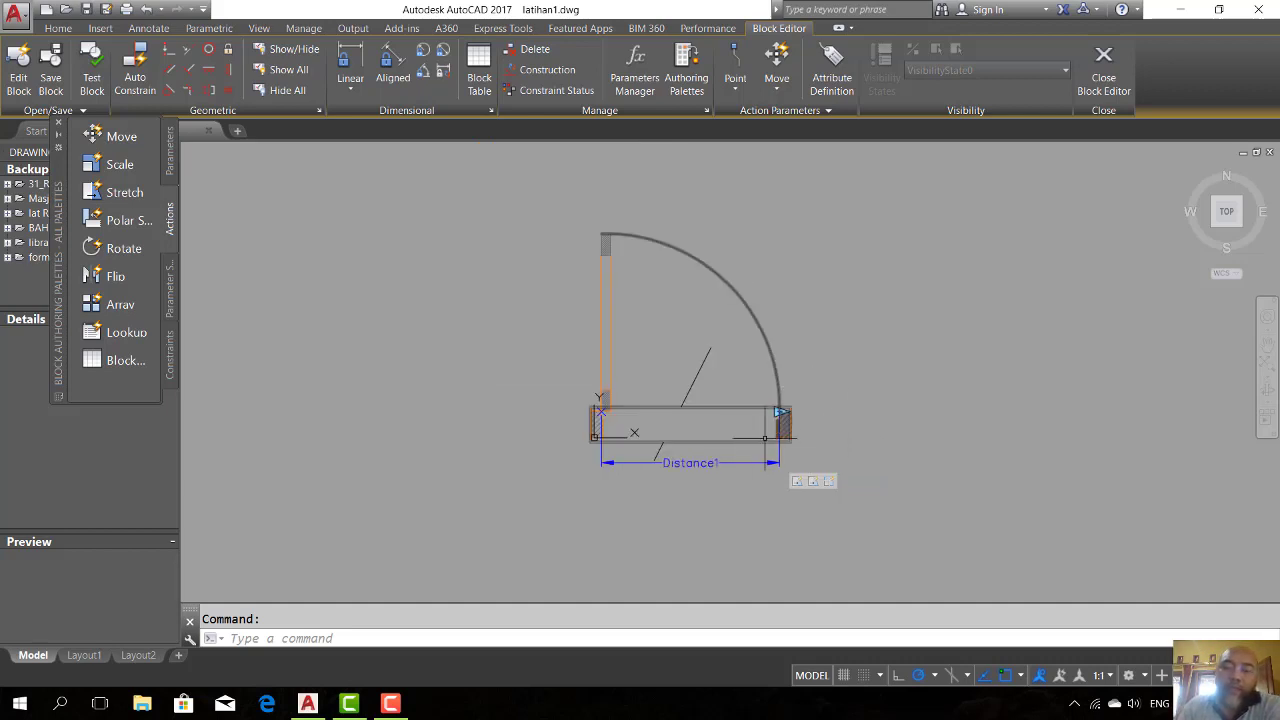
{"action": "scroll", "coordinate": [765, 437], "scroll_direction": "up", "scroll_amount": 2}
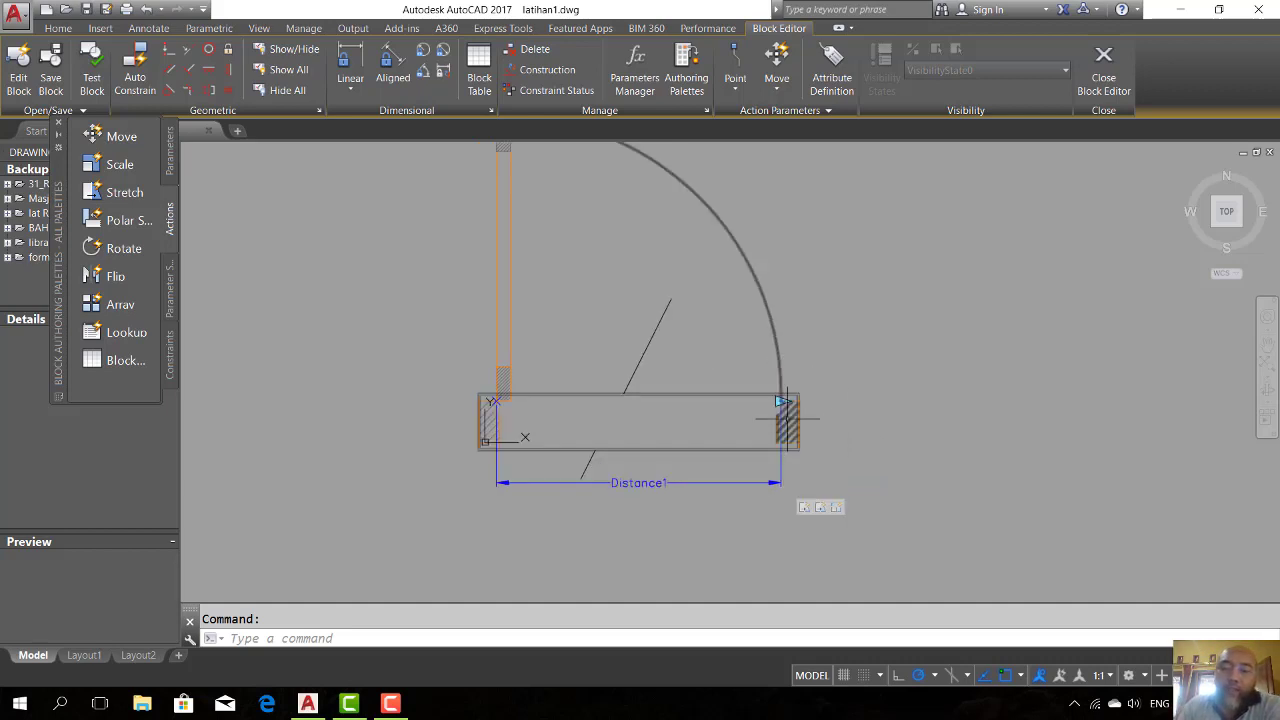
{"action": "left_click", "coordinate": [644, 482]}
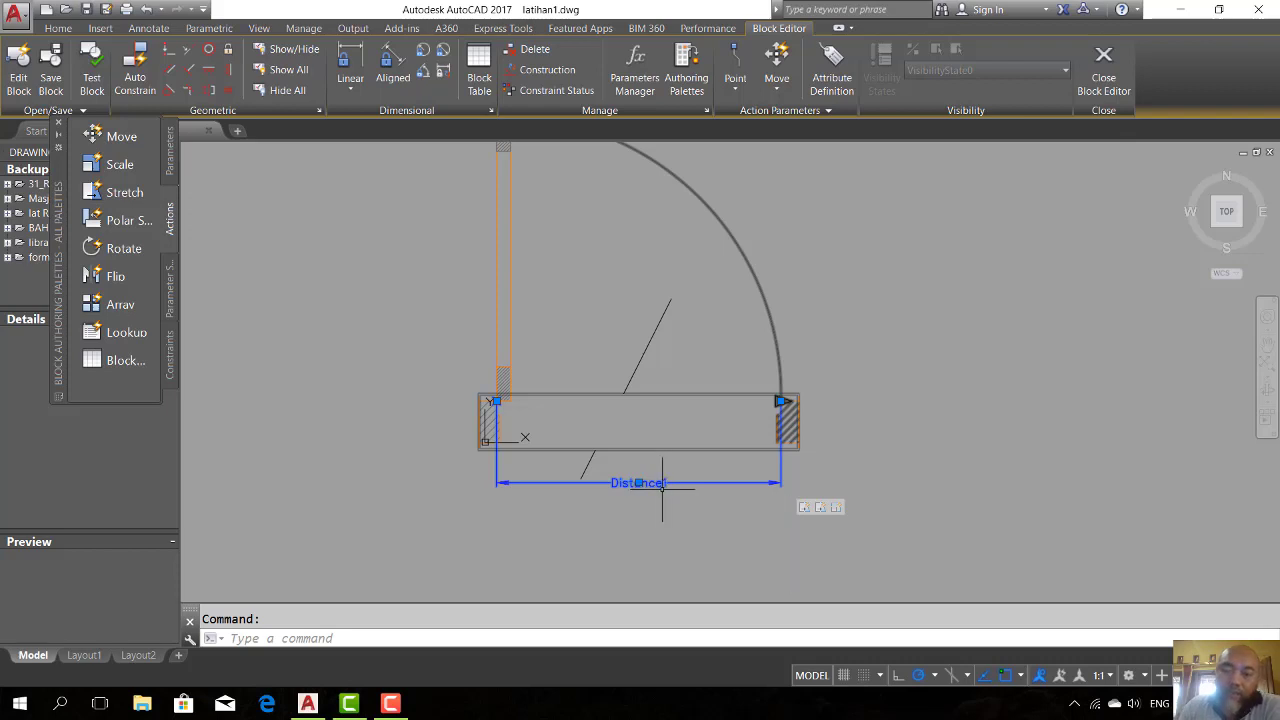
{"action": "right_click", "coordinate": [656, 483]}
{"action": "left_click", "coordinate": [705, 460]}
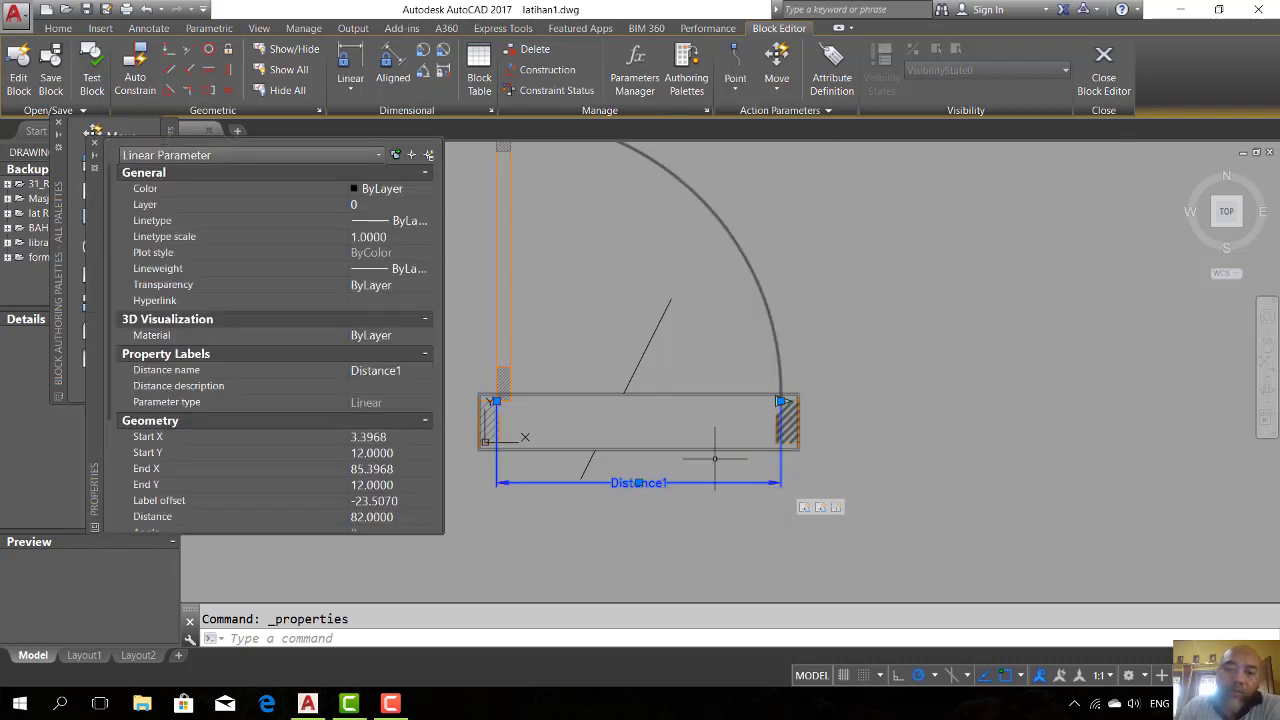
{"action": "scroll", "coordinate": [278, 456], "scroll_direction": "down", "scroll_amount": 5}
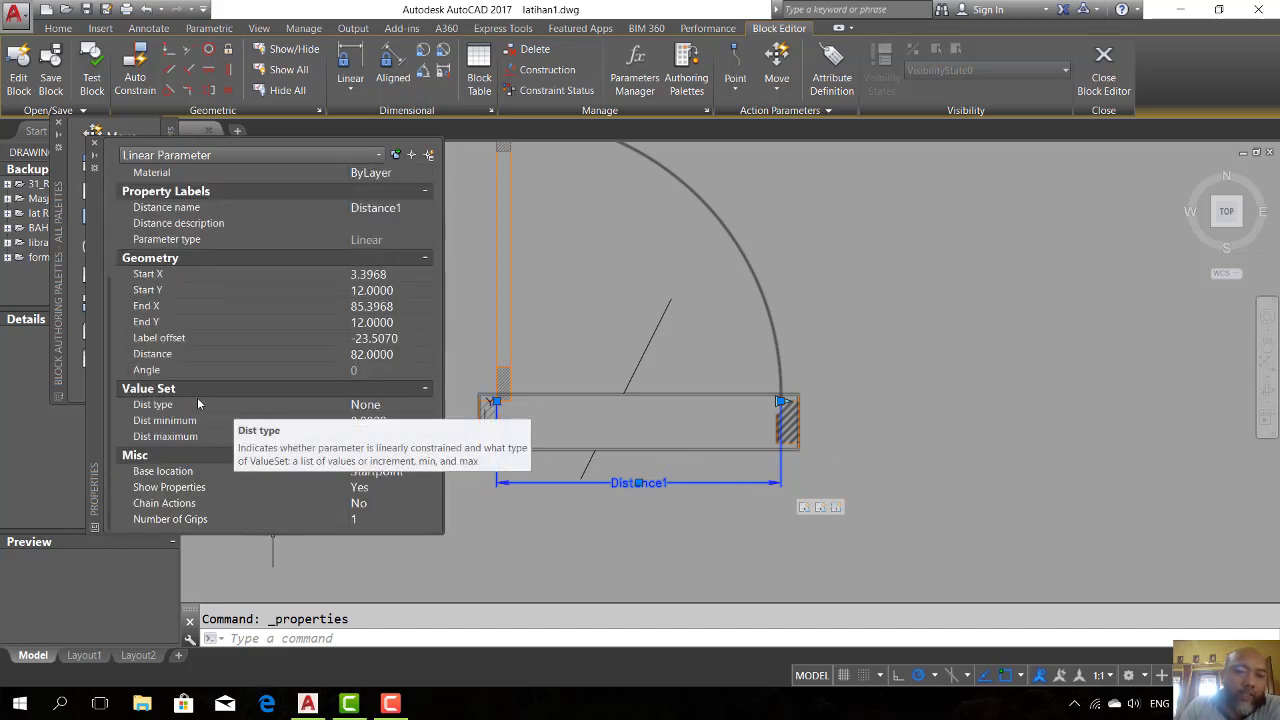
{"action": "left_click", "coordinate": [377, 405]}
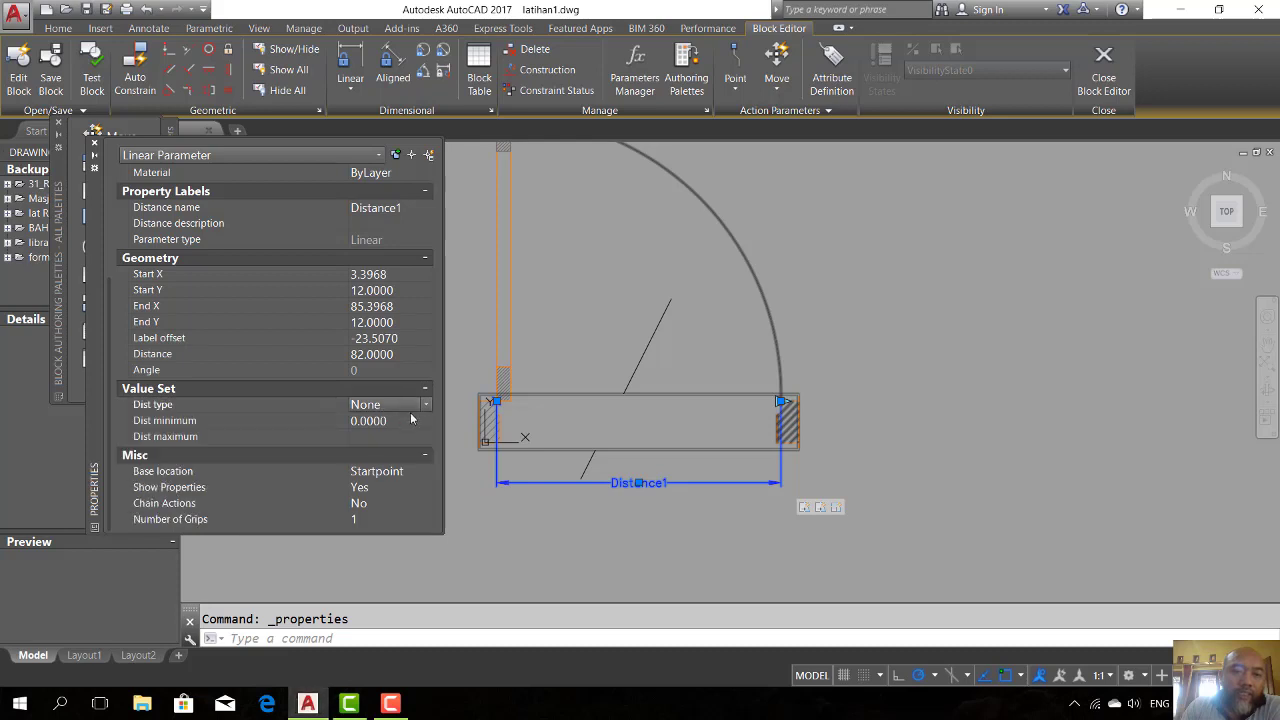
{"action": "left_click", "coordinate": [427, 405]}
{"action": "left_click", "coordinate": [359, 444]}
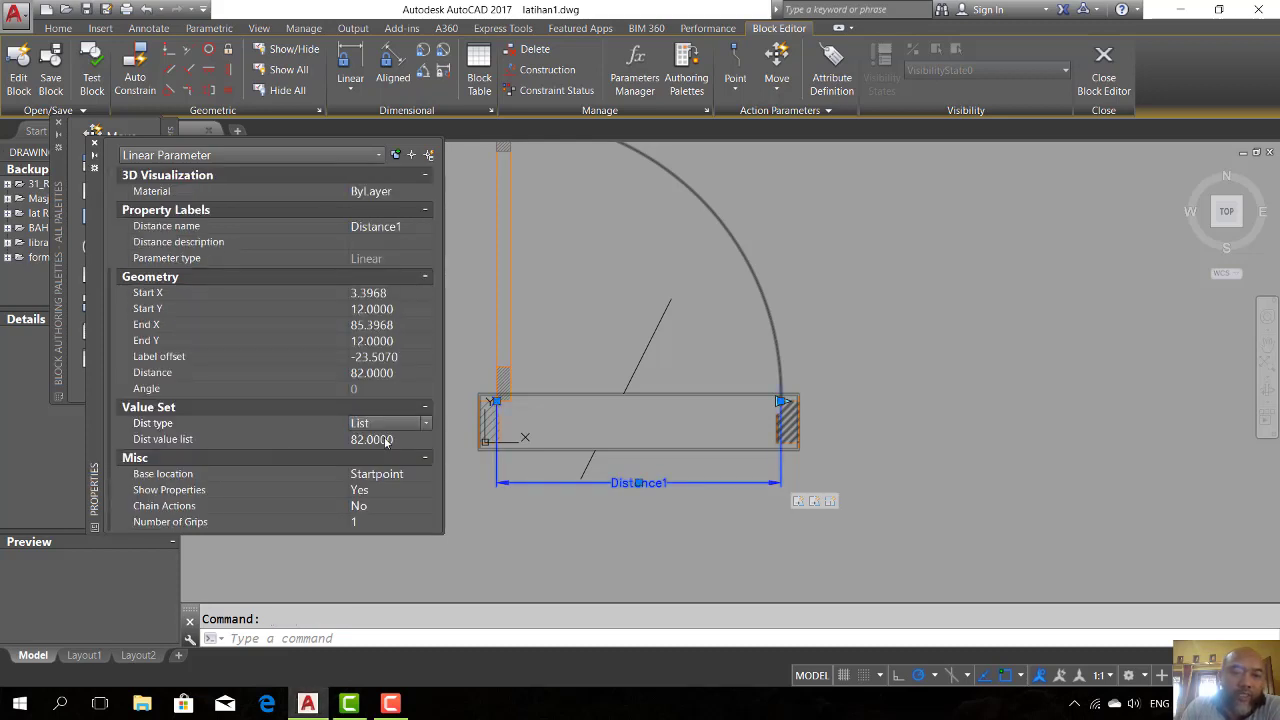
Step: Add 70, 80 and 90 to the Distance1 parameter's distance value list and close its properties
{"action": "left_click", "coordinate": [386, 441]}
{"action": "left_click", "coordinate": [425, 441]}
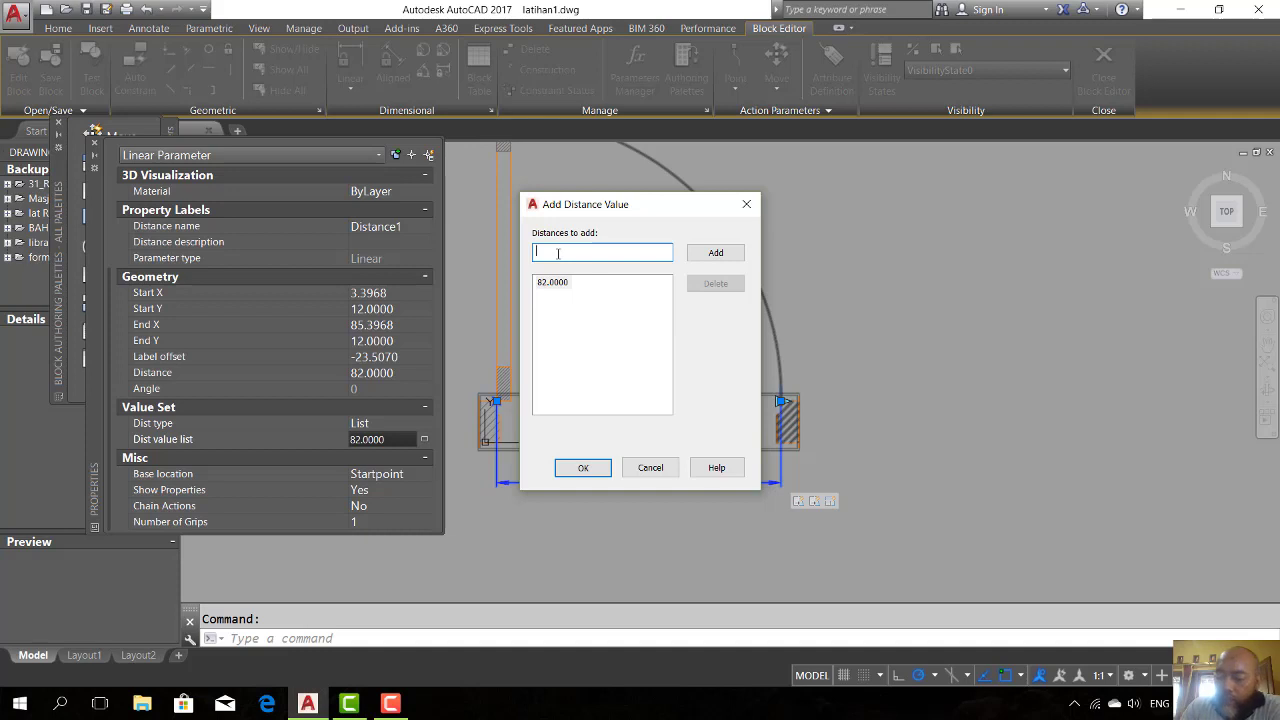
{"action": "type", "text": "70"}
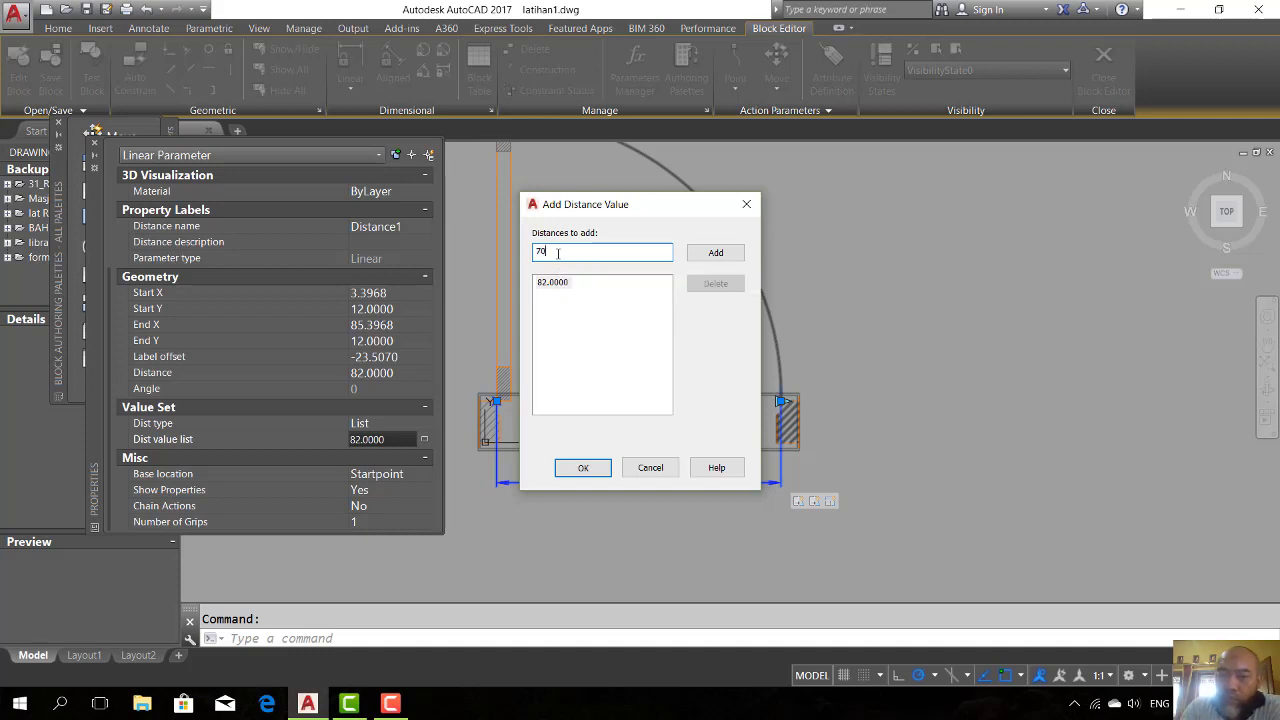
{"action": "left_click", "coordinate": [735, 254]}
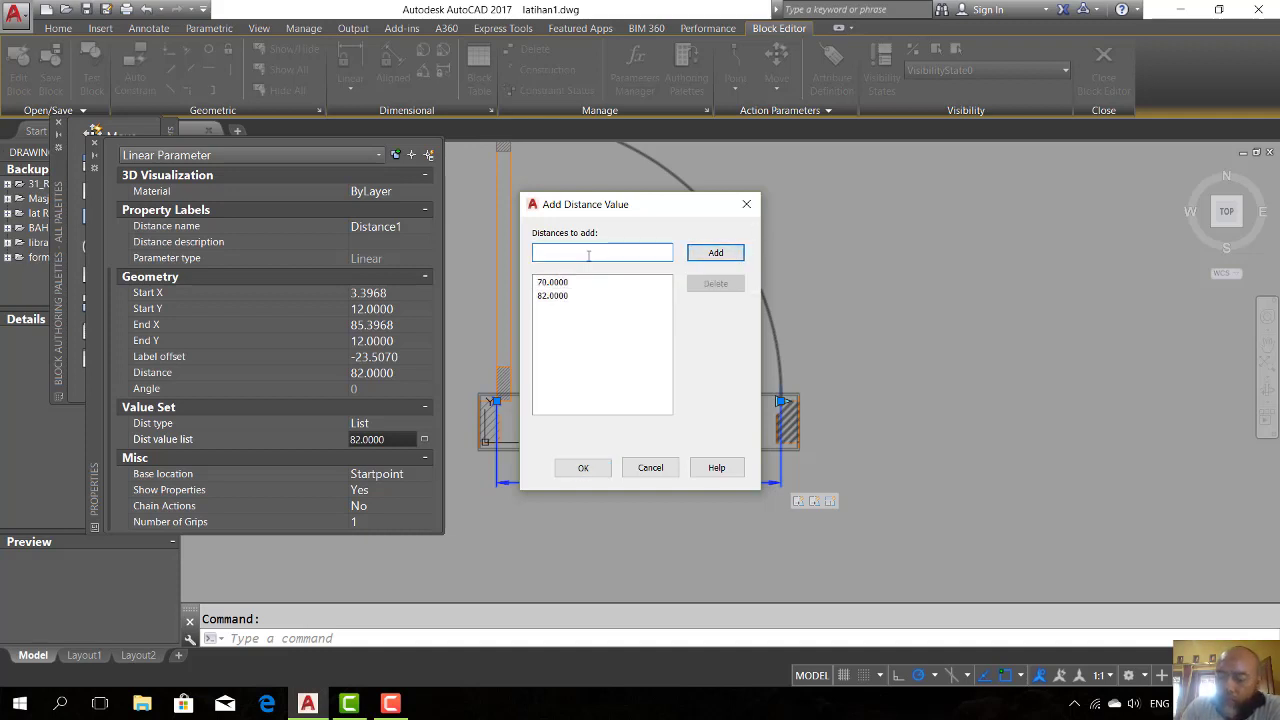
{"action": "type", "text": "80"}
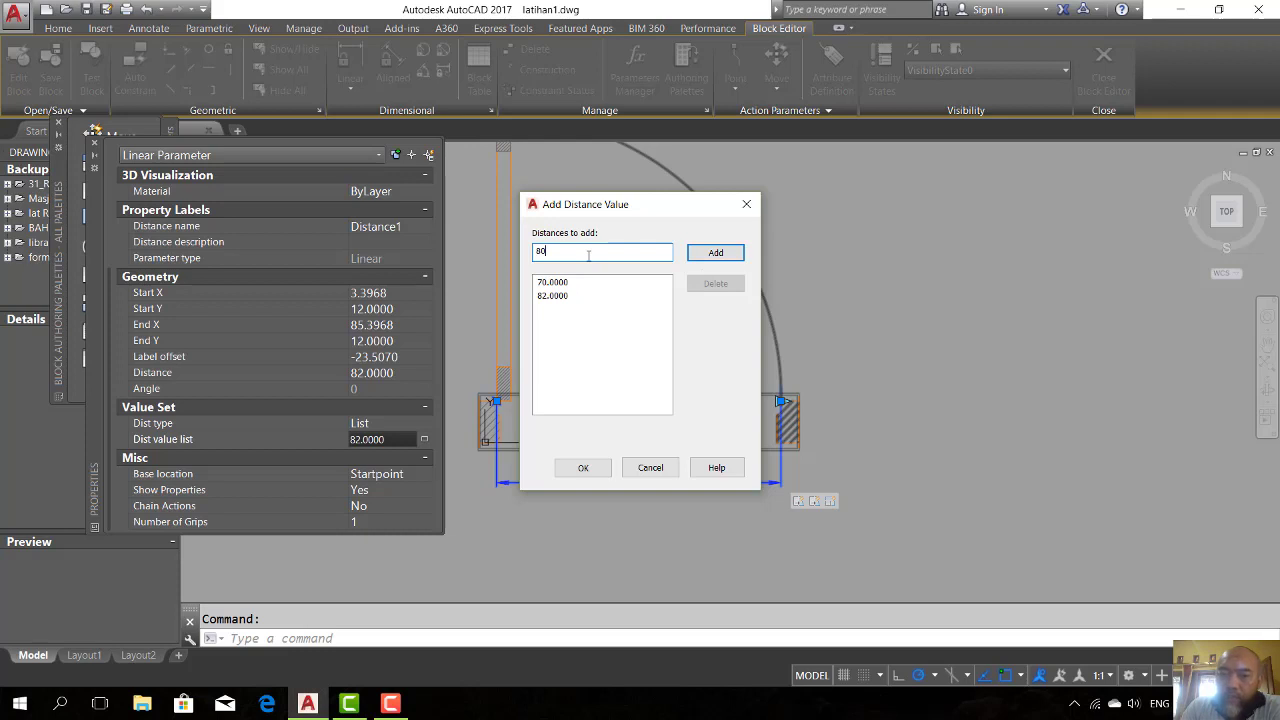
{"action": "left_click", "coordinate": [716, 253]}
{"action": "type", "text": "9"}
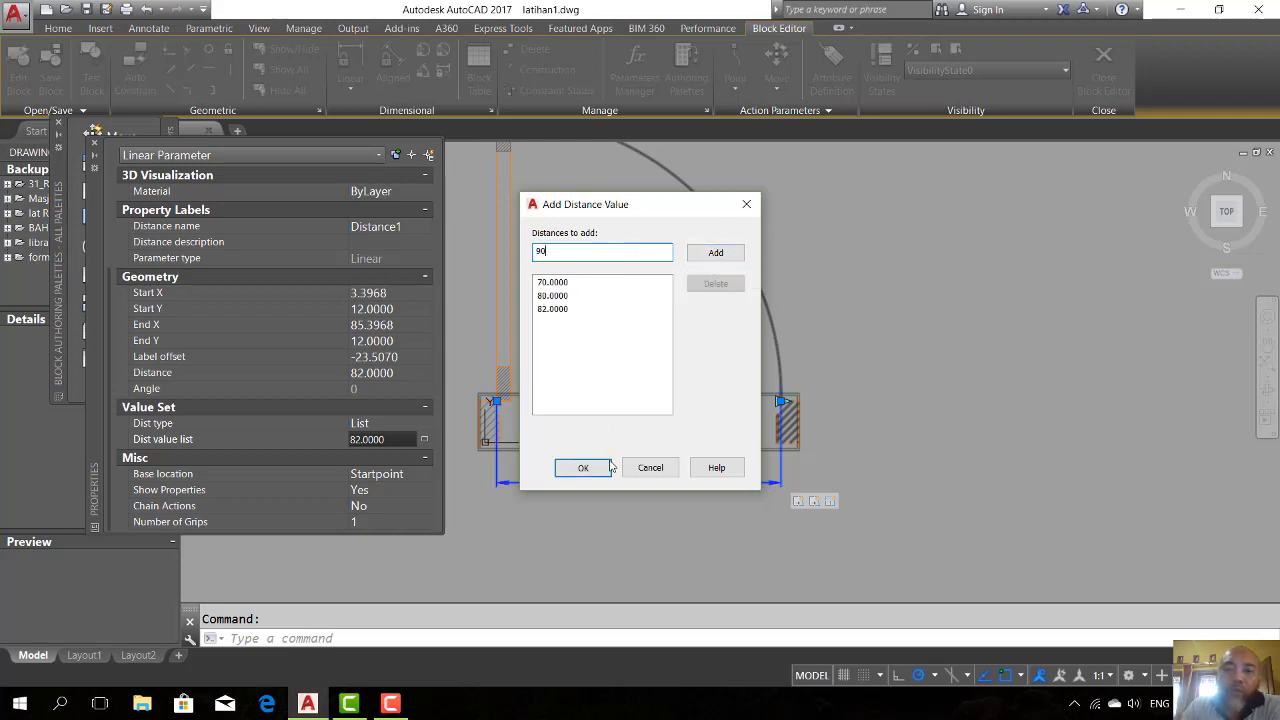
{"action": "left_click", "coordinate": [606, 467]}
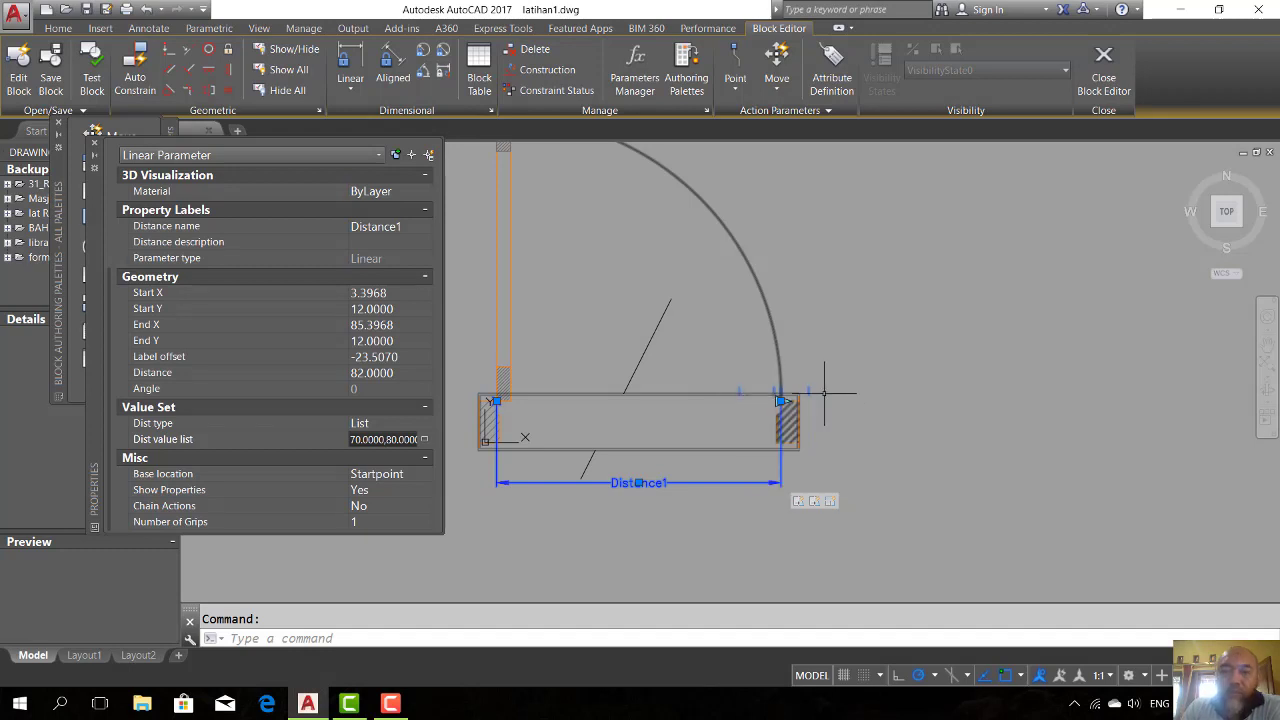
{"action": "left_click", "coordinate": [95, 144]}
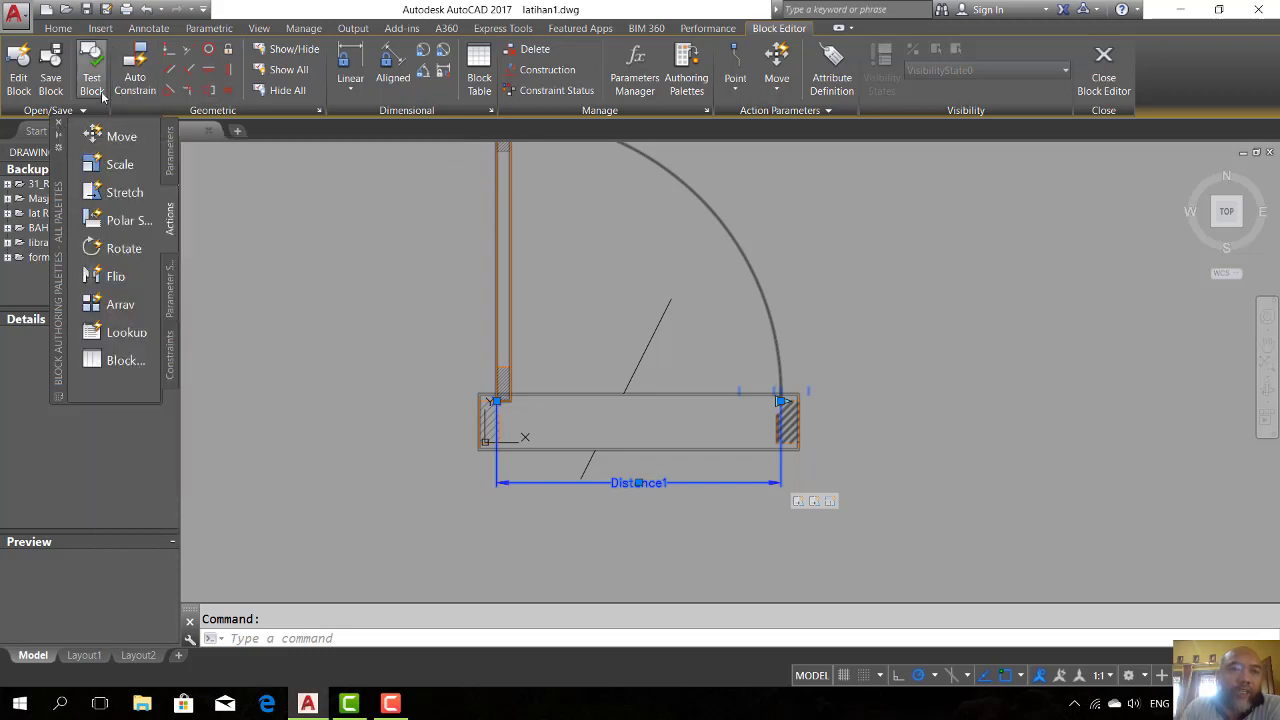
Step: Test the block's listed widths by stretching the opening from its grip to 90, and return to the block editor
{"action": "left_click", "coordinate": [92, 84]}
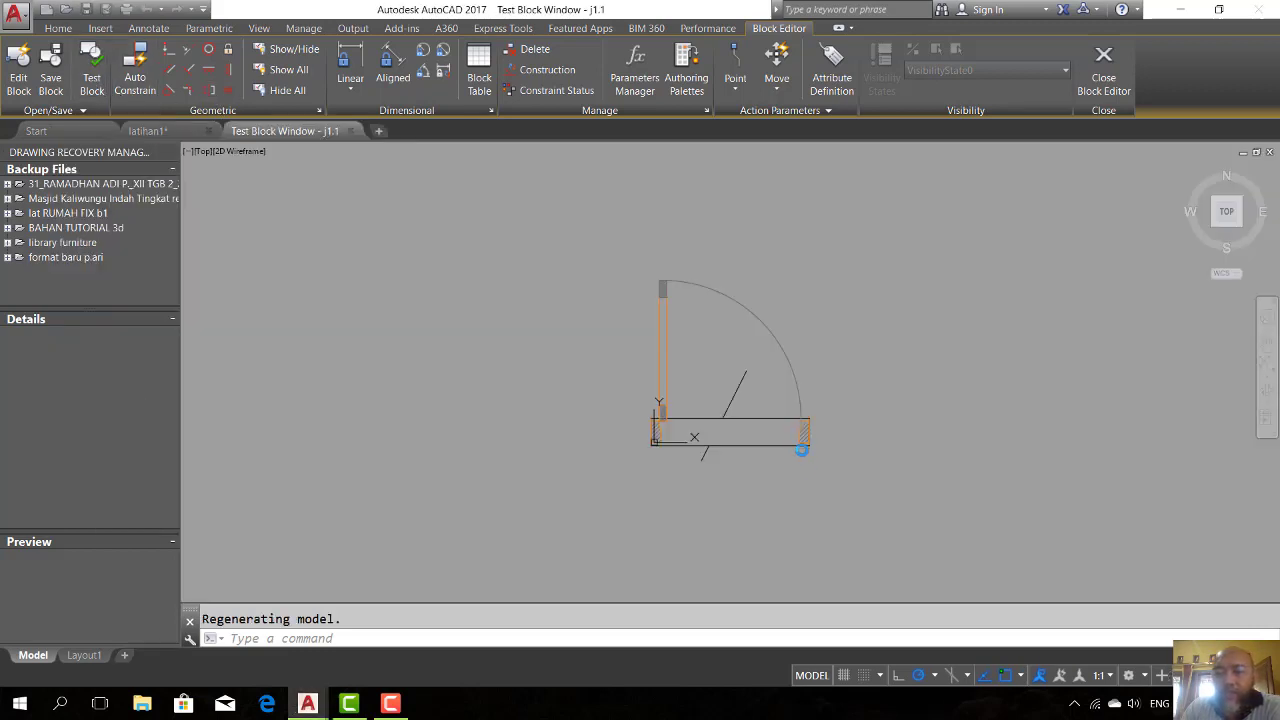
{"action": "scroll", "coordinate": [802, 432], "scroll_direction": "up", "scroll_amount": 6}
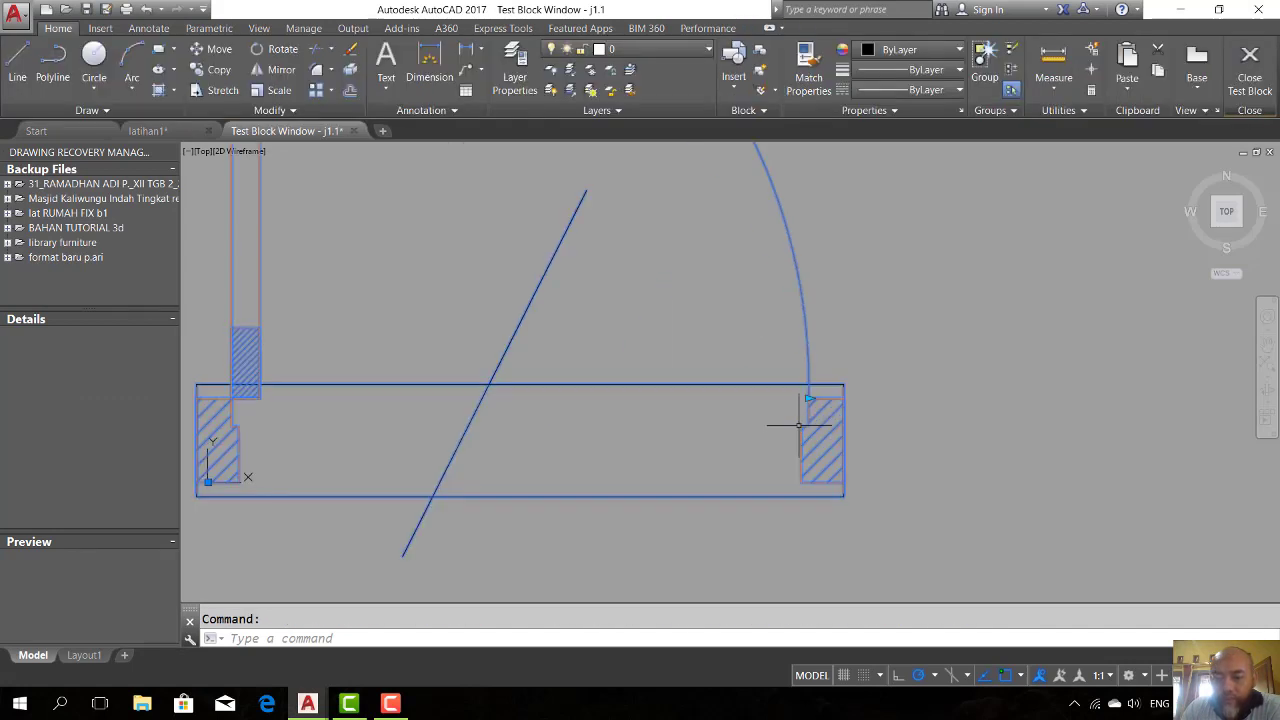
{"action": "left_click", "coordinate": [809, 400]}
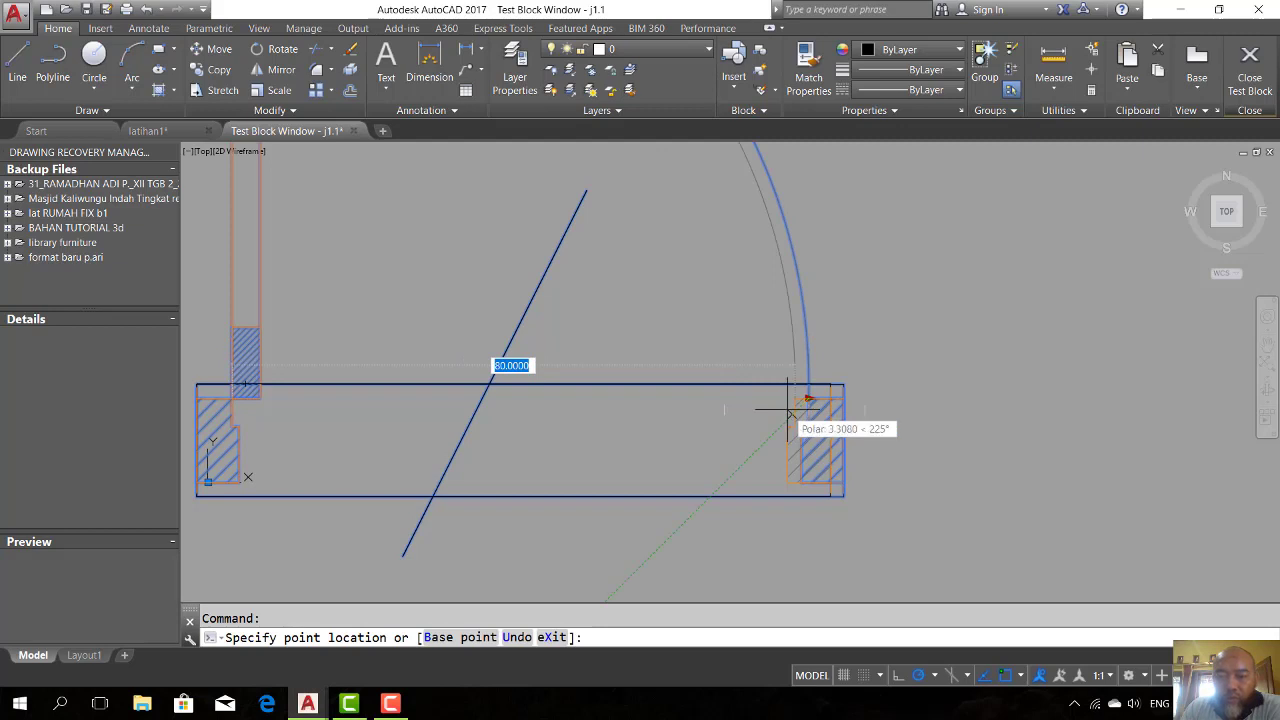
{"action": "left_click", "coordinate": [860, 404]}
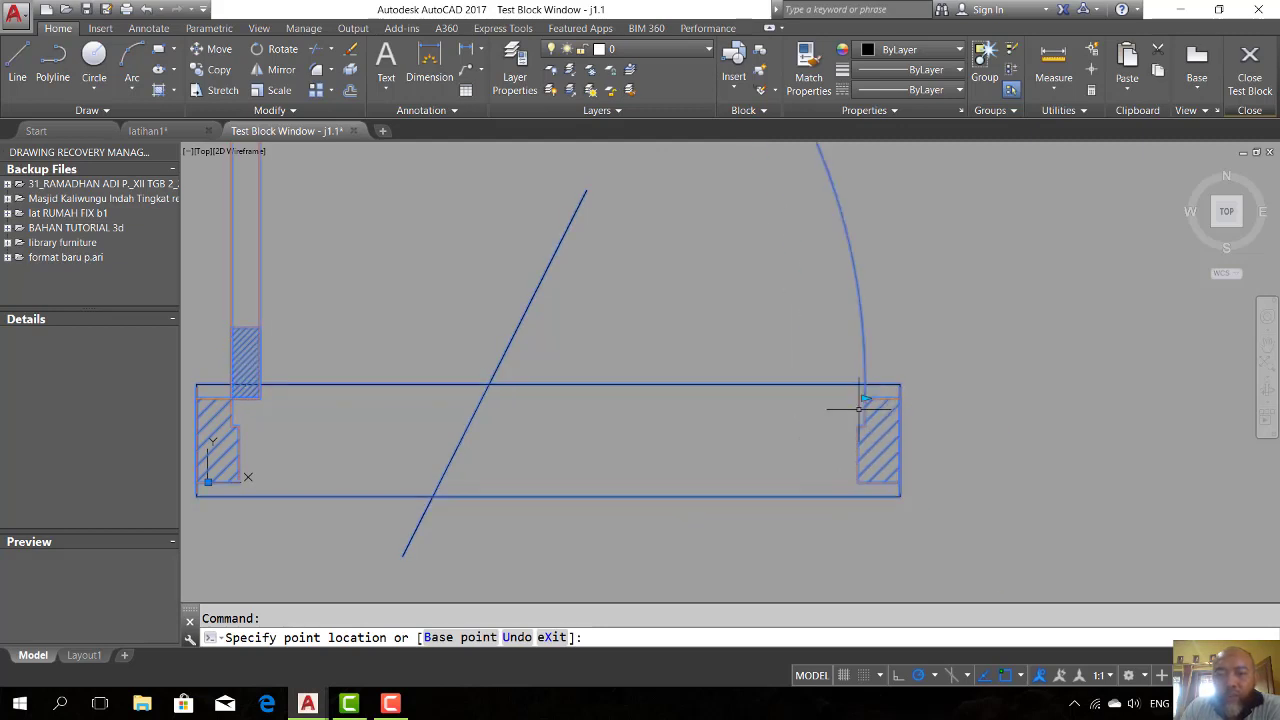
{"action": "scroll", "coordinate": [760, 510], "scroll_direction": "down", "scroll_amount": 4}
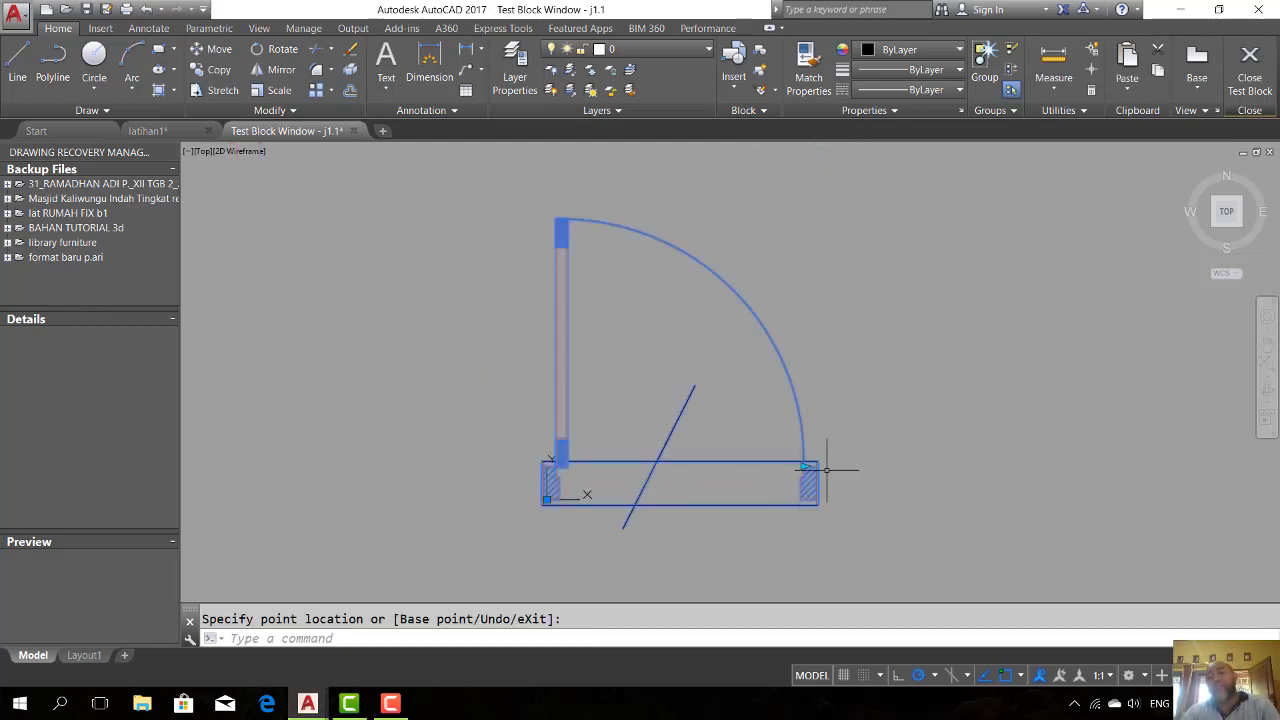
{"action": "left_click", "coordinate": [1262, 88]}
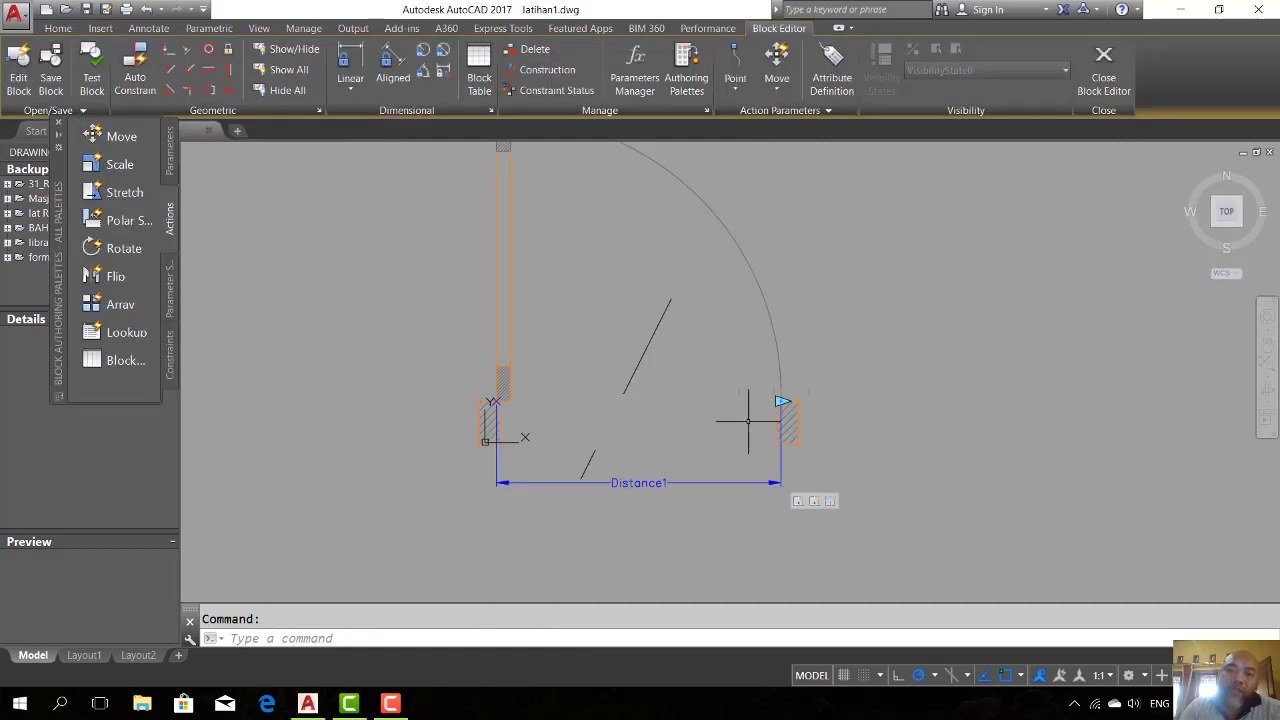
Step: Add a Flip parameter with a horizontal reflection line starting at the leaf's hinge corner and its label inside the opening
{"action": "scroll", "coordinate": [728, 460], "scroll_direction": "down", "scroll_amount": 2}
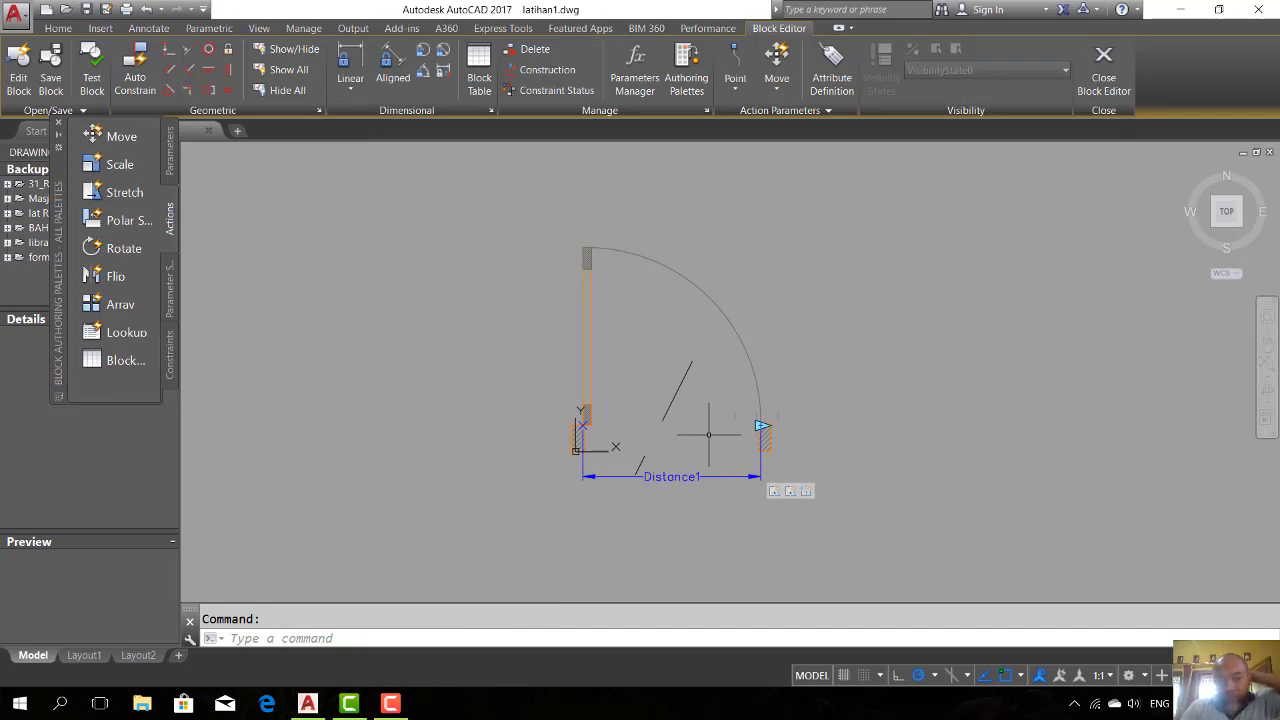
{"action": "left_click", "coordinate": [174, 168]}
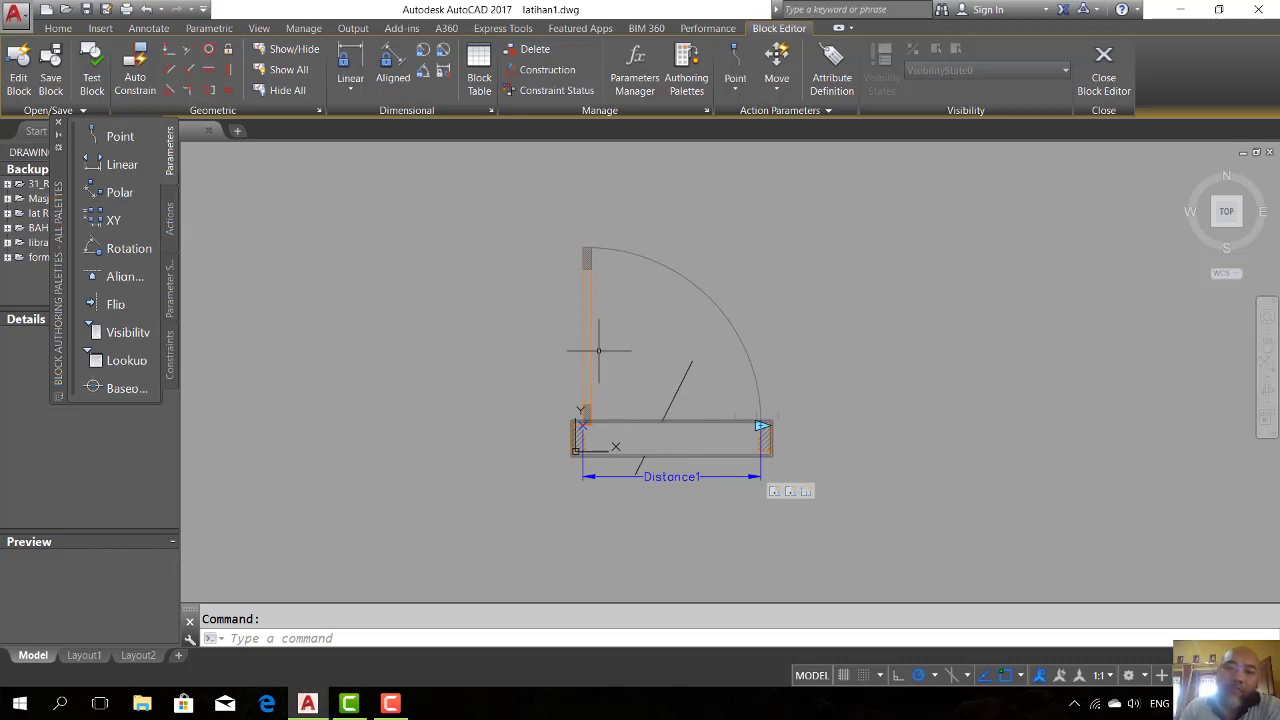
{"action": "scroll", "coordinate": [598, 350], "scroll_direction": "up", "scroll_amount": 2}
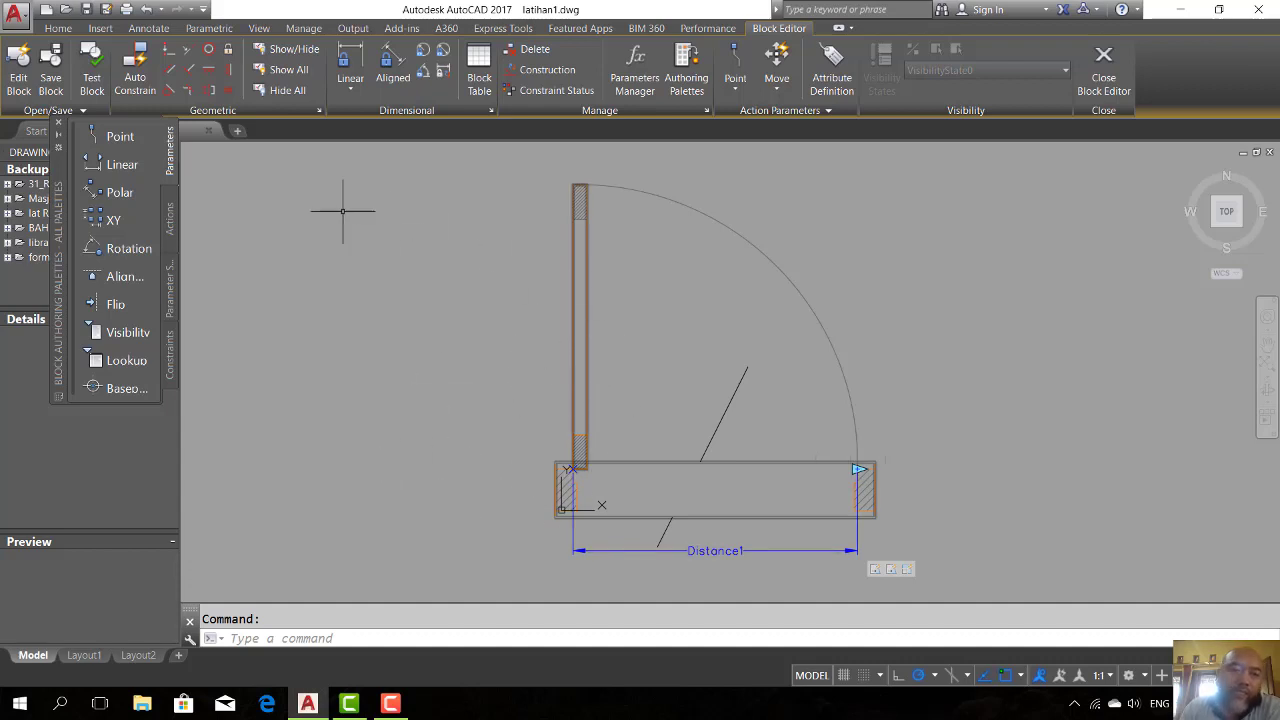
{"action": "scroll", "coordinate": [526, 338], "scroll_direction": "down", "scroll_amount": 2}
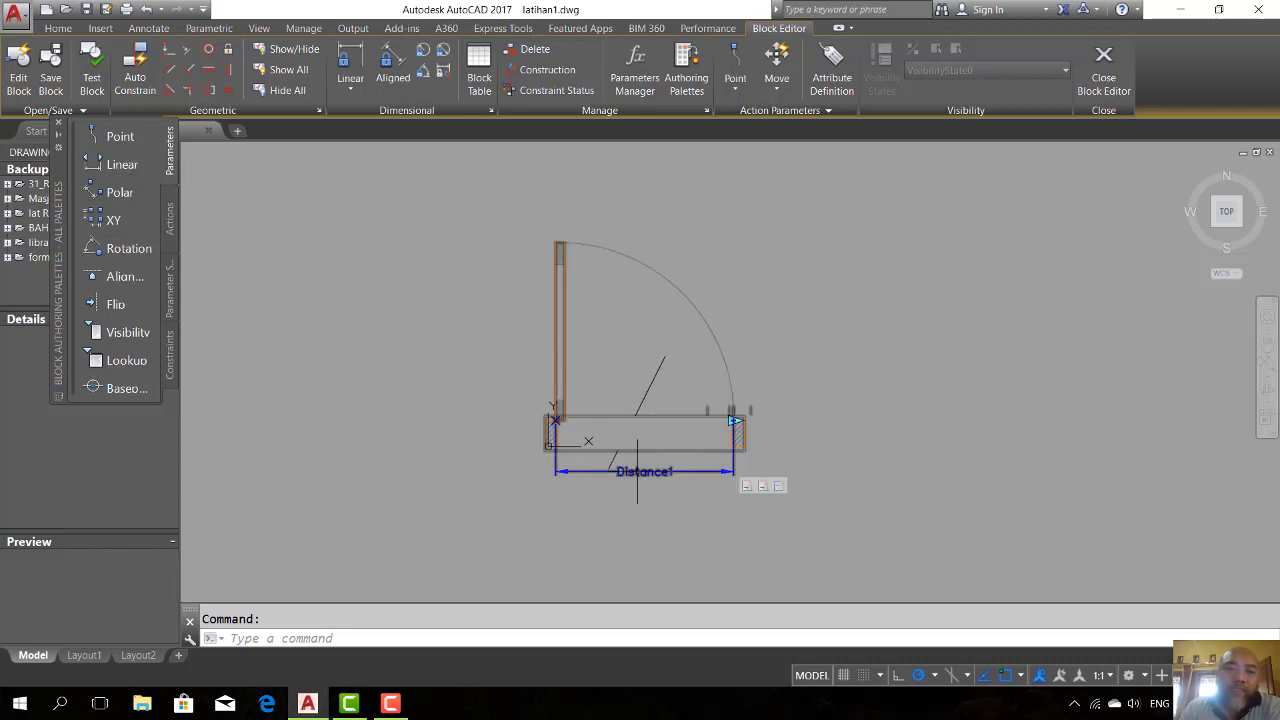
{"action": "left_click", "coordinate": [117, 304]}
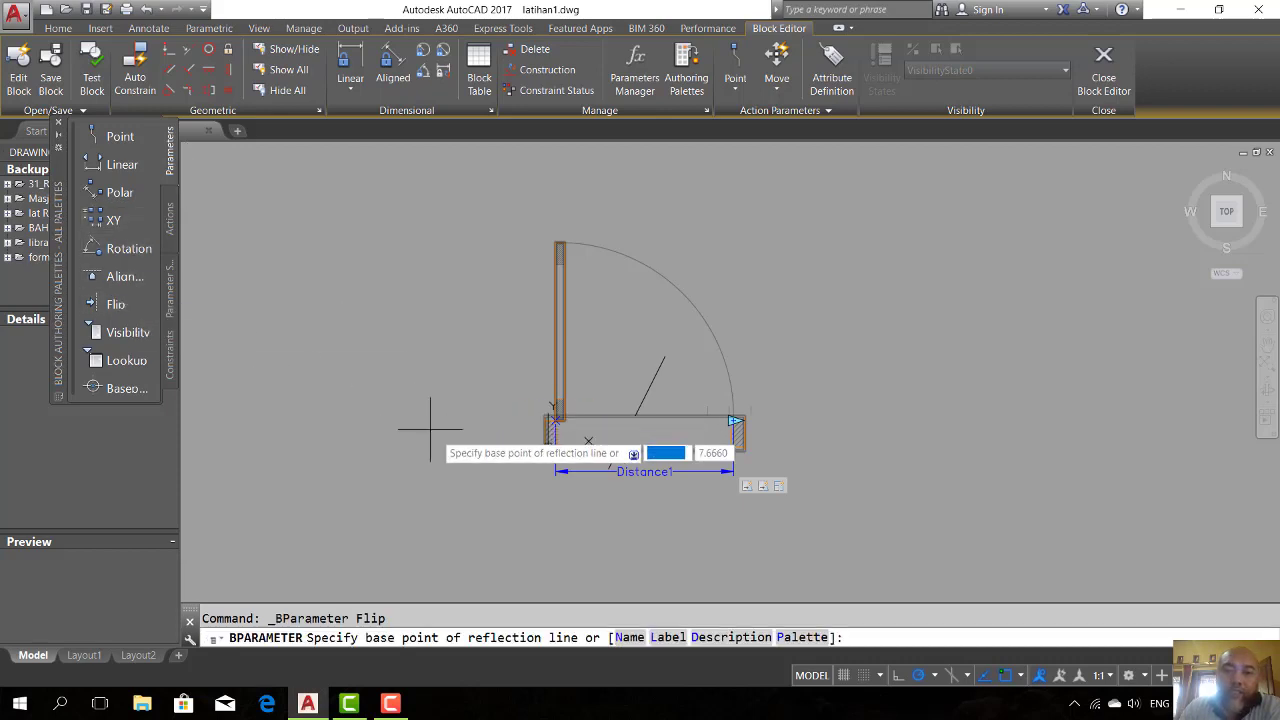
{"action": "scroll", "coordinate": [570, 480], "scroll_direction": "up", "scroll_amount": 2}
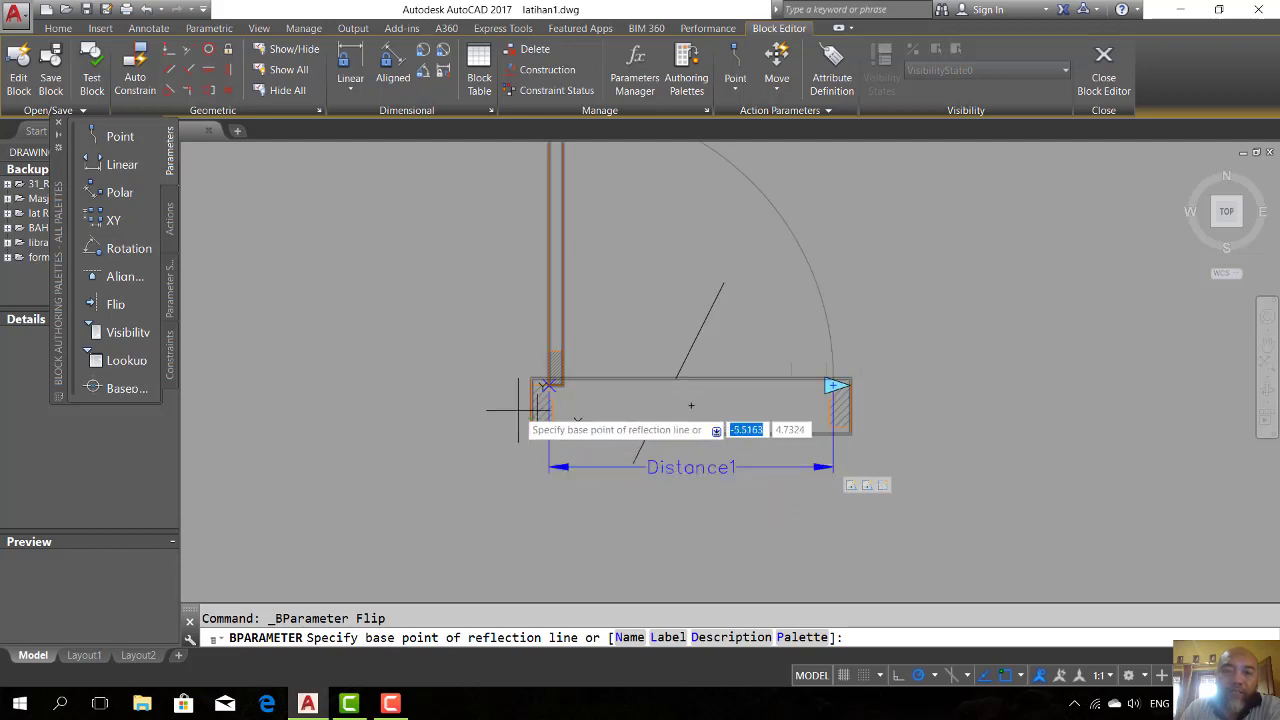
{"action": "scroll", "coordinate": [543, 384], "scroll_direction": "up", "scroll_amount": 3}
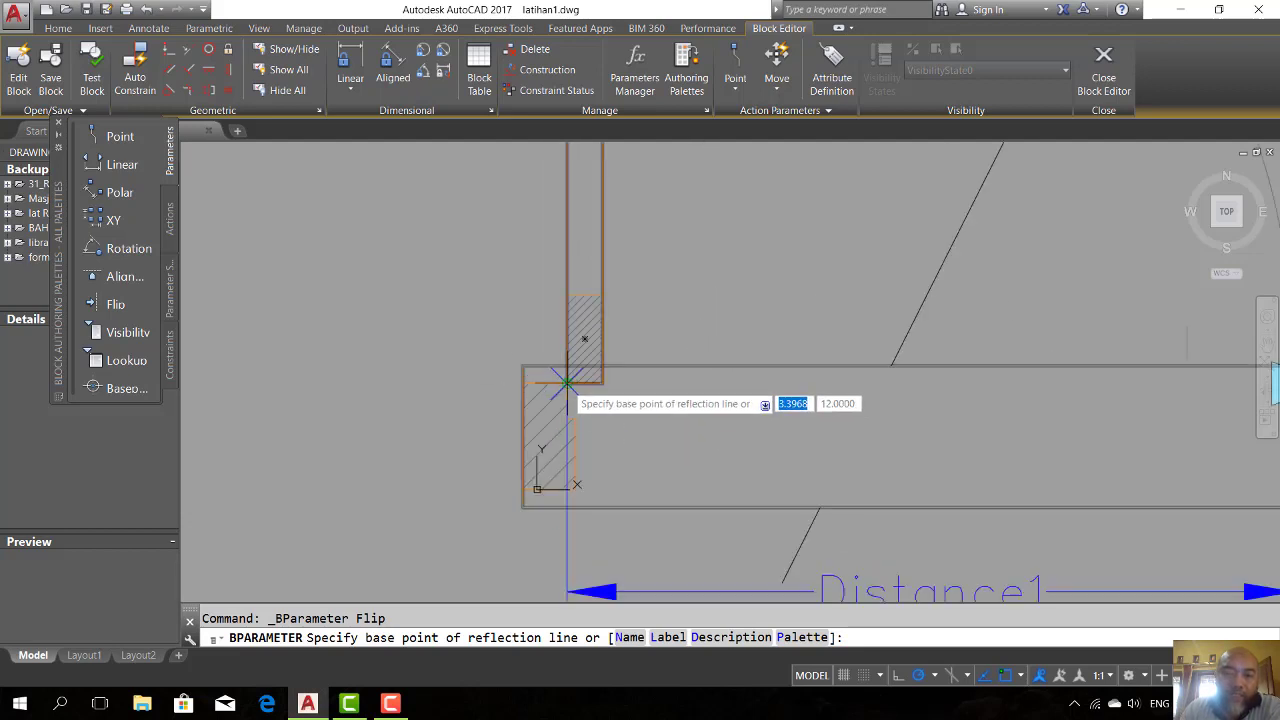
{"action": "left_click", "coordinate": [567, 383]}
{"action": "scroll", "coordinate": [567, 383], "scroll_direction": "down", "scroll_amount": 3}
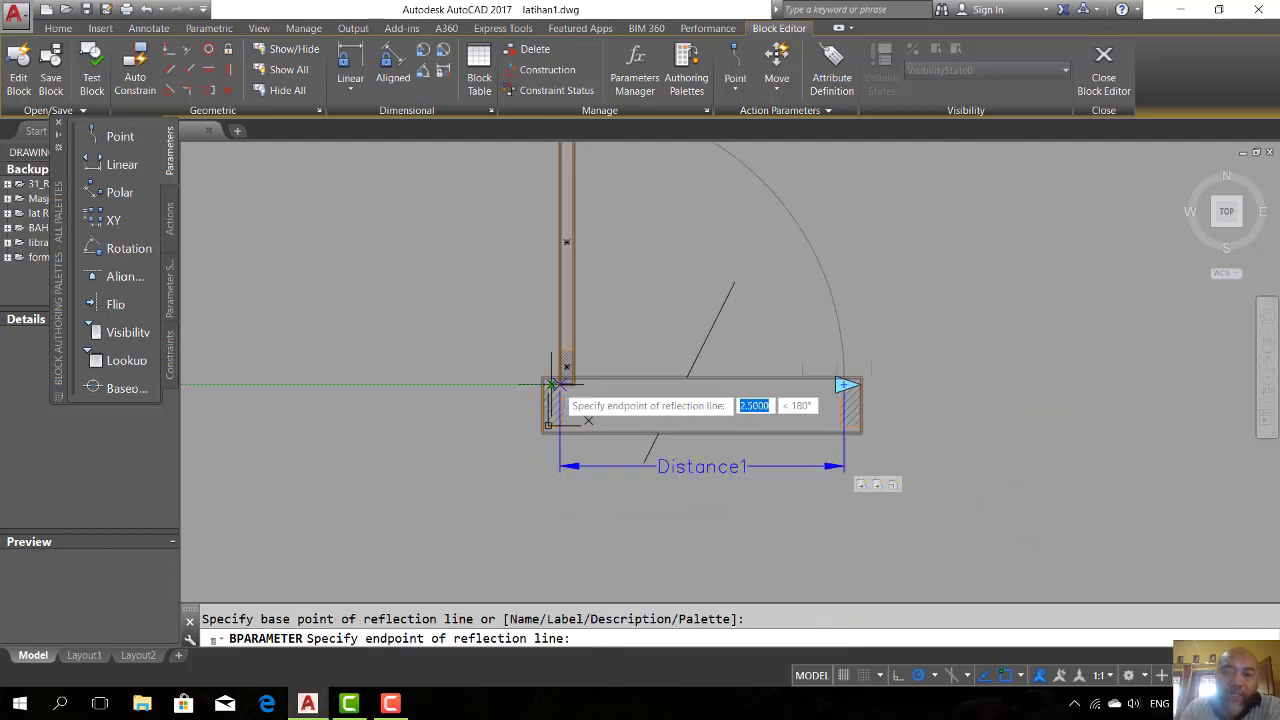
{"action": "left_click", "coordinate": [939, 384]}
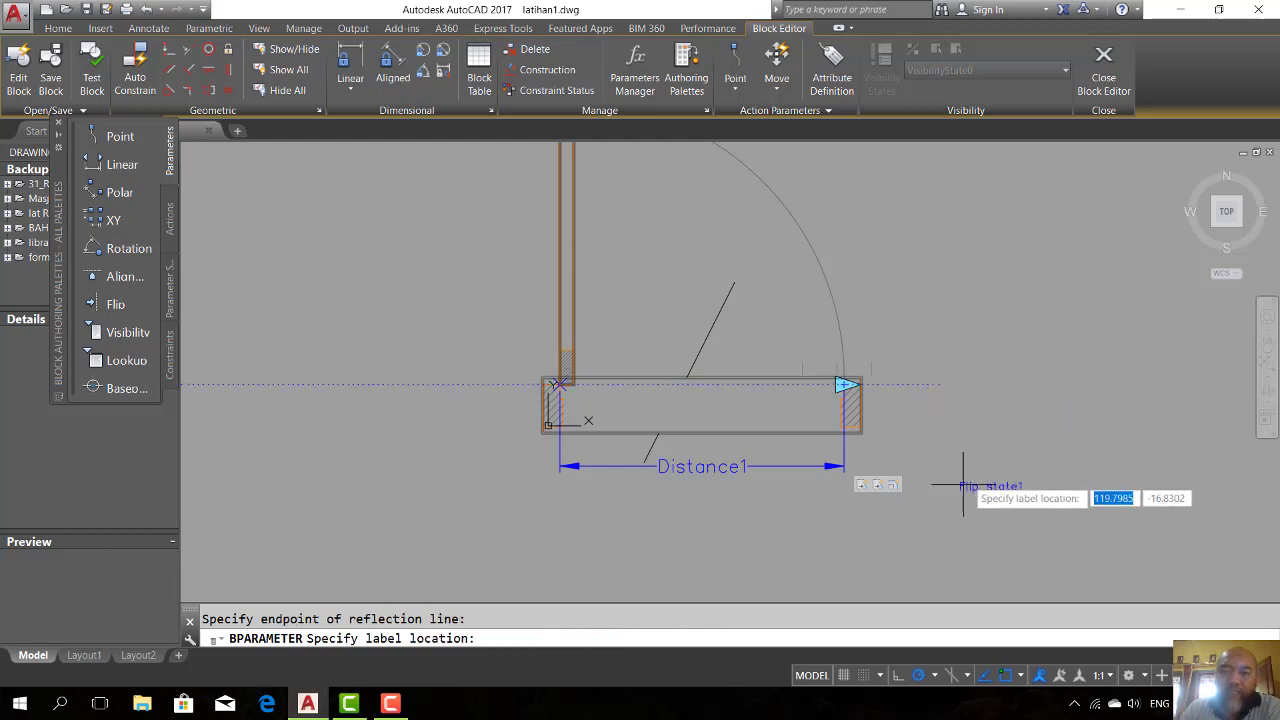
{"action": "left_click", "coordinate": [630, 400]}
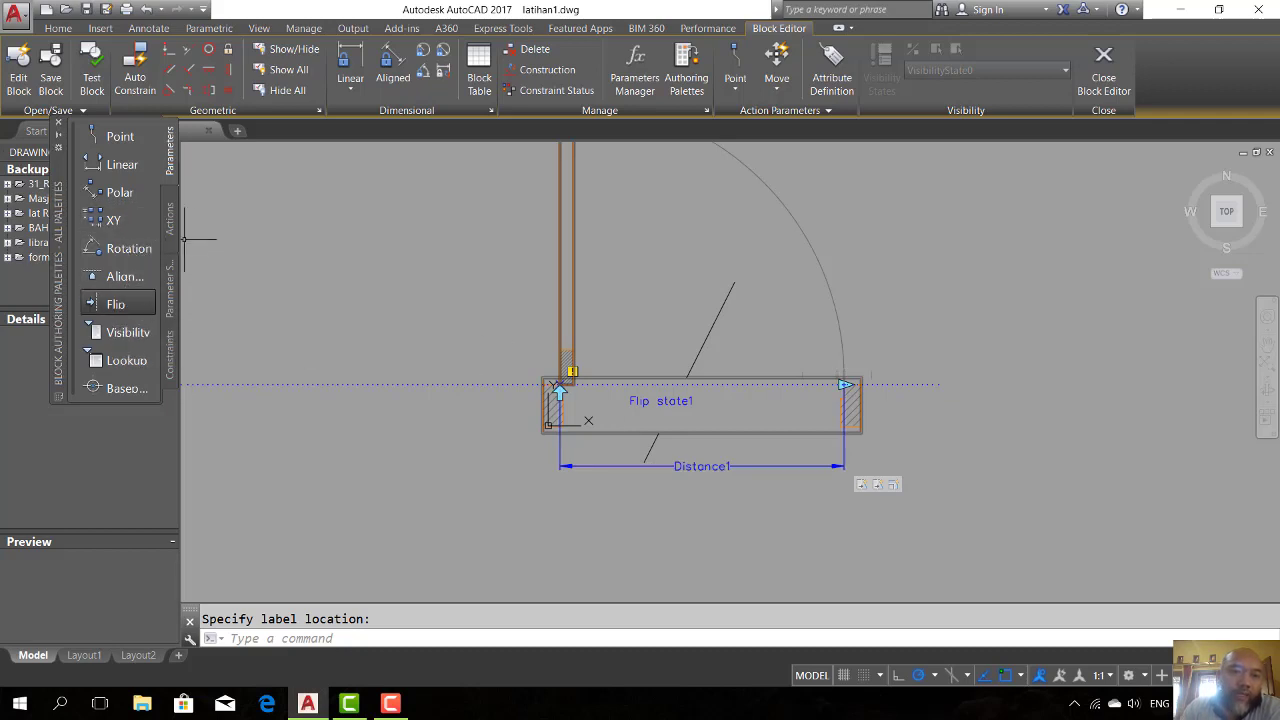
Step: Add a second Flip parameter with a near-vertical reflection line down from the hinge corner and its label below the Distance1 dimension
{"action": "left_click", "coordinate": [116, 304]}
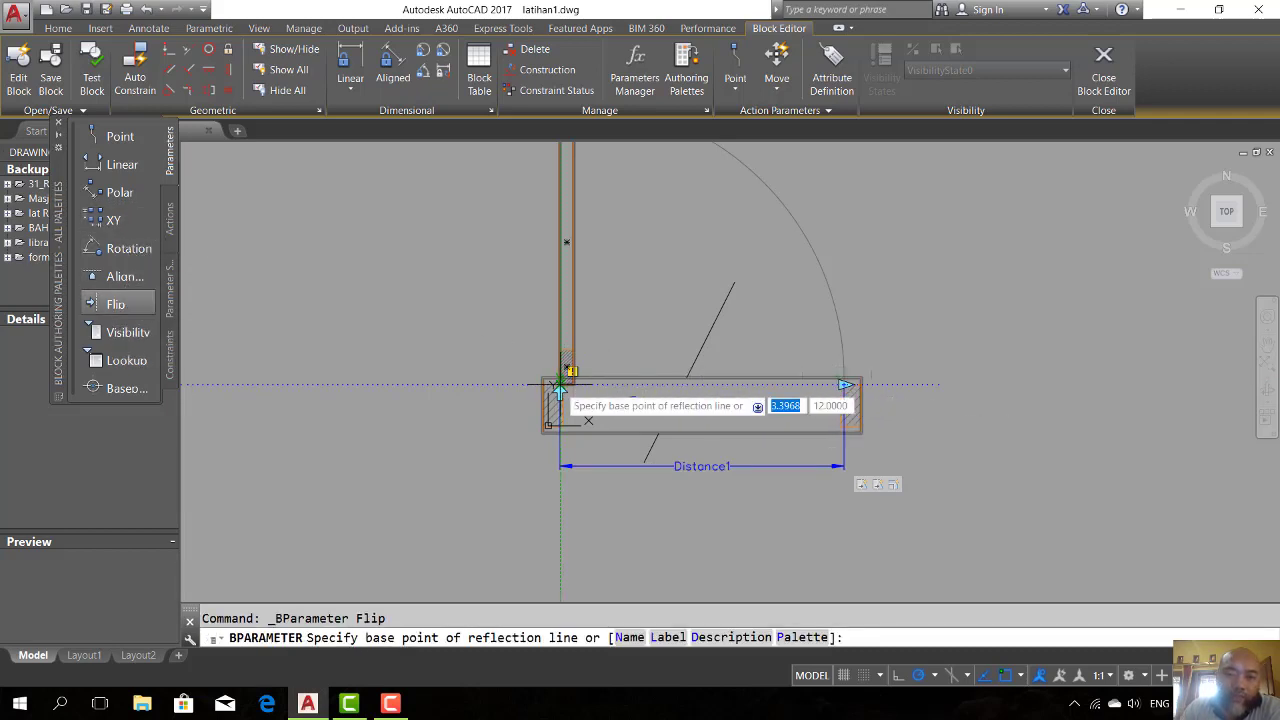
{"action": "left_click", "coordinate": [559, 387]}
{"action": "left_click", "coordinate": [554, 555]}
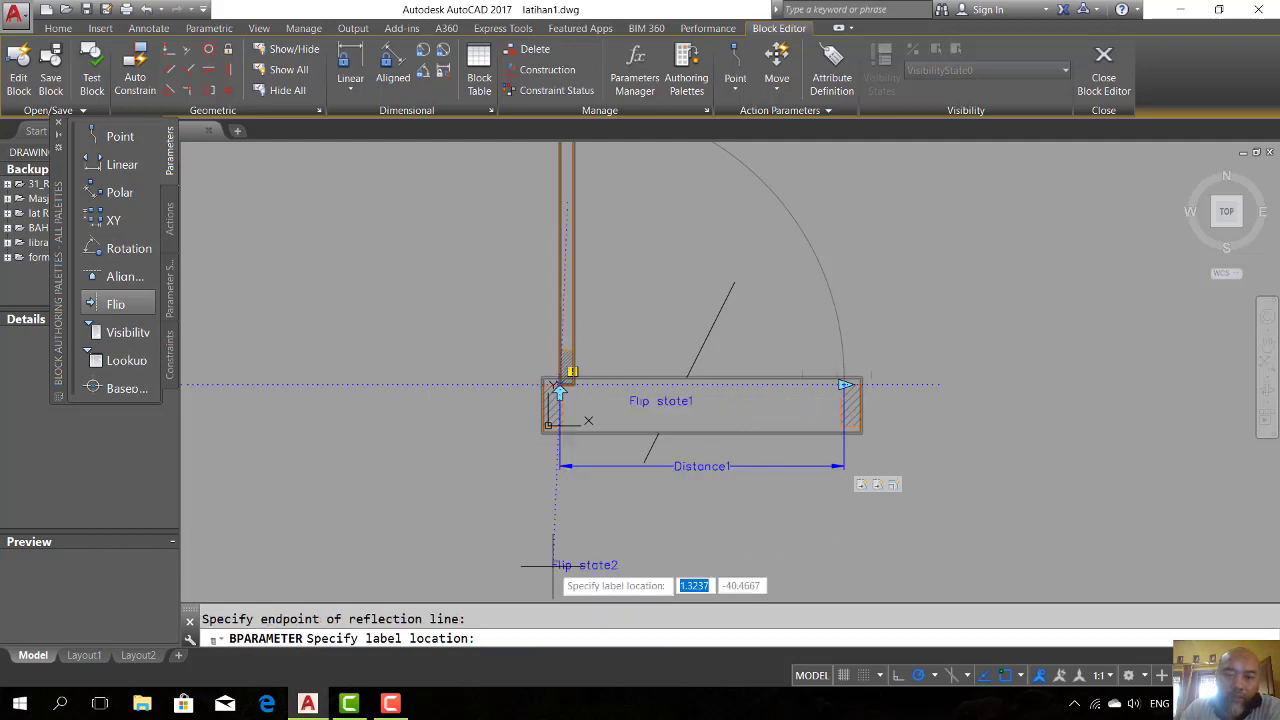
{"action": "left_click", "coordinate": [593, 518]}
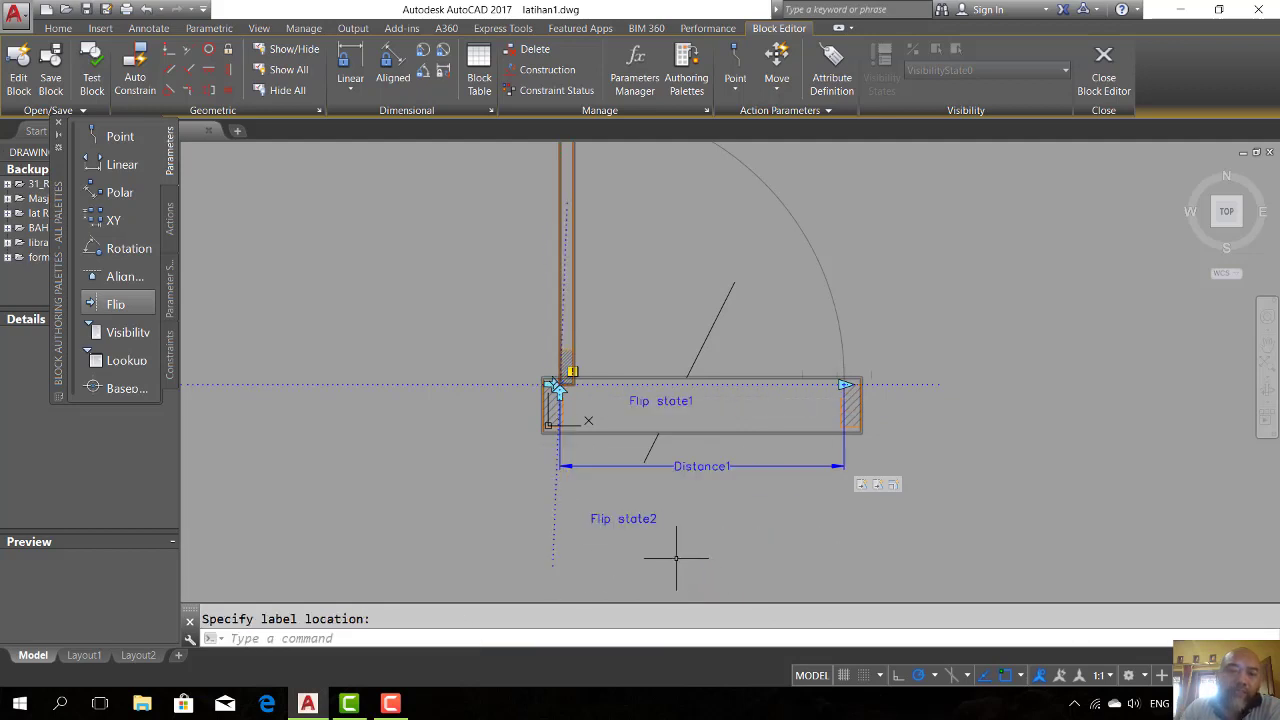
Step: Attach a Flip action to the Flip state1 parameter with the whole door geometry and all parameters as its selection set
{"action": "left_click", "coordinate": [172, 218]}
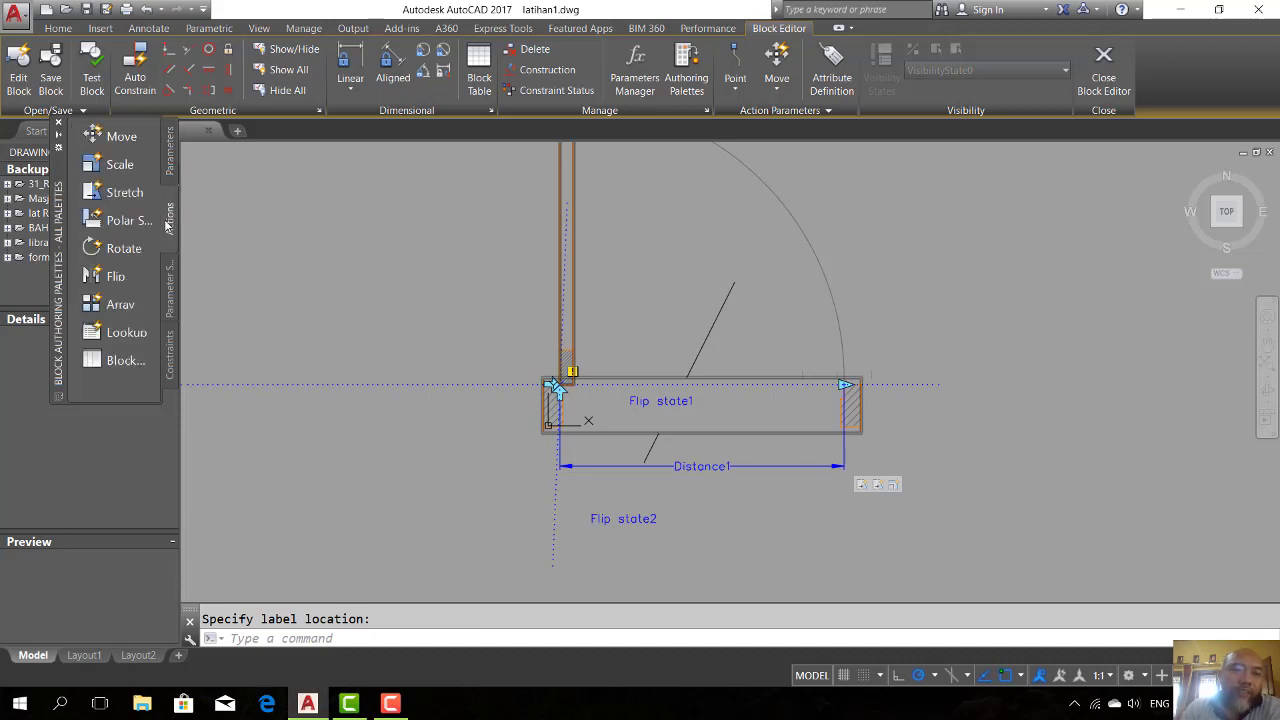
{"action": "left_click", "coordinate": [119, 278]}
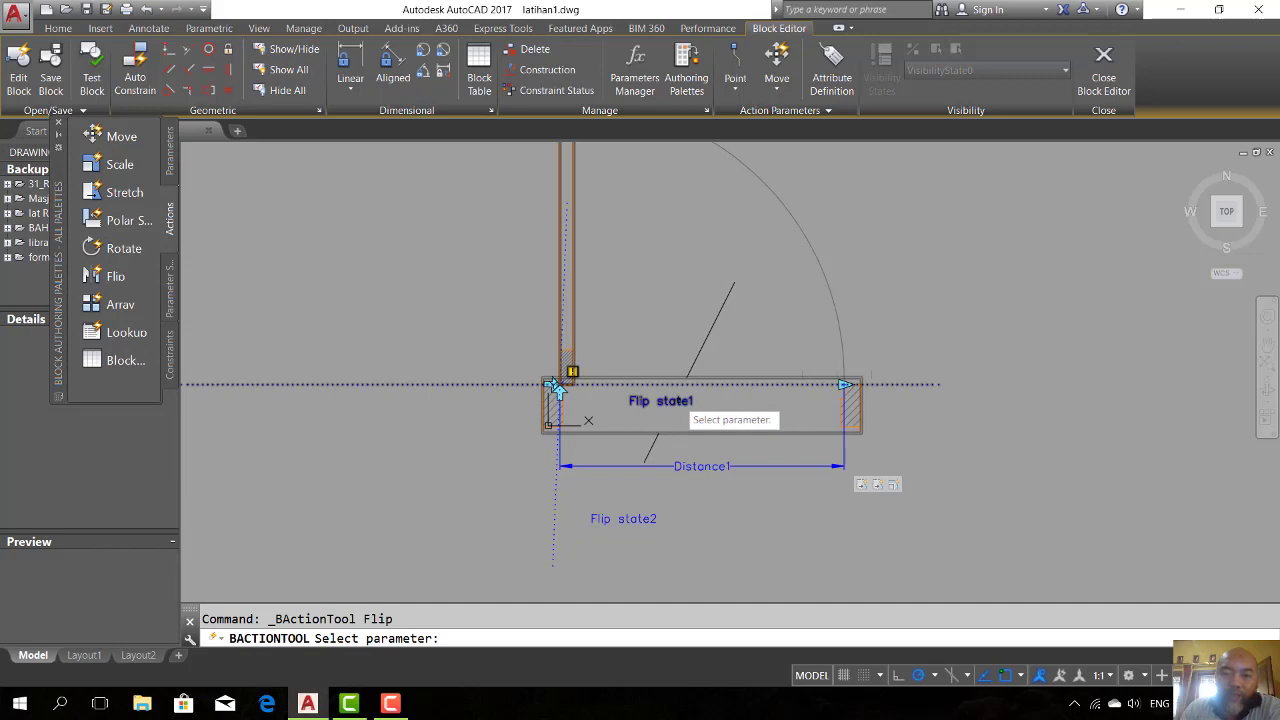
{"action": "left_click", "coordinate": [678, 400]}
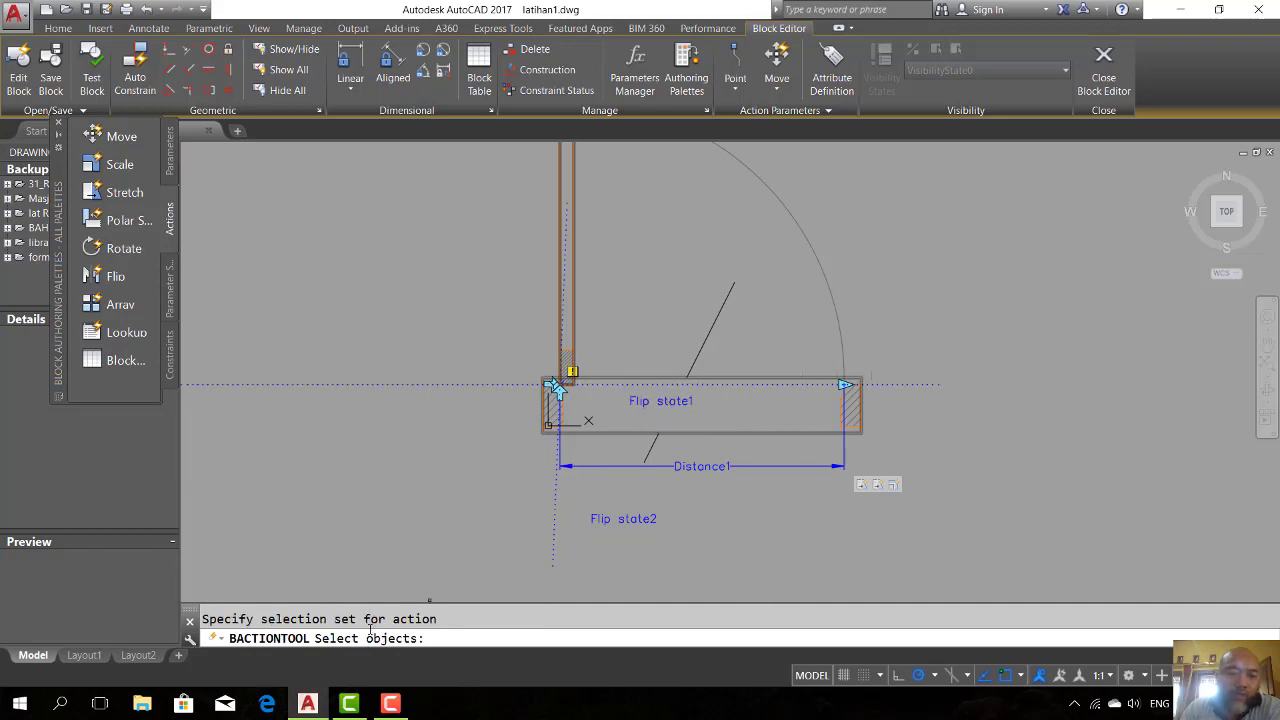
{"action": "scroll", "coordinate": [802, 549], "scroll_direction": "down", "scroll_amount": 4}
{"action": "left_click", "coordinate": [903, 566]}
{"action": "left_click", "coordinate": [594, 290]}
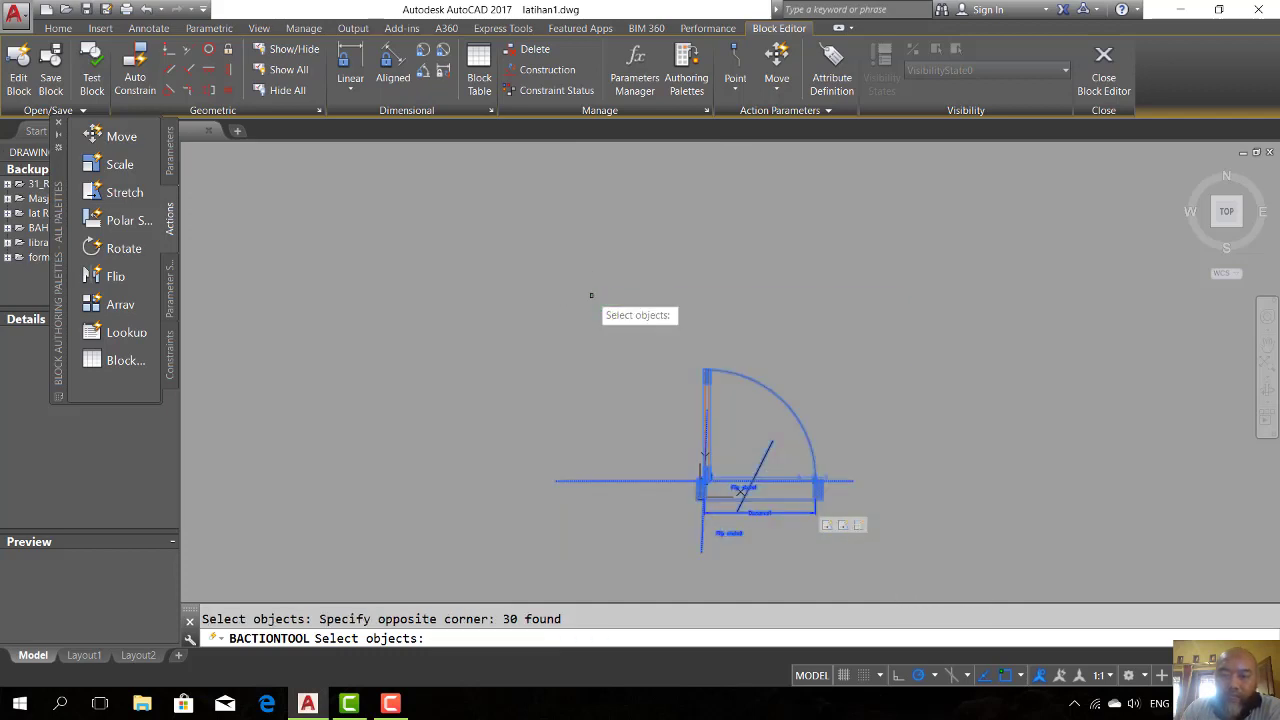
{"action": "key", "text": "Return"}
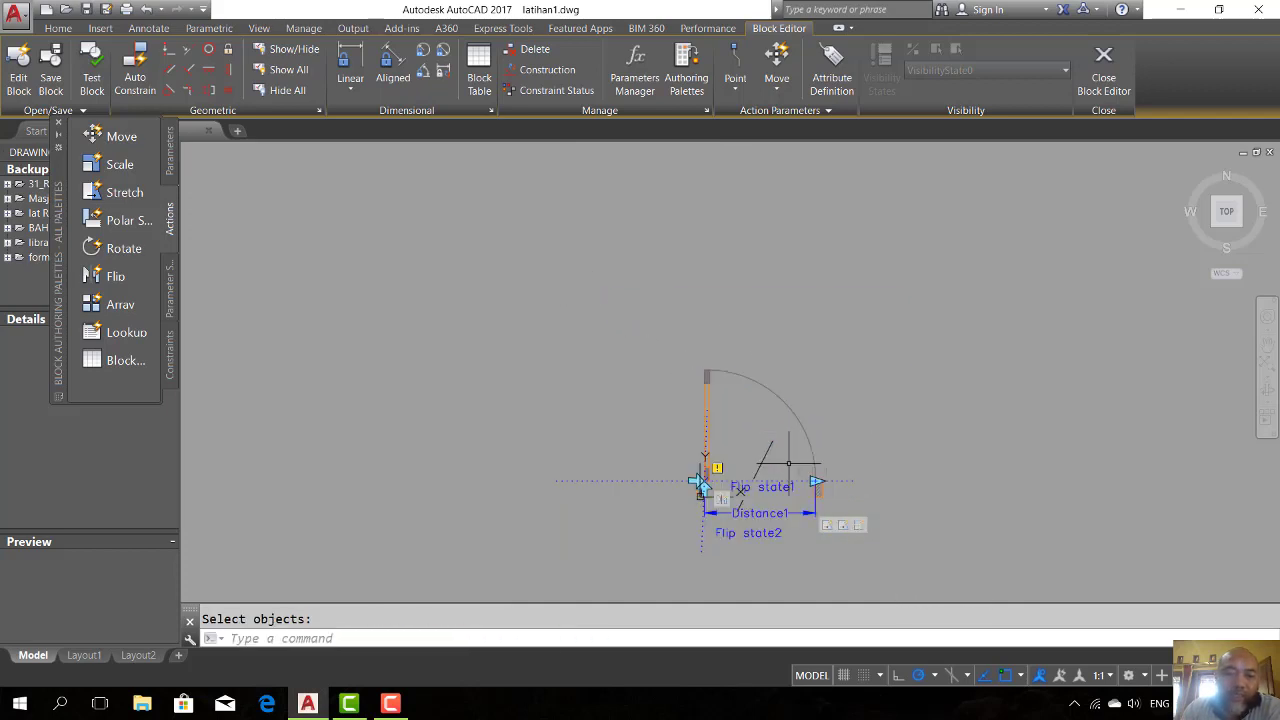
{"action": "scroll", "coordinate": [746, 490], "scroll_direction": "up", "scroll_amount": 4}
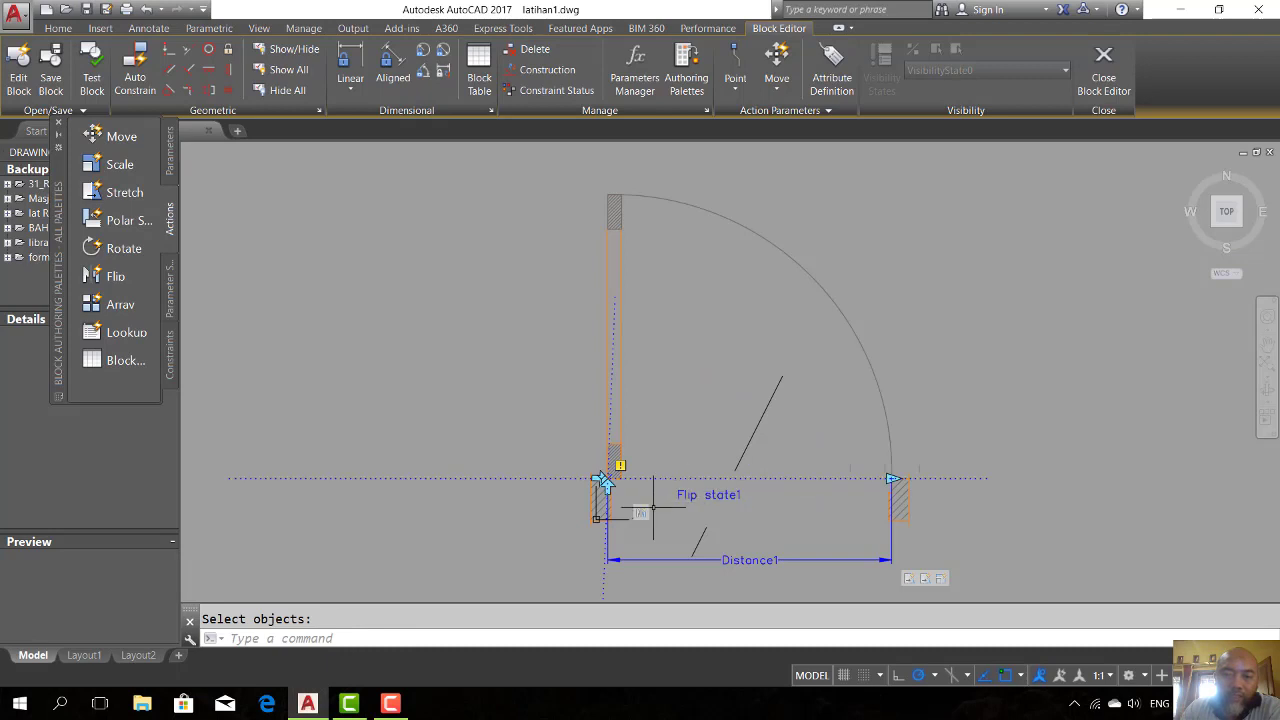
{"action": "scroll", "coordinate": [560, 392], "scroll_direction": "down", "scroll_amount": 2}
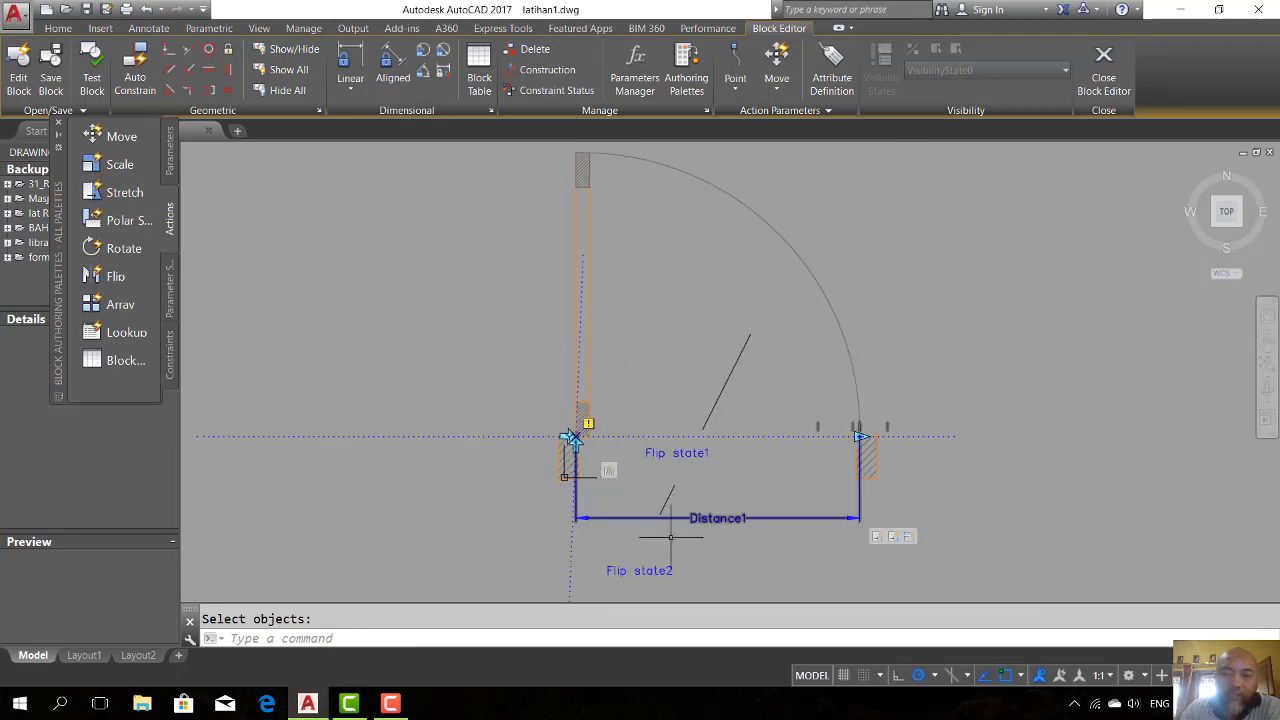
{"action": "left_click", "coordinate": [143, 283]}
{"action": "left_click", "coordinate": [666, 575]}
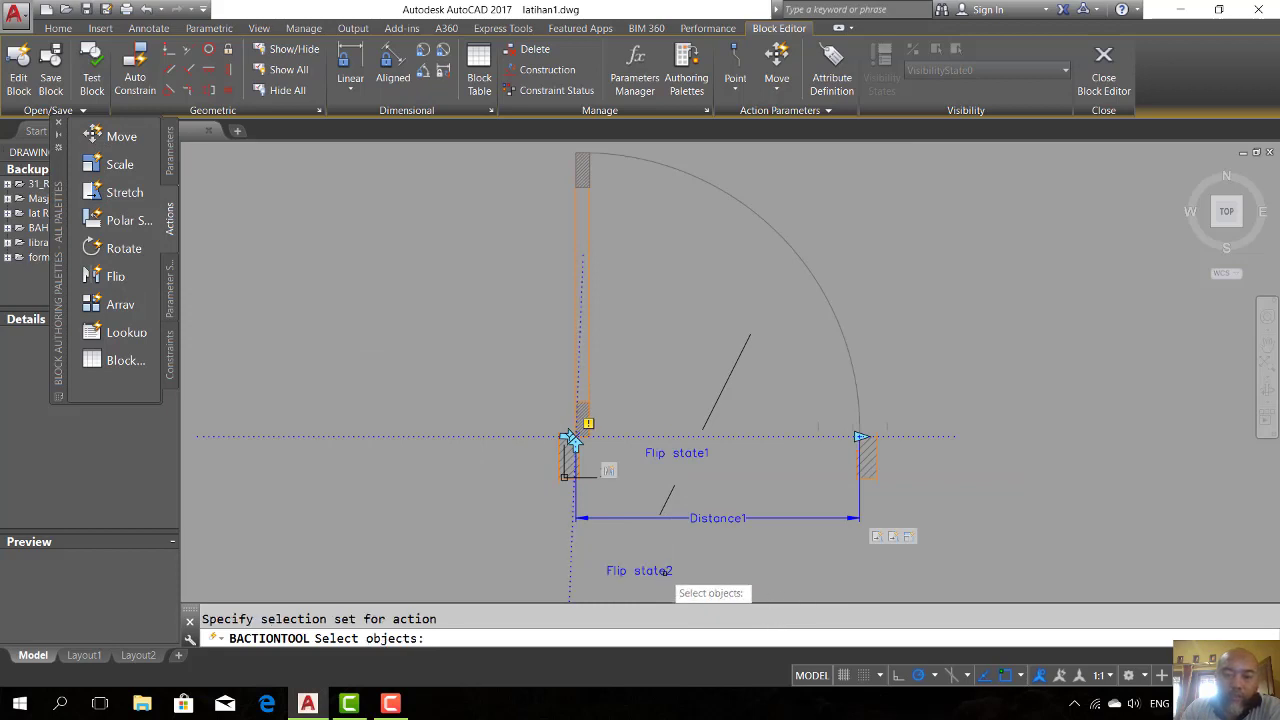
{"action": "scroll", "coordinate": [615, 470], "scroll_direction": "down", "scroll_amount": 2}
{"action": "left_click", "coordinate": [800, 557]}
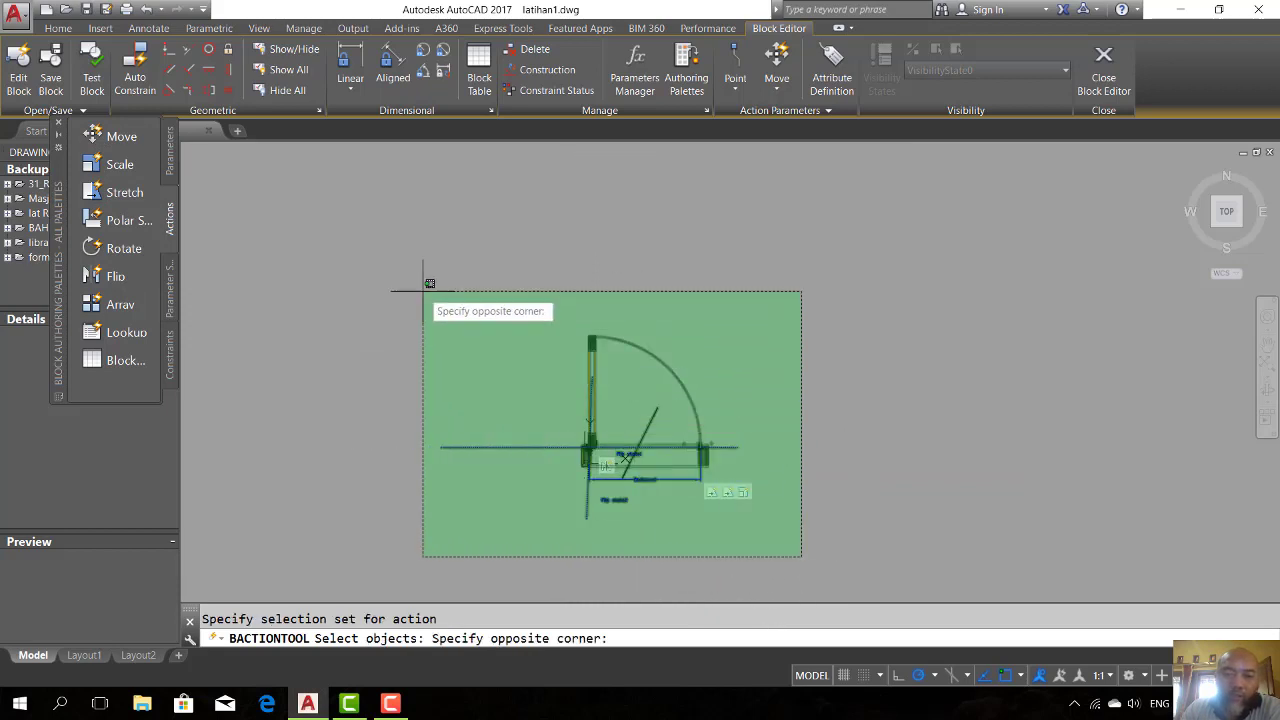
{"action": "left_click", "coordinate": [386, 248]}
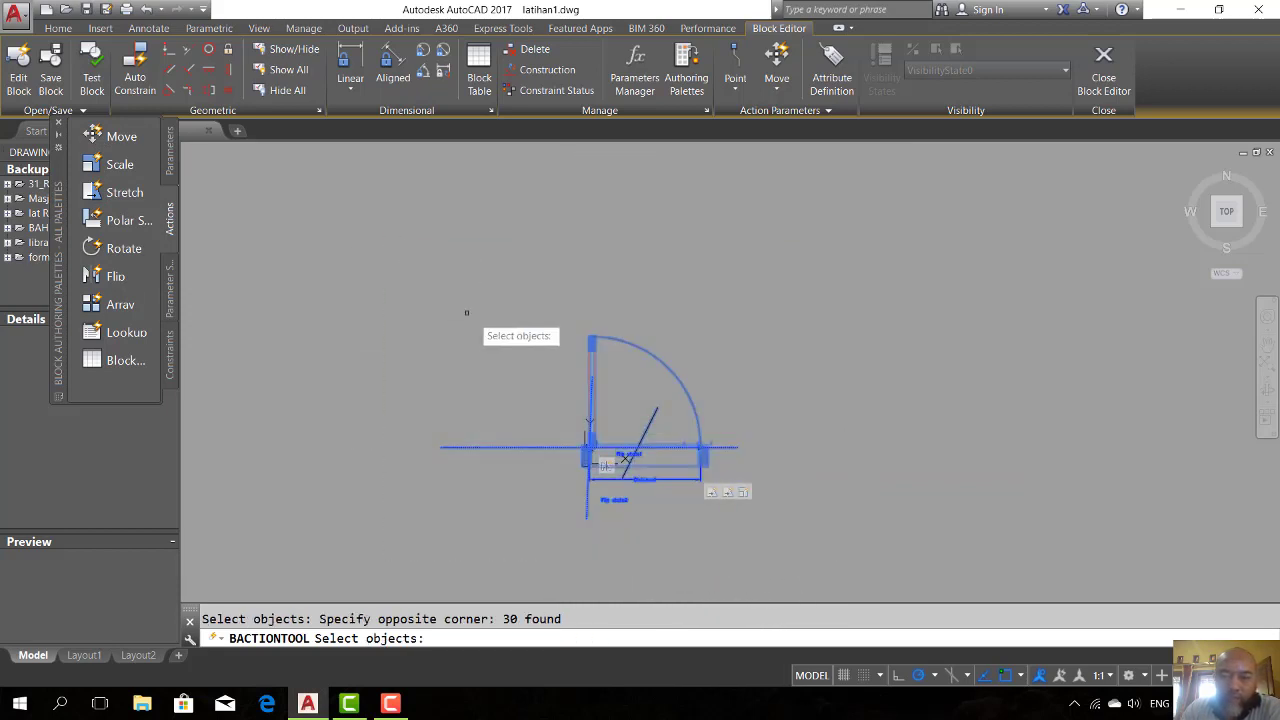
{"action": "scroll", "coordinate": [585, 405], "scroll_direction": "up", "scroll_amount": 3}
{"action": "scroll", "coordinate": [631, 363], "scroll_direction": "down", "scroll_amount": 2}
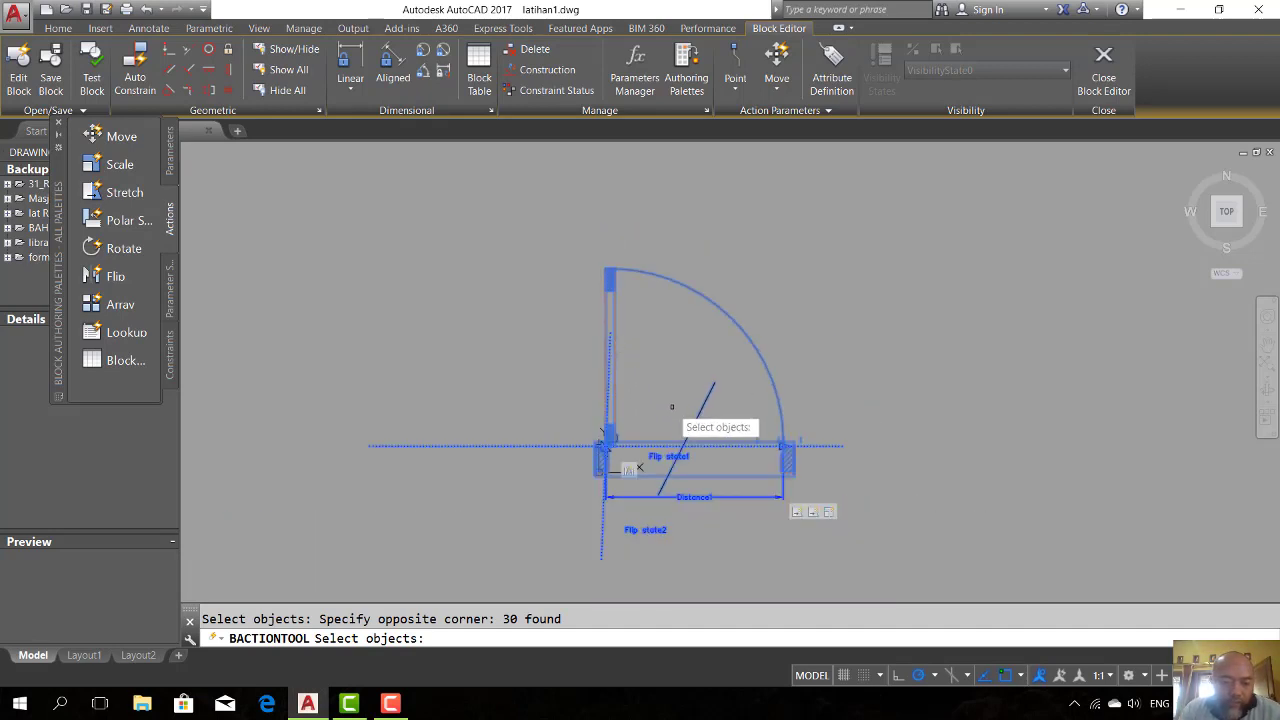
{"action": "key", "text": "Escape"}
Step: Delete the Flip state2 parameter with the slightly tilted reflection line
{"action": "scroll", "coordinate": [620, 550], "scroll_direction": "up", "scroll_amount": 2}
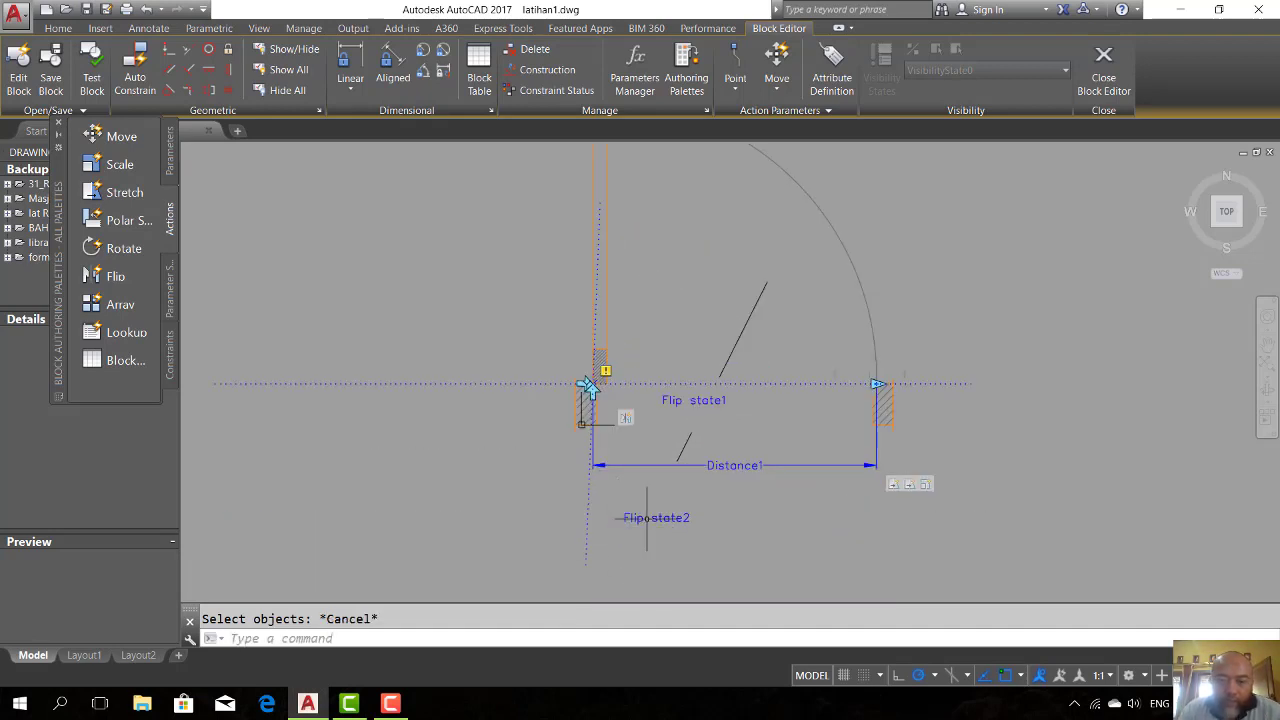
{"action": "left_click", "coordinate": [647, 518]}
{"action": "key", "text": "Delete"}
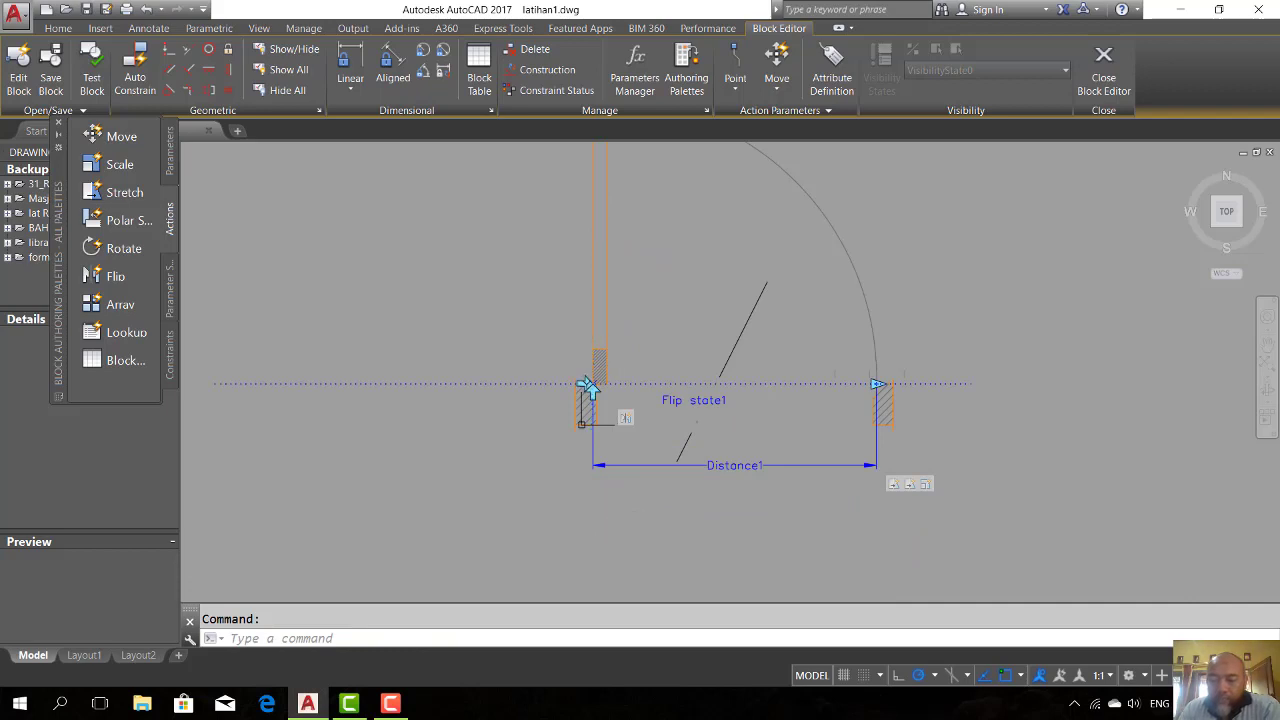
Step: Add a Flip parameter with an exactly vertical reflection line down from the hinge corner, and move its label to just below the Distance1 dimension
{"action": "left_click", "coordinate": [170, 155]}
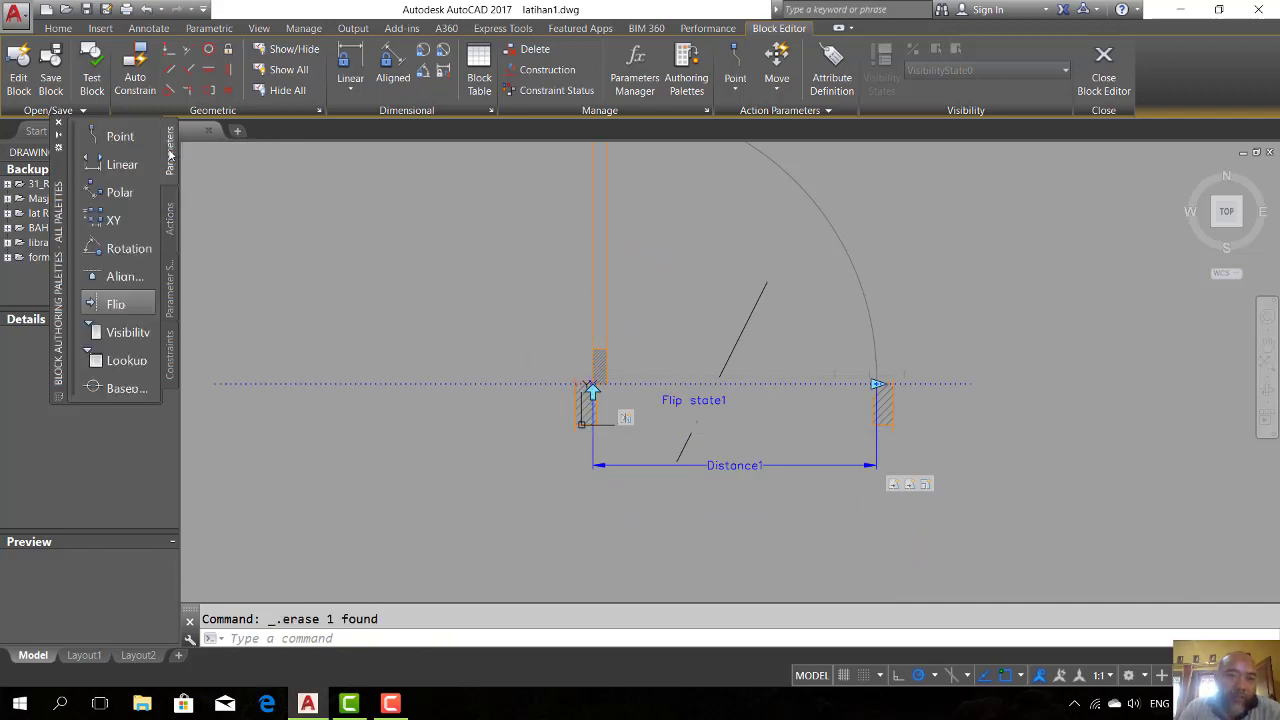
{"action": "left_click", "coordinate": [117, 305]}
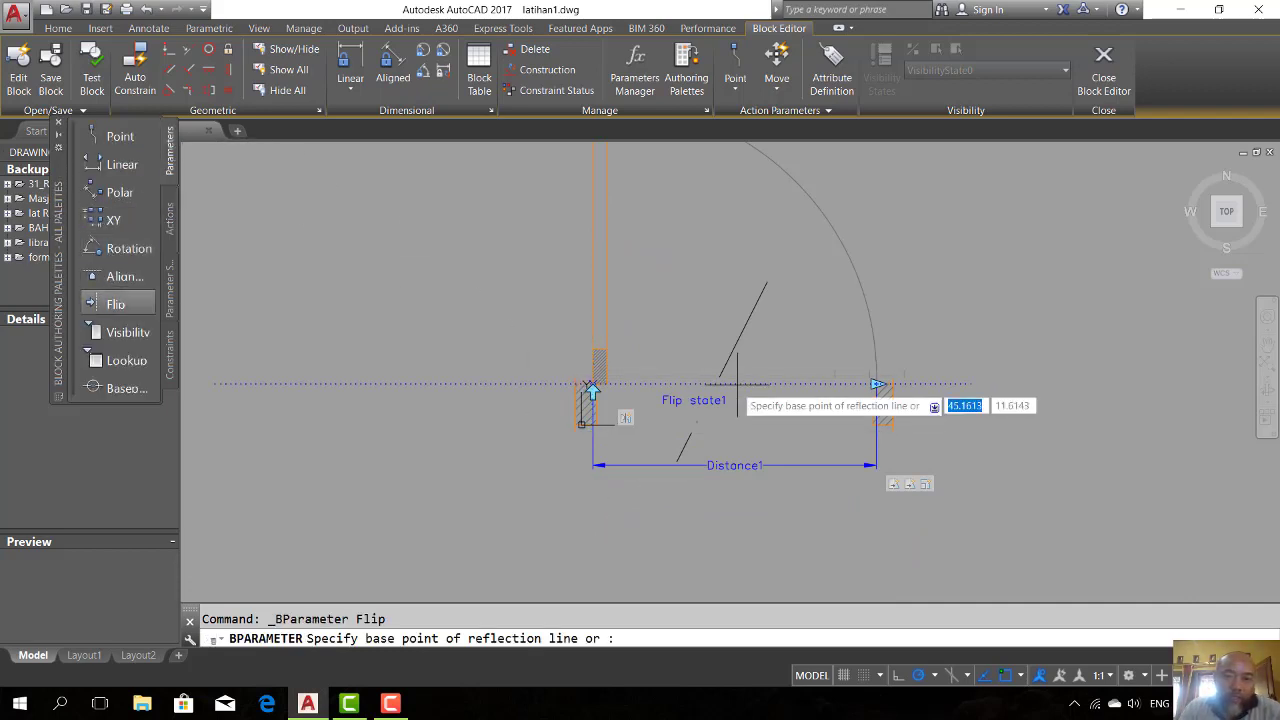
{"action": "left_click", "coordinate": [584, 378]}
{"action": "scroll", "coordinate": [584, 378], "scroll_direction": "down", "scroll_amount": 5}
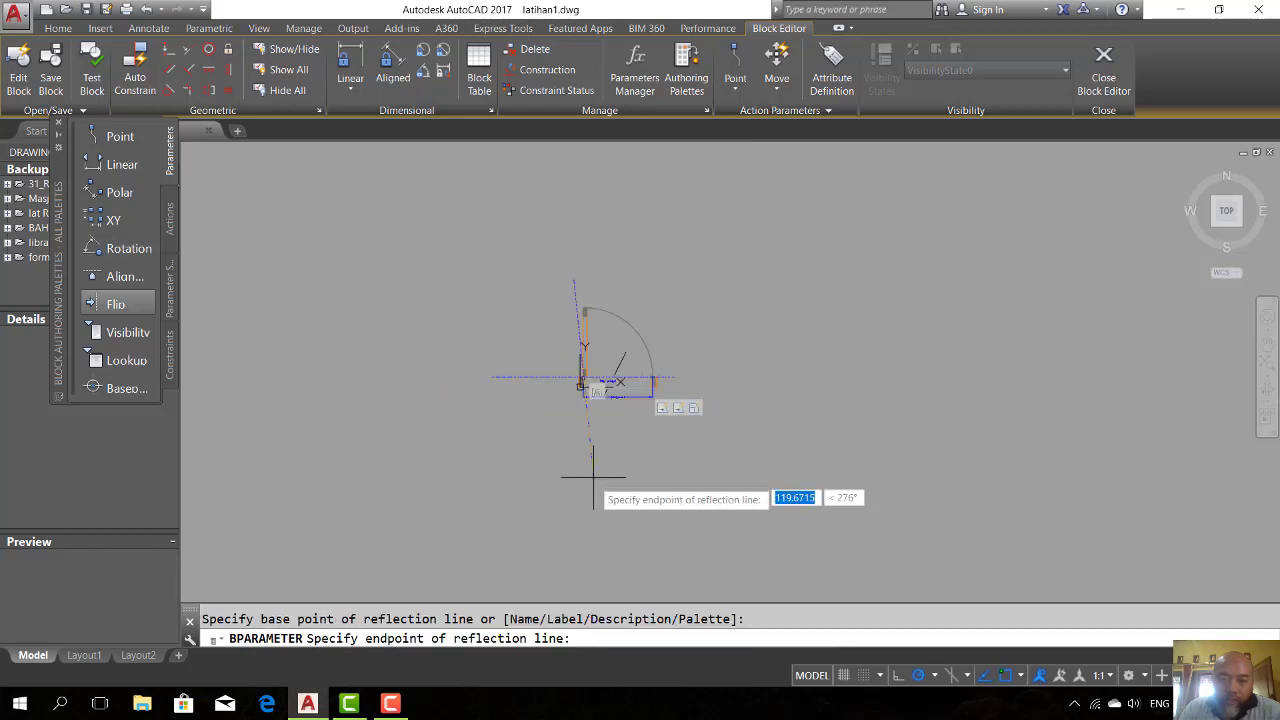
{"action": "left_click", "coordinate": [585, 479]}
{"action": "left_click", "coordinate": [585, 479]}
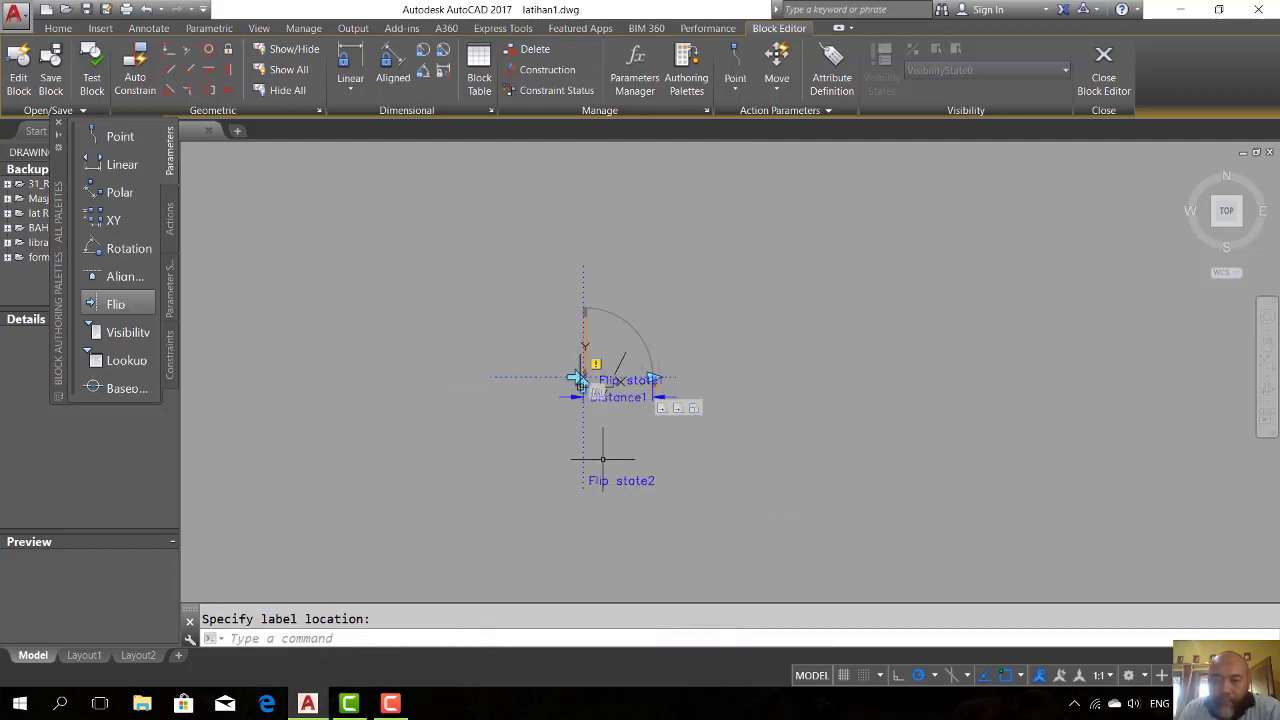
{"action": "scroll", "coordinate": [601, 457], "scroll_direction": "up", "scroll_amount": 3}
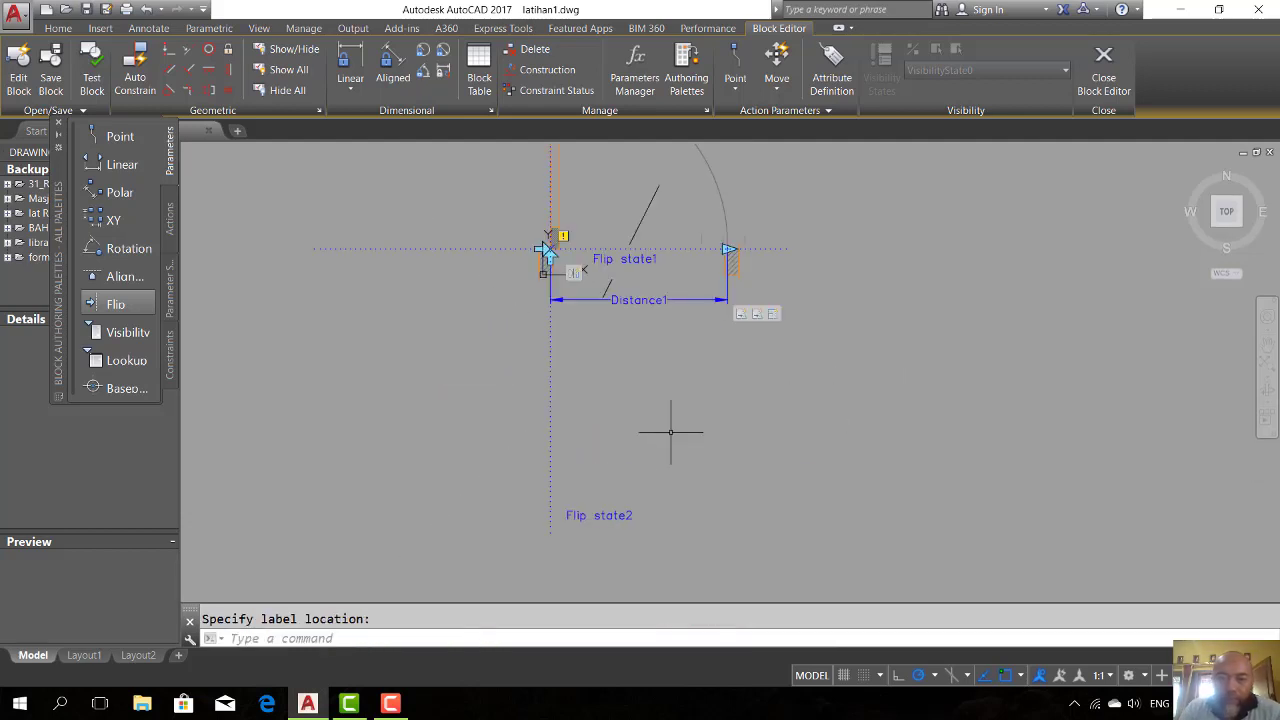
{"action": "left_click", "coordinate": [567, 515]}
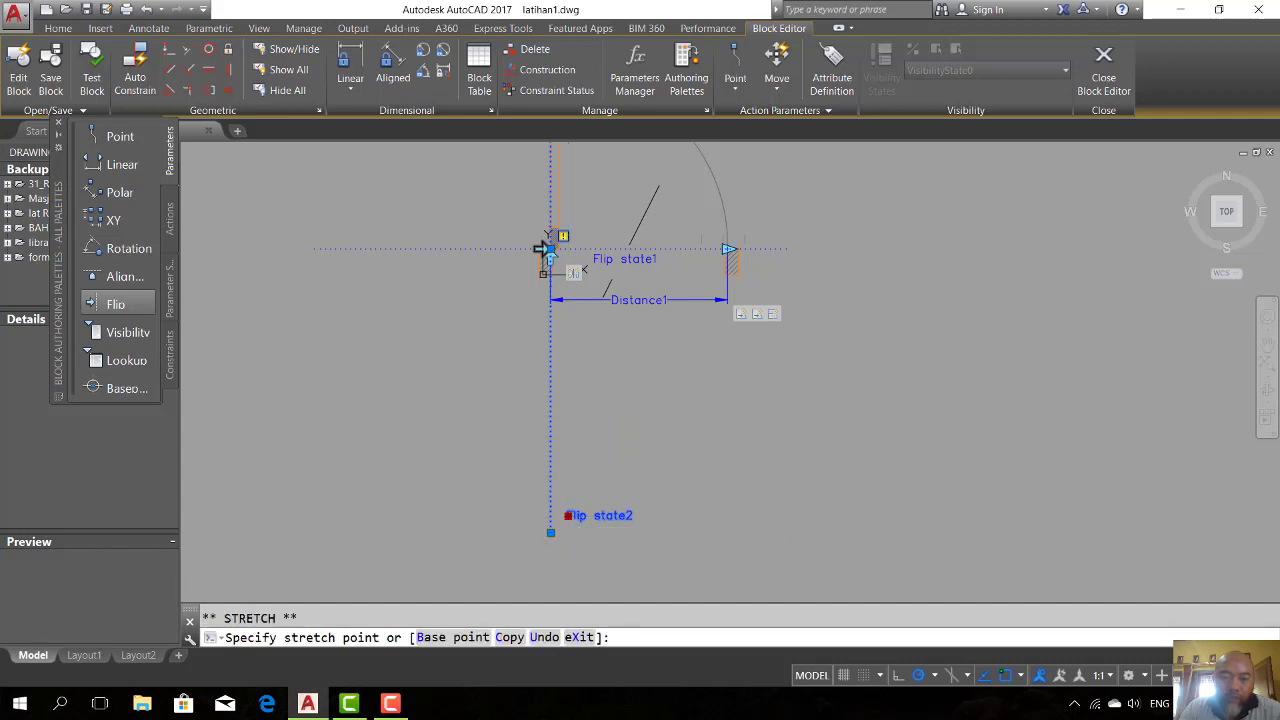
{"action": "key", "text": "Escape"}
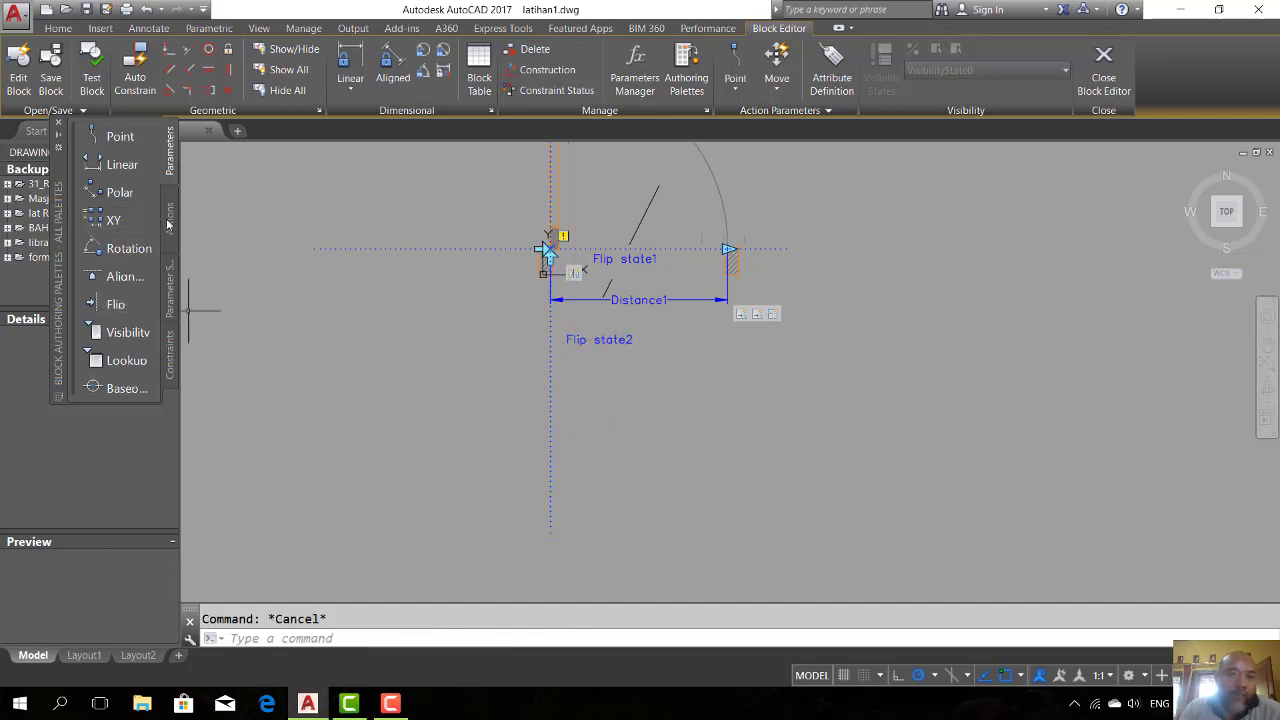
Step: Attach a Flip action to the Flip state2 parameter with a crossing selection around the door geometry and parameters
{"action": "left_click", "coordinate": [170, 222]}
{"action": "left_click", "coordinate": [114, 276]}
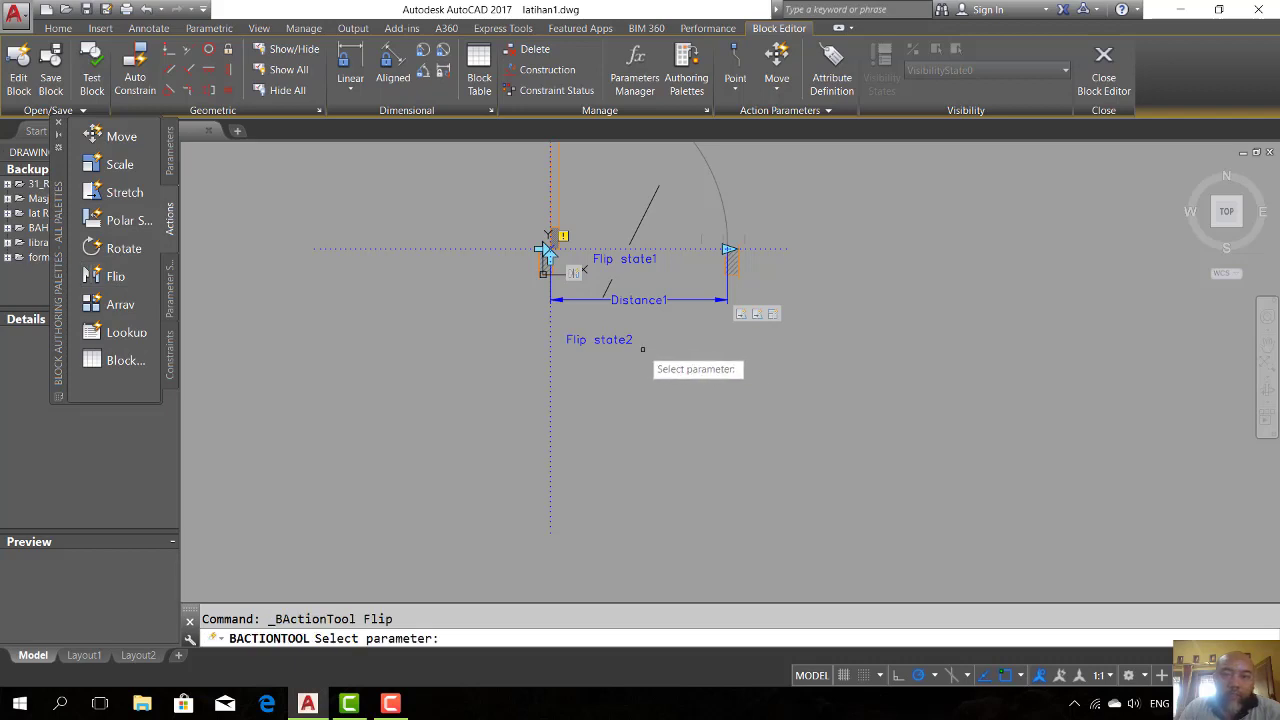
{"action": "left_click", "coordinate": [600, 340]}
{"action": "scroll", "coordinate": [612, 365], "scroll_direction": "down", "scroll_amount": 3}
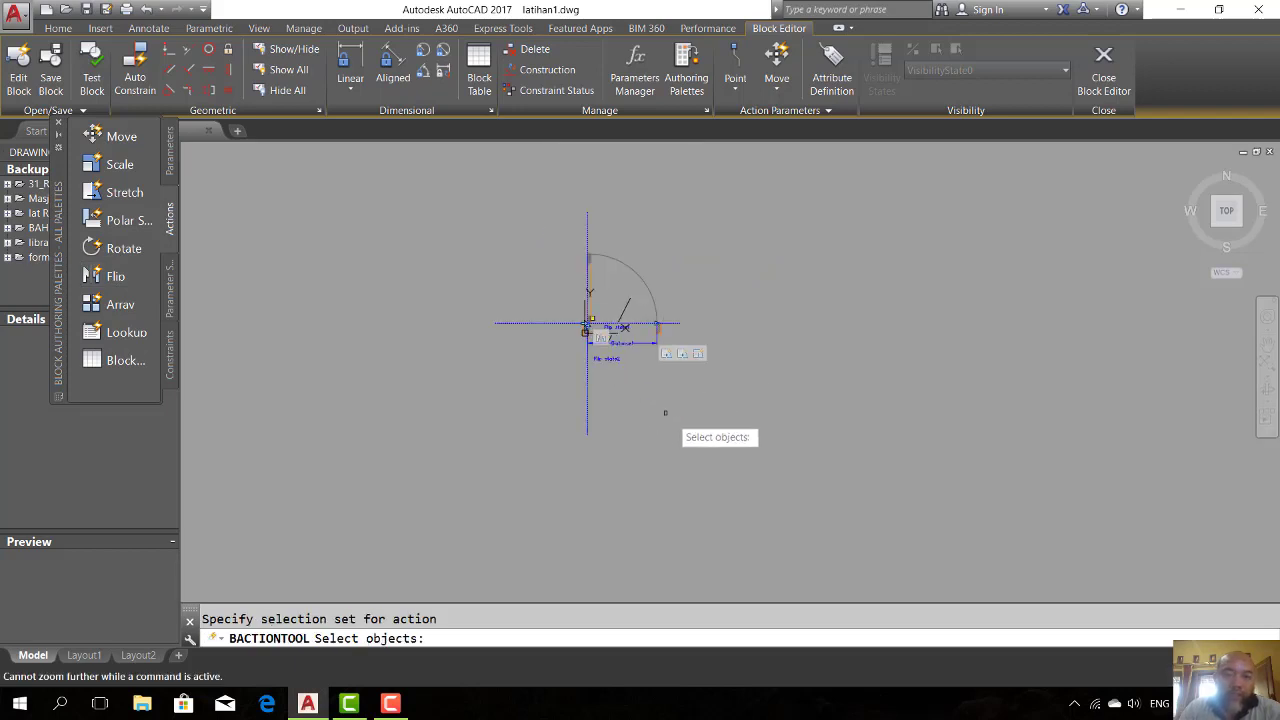
{"action": "left_click", "coordinate": [775, 467]}
{"action": "left_click", "coordinate": [510, 296]}
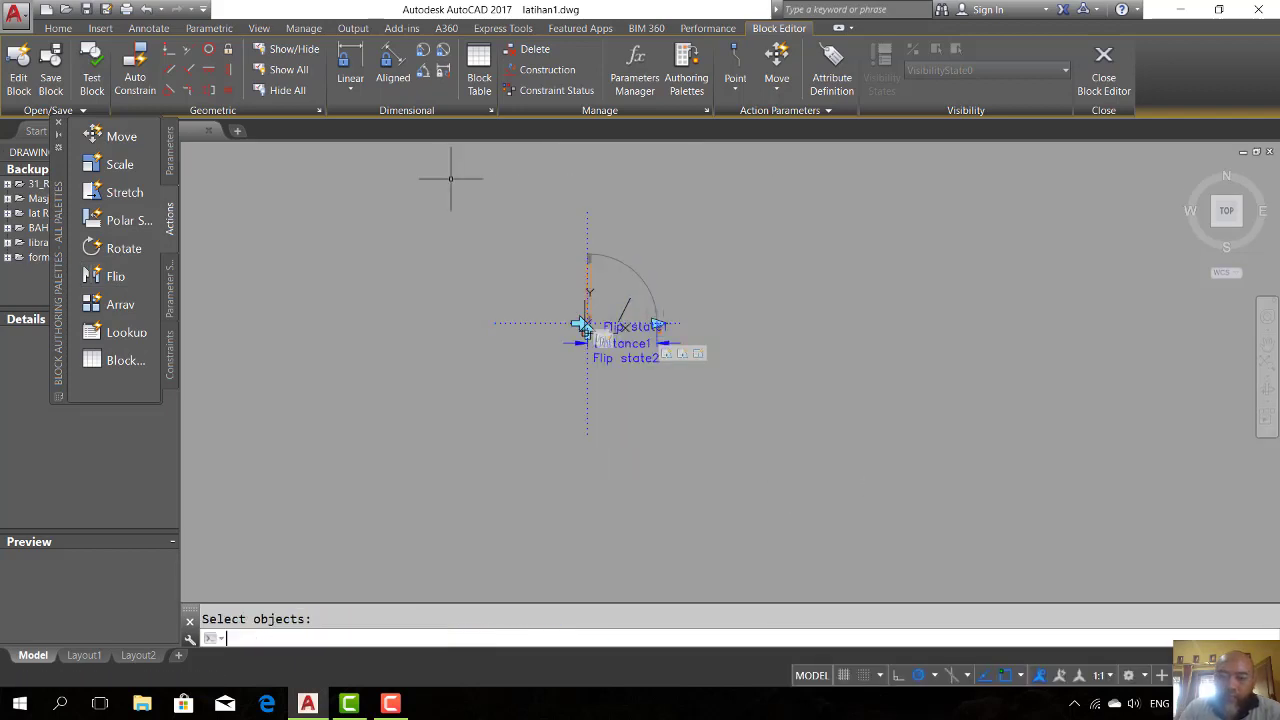
Step: Move Flip state1's flip grip about 12 units away from the hinge corner, into the opening just below the horizontal reflection line
{"action": "scroll", "coordinate": [600, 325], "scroll_direction": "up", "scroll_amount": 8}
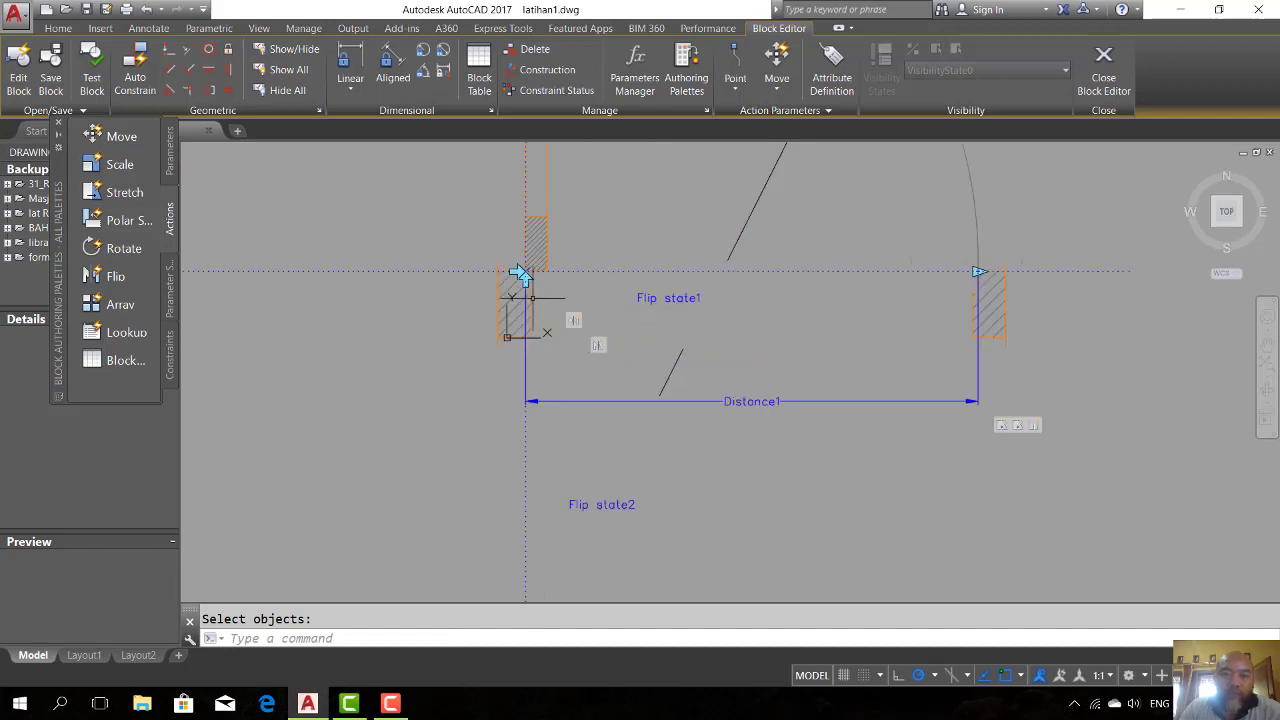
{"action": "scroll", "coordinate": [520, 262], "scroll_direction": "up", "scroll_amount": 2}
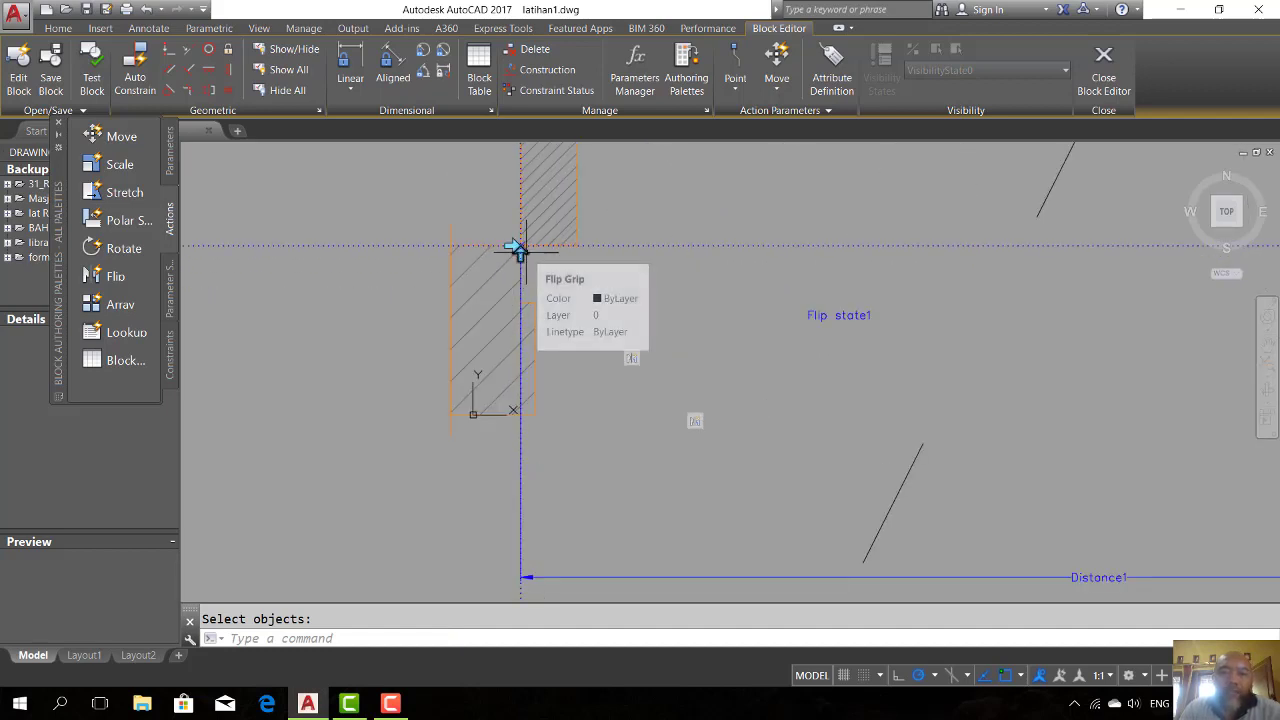
{"action": "key", "text": "Return"}
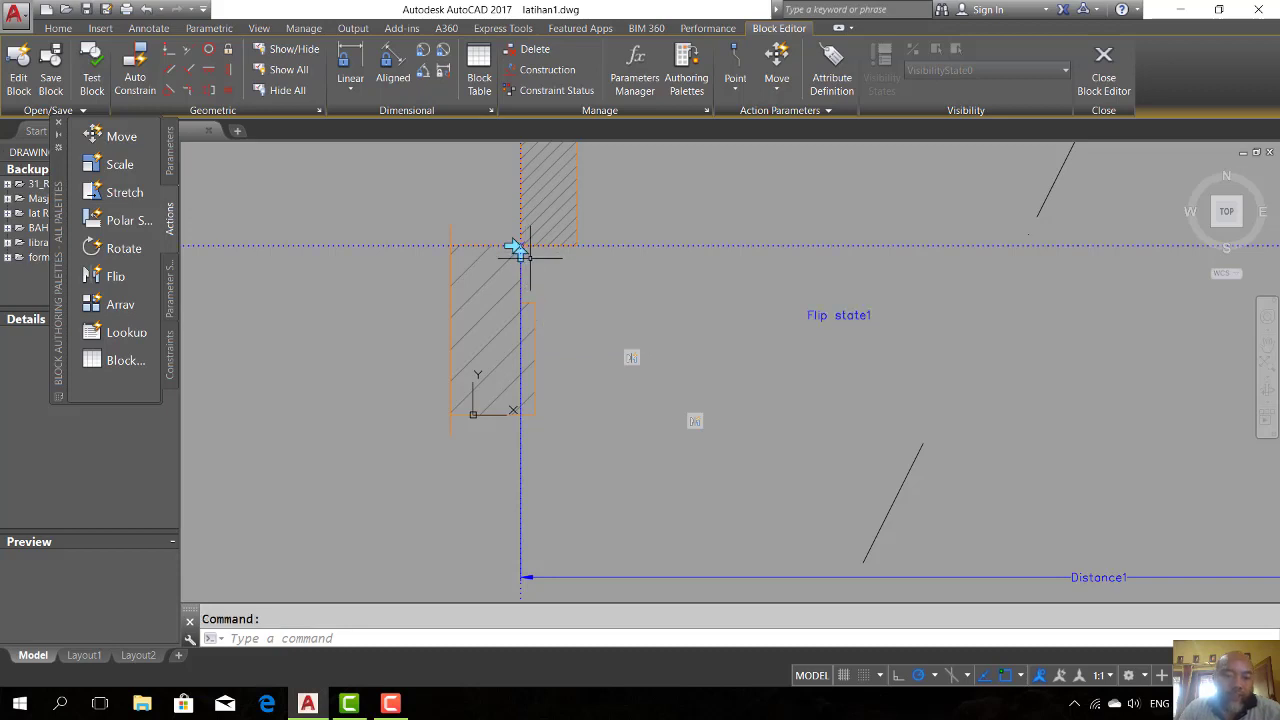
{"action": "key", "text": "Escape"}
{"action": "scroll", "coordinate": [518, 250], "scroll_direction": "up", "scroll_amount": 2}
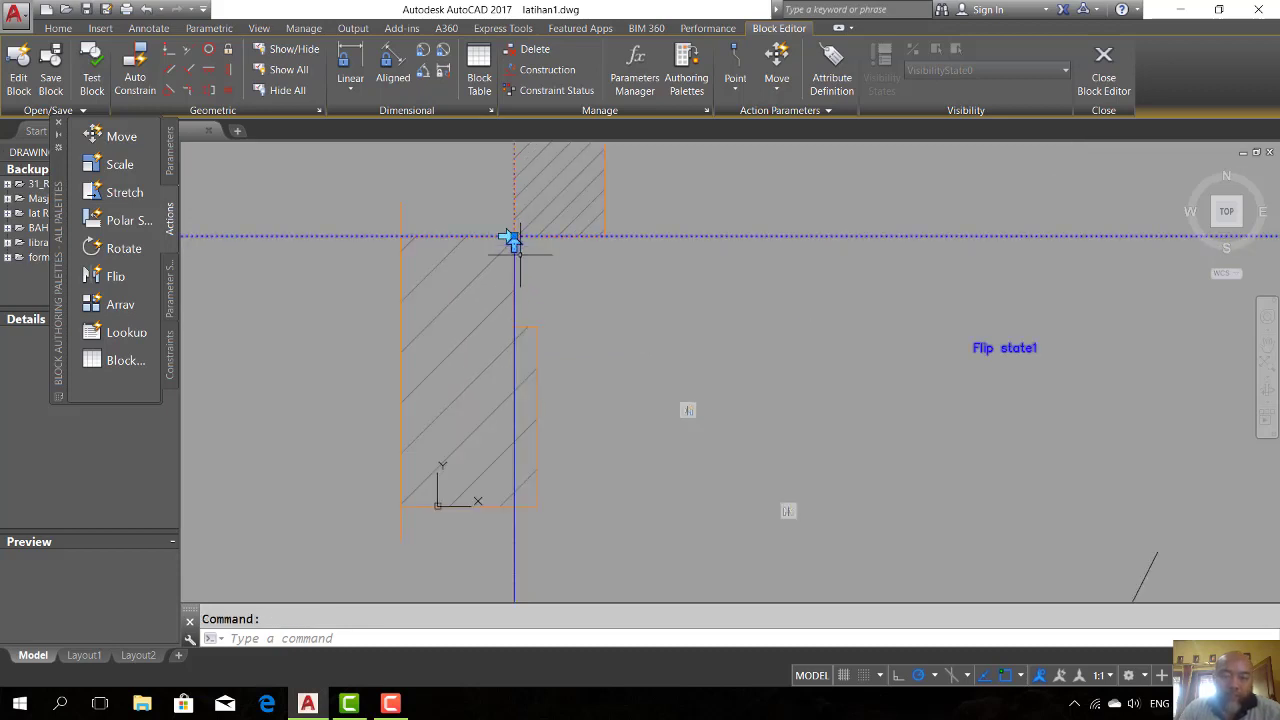
{"action": "left_click", "coordinate": [511, 237]}
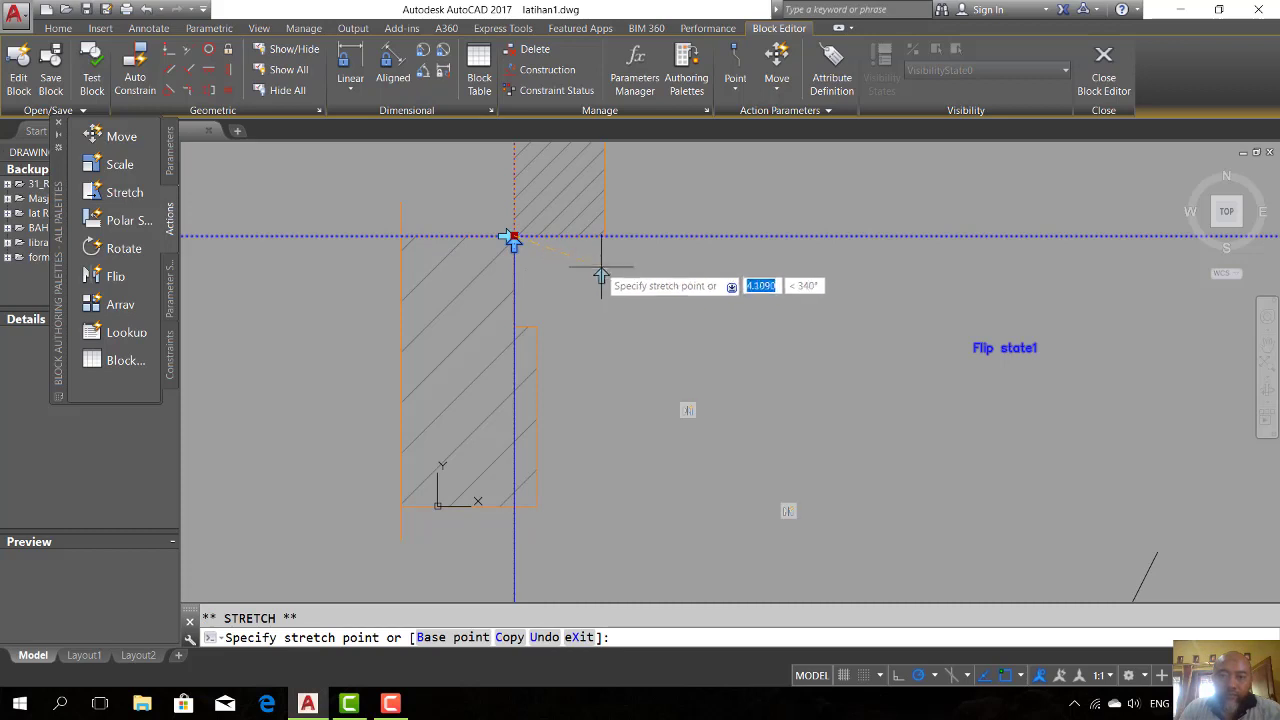
{"action": "scroll", "coordinate": [601, 276], "scroll_direction": "down", "scroll_amount": 4}
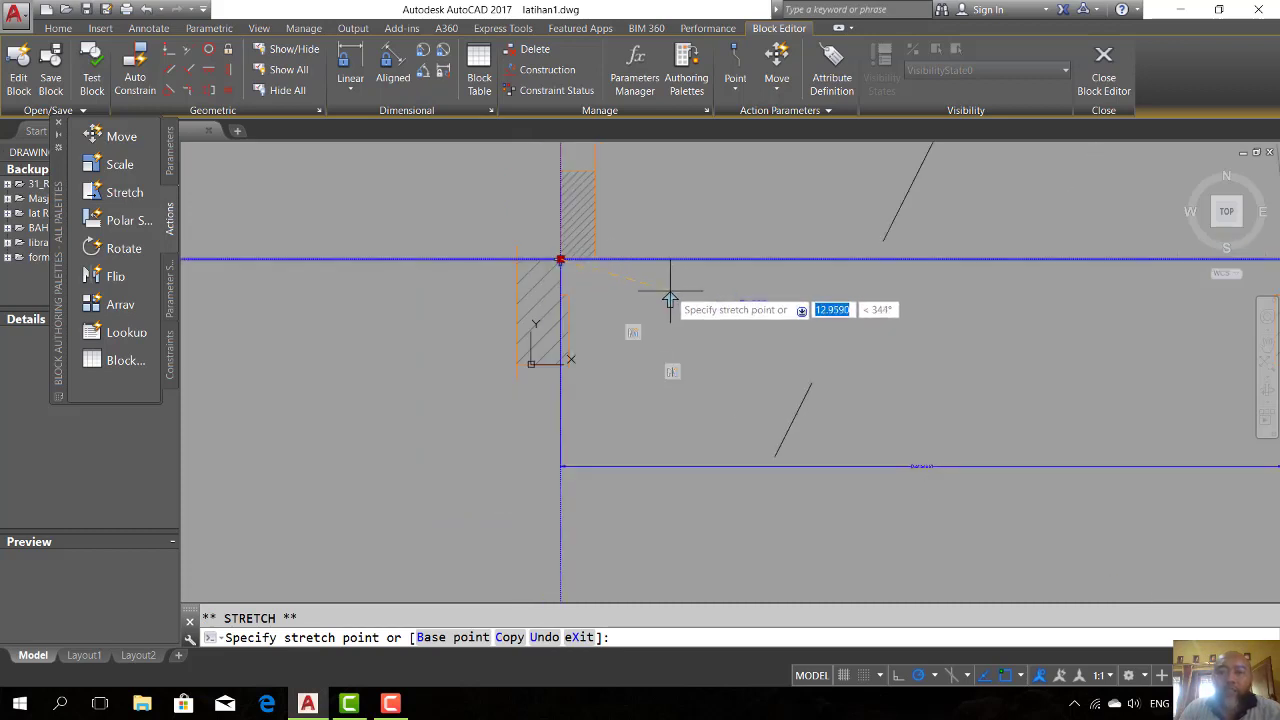
{"action": "key", "text": "Escape"}
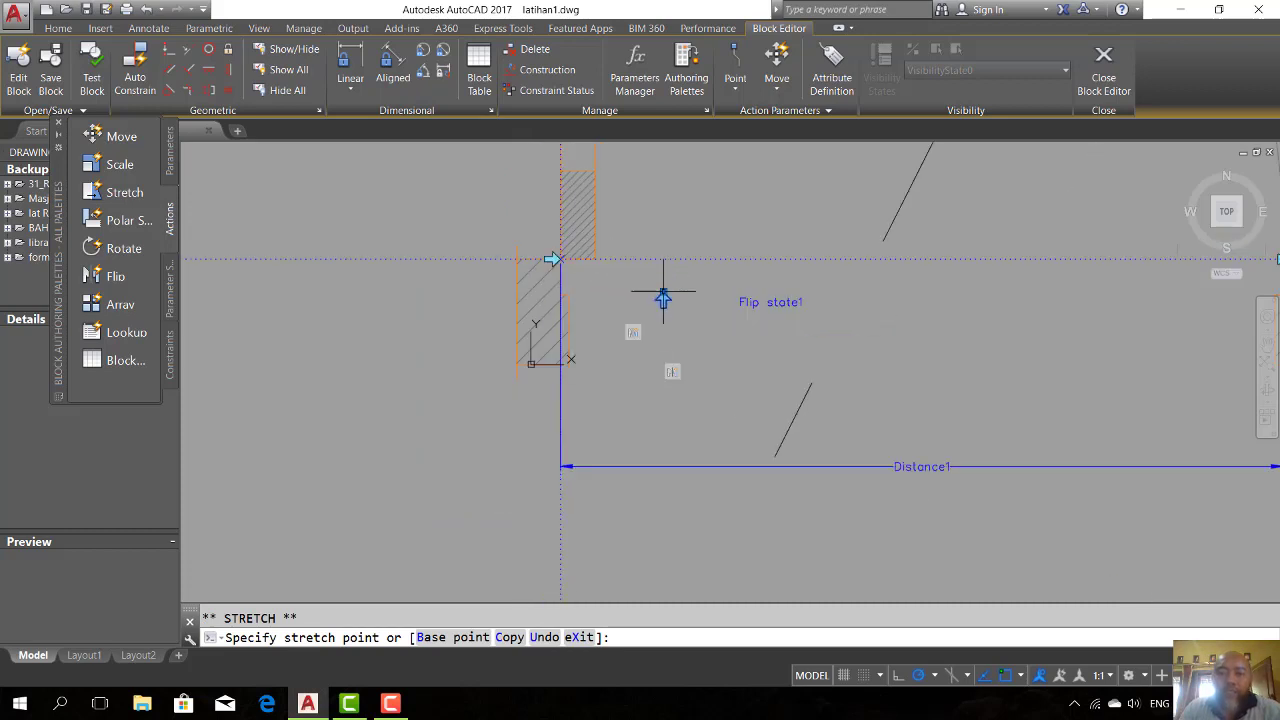
{"action": "key", "text": "Escape"}
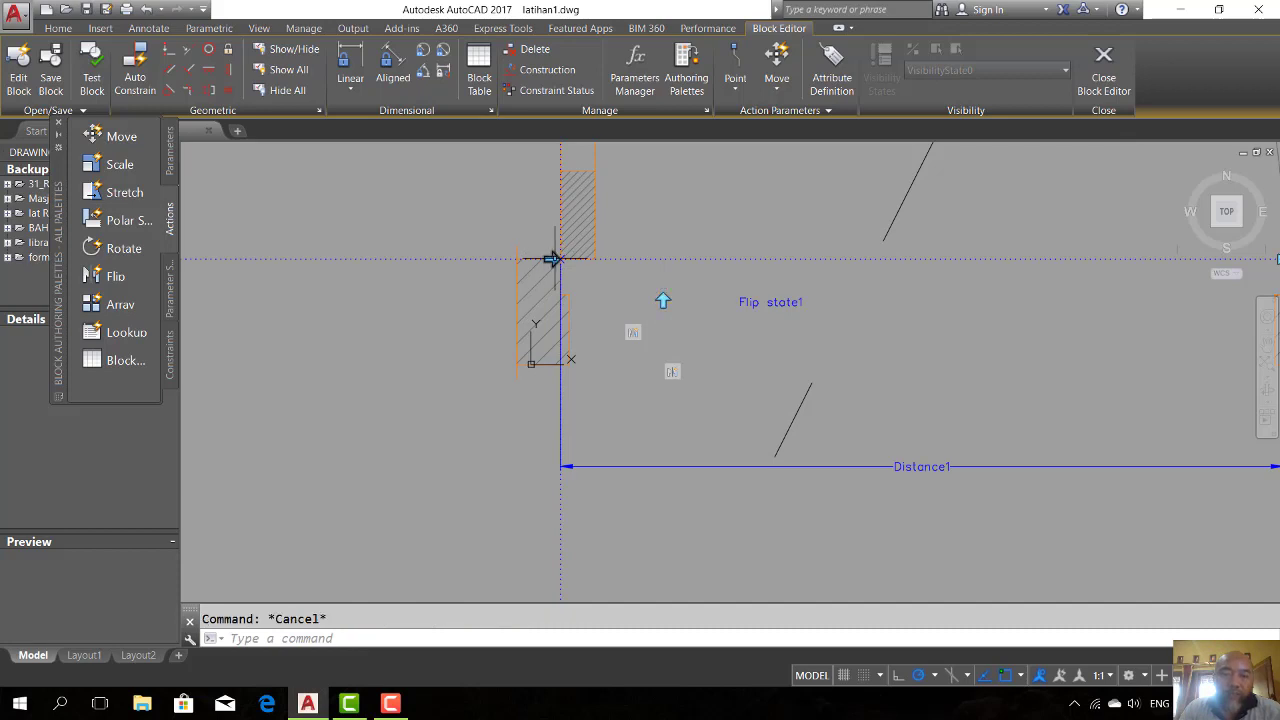
Step: Move Flip state2's flip grip from the hinge corner to just above the horizontal reflection line, over Flip state1's grip
{"action": "left_click", "coordinate": [552, 259]}
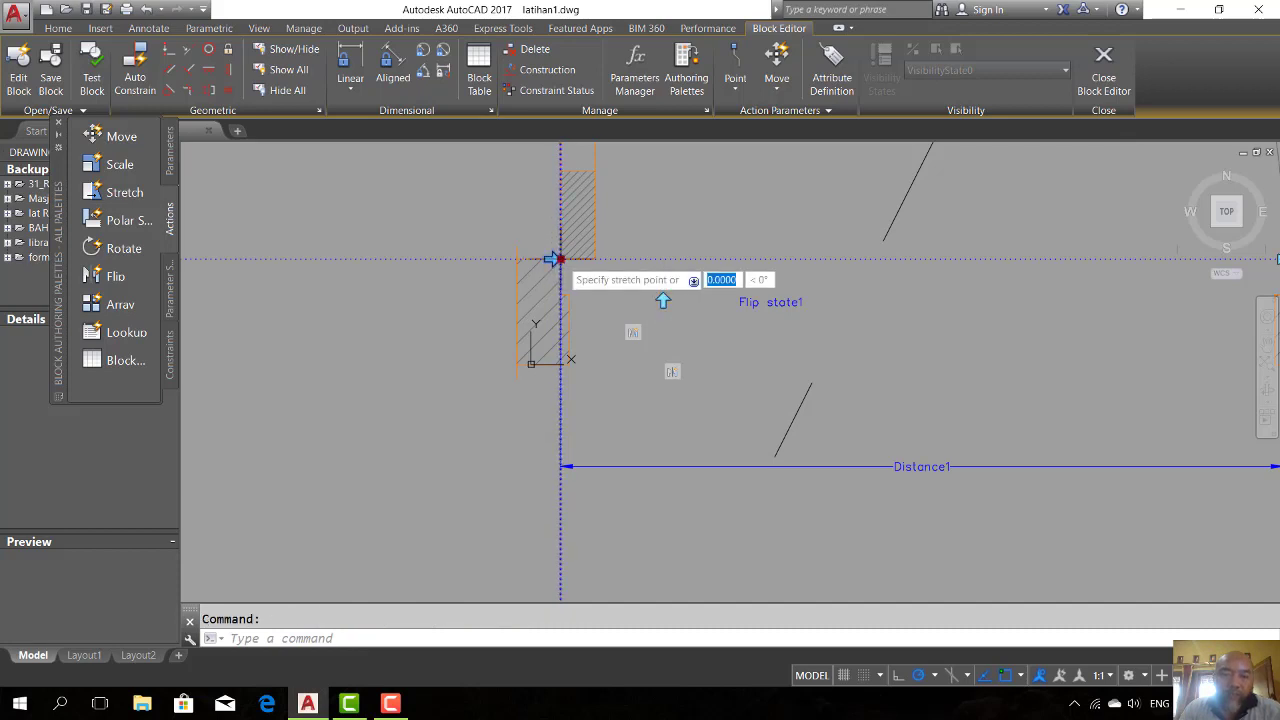
{"action": "left_click", "coordinate": [653, 241]}
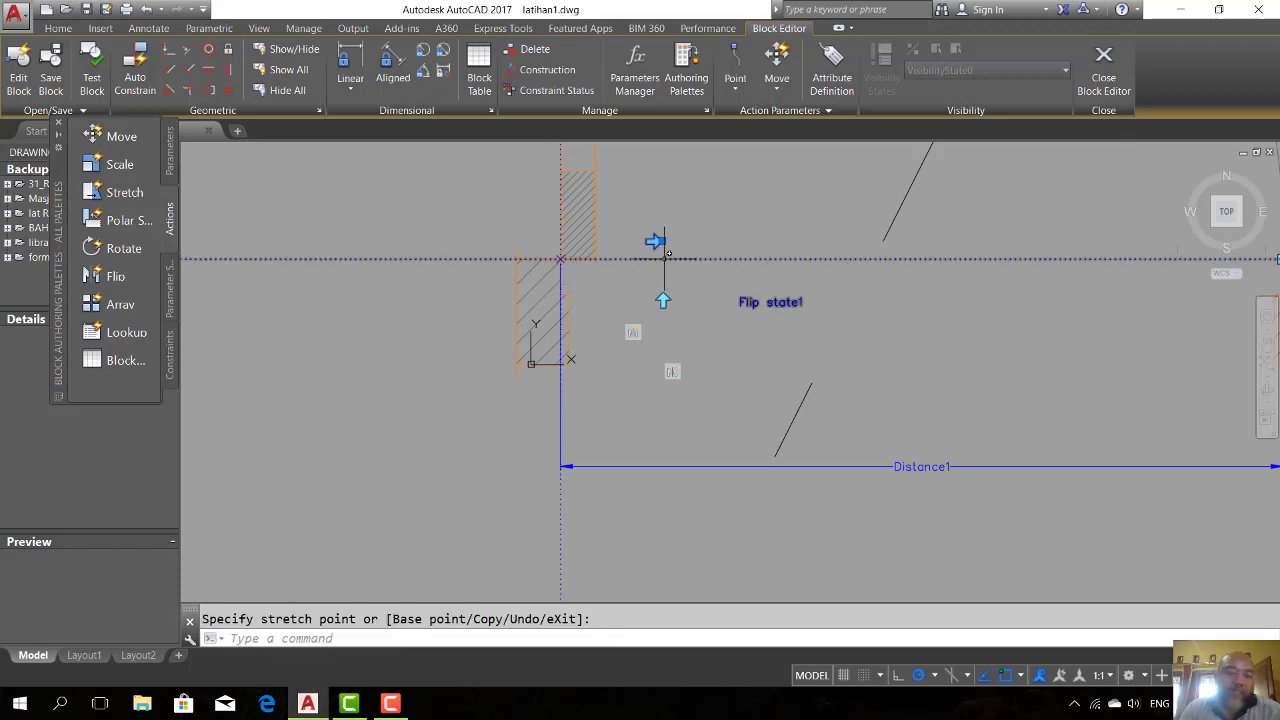
{"action": "key", "text": "Escape"}
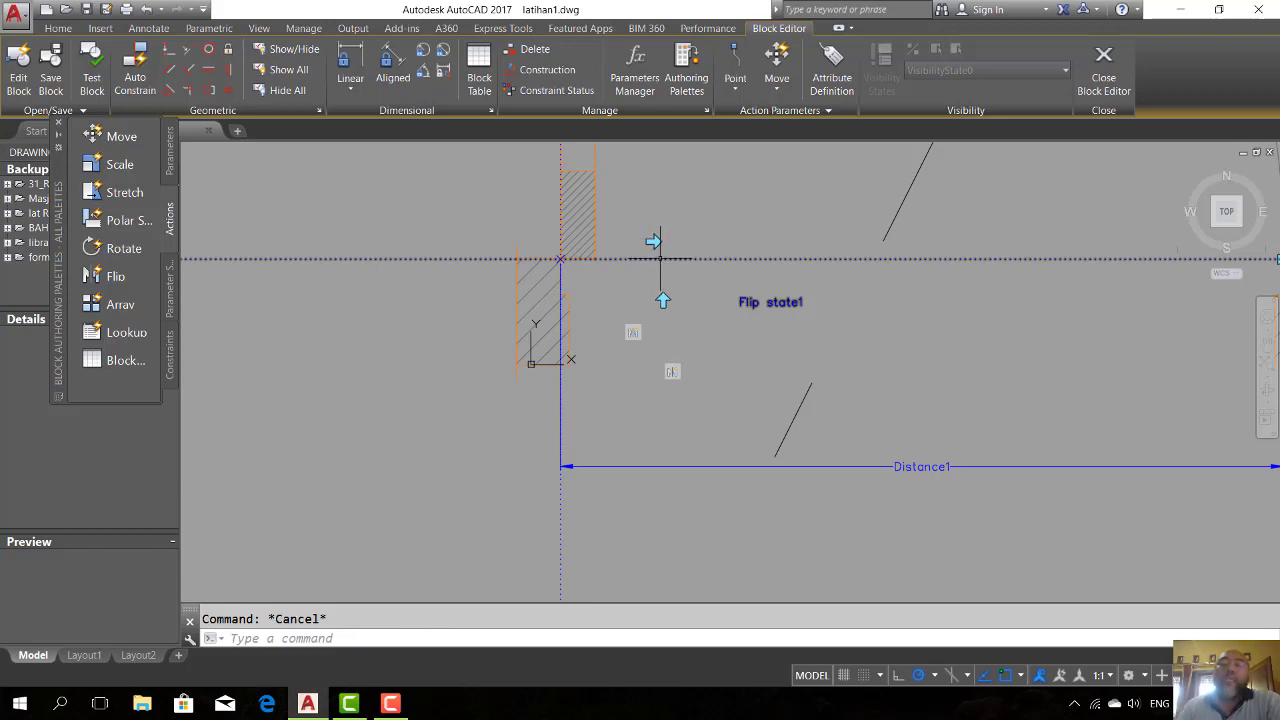
{"action": "scroll", "coordinate": [663, 263], "scroll_direction": "down", "scroll_amount": 2}
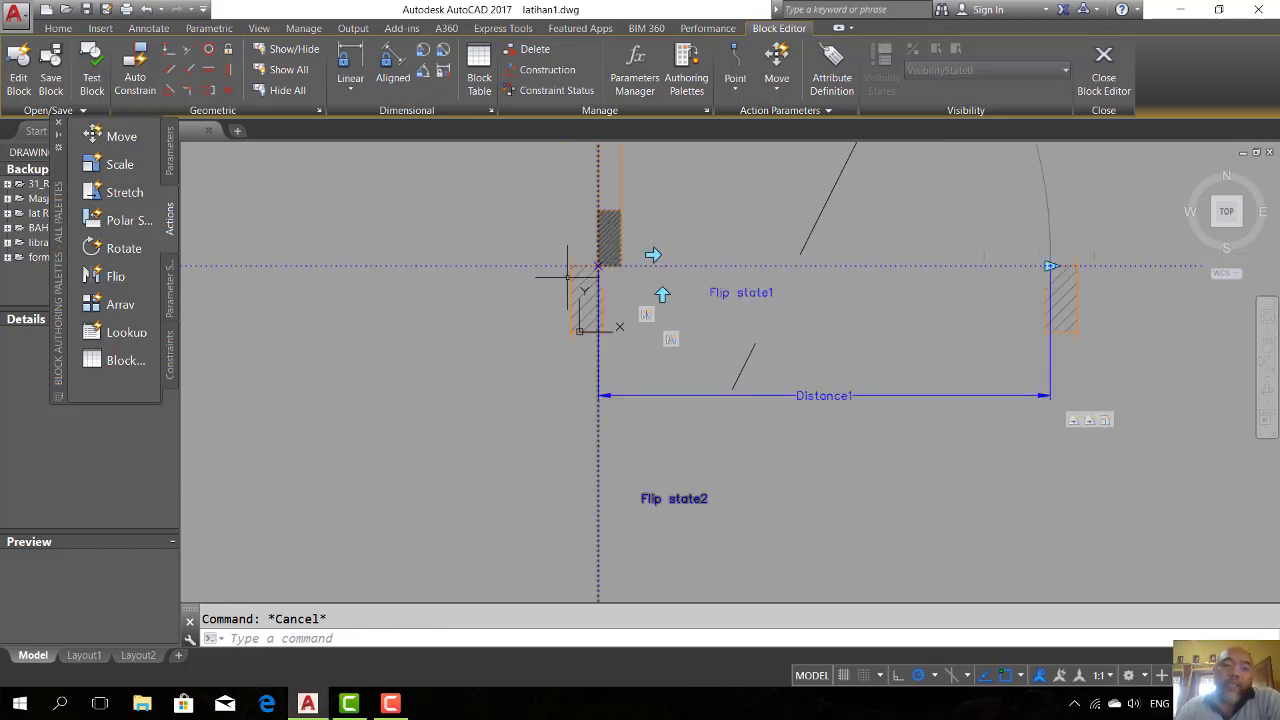
Step: Test the block by mirroring the door horizontally and vertically with its flip grips and back again, and close the test
{"action": "scroll", "coordinate": [587, 334], "scroll_direction": "down", "scroll_amount": 2}
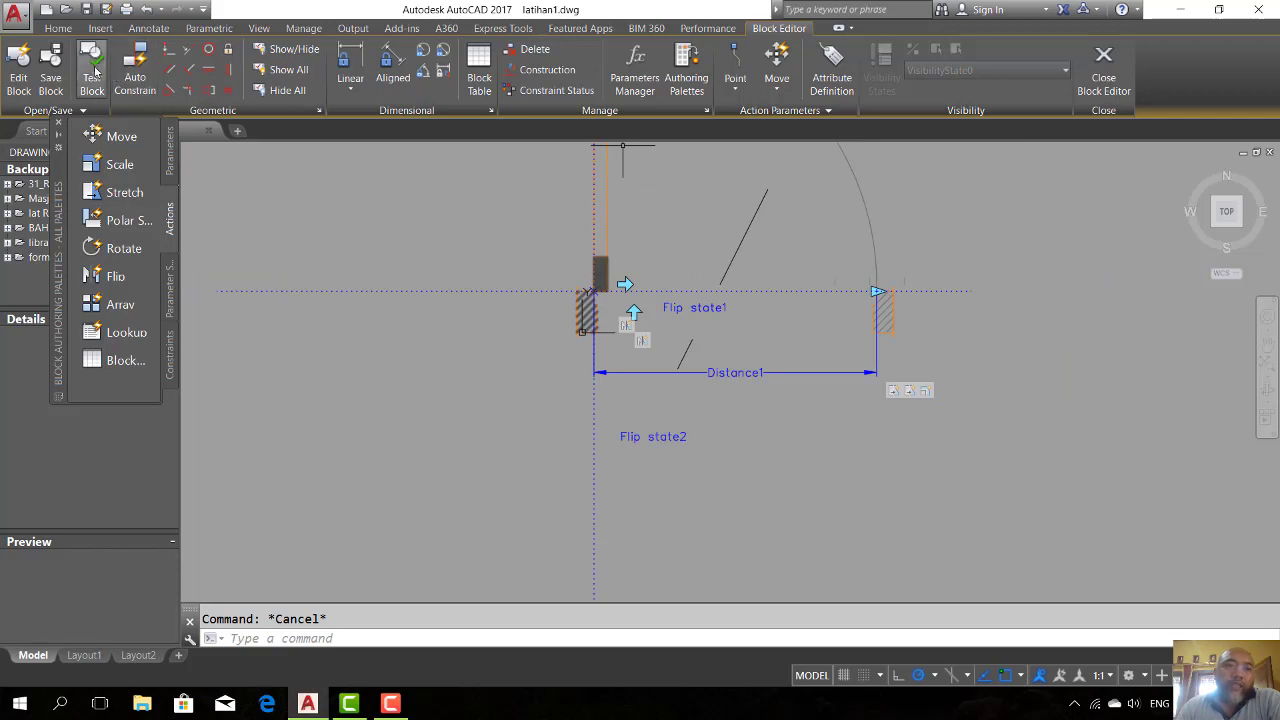
{"action": "left_click", "coordinate": [92, 70]}
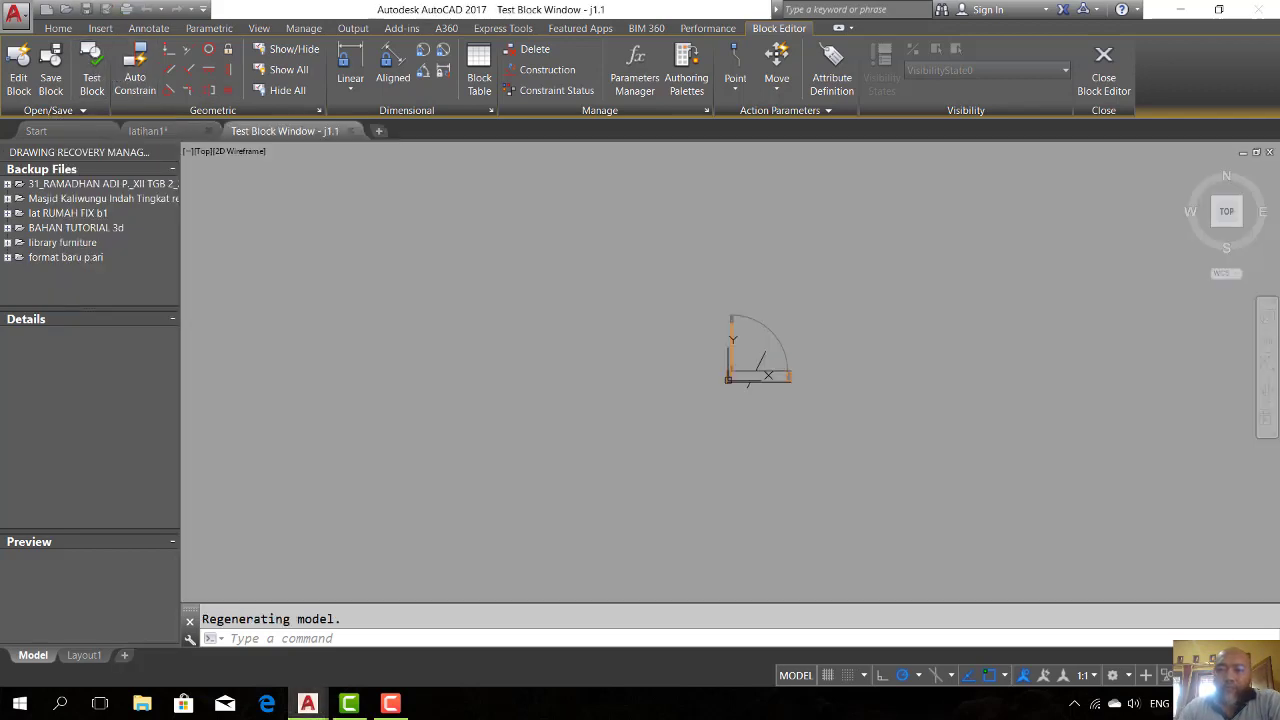
{"action": "scroll", "coordinate": [750, 385], "scroll_direction": "up", "scroll_amount": 8}
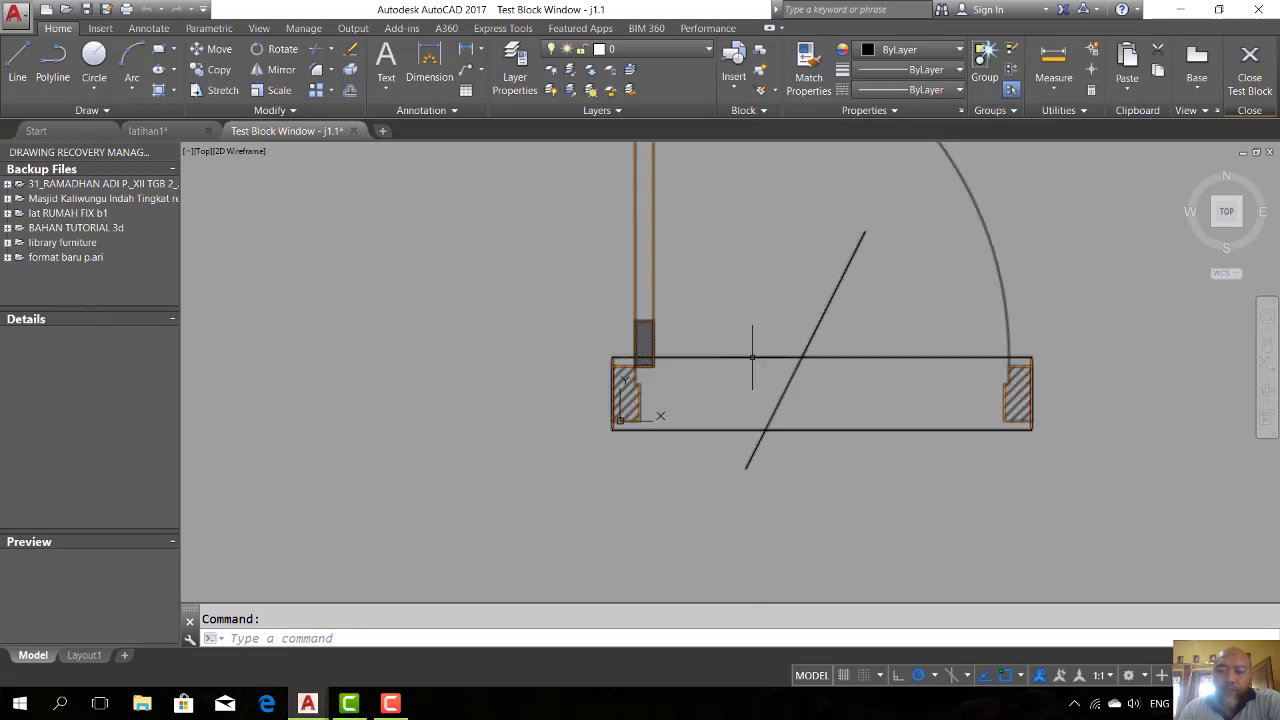
{"action": "left_click", "coordinate": [752, 357]}
{"action": "left_click", "coordinate": [688, 381]}
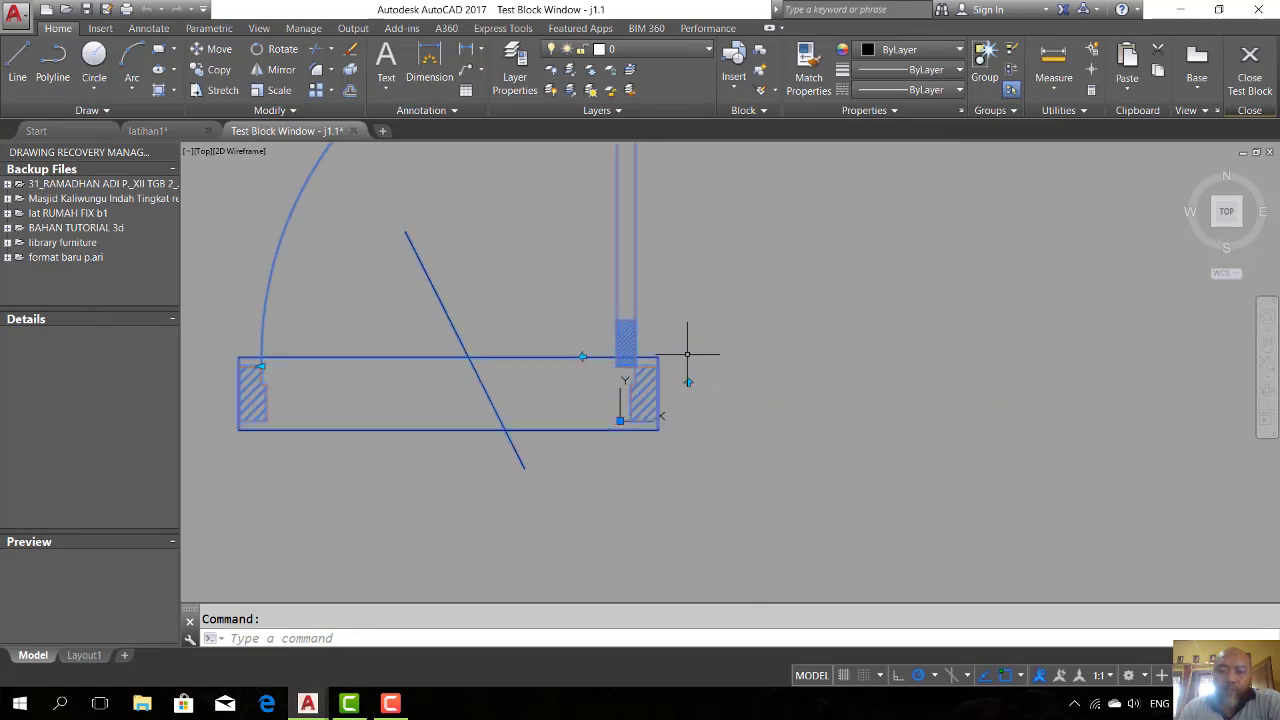
{"action": "left_click", "coordinate": [583, 357]}
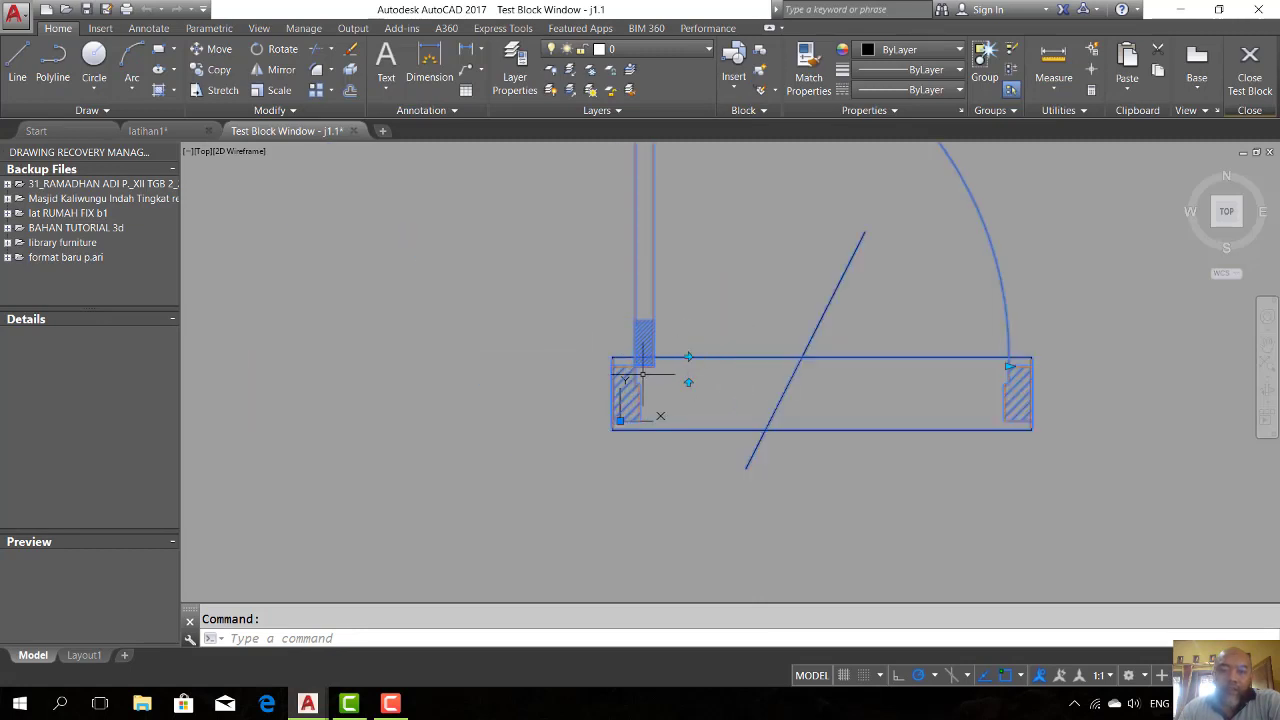
{"action": "left_click", "coordinate": [688, 381]}
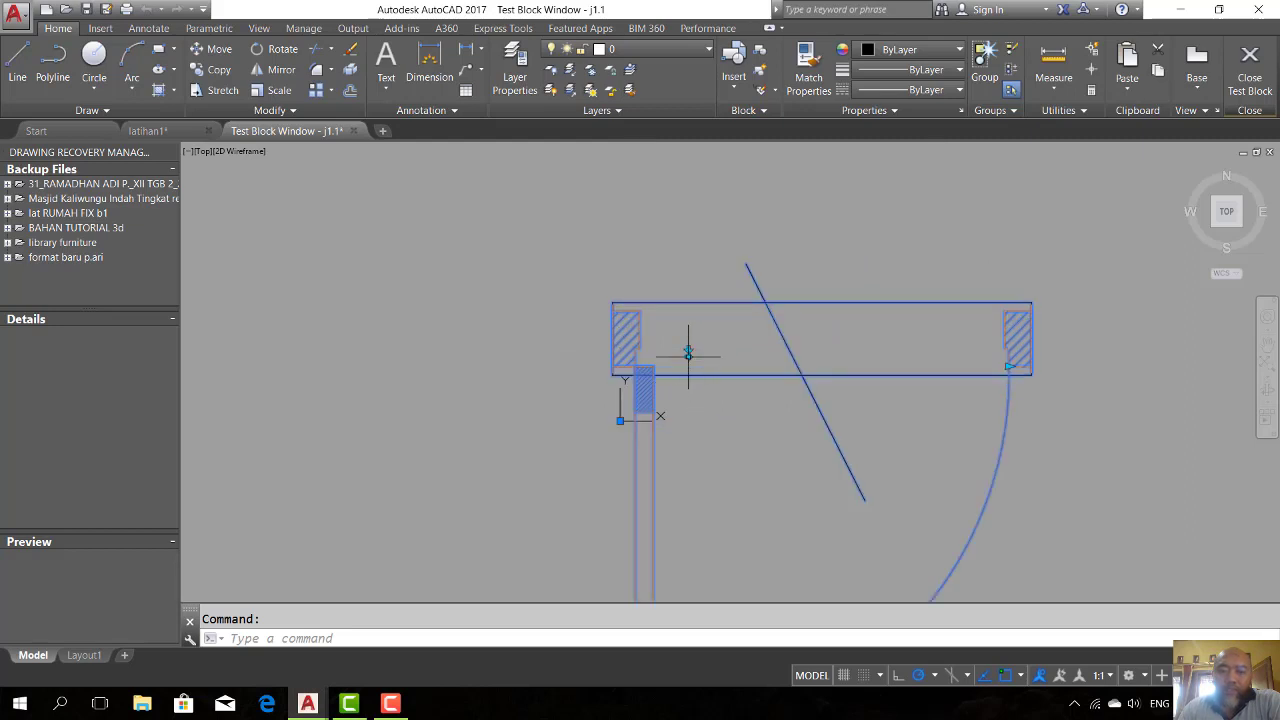
{"action": "left_click", "coordinate": [688, 355]}
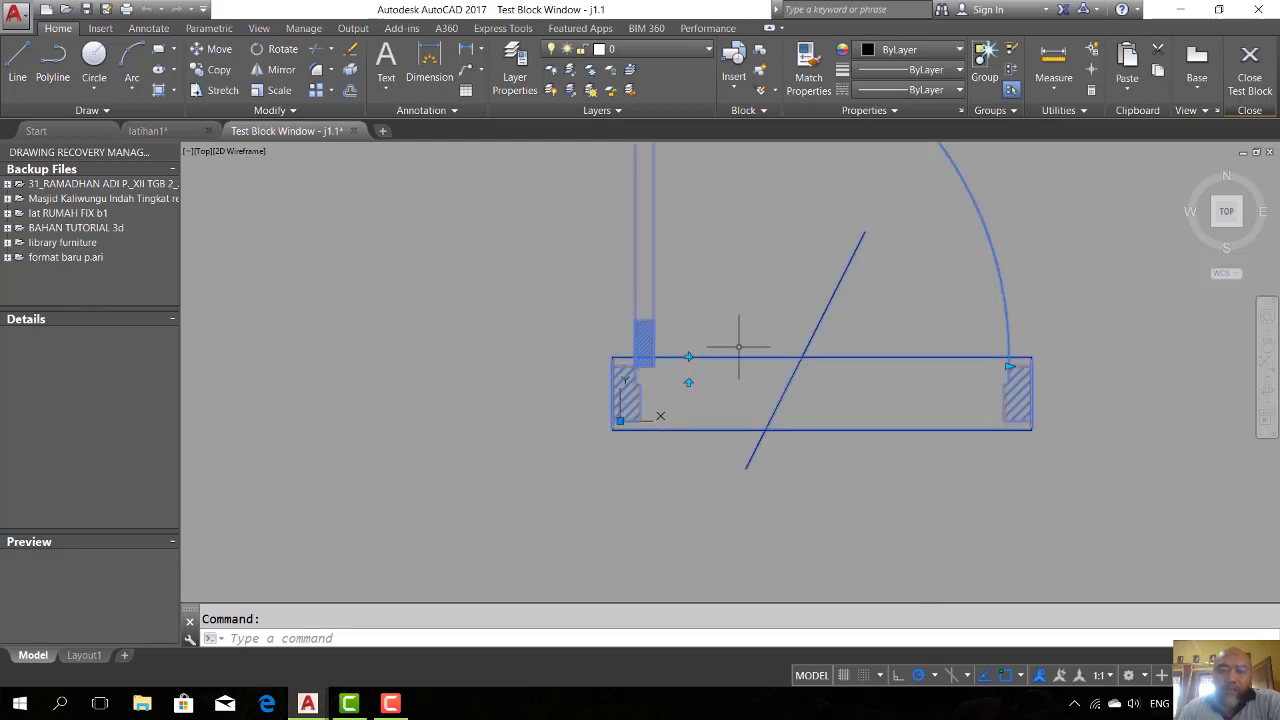
{"action": "left_click", "coordinate": [1251, 77]}
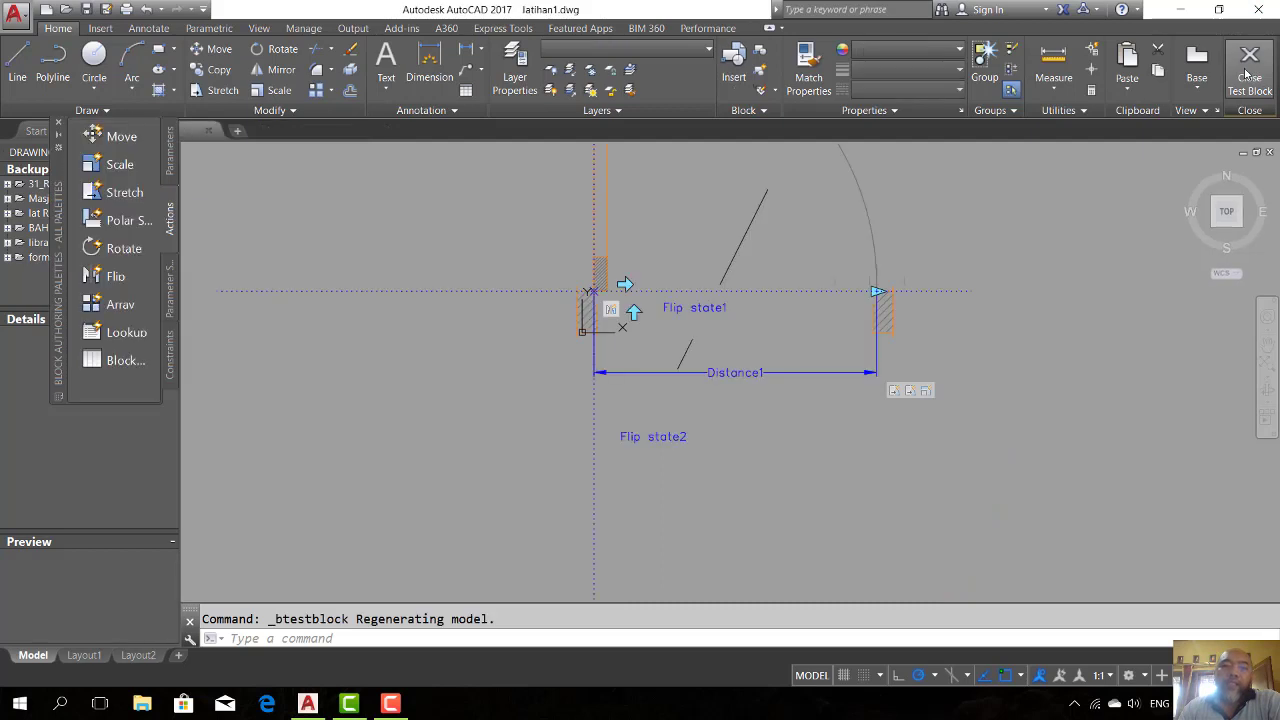
Step: Erase the diagonal line crossing the door opening, and close the block editor saving the changes to j1.1
{"action": "middle_click_drag", "start_coordinate": [708, 187], "coordinate": [683, 245]}
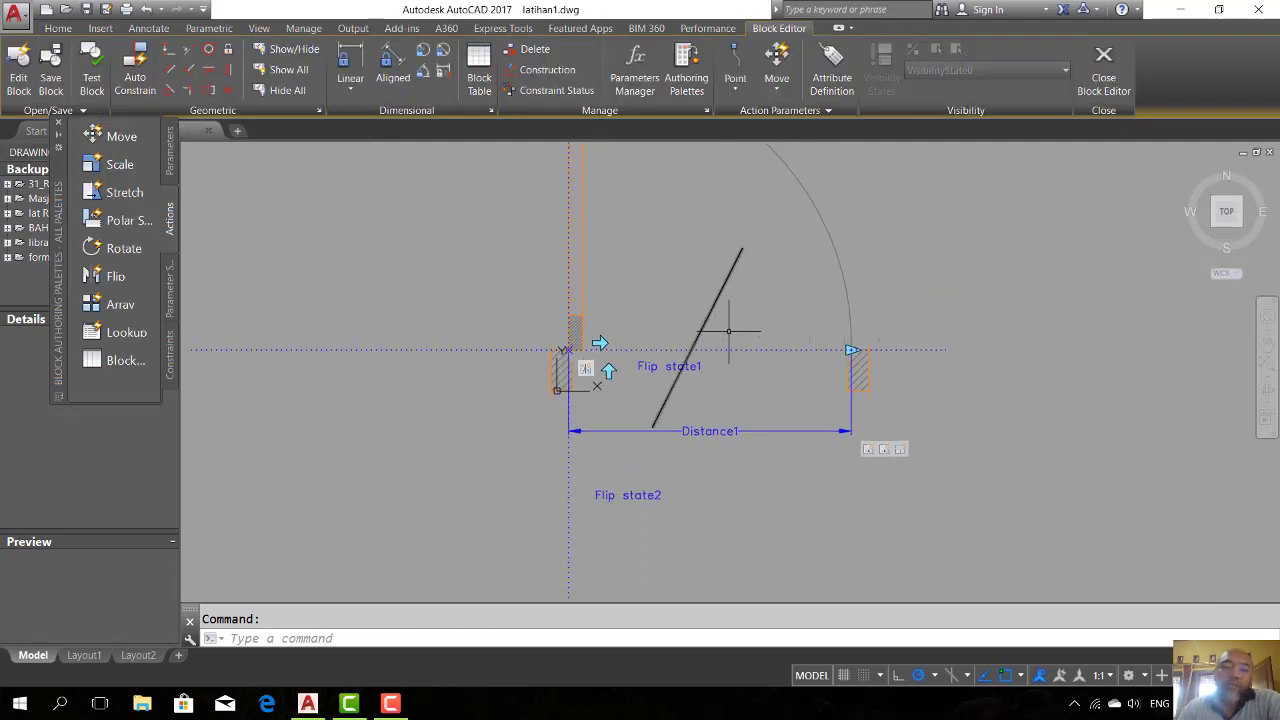
{"action": "left_click_drag", "start_coordinate": [760, 283], "coordinate": [720, 257]}
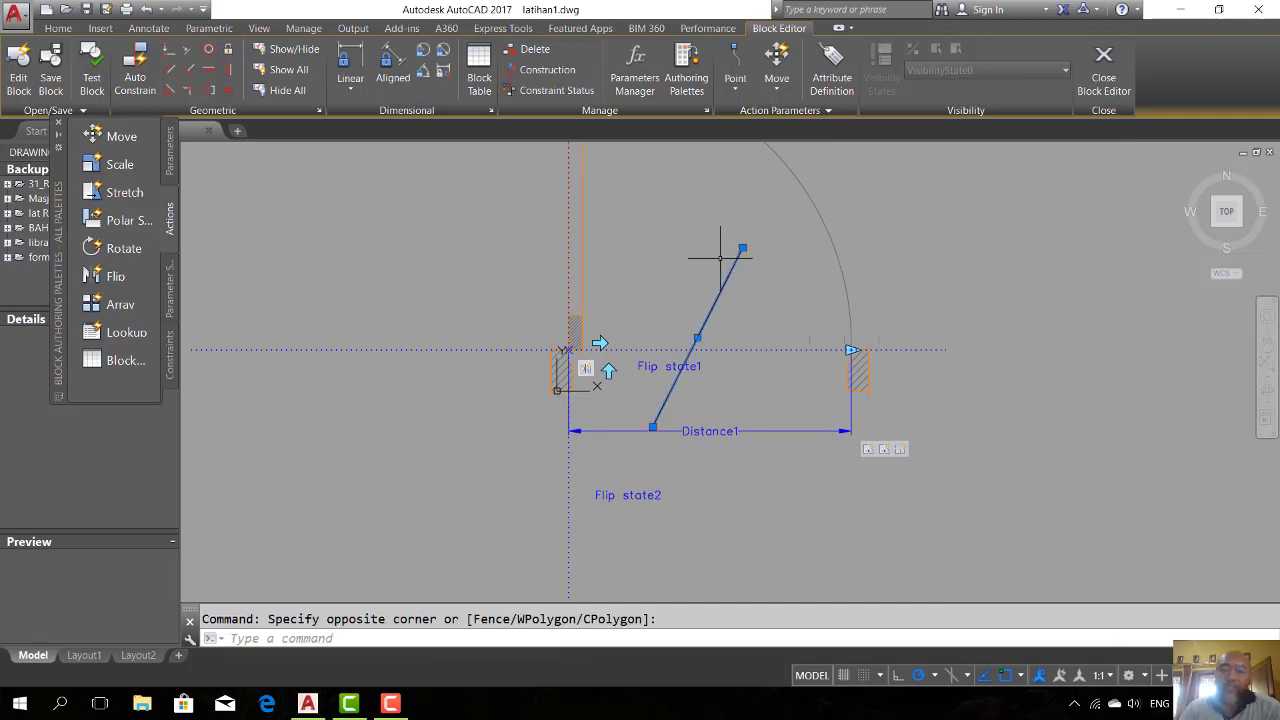
{"action": "key", "text": "Delete"}
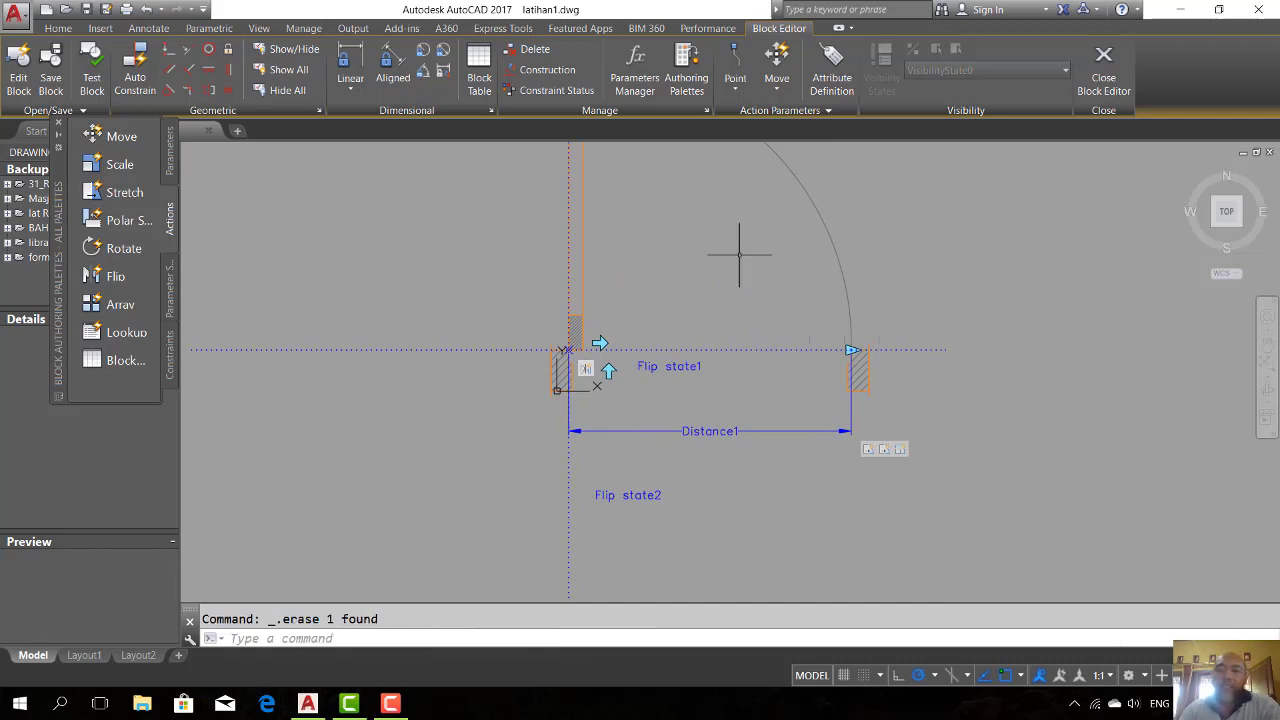
{"action": "left_click", "coordinate": [1110, 70]}
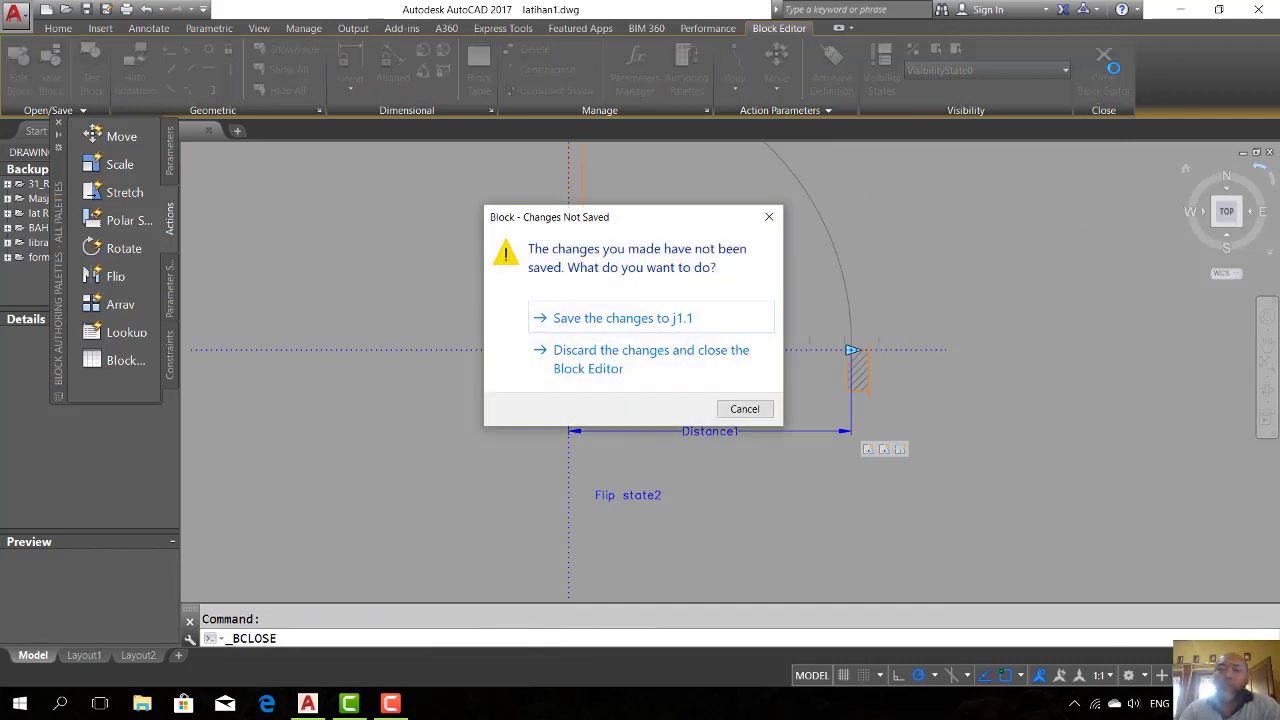
{"action": "left_click", "coordinate": [661, 318]}
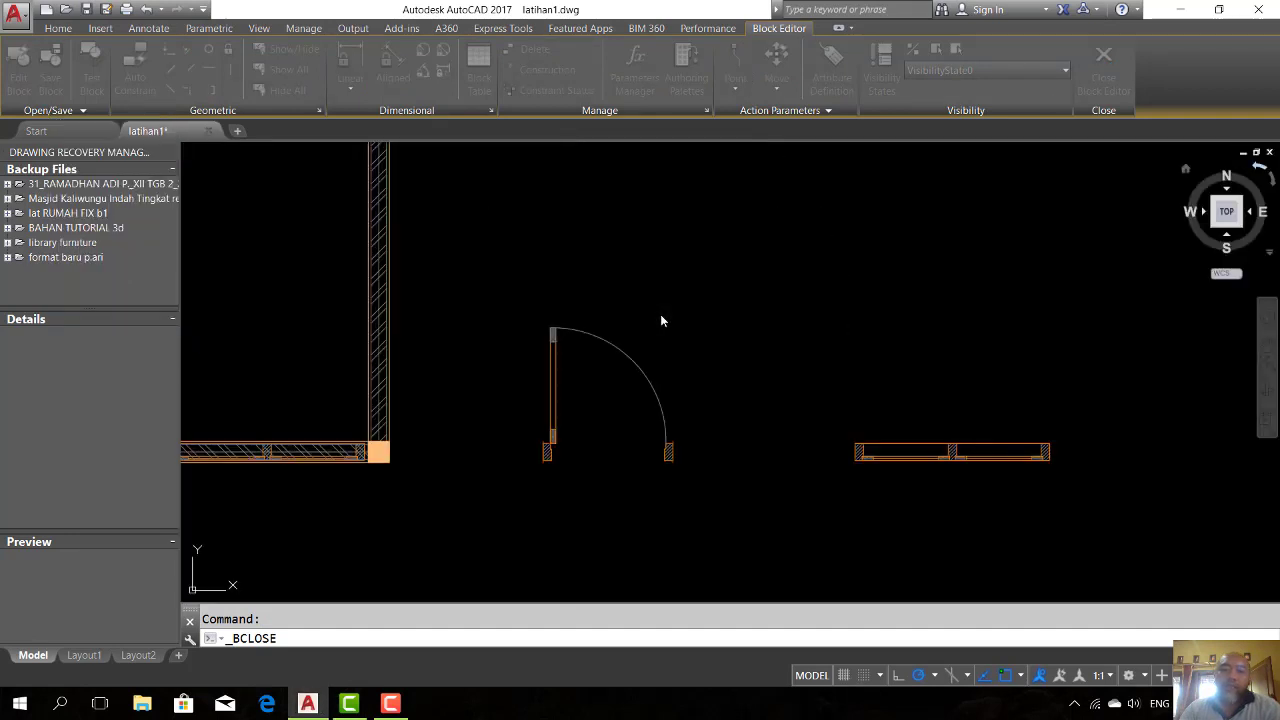
Step: Erase the old door at the lower-left corner of the room and regenerate the drawing
{"action": "middle_click_drag", "start_coordinate": [618, 388], "coordinate": [875, 383]}
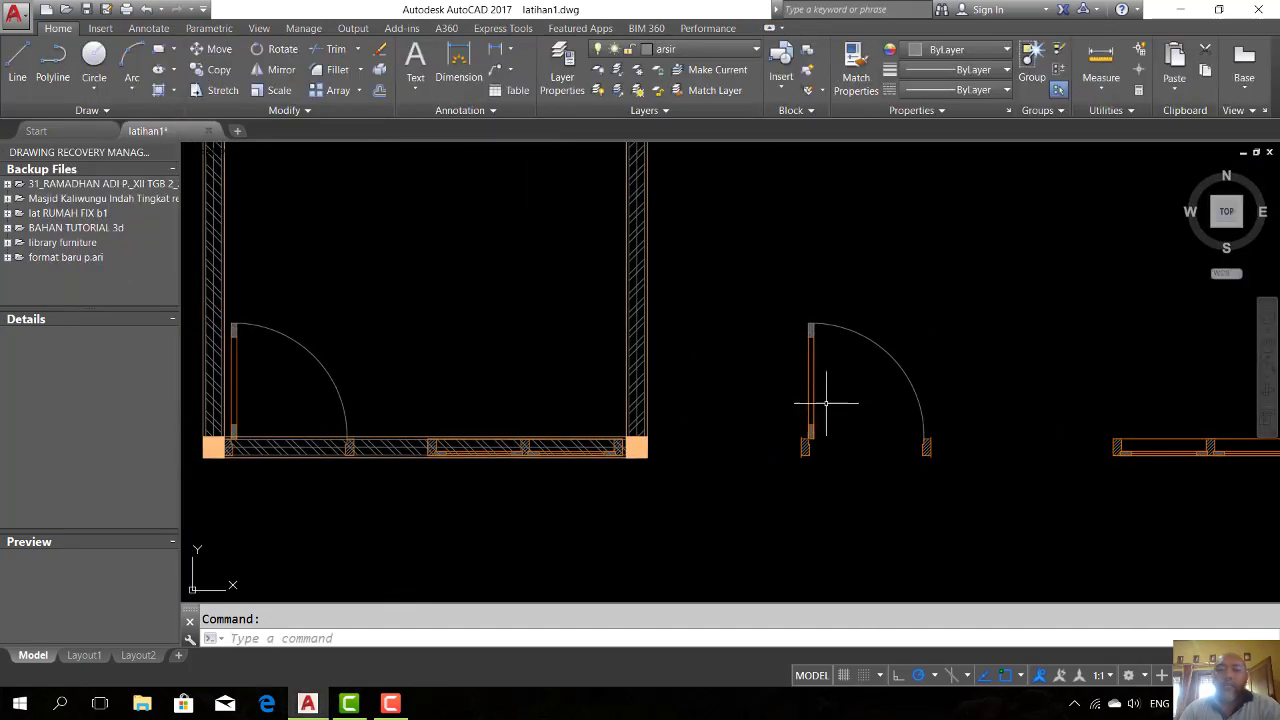
{"action": "left_click", "coordinate": [340, 368]}
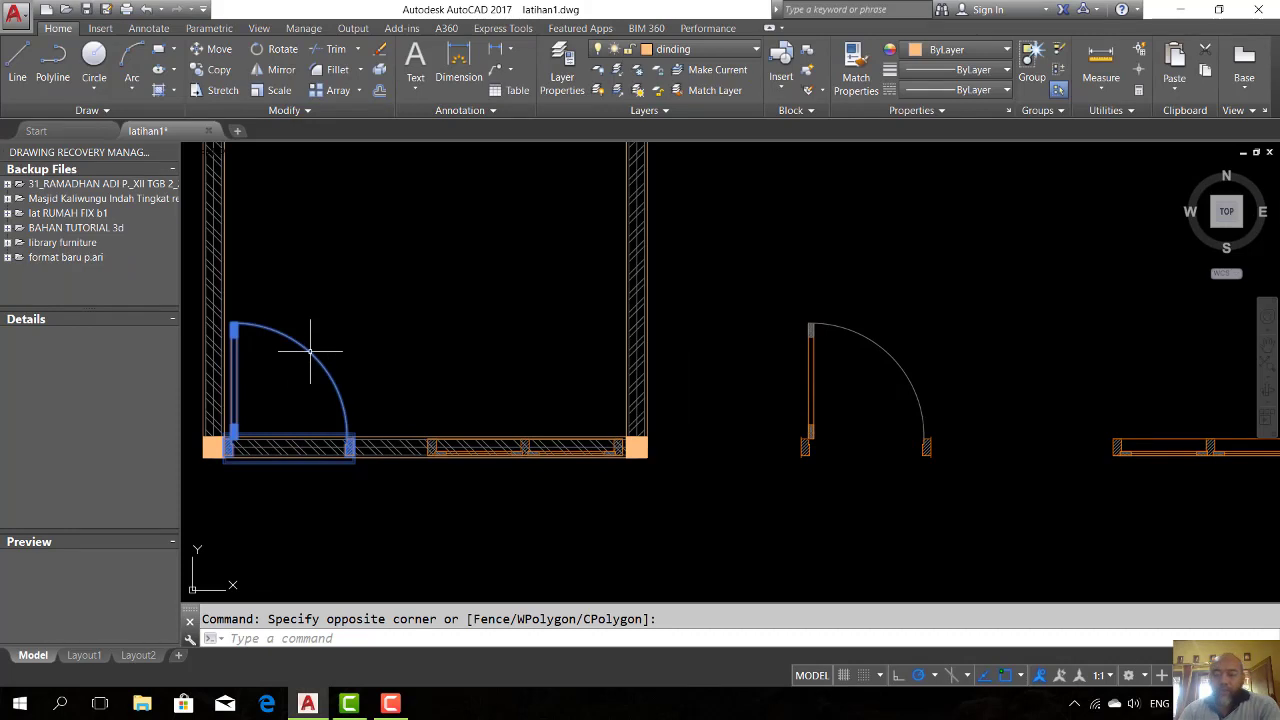
{"action": "left_click", "coordinate": [310, 351]}
{"action": "key", "text": "Delete"}
{"action": "type", "text": "re"}
{"action": "key", "text": "Return"}
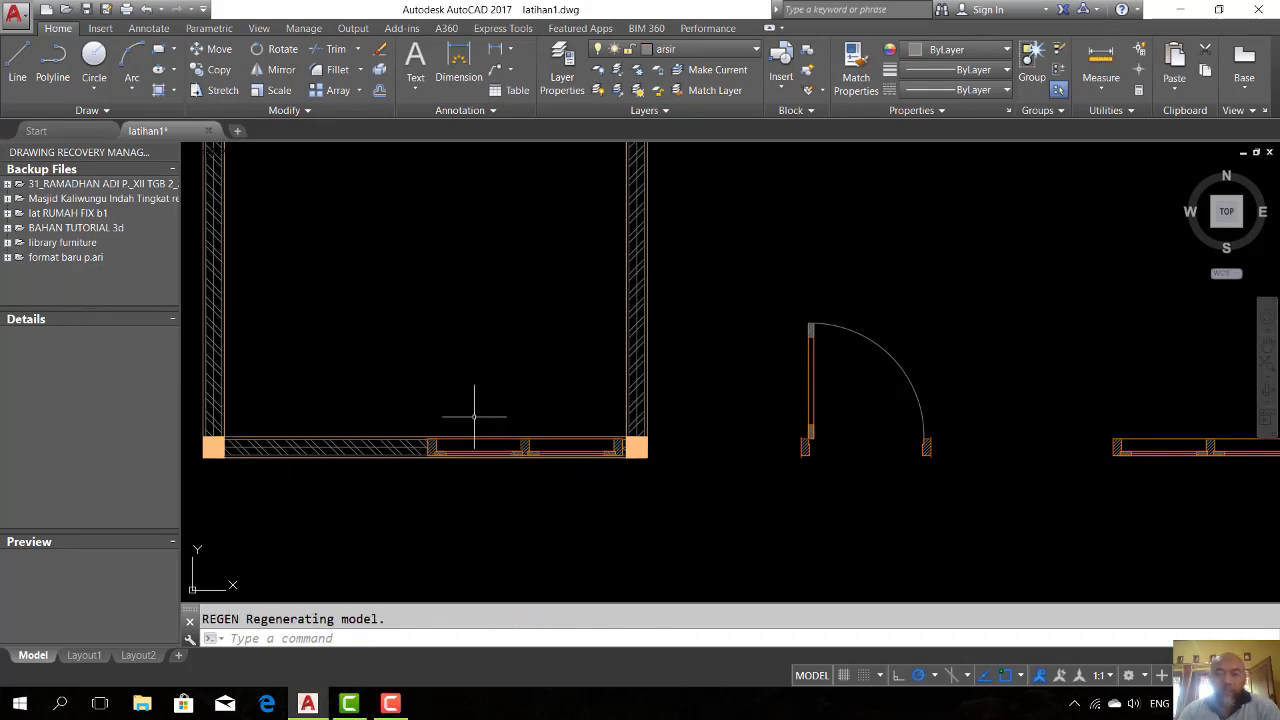
Step: Move the standalone door block by the midpoint of its hinge-side jamb against the room's lower-left column, in line with the bottom wall
{"action": "middle_click_drag", "start_coordinate": [886, 400], "coordinate": [954, 396]}
{"action": "scroll", "coordinate": [951, 362], "scroll_direction": "down", "scroll_amount": 5}
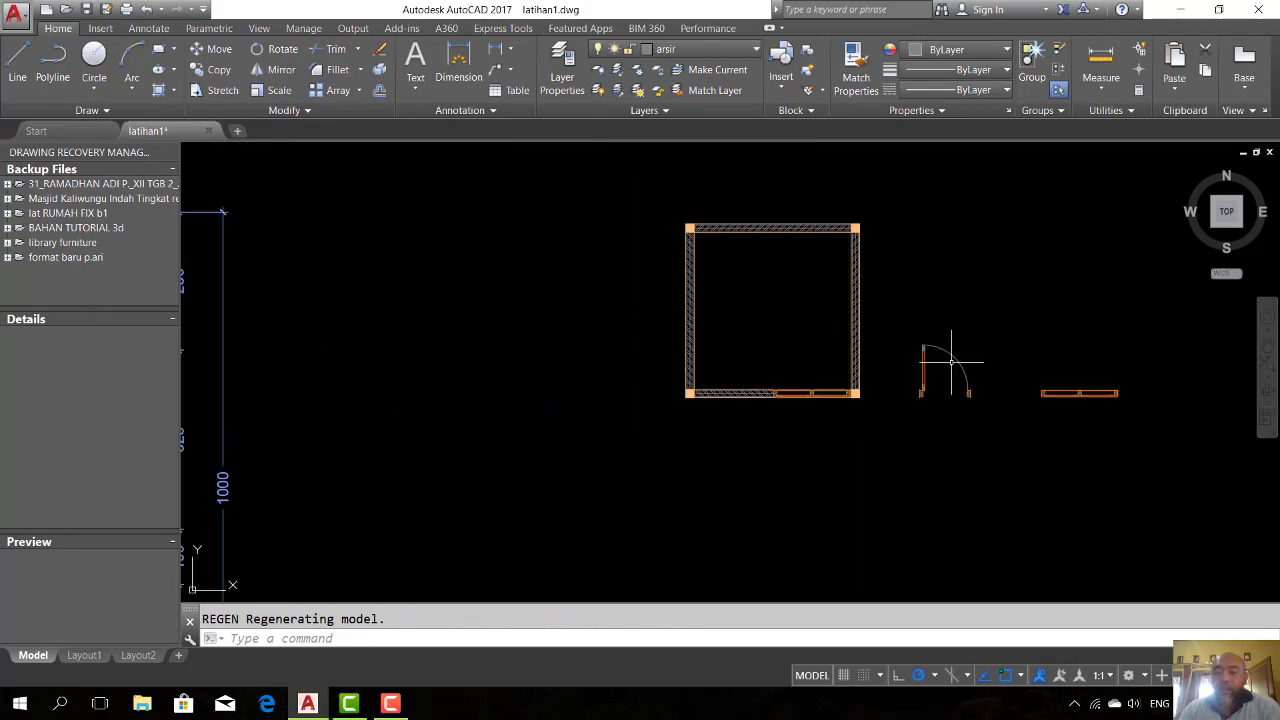
{"action": "scroll", "coordinate": [951, 362], "scroll_direction": "up", "scroll_amount": 4}
{"action": "left_click", "coordinate": [941, 350]}
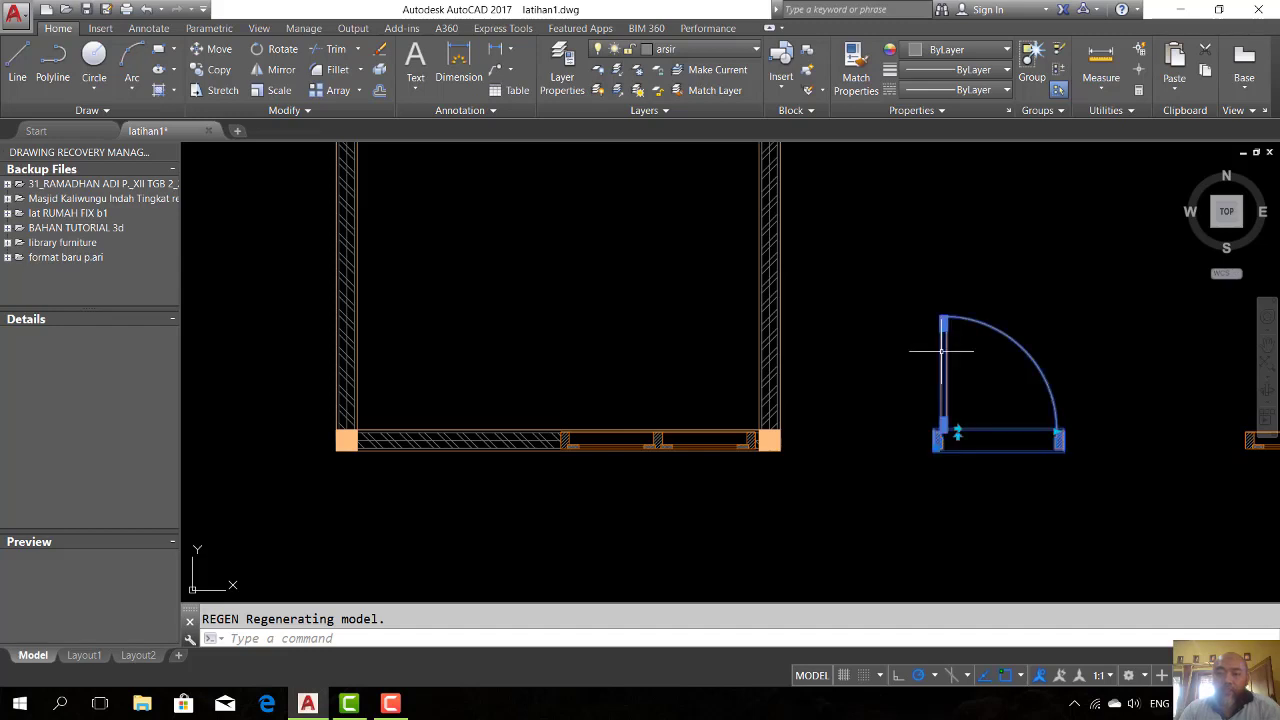
{"action": "type", "text": "m"}
{"action": "key", "text": "Return"}
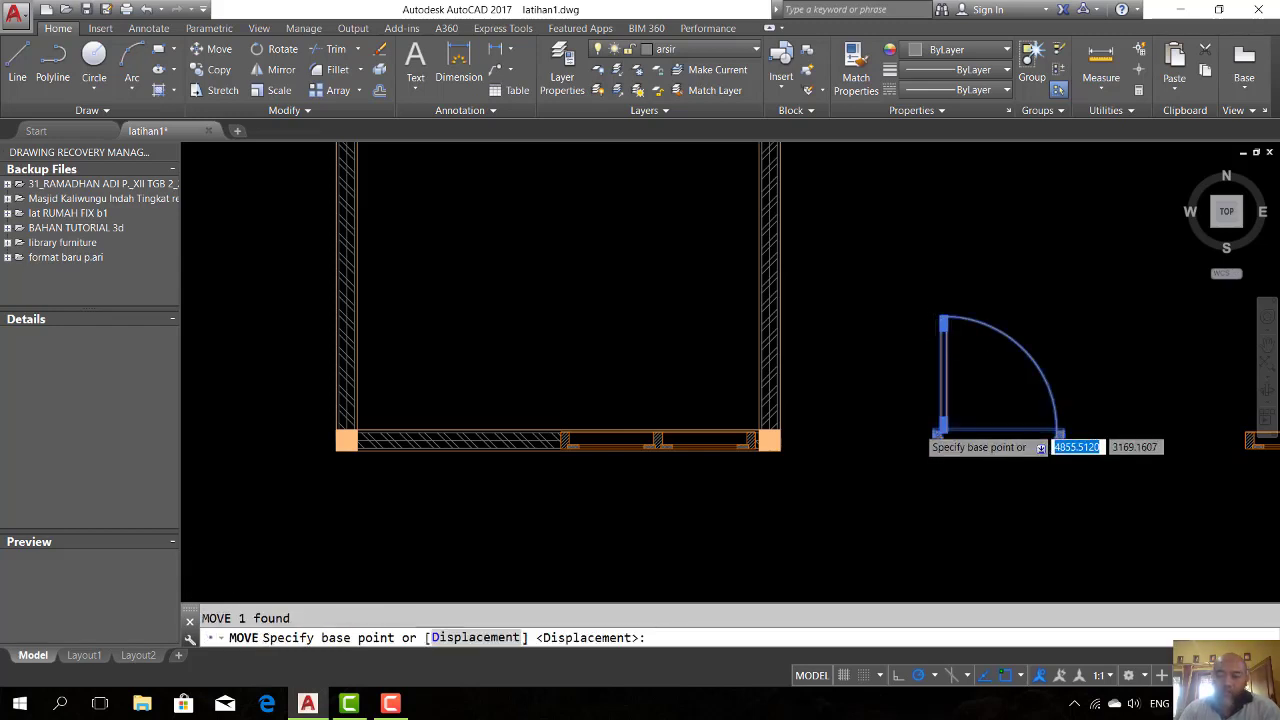
{"action": "scroll", "coordinate": [920, 440], "scroll_direction": "up", "scroll_amount": 3}
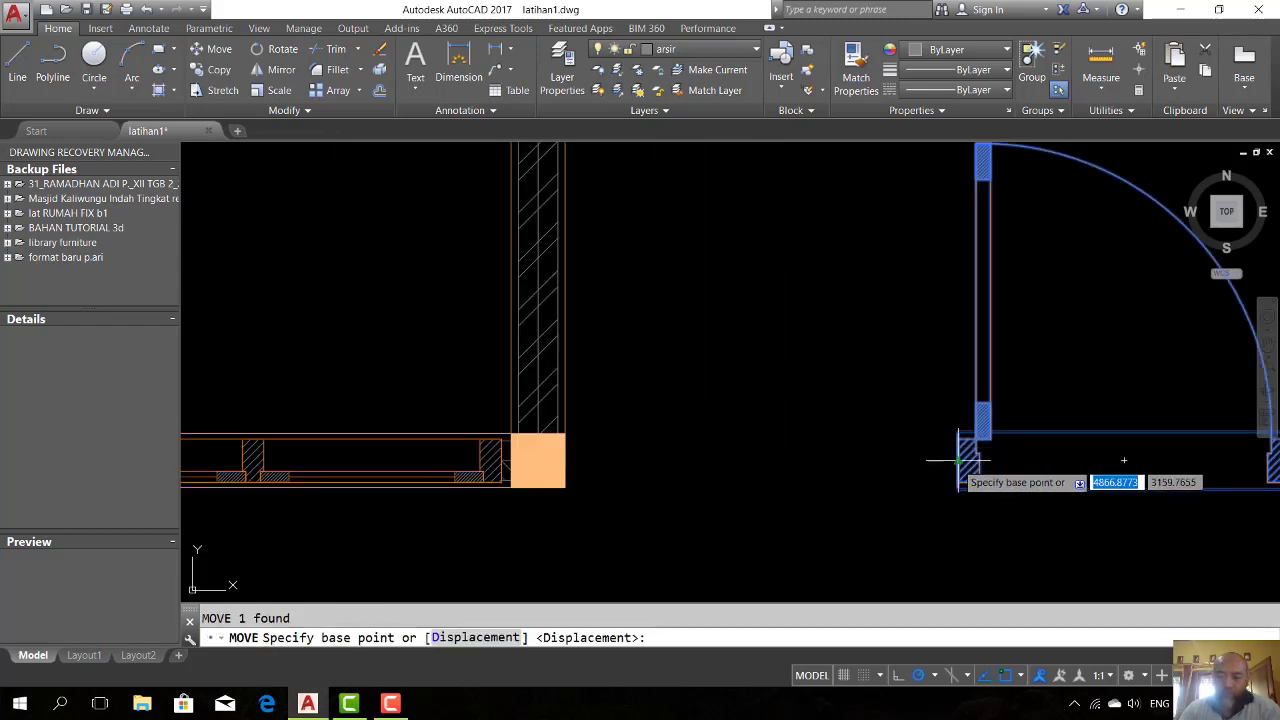
{"action": "left_click", "coordinate": [968, 460]}
{"action": "scroll", "coordinate": [968, 460], "scroll_direction": "down", "scroll_amount": 4}
{"action": "scroll", "coordinate": [406, 450], "scroll_direction": "up", "scroll_amount": 5}
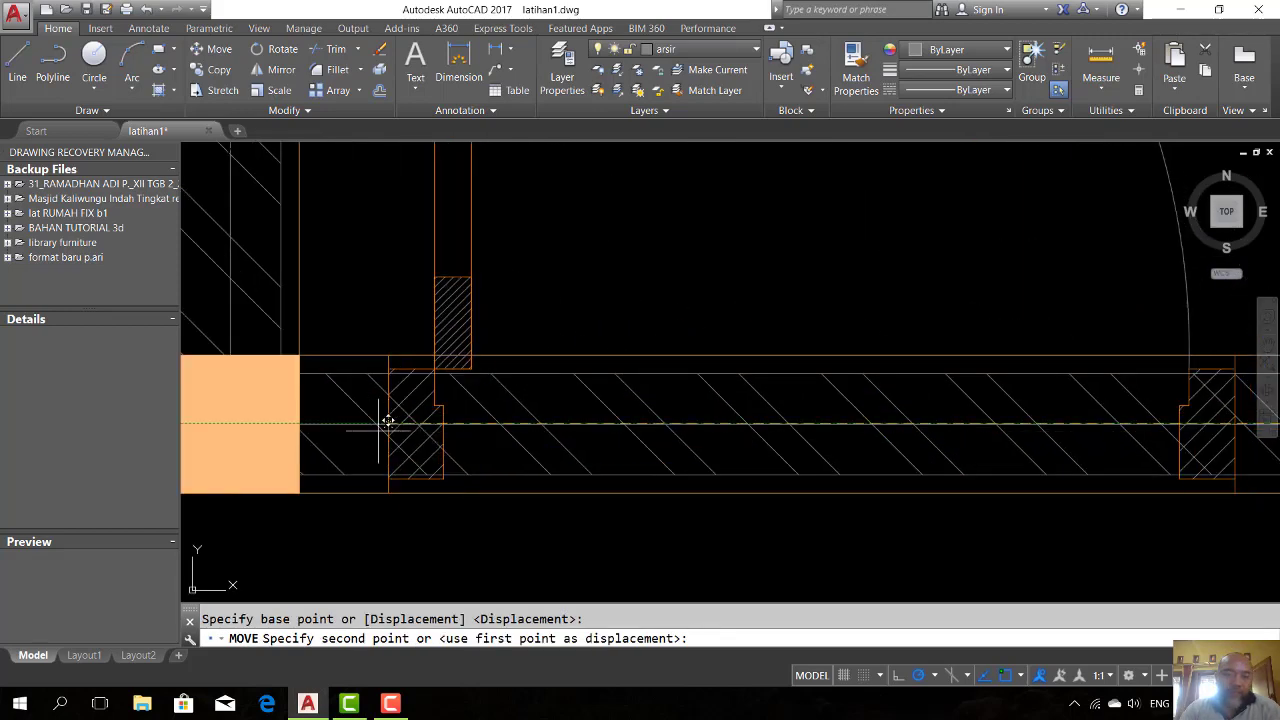
{"action": "left_click", "coordinate": [309, 413]}
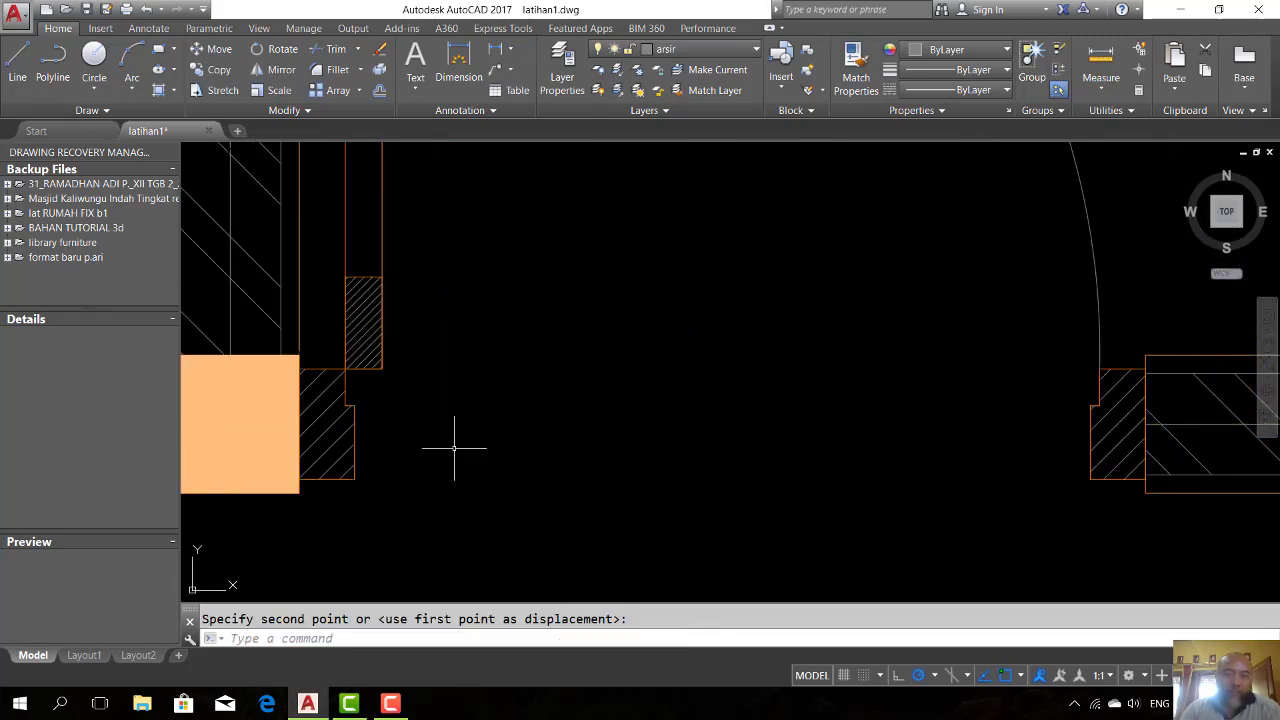
Step: Bring the door block in the bottom wall to the front of the draw order
{"action": "scroll", "coordinate": [710, 559], "scroll_direction": "down", "scroll_amount": 3}
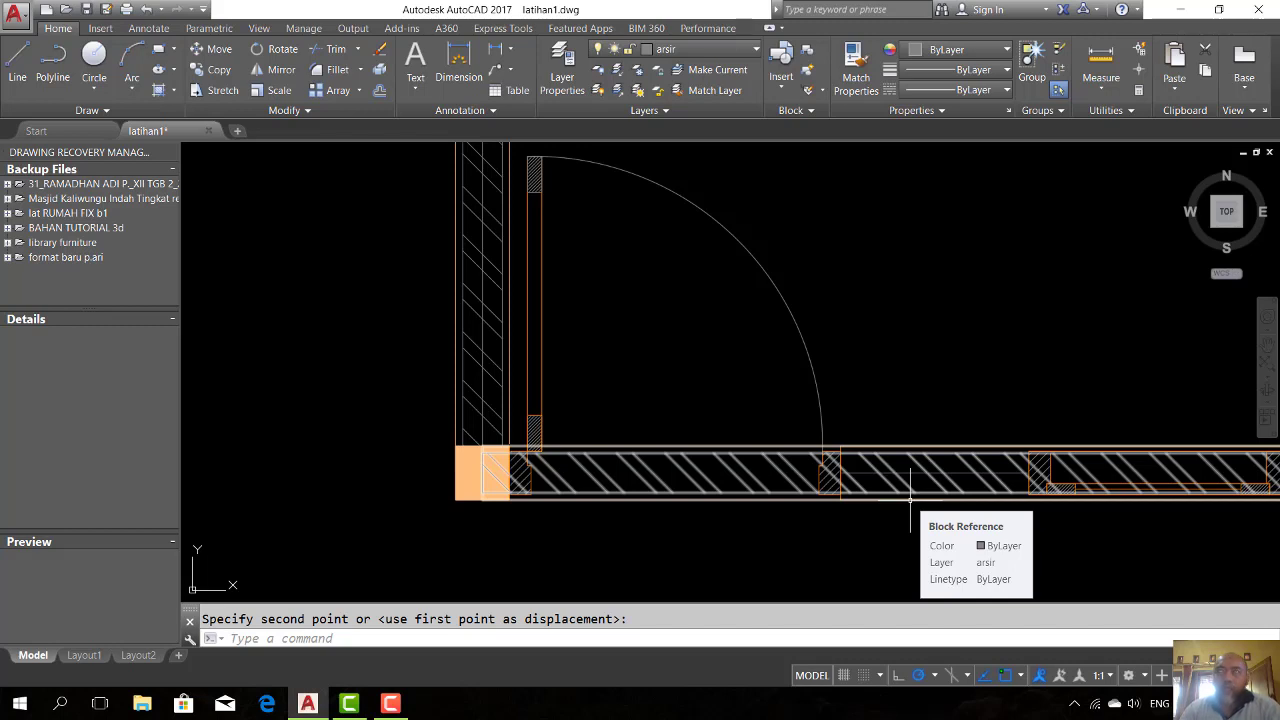
{"action": "key", "text": "Escape"}
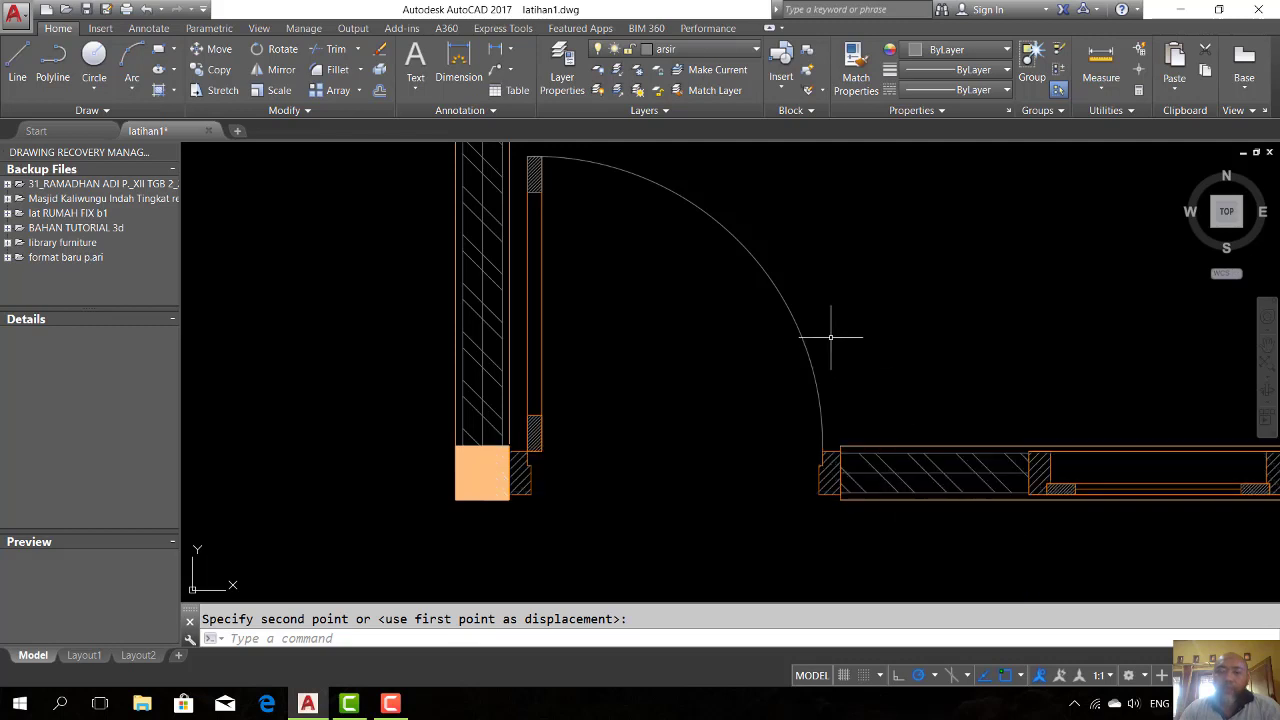
{"action": "left_click", "coordinate": [829, 336]}
{"action": "left_click", "coordinate": [772, 289]}
{"action": "right_click", "coordinate": [773, 288]}
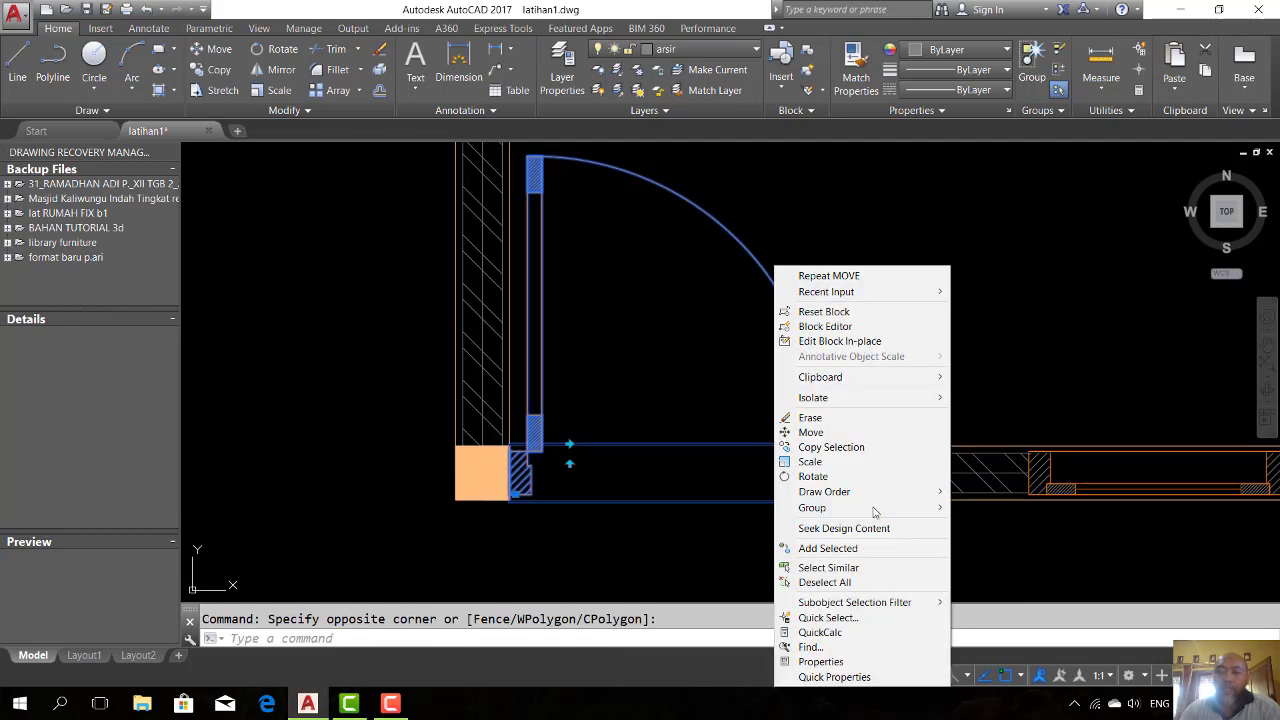
{"action": "mouse_move", "coordinate": [882, 492]}
{"action": "left_click", "coordinate": [996, 492]}
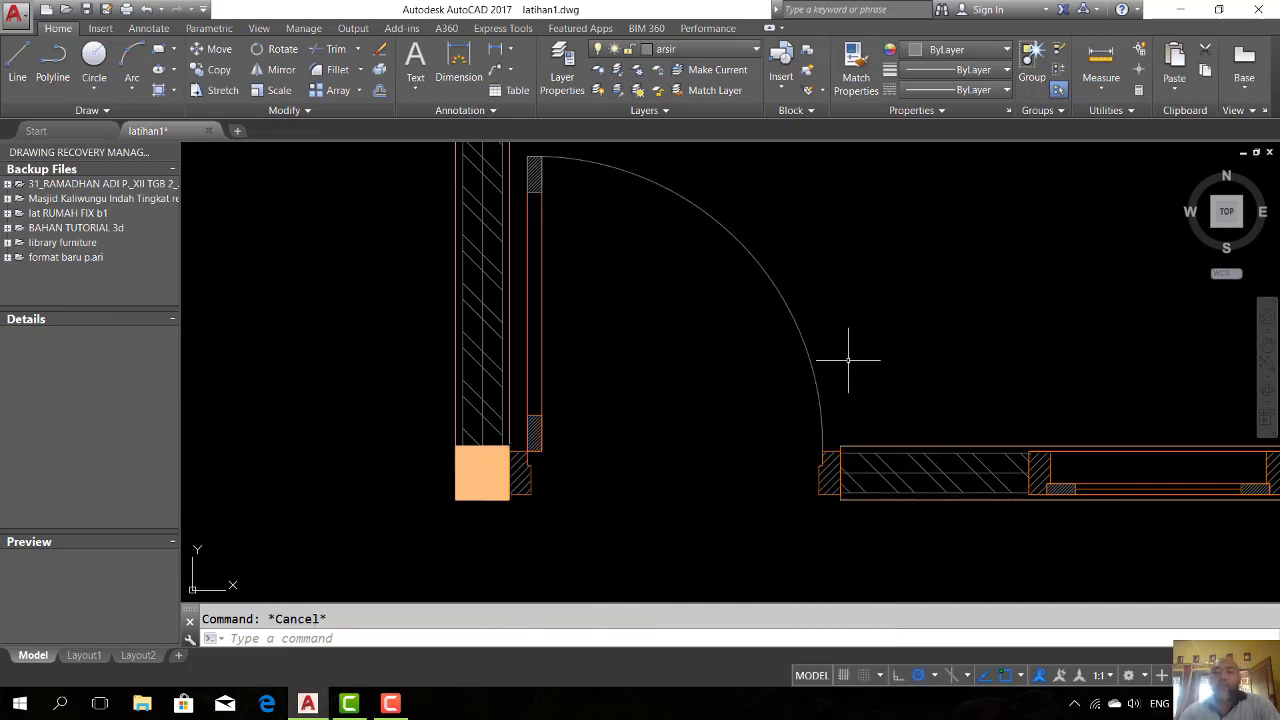
Step: Stretch the door in the bottom wall to a wider preset opening with its width grip, and clear the selection
{"action": "left_click", "coordinate": [820, 384]}
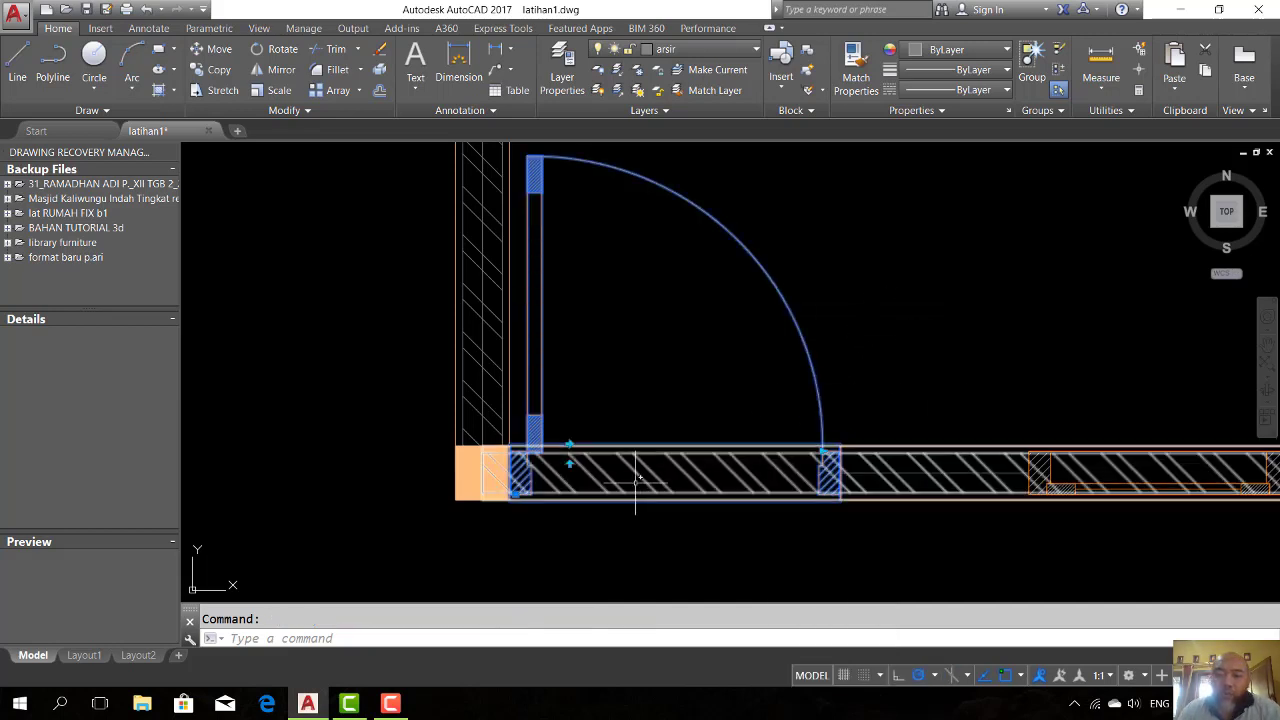
{"action": "left_click", "coordinate": [820, 472]}
{"action": "left_click", "coordinate": [822, 451]}
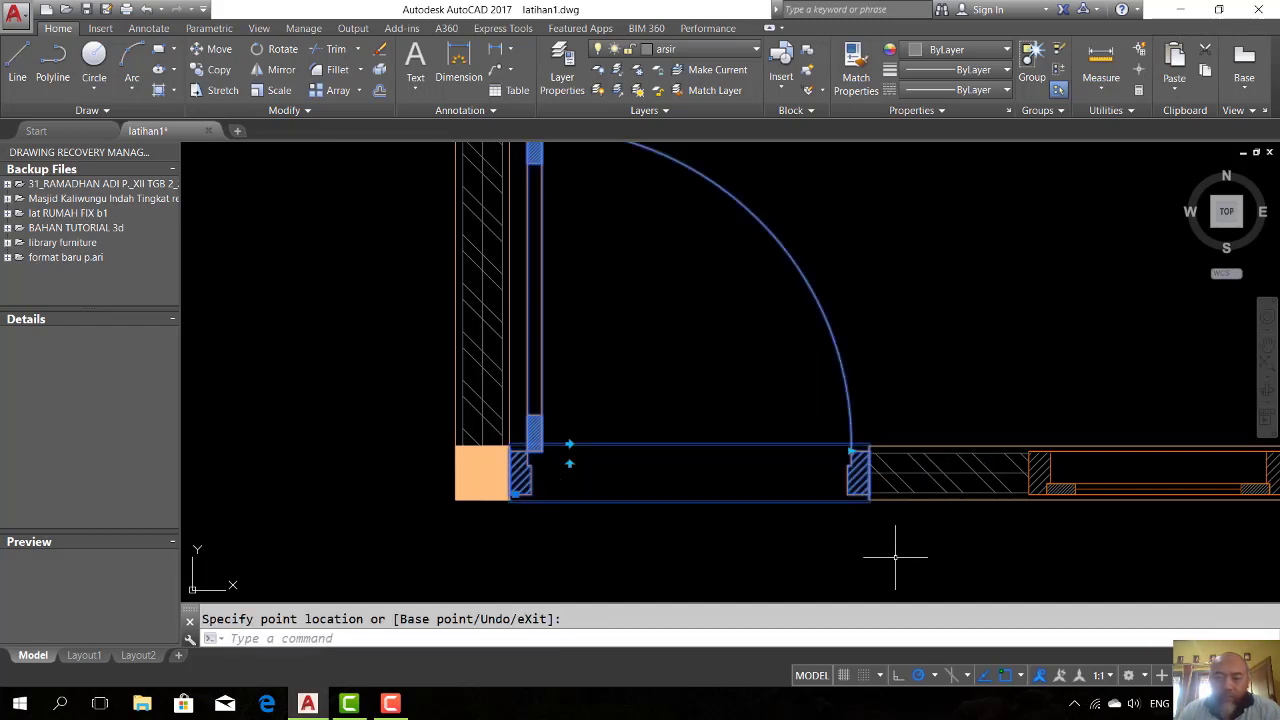
{"action": "key", "text": "Escape"}
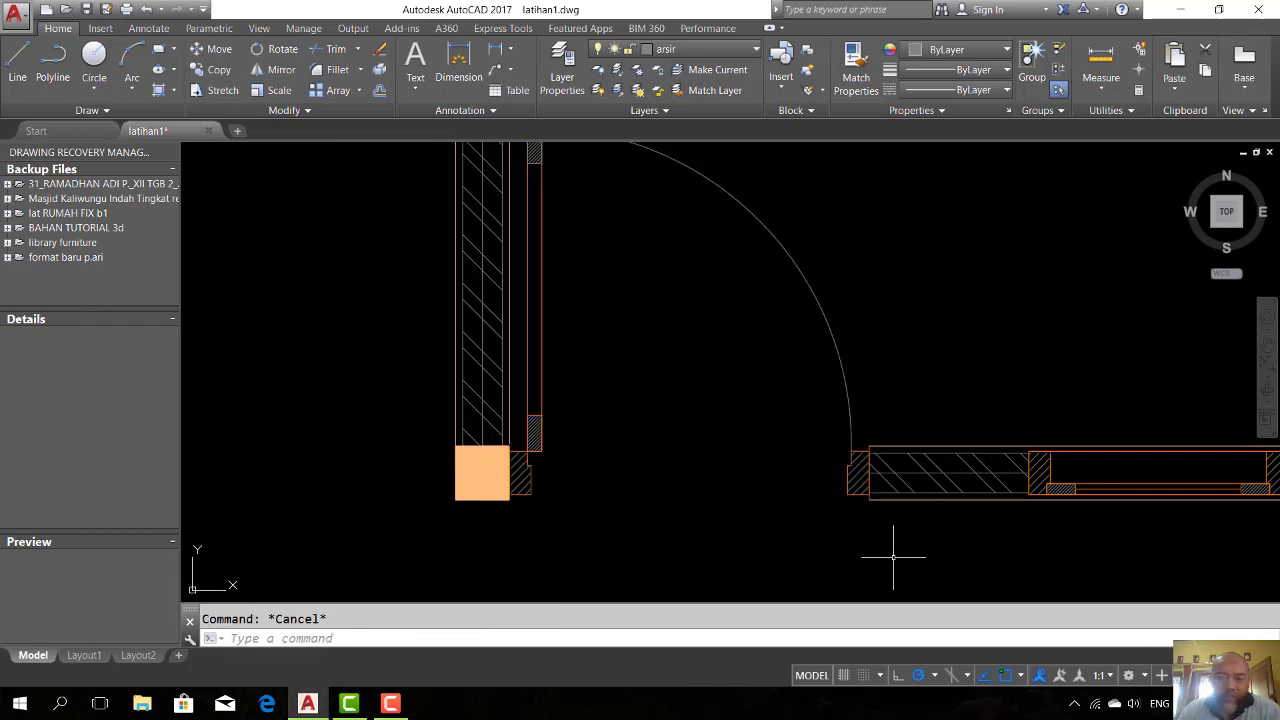
Step: Copy the bottom-wall door, based at its hinge-side jamb's midpoint, to the top wall's end near the upper-right column
{"action": "scroll", "coordinate": [848, 372], "scroll_direction": "down", "scroll_amount": 3}
{"action": "left_click", "coordinate": [829, 360]}
{"action": "scroll", "coordinate": [760, 450], "scroll_direction": "down", "scroll_amount": 2}
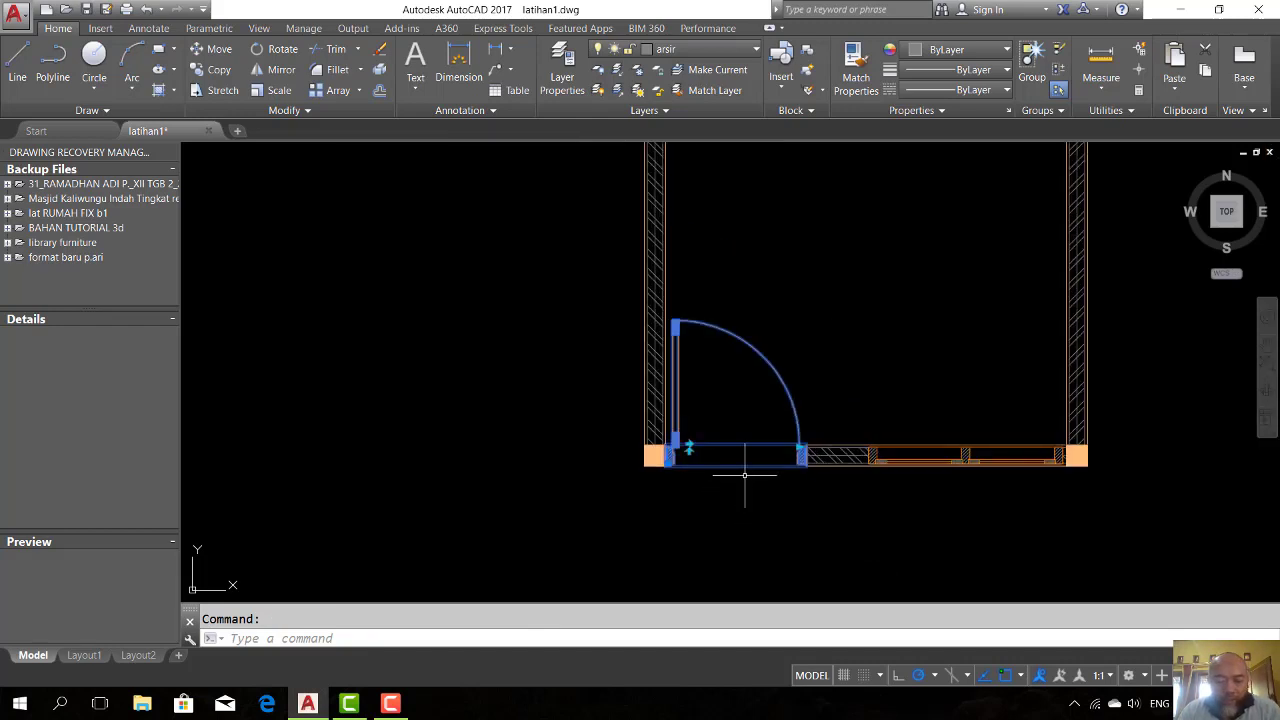
{"action": "type", "text": "co"}
{"action": "key", "text": "Return"}
{"action": "scroll", "coordinate": [640, 460], "scroll_direction": "up", "scroll_amount": 2}
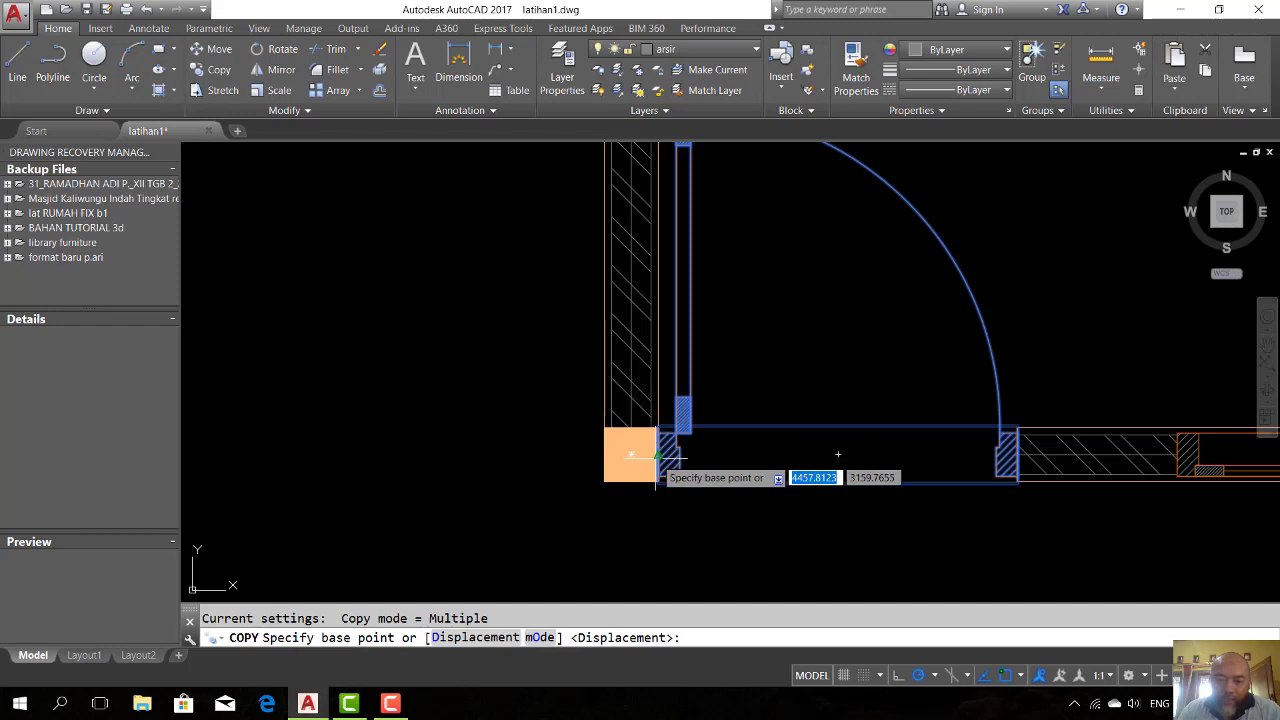
{"action": "left_click", "coordinate": [660, 460]}
{"action": "scroll", "coordinate": [660, 475], "scroll_direction": "down", "scroll_amount": 5}
{"action": "scroll", "coordinate": [780, 320], "scroll_direction": "up", "scroll_amount": 2}
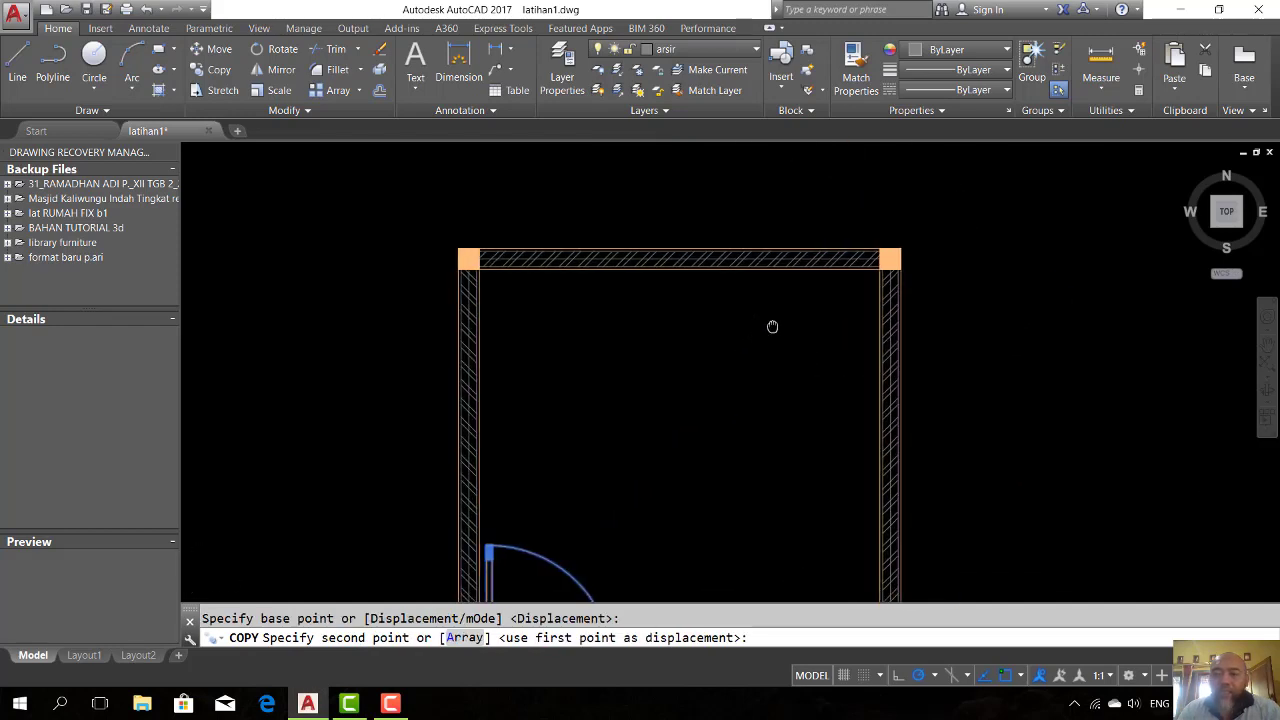
{"action": "scroll", "coordinate": [800, 305], "scroll_direction": "up", "scroll_amount": 2}
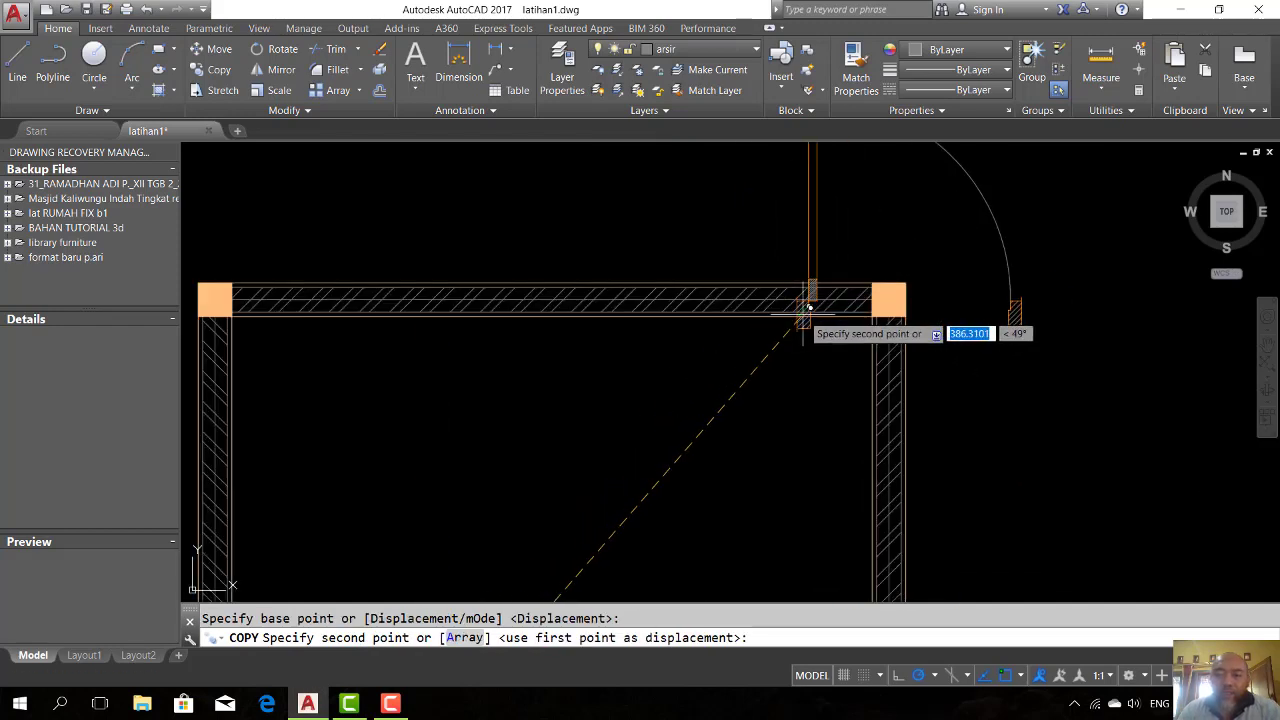
{"action": "left_click", "coordinate": [860, 300]}
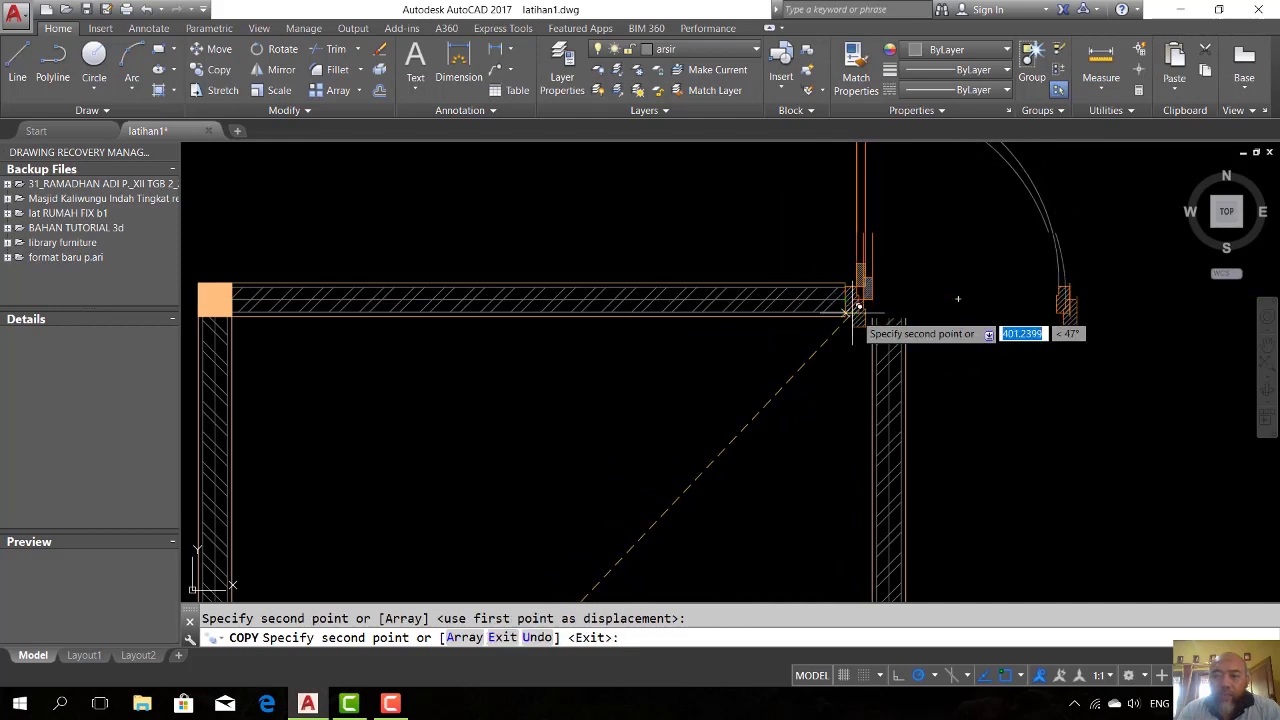
{"action": "key", "text": "Escape"}
Step: Flip the copied top-wall door in both directions so it hinges beside the upper-right column and swings into the room
{"action": "left_click", "coordinate": [880, 287]}
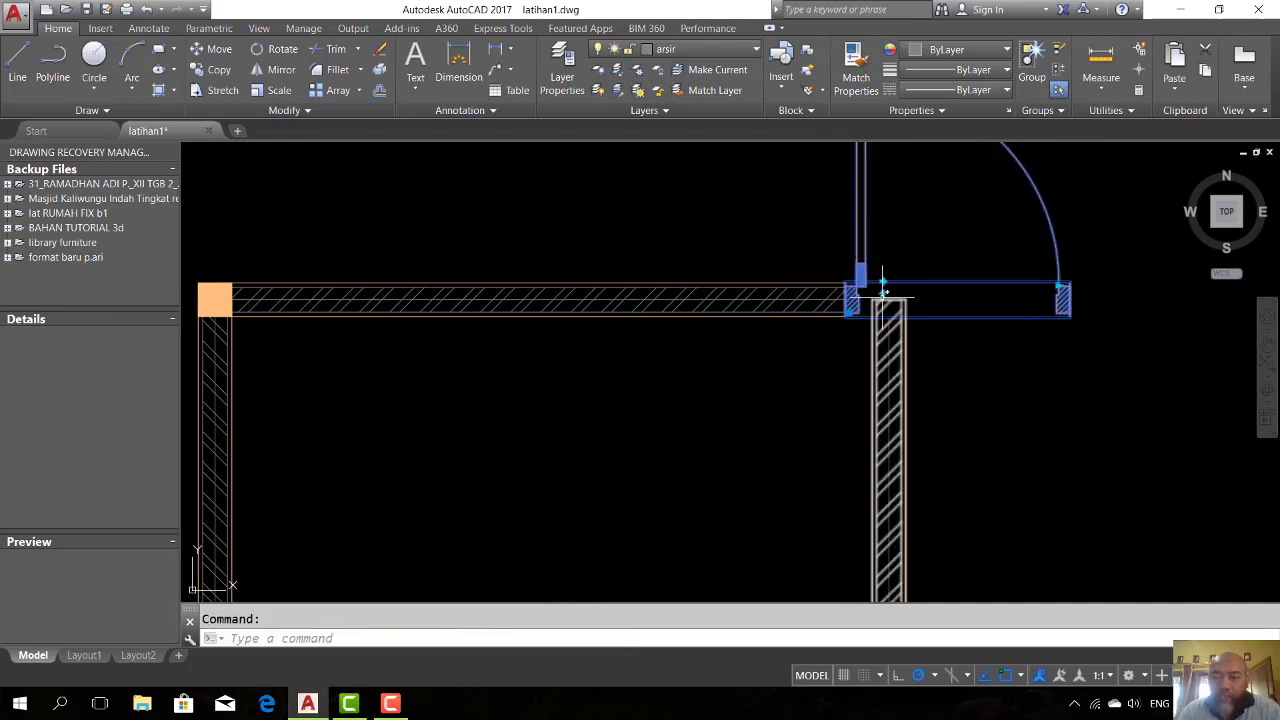
{"action": "left_click", "coordinate": [883, 289]}
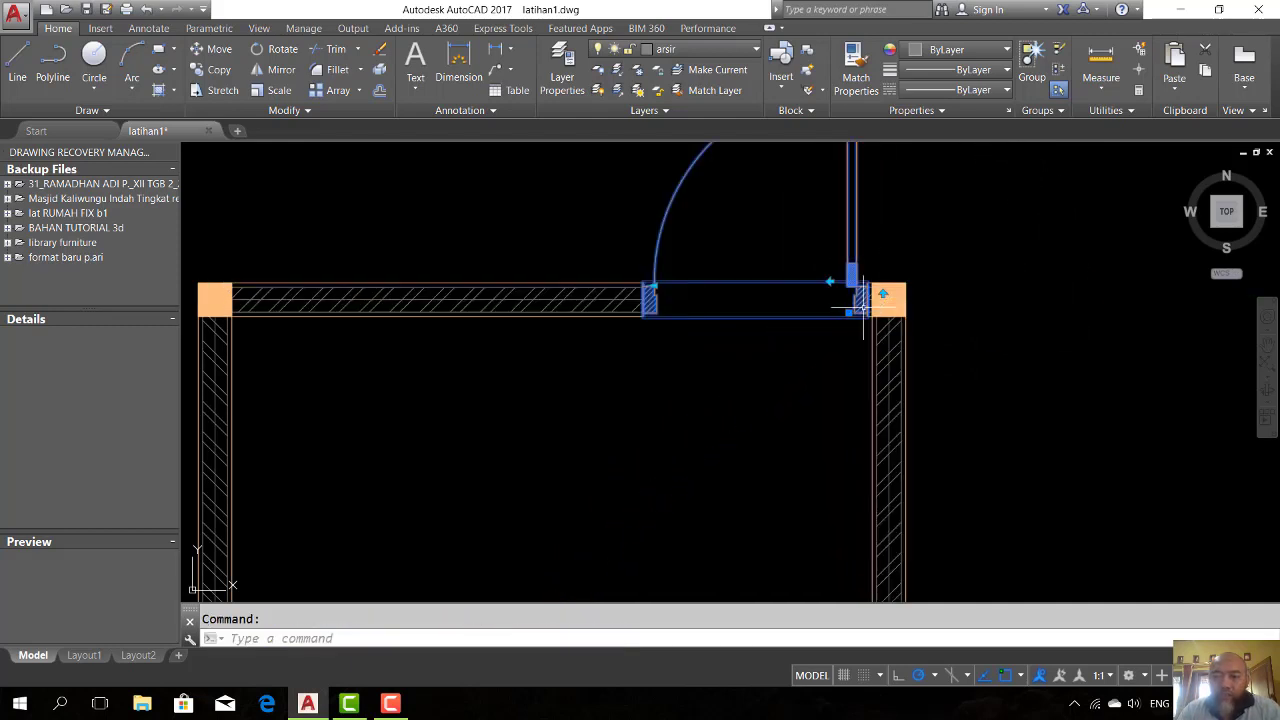
{"action": "scroll", "coordinate": [863, 310], "scroll_direction": "up", "scroll_amount": 5}
{"action": "scroll", "coordinate": [860, 373], "scroll_direction": "down", "scroll_amount": 5}
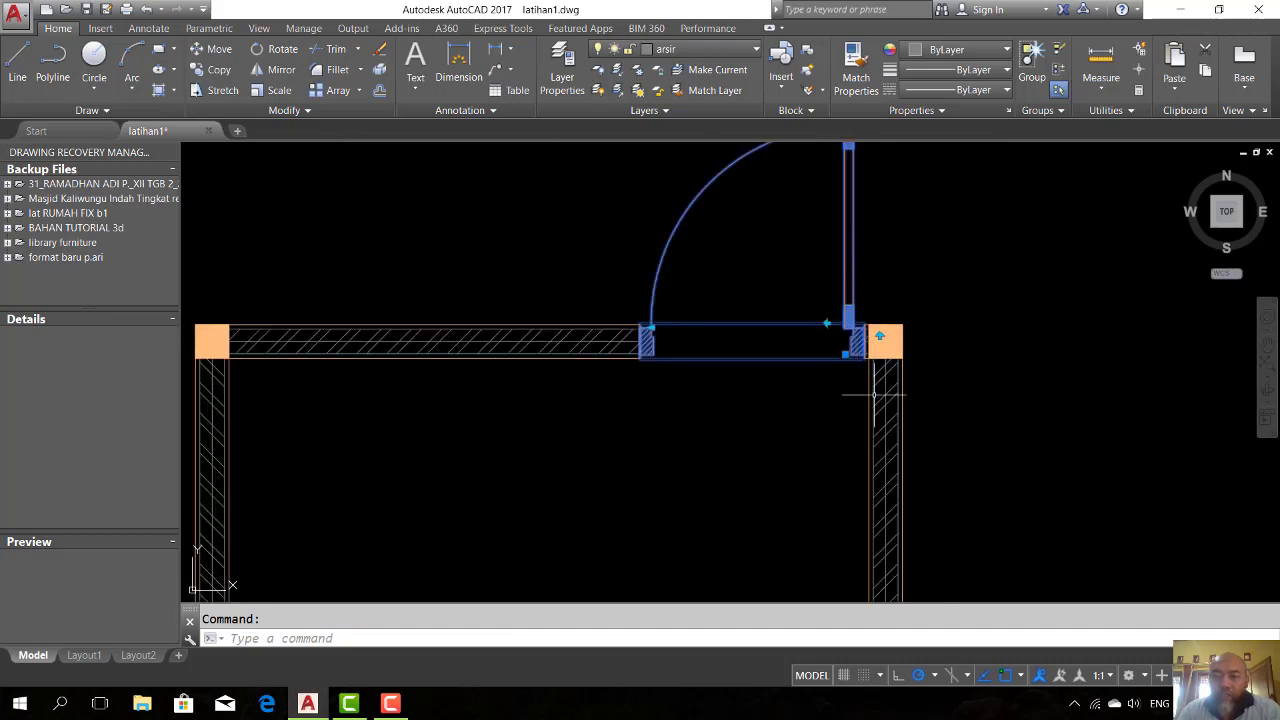
{"action": "scroll", "coordinate": [865, 345], "scroll_direction": "up", "scroll_amount": 3}
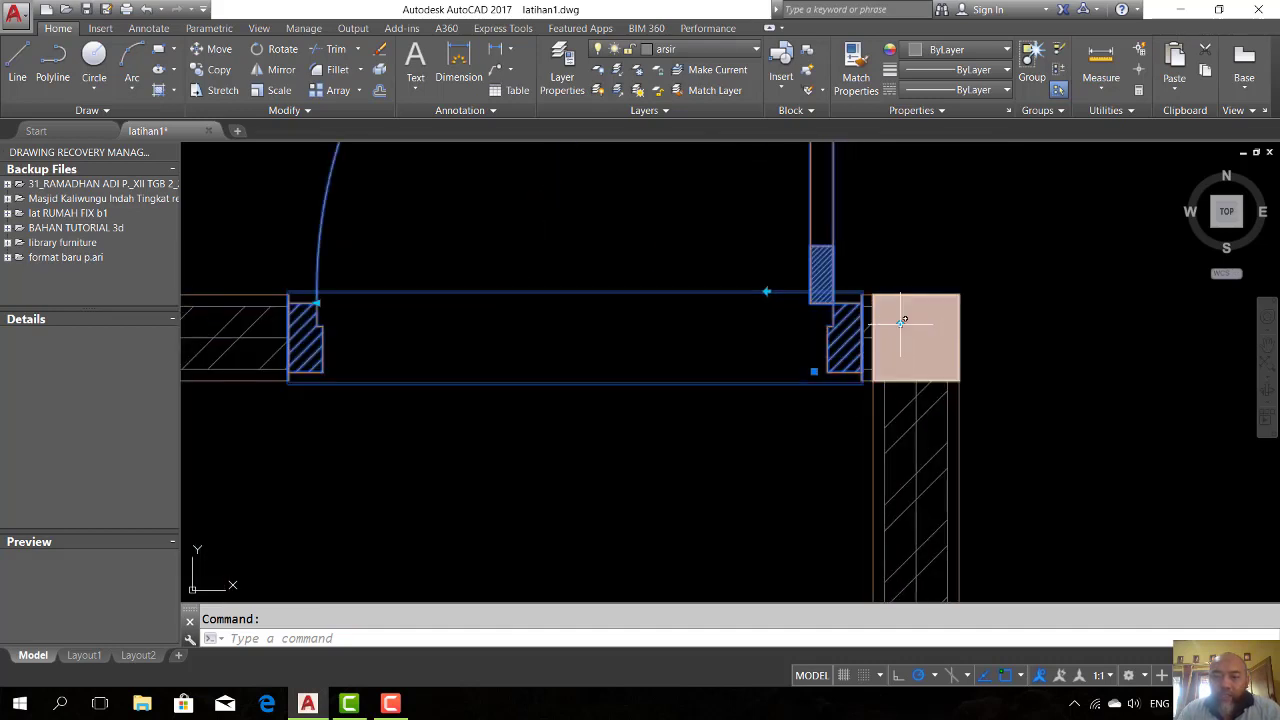
{"action": "left_click", "coordinate": [903, 320]}
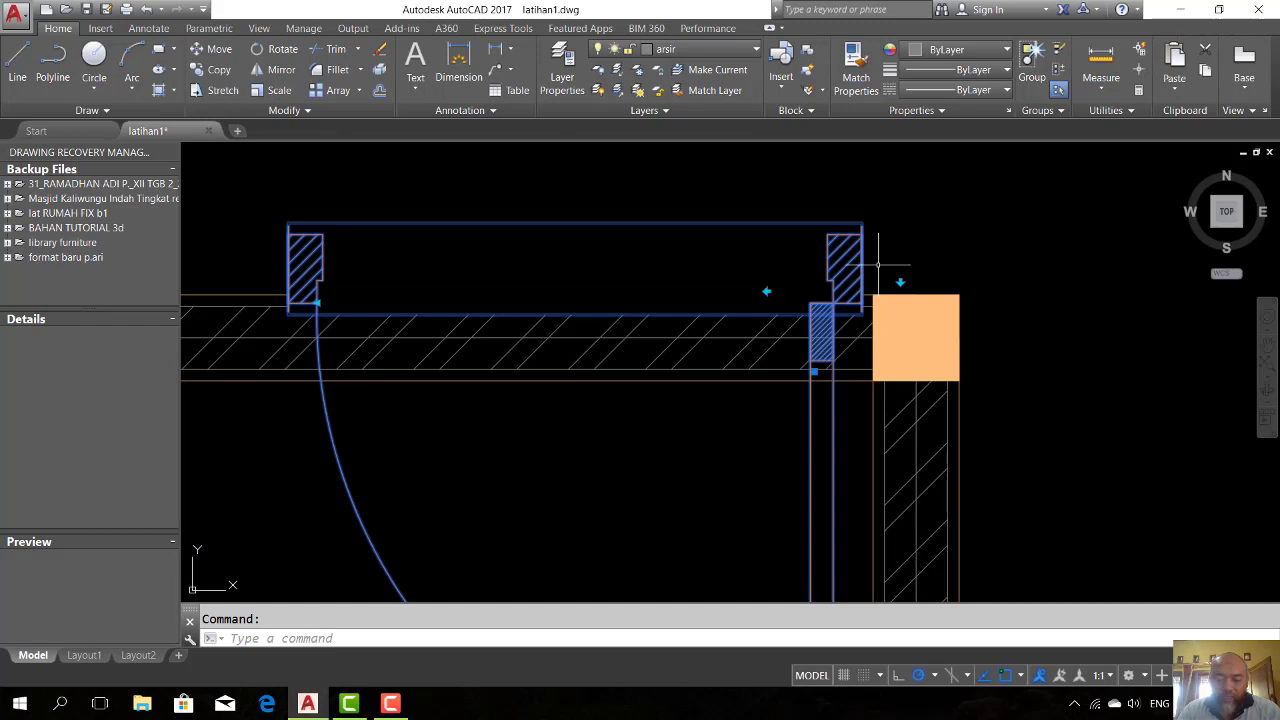
Step: Move the flipped door by the midpoint of its hinge-side jamb against the upper-right column, in line with the top wall
{"action": "key", "text": "Return"}
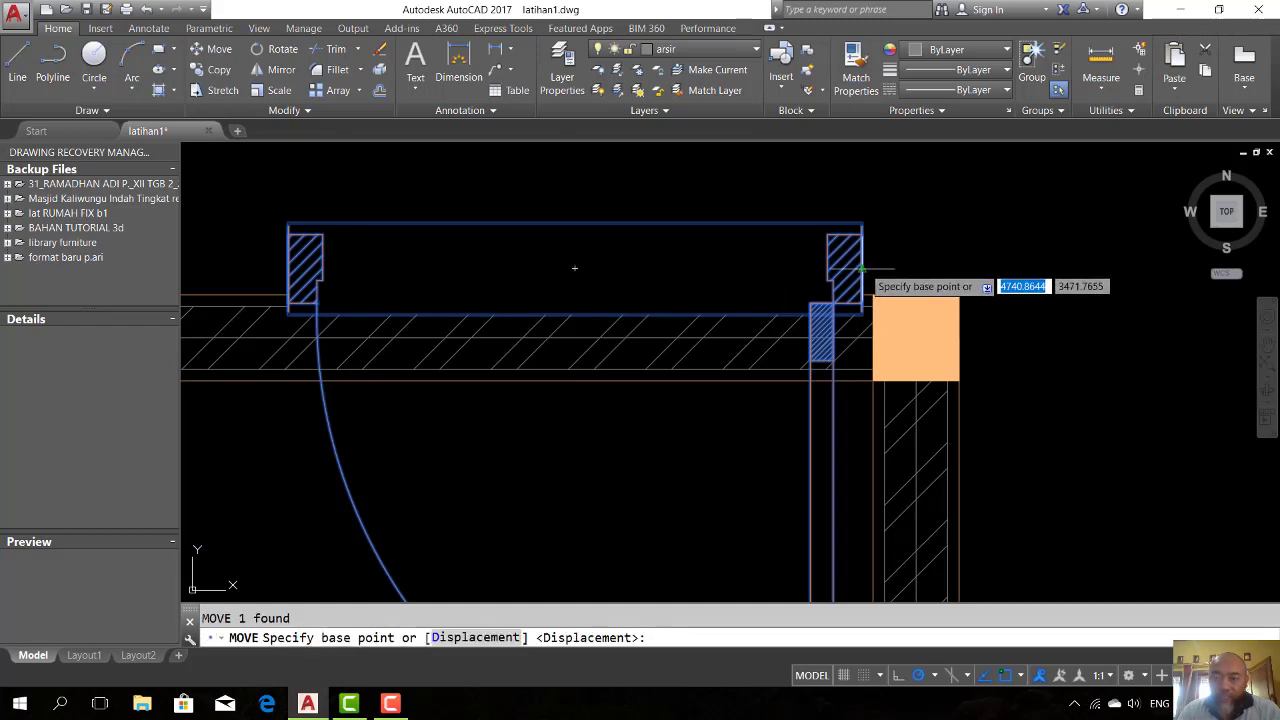
{"action": "left_click", "coordinate": [872, 258]}
{"action": "left_click", "coordinate": [883, 327]}
{"action": "scroll", "coordinate": [975, 280], "scroll_direction": "down", "scroll_amount": 6}
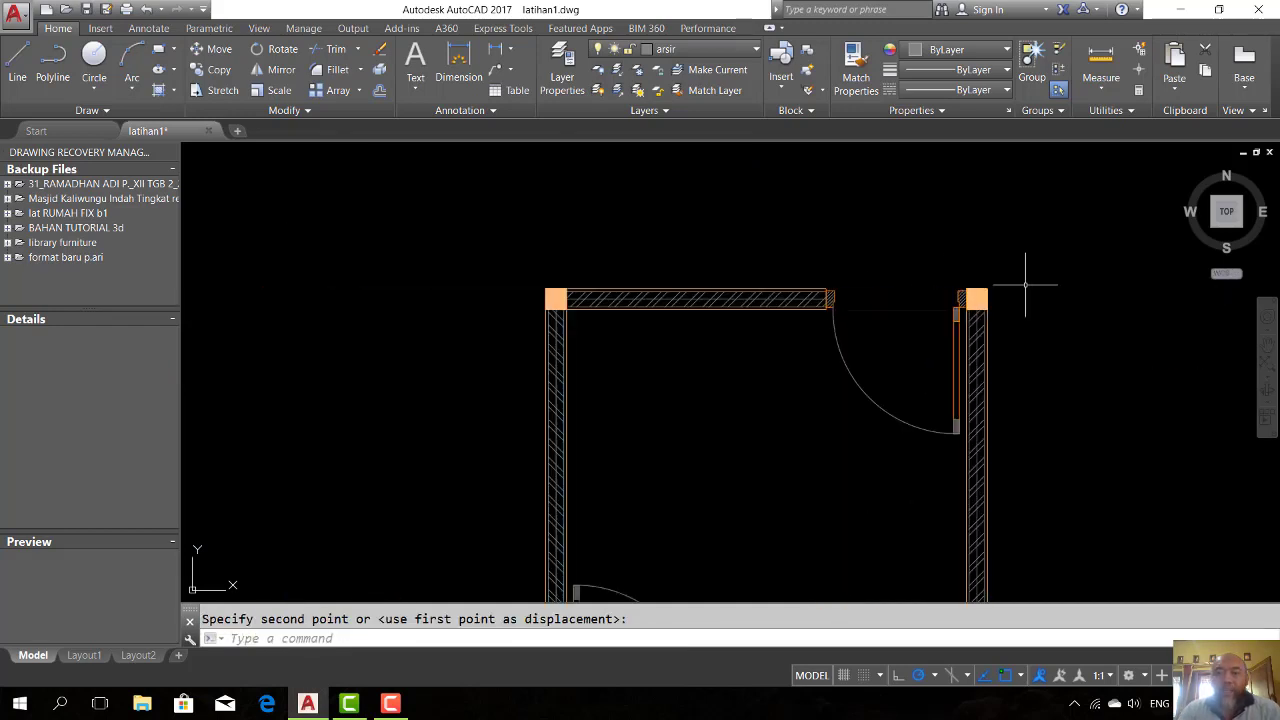
{"action": "middle_click_drag", "start_coordinate": [908, 380], "coordinate": [734, 371]}
{"action": "scroll", "coordinate": [734, 371], "scroll_direction": "up", "scroll_amount": 4}
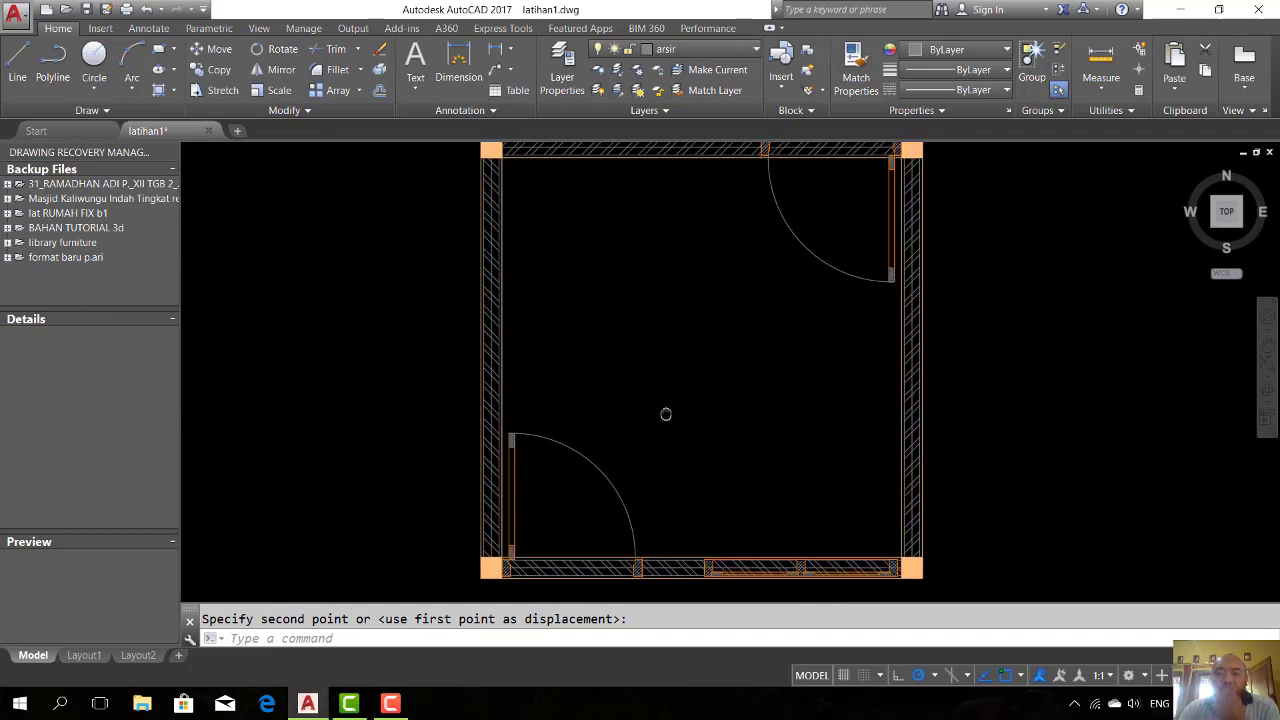
{"action": "scroll", "coordinate": [666, 410], "scroll_direction": "down", "scroll_amount": 2}
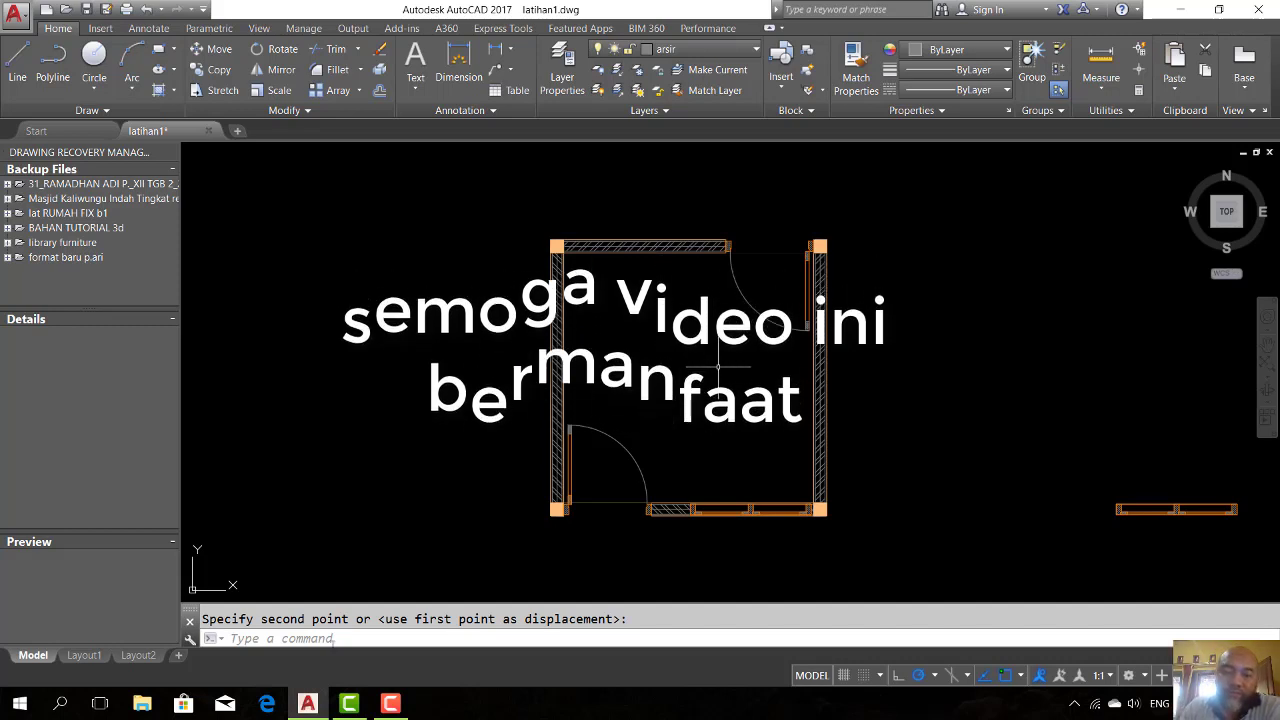
{"action": "left_click", "coordinate": [391, 703]}
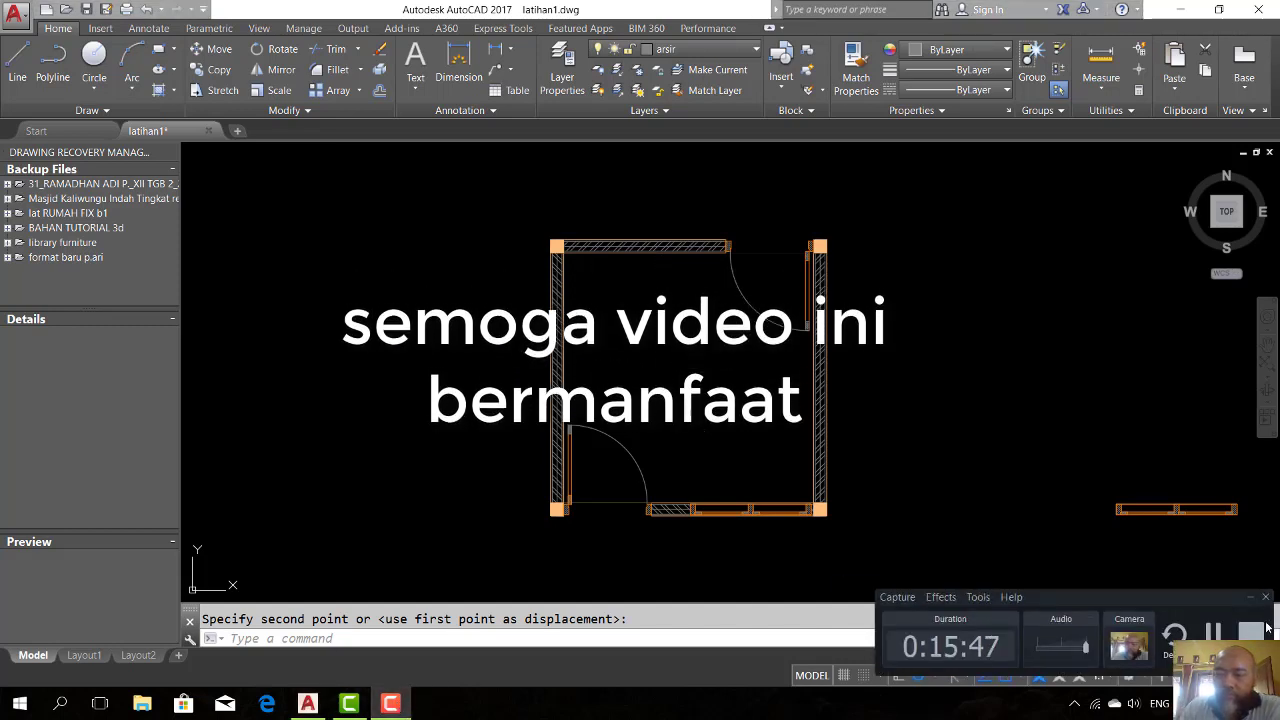